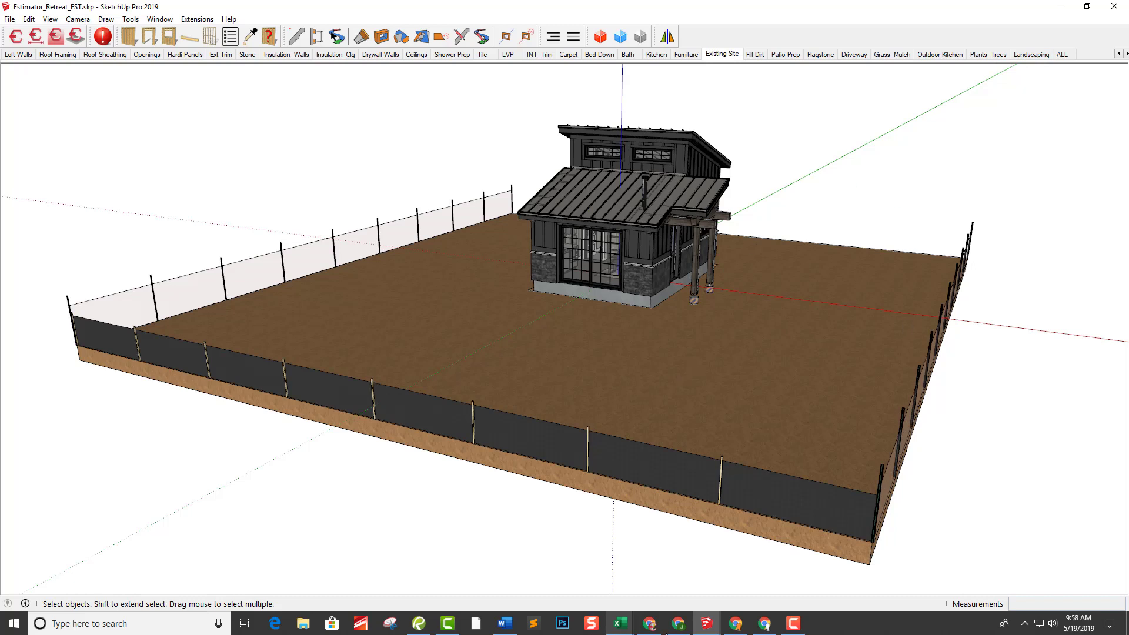
Review the cost item list in Items_Retreat_Sample.csv in Excel and return to the SketchUp model.
click(620, 627)
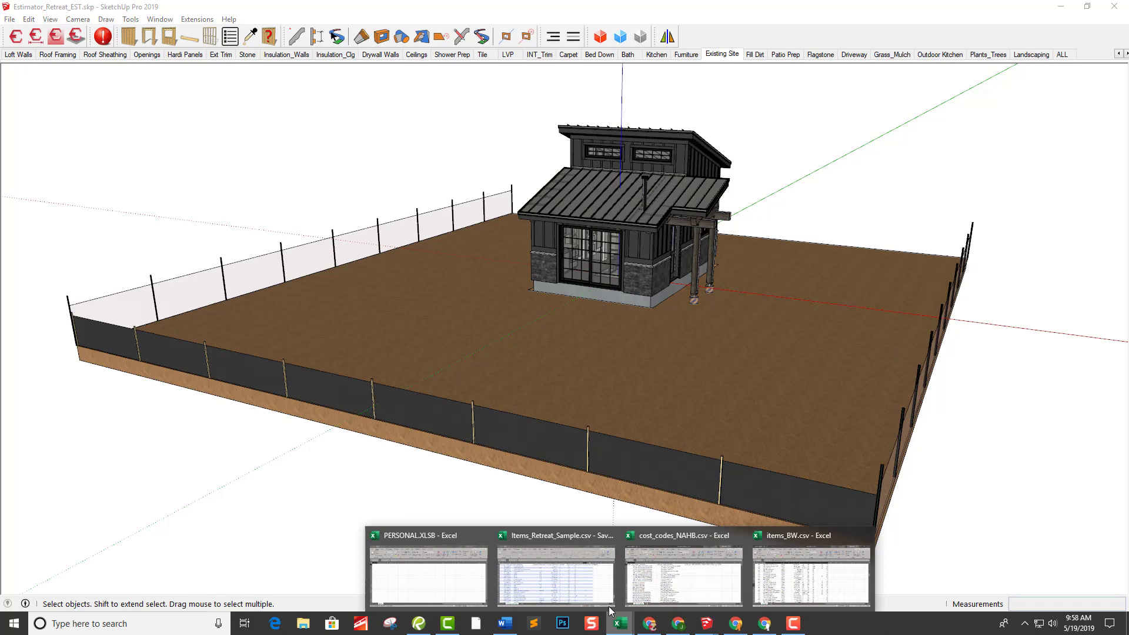
click(570, 584)
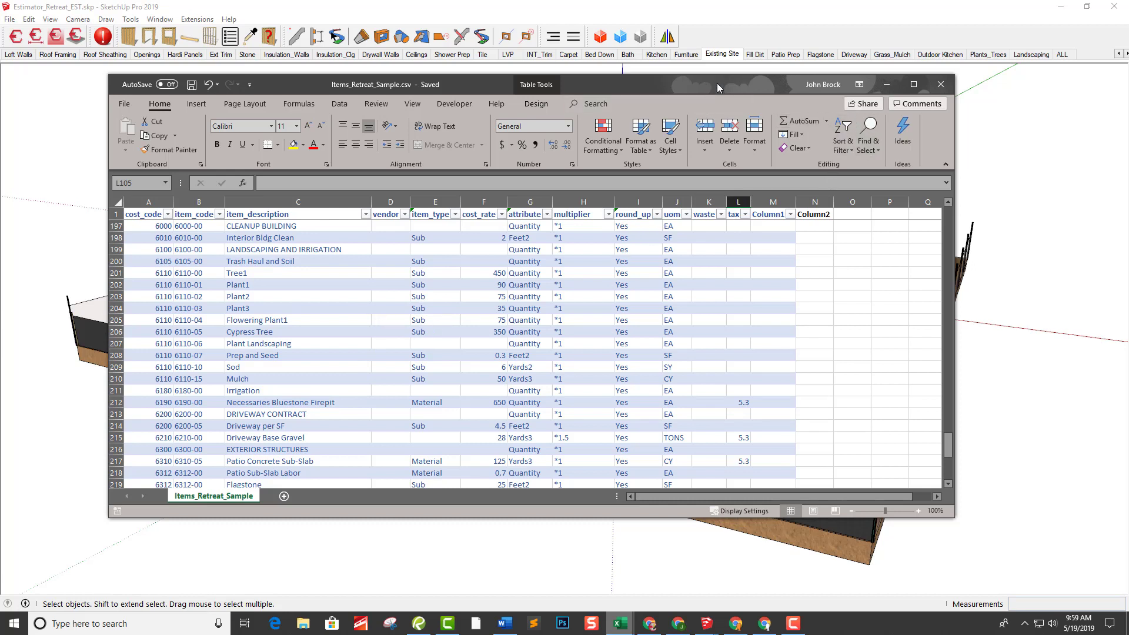
click(885, 86)
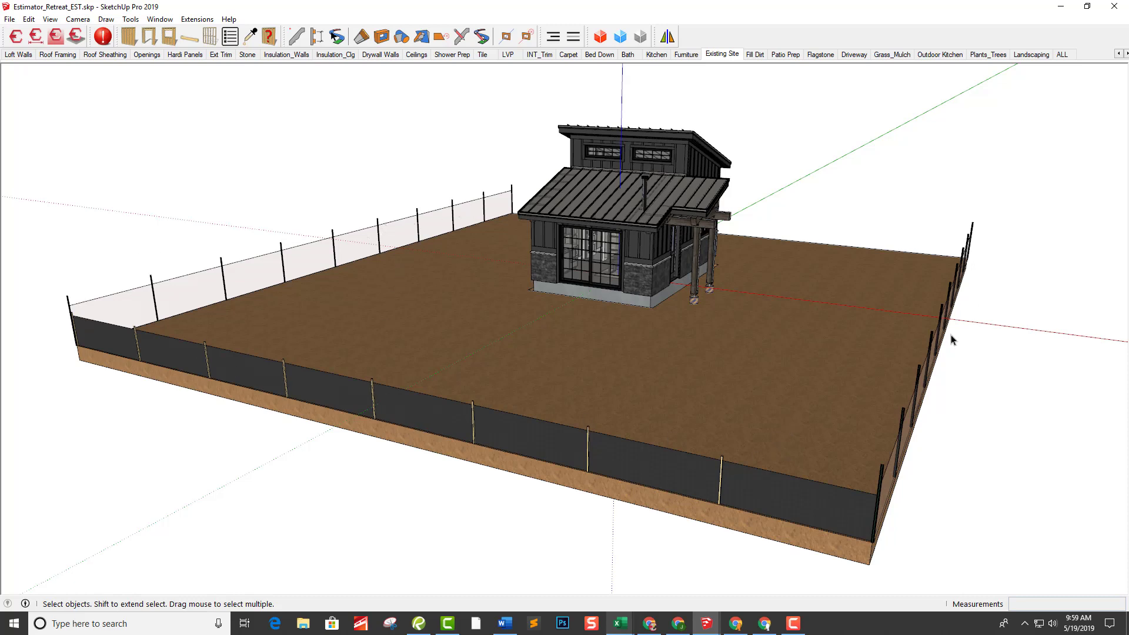
Show the Fill Dirt scene and open the Estimator window beside the model.
click(758, 55)
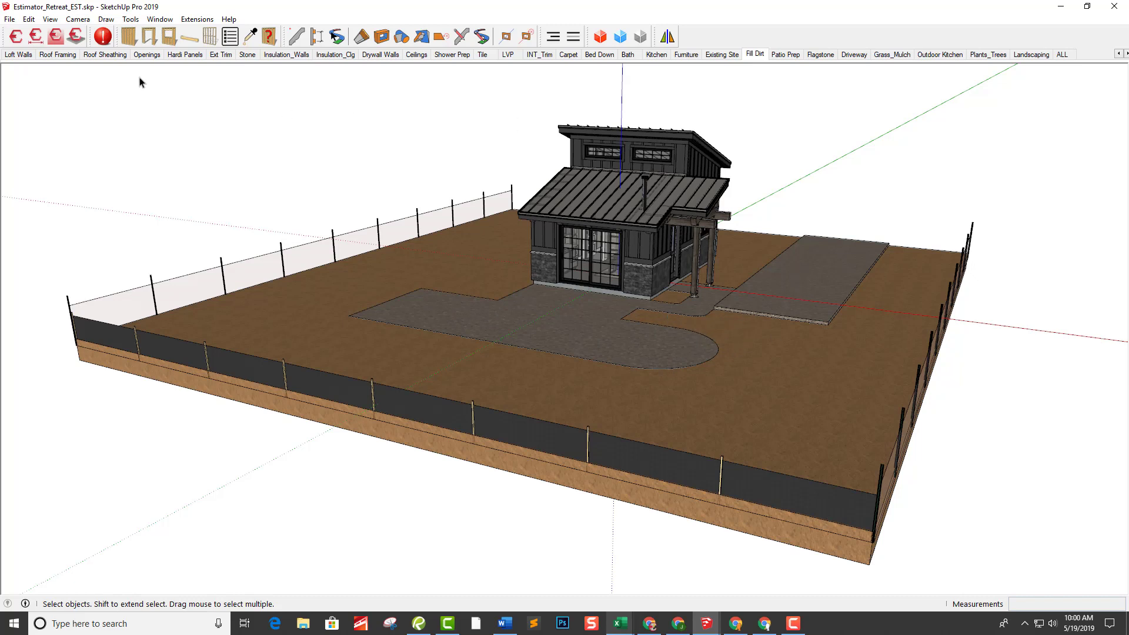
click(16, 36)
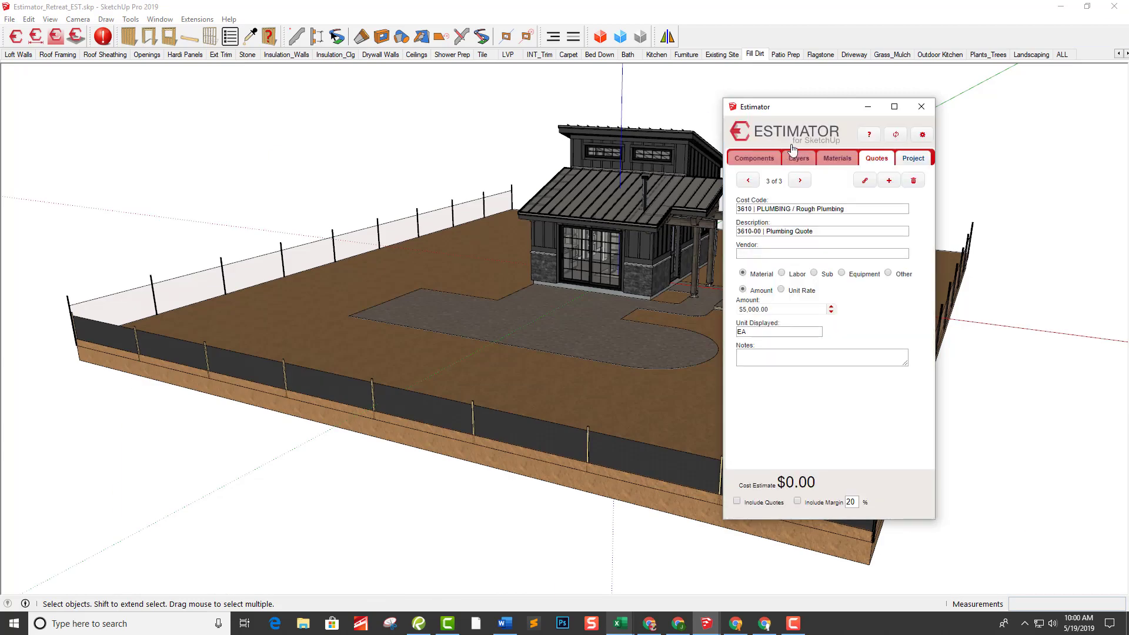
drag(813, 110, 845, 108)
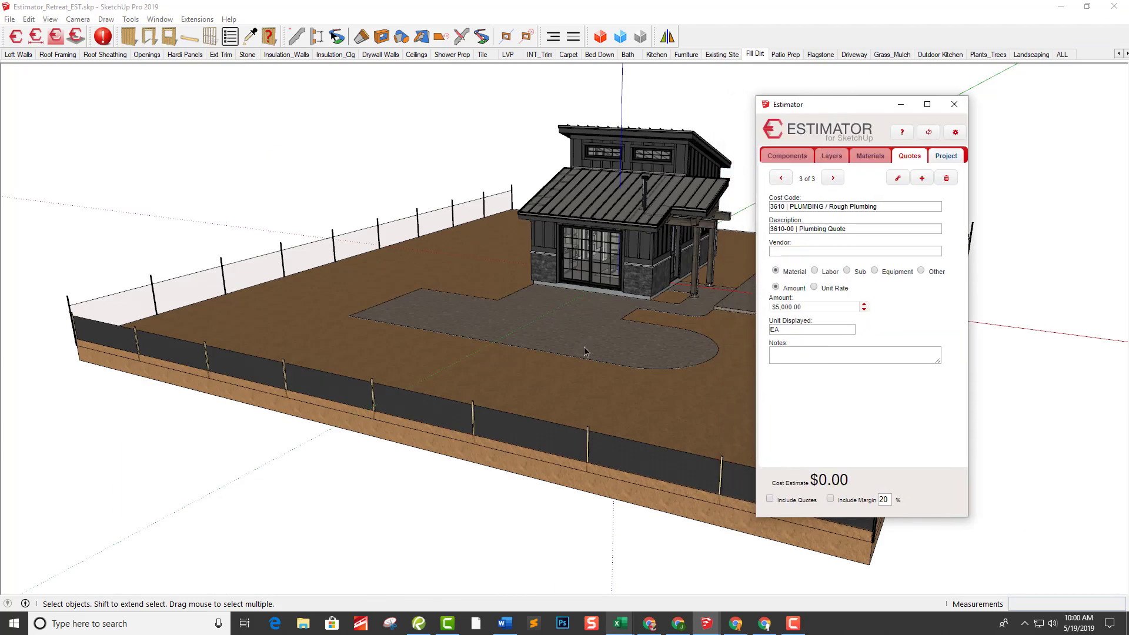
Select the fill dirt subgrade group and show its layer and volume in Entity Info.
click(571, 385)
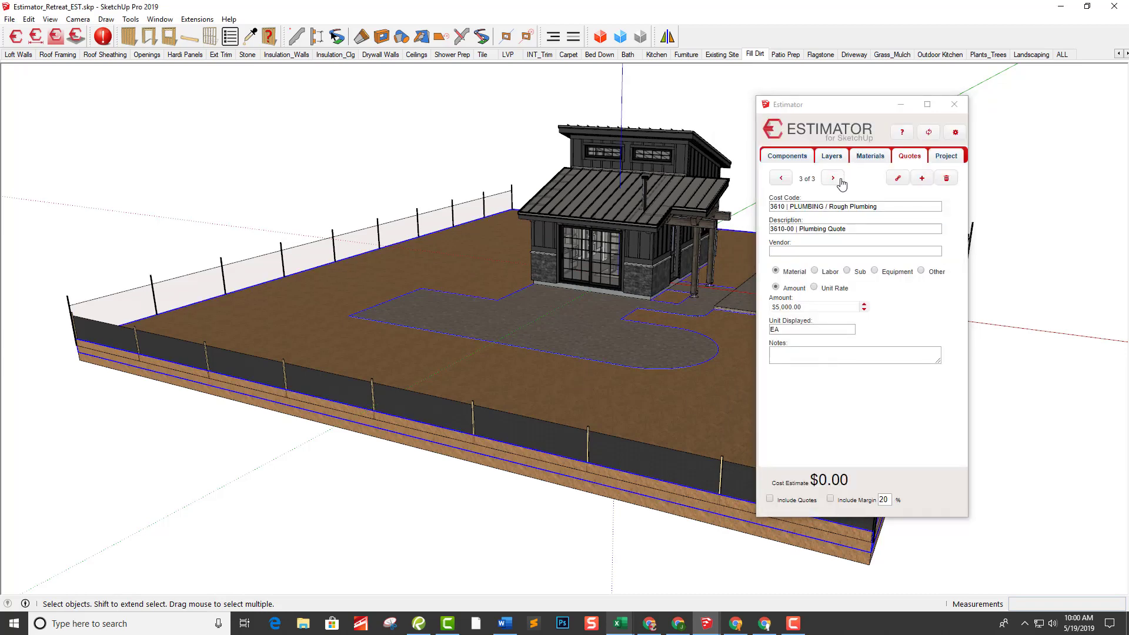
click(829, 158)
click(829, 157)
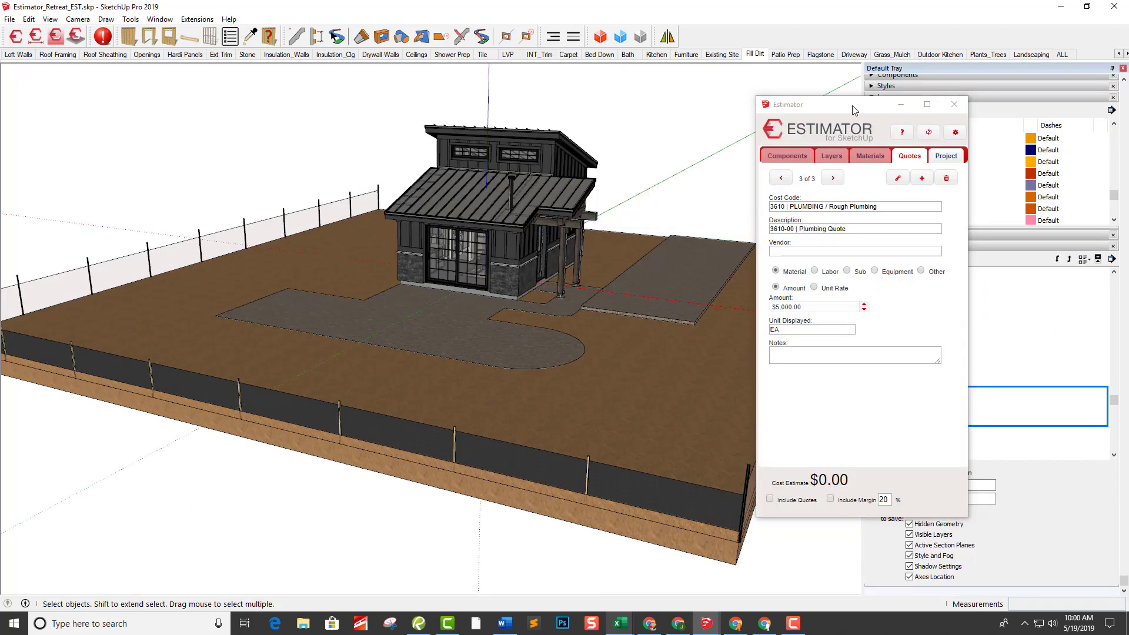
scroll(905, 139, up, 5)
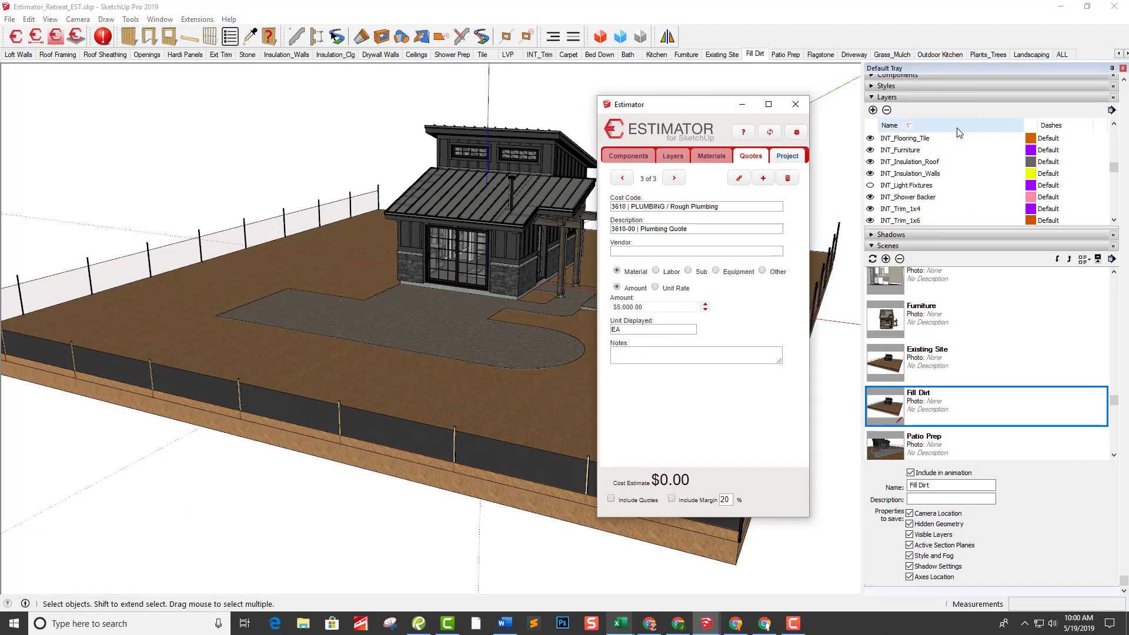
scroll(958, 99, up, 2)
scroll(941, 135, up, 2)
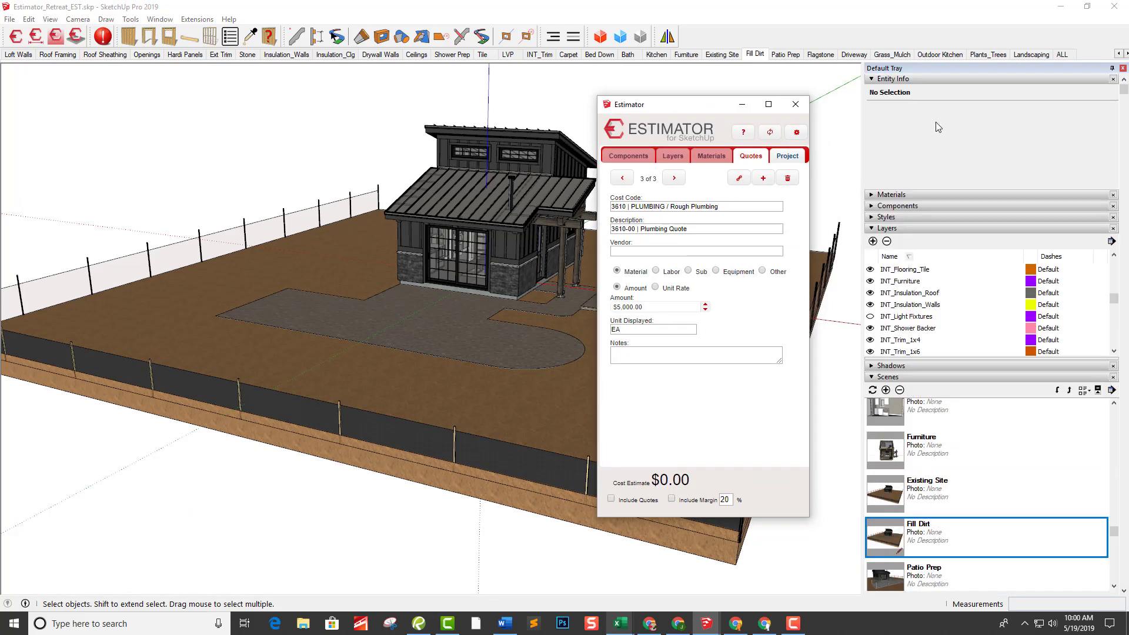
click(388, 381)
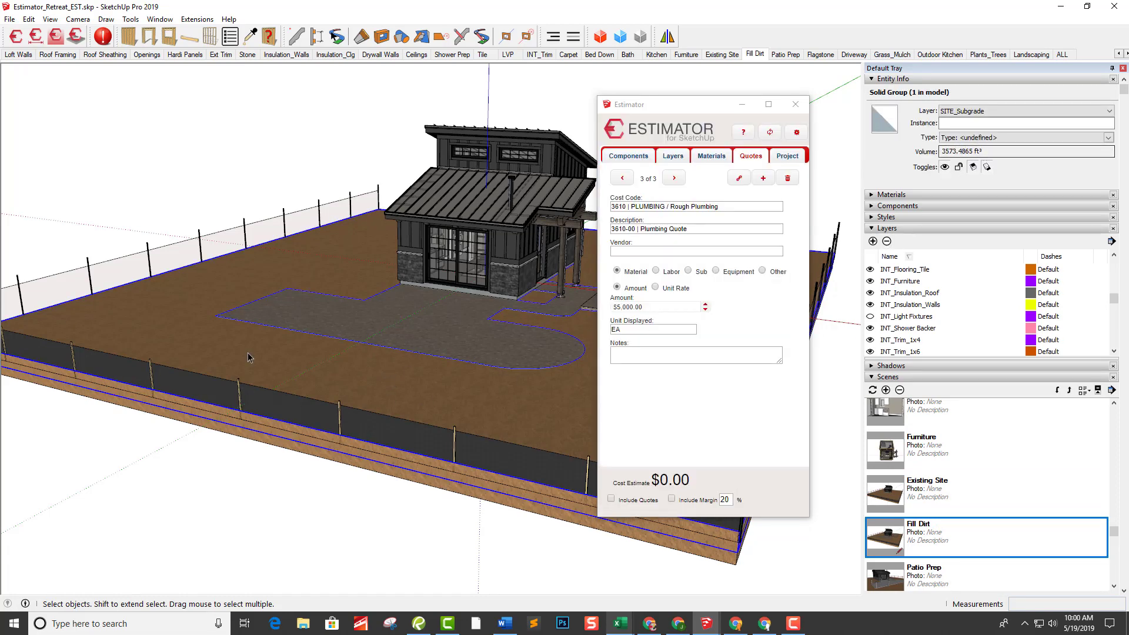
Open the subgrade group for editing to inspect its cutouts around the house and patio, and leave the group.
double_click(297, 368)
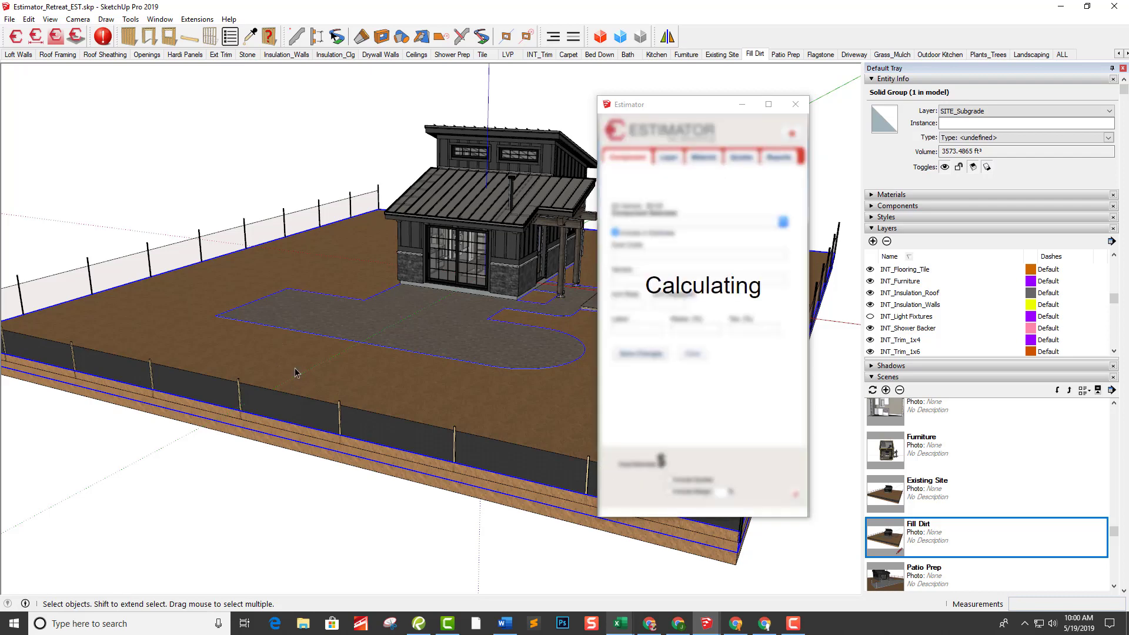
click(297, 369)
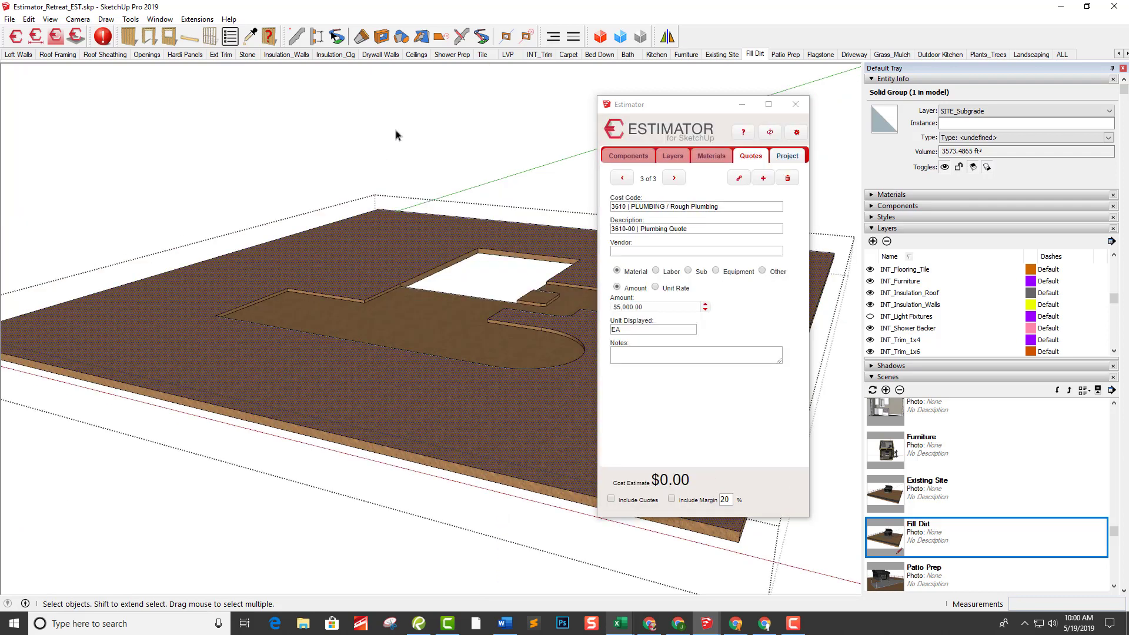
click(392, 155)
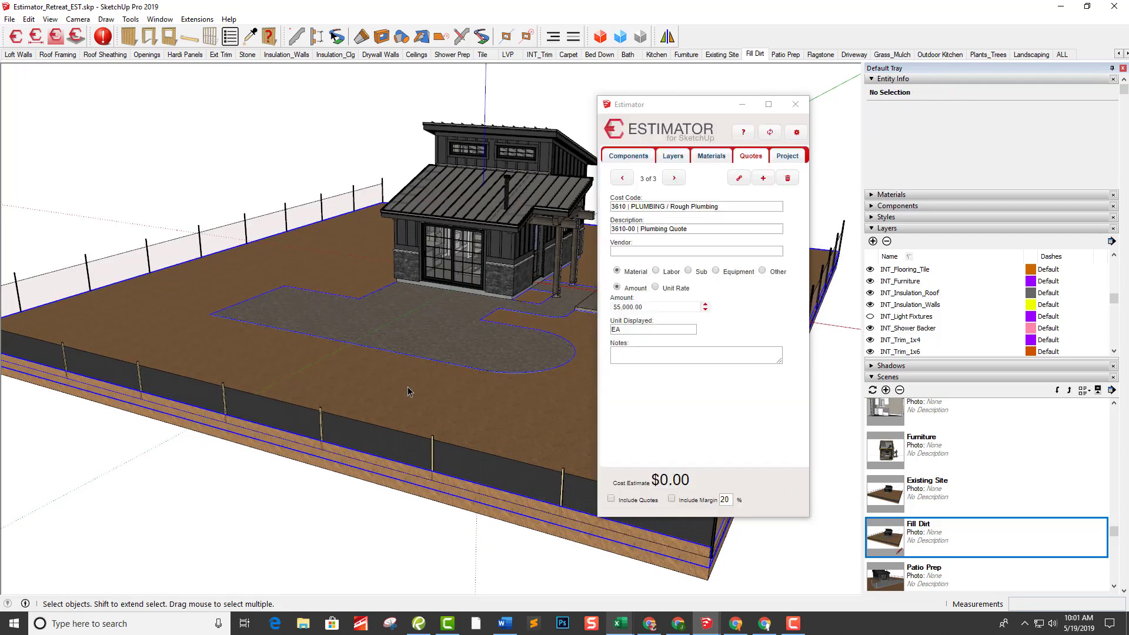
double_click(408, 386)
scroll(411, 383, up, 3)
middle_drag(403, 359, 468, 164)
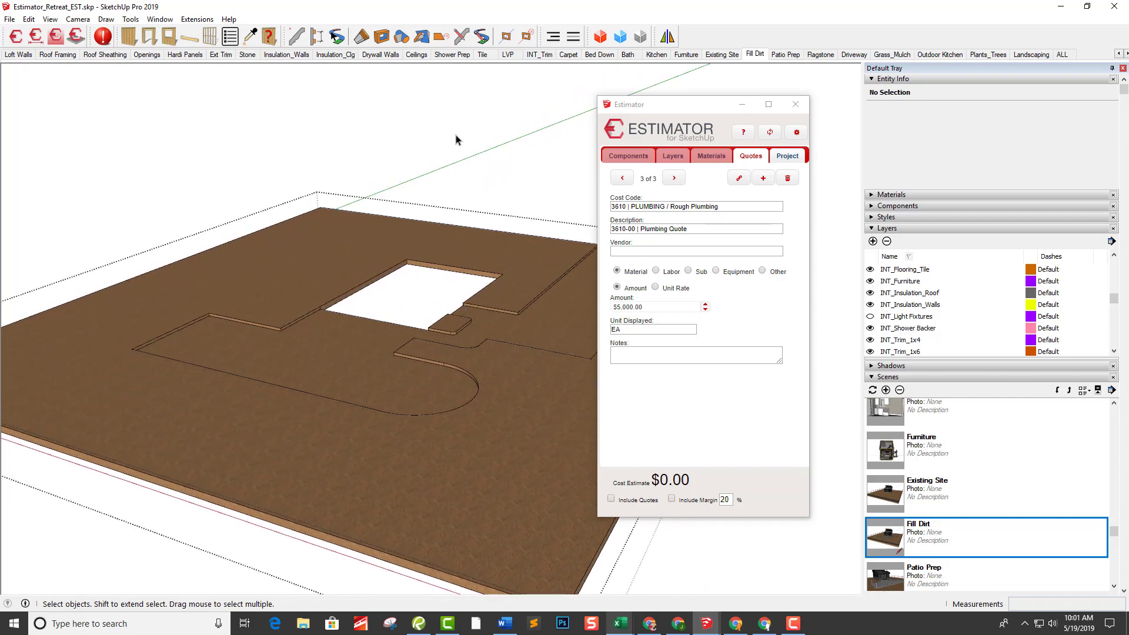
click(459, 135)
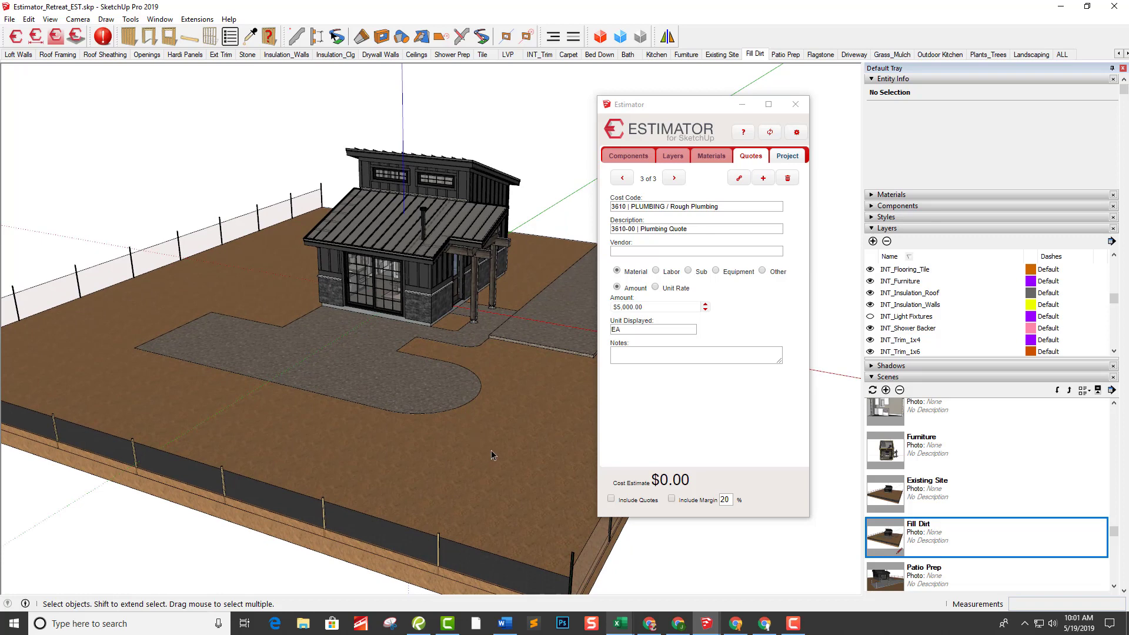
Reselect the subgrade group to check its solid volume and locate the Solid Inspector² command.
click(530, 461)
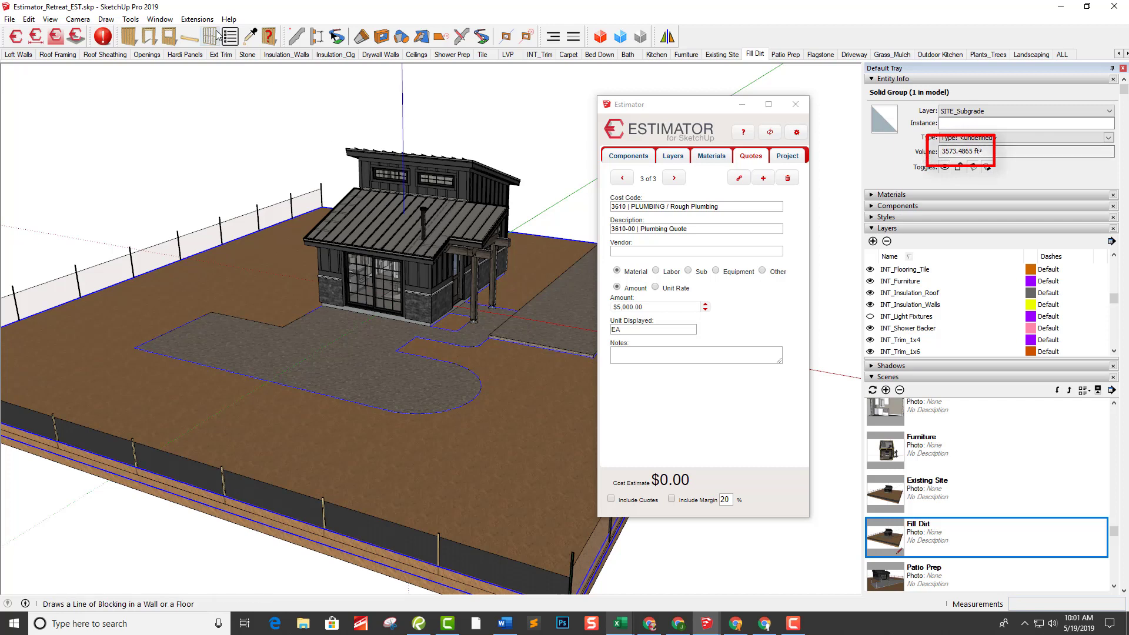
click(132, 21)
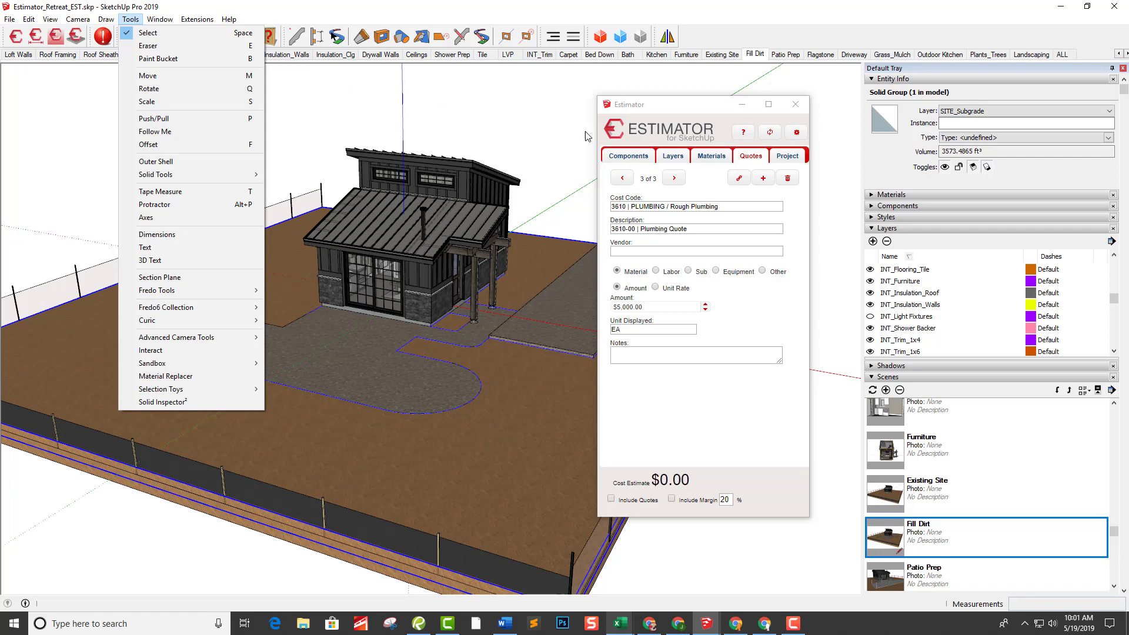
click(563, 140)
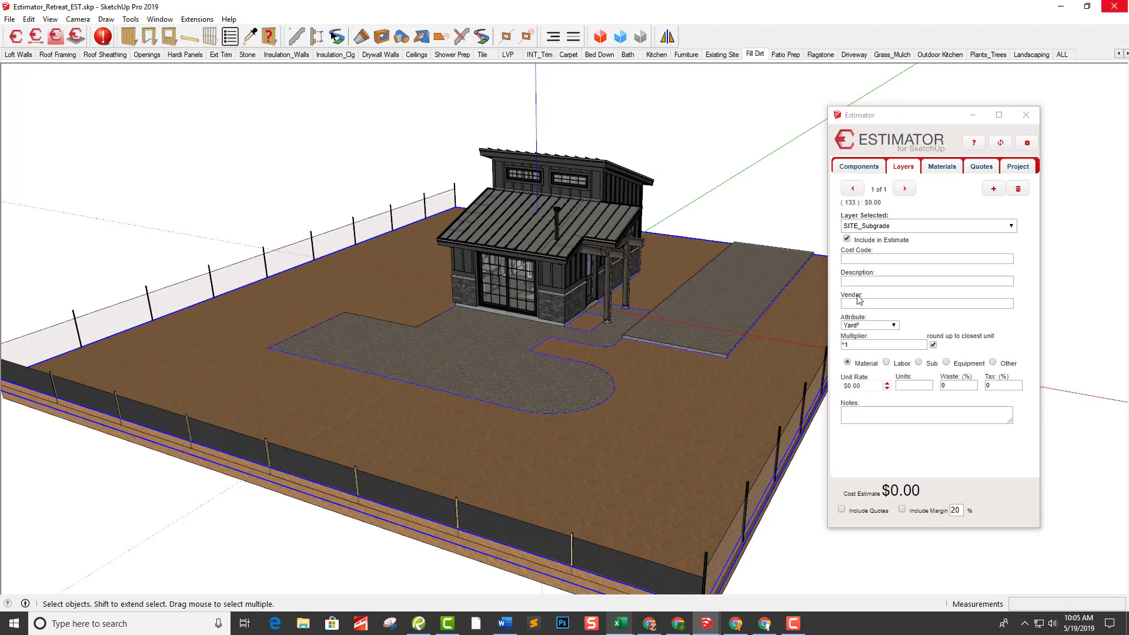
Assign the item 2020-10 | Fill Dirt per CY (Material) to the SITE_Subgrade layer in Estimator.
click(849, 281)
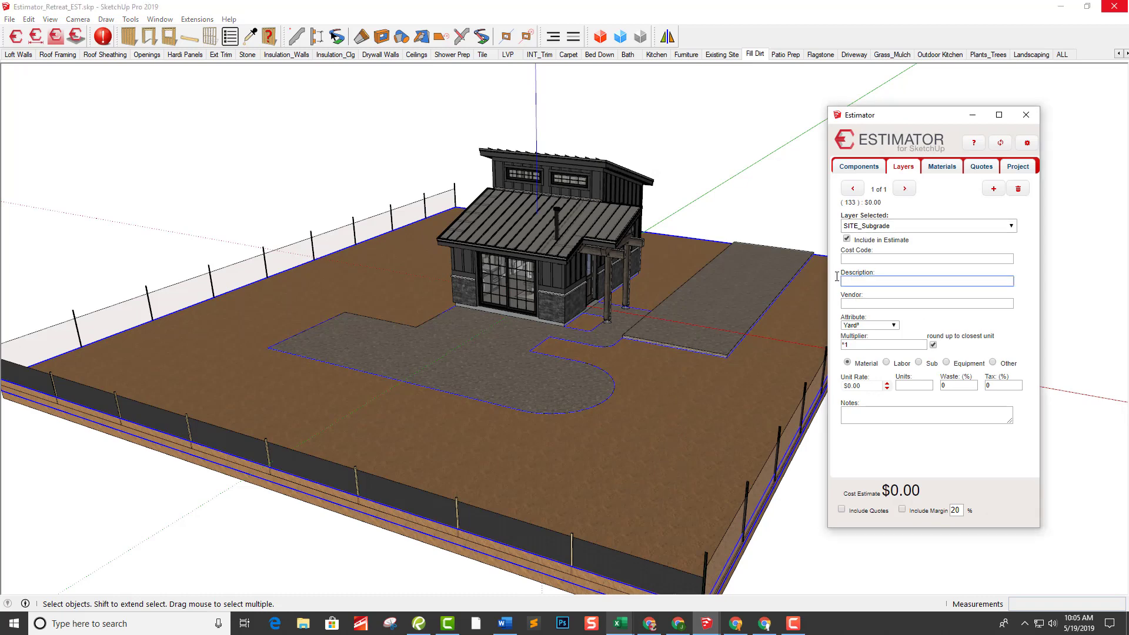
text(fill Dirt per CY)
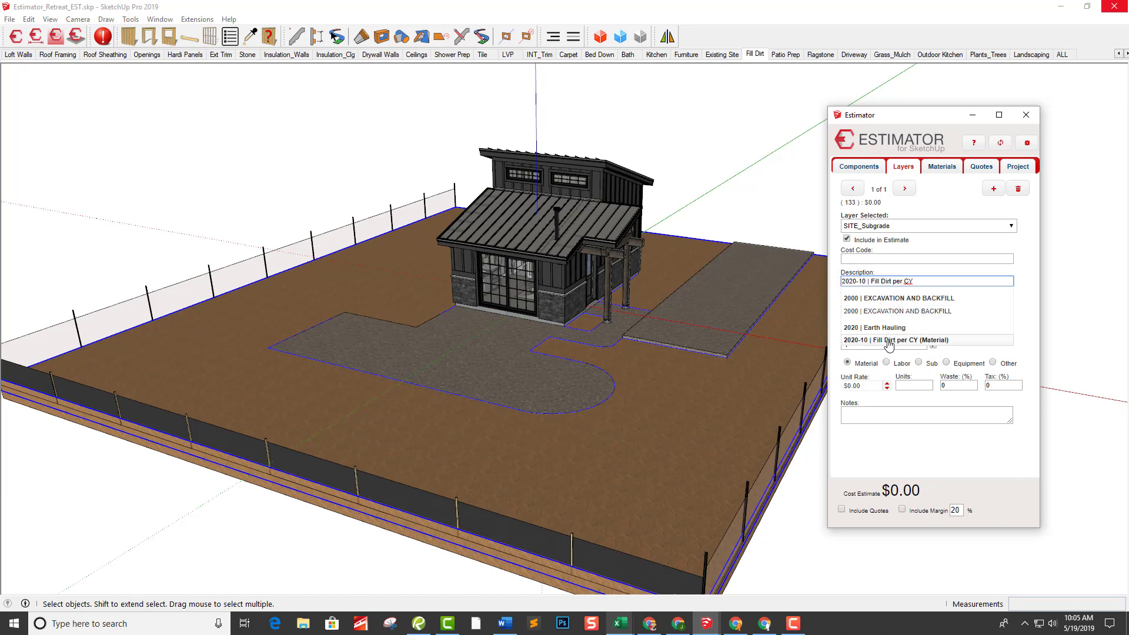
click(886, 341)
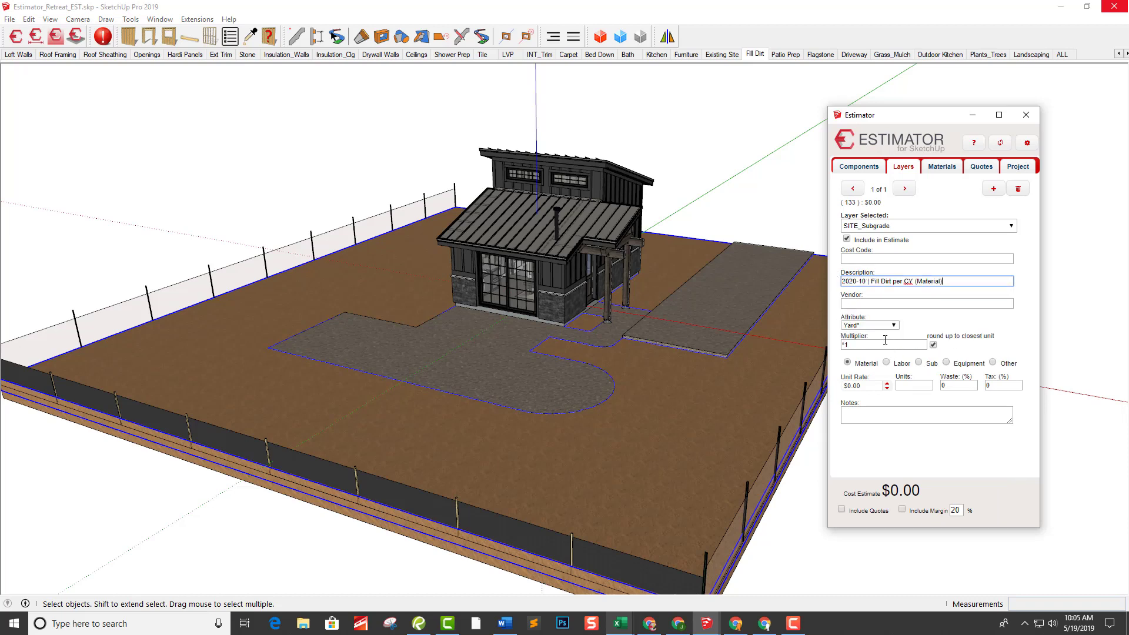
click(880, 301)
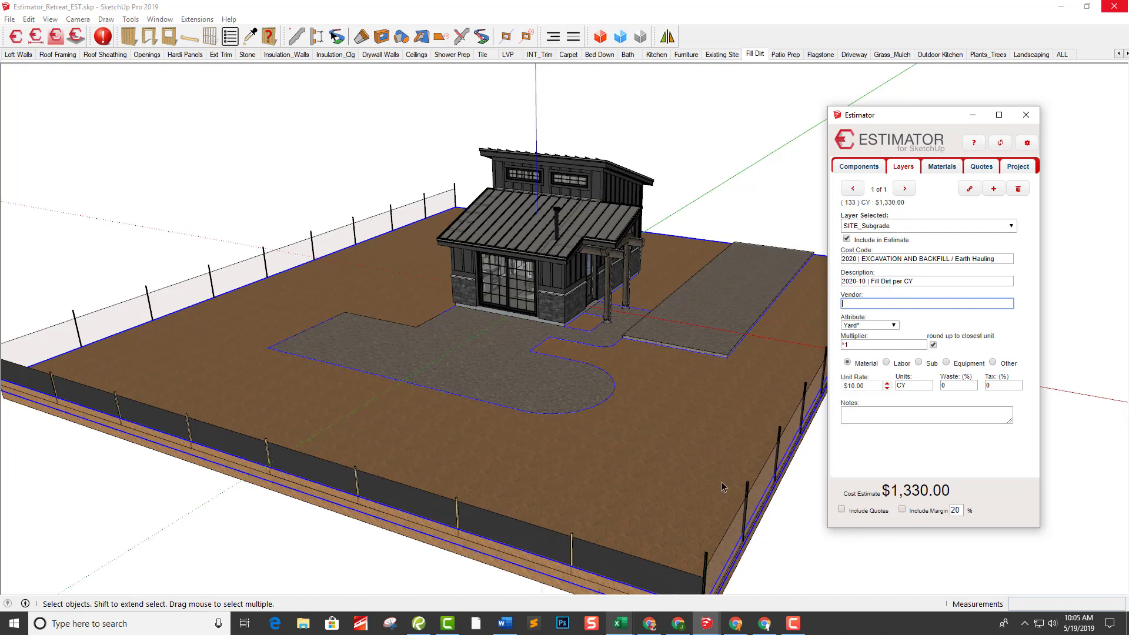
Select the patio base stone and assign the item 2130-00 | Gravel (Material) to its SITE_Patio Base Stone layer.
middle_drag(669, 456, 643, 443)
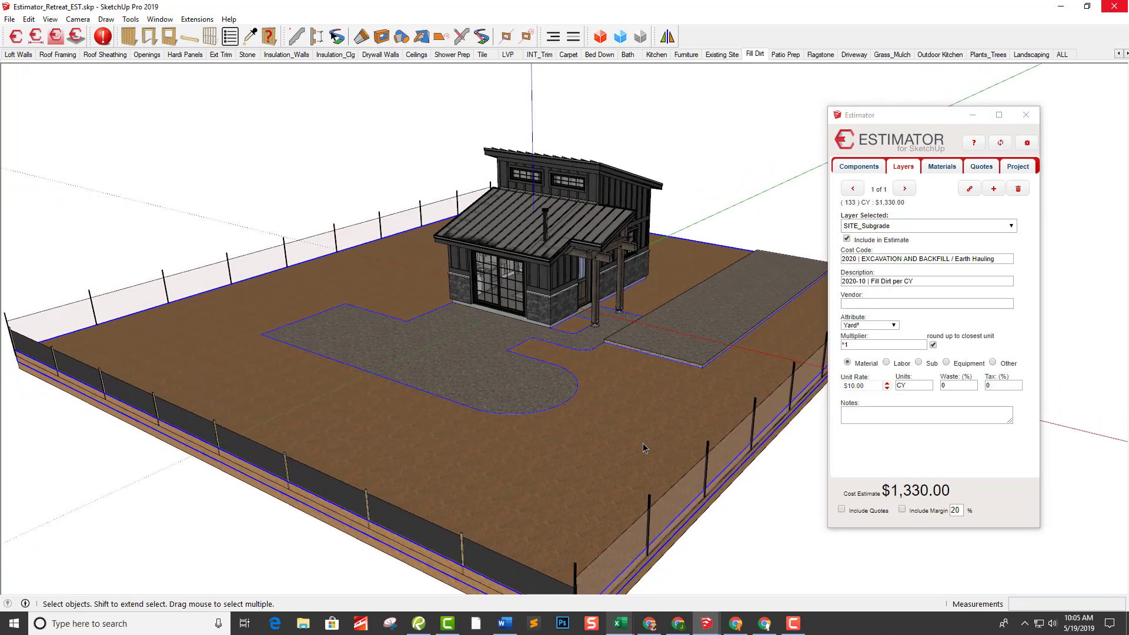
click(529, 377)
middle_drag(534, 377, 539, 379)
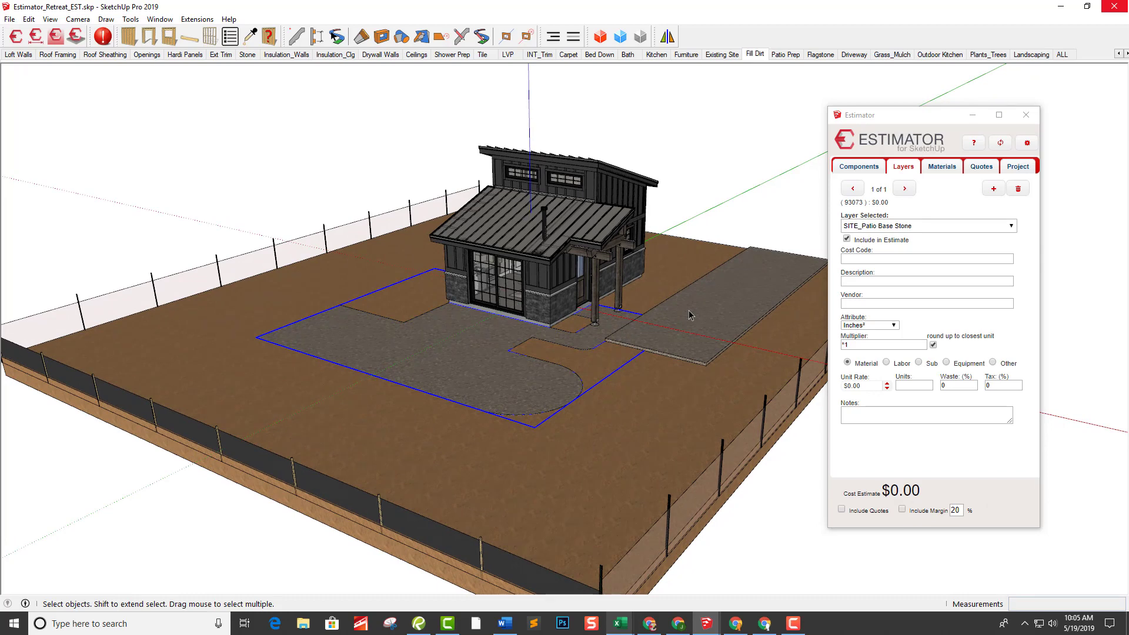
scroll(795, 300, up, 1)
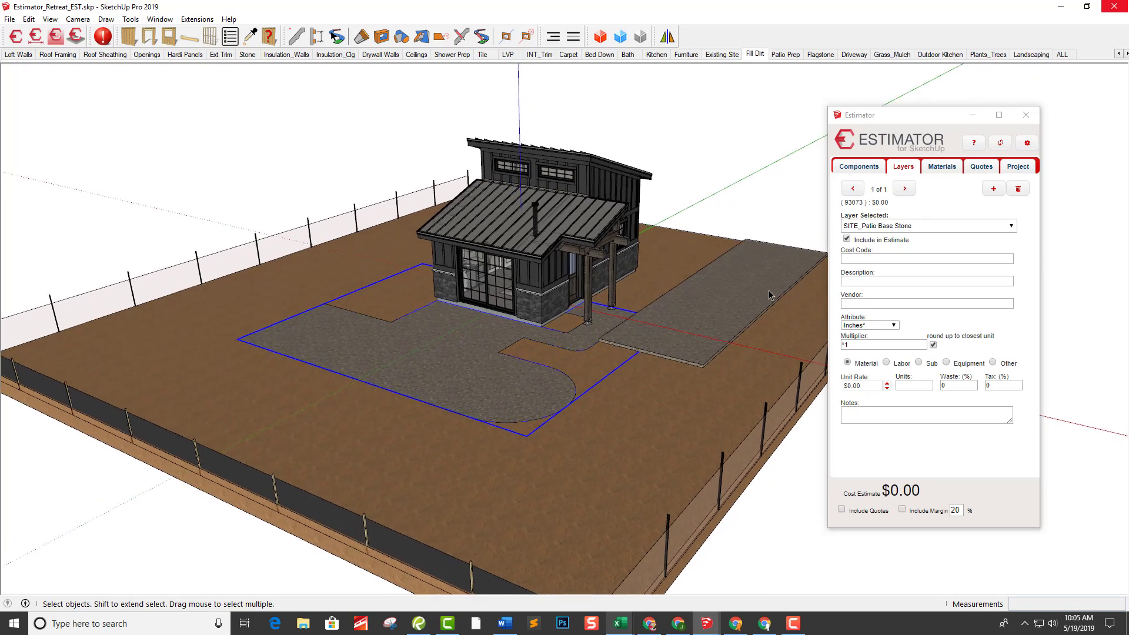
scroll(511, 378, up, 2)
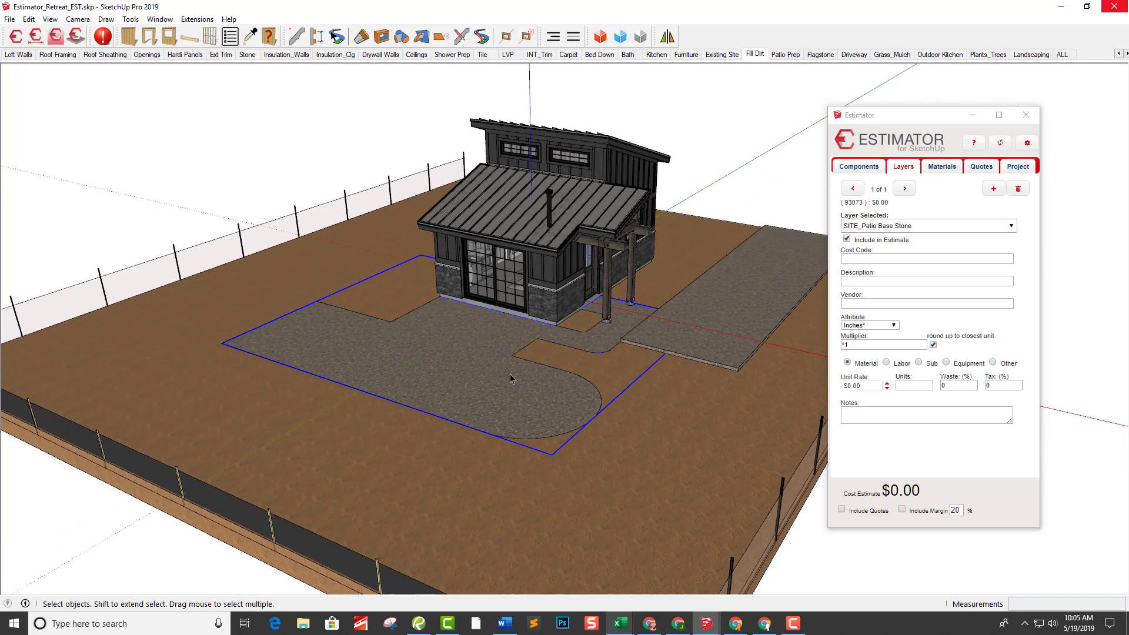
scroll(512, 382, up, 2)
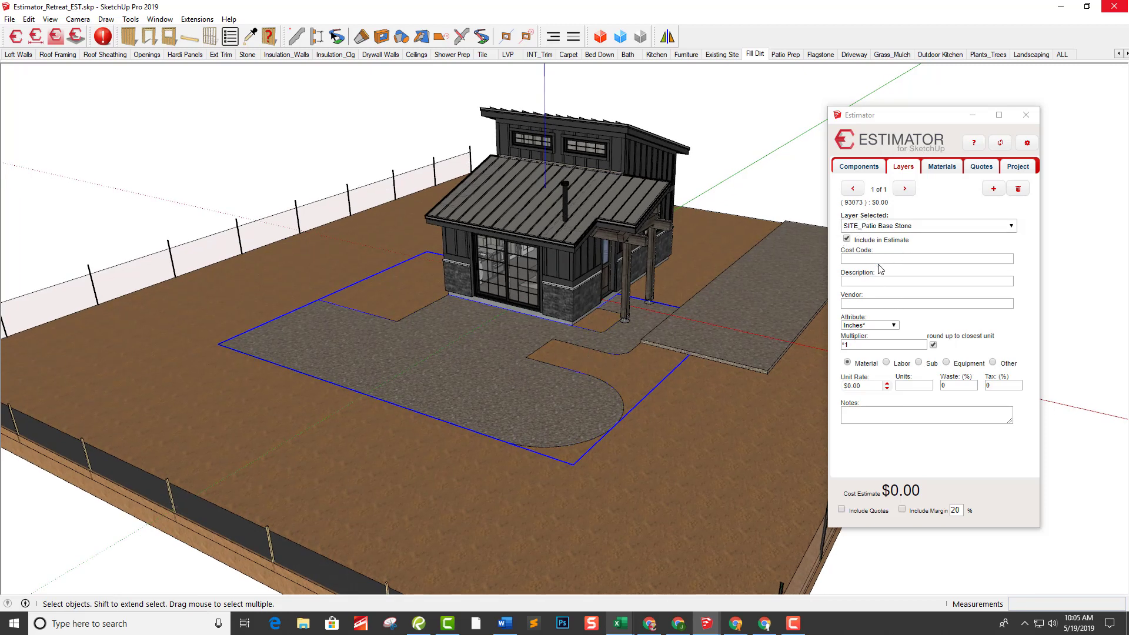
click(868, 279)
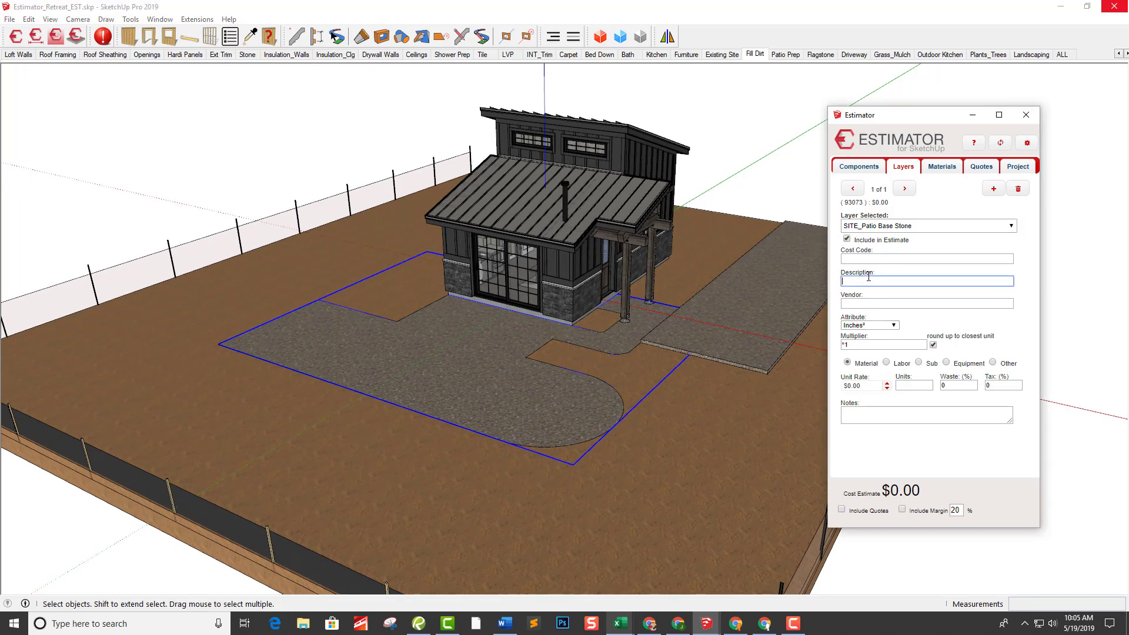
text(gravel)
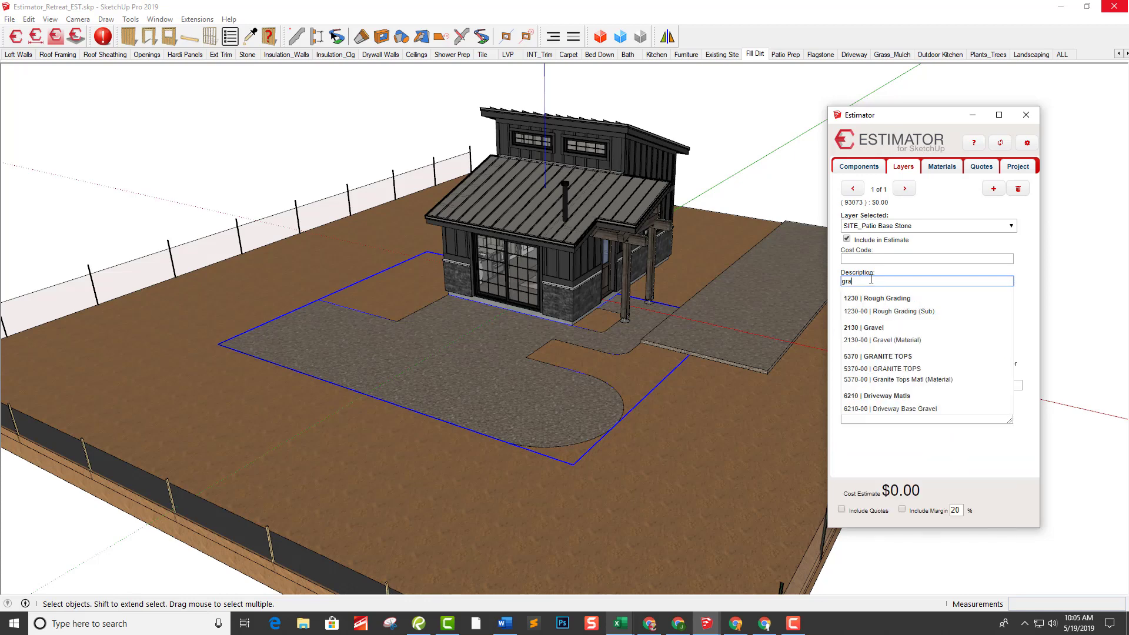
click(887, 311)
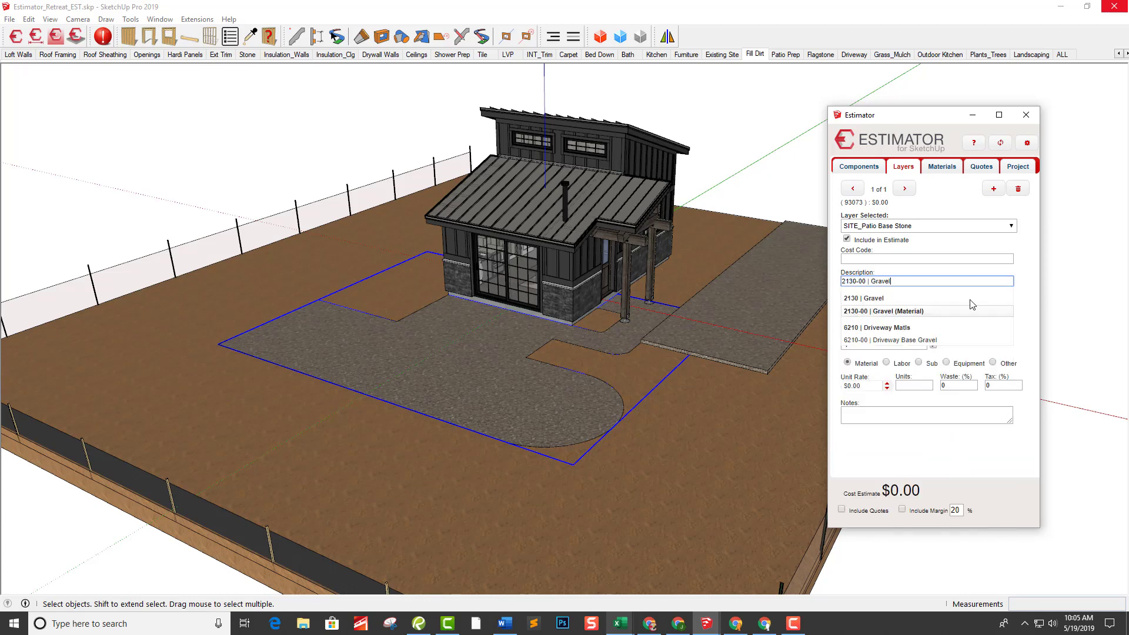
click(888, 311)
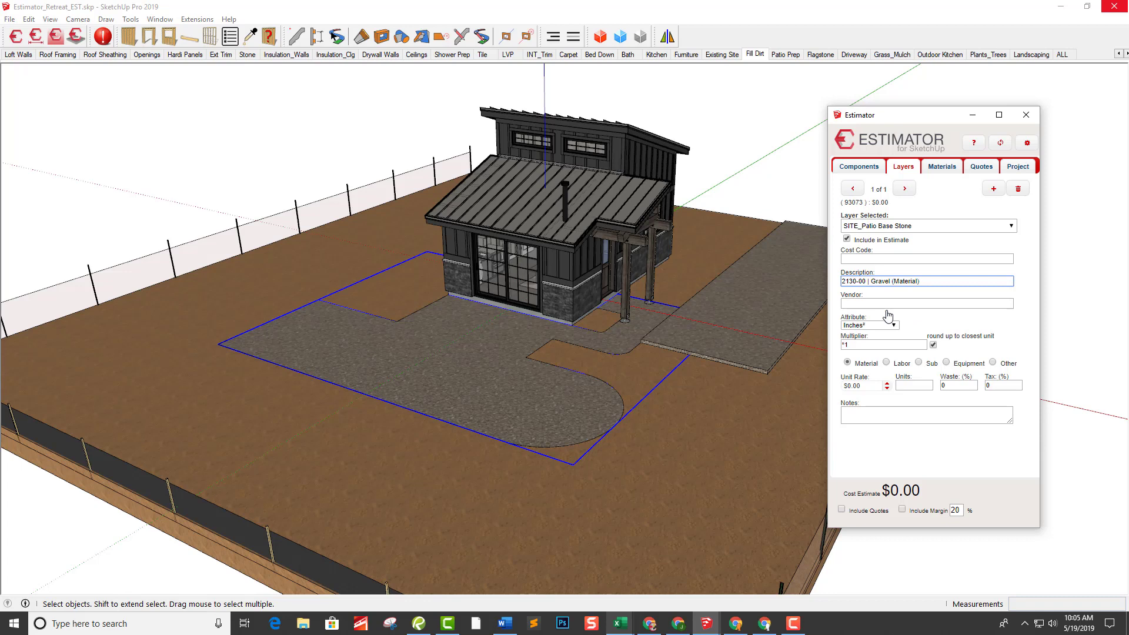
click(894, 304)
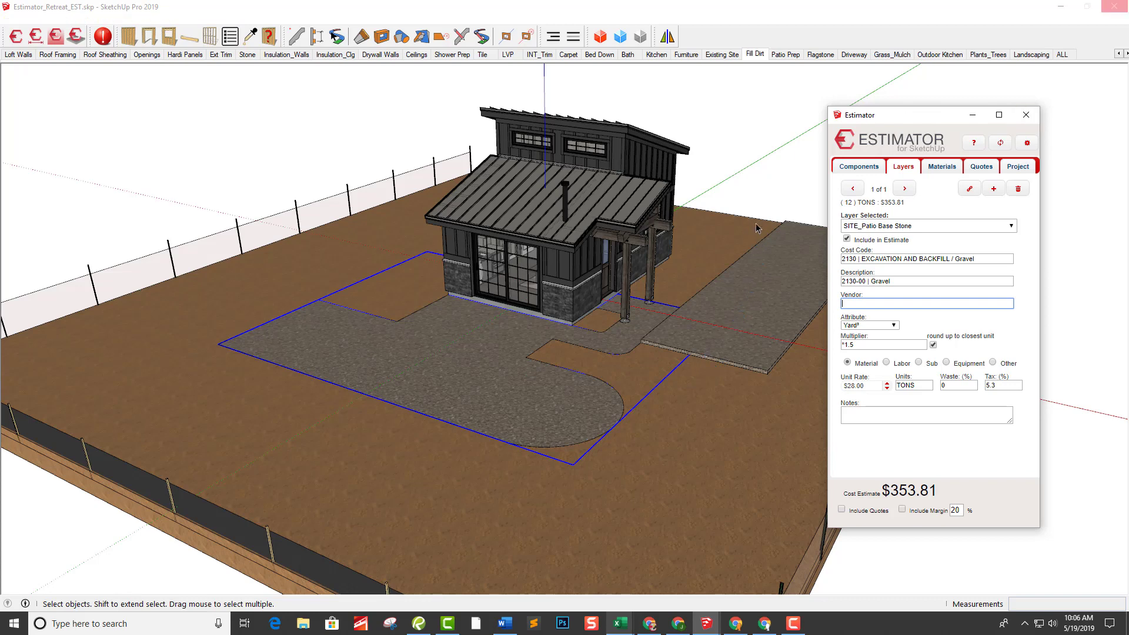
Select the driveway base and assign the item 6210-00 | Driveway Base Gravel to its SITE_Driveway_Base layer.
click(771, 271)
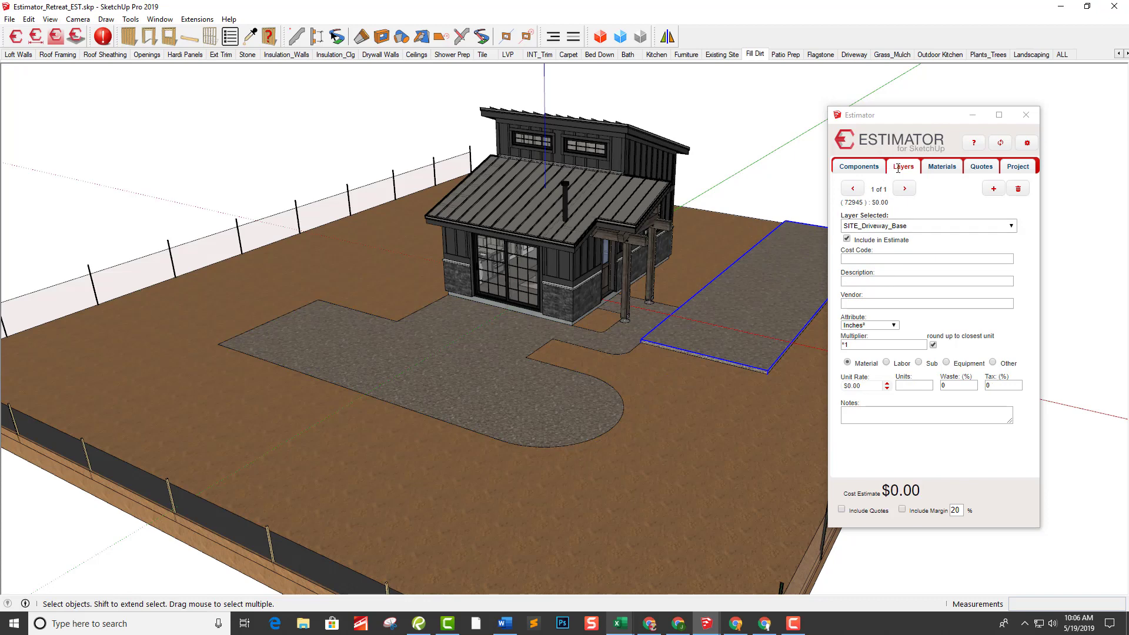
click(874, 285)
text(driv)
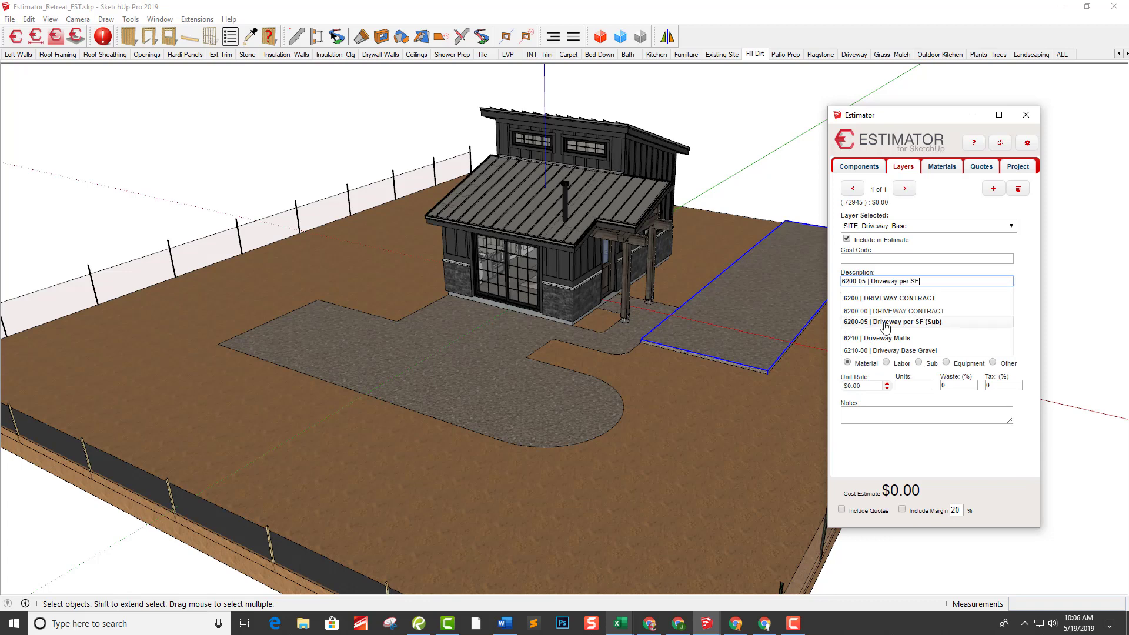
click(903, 350)
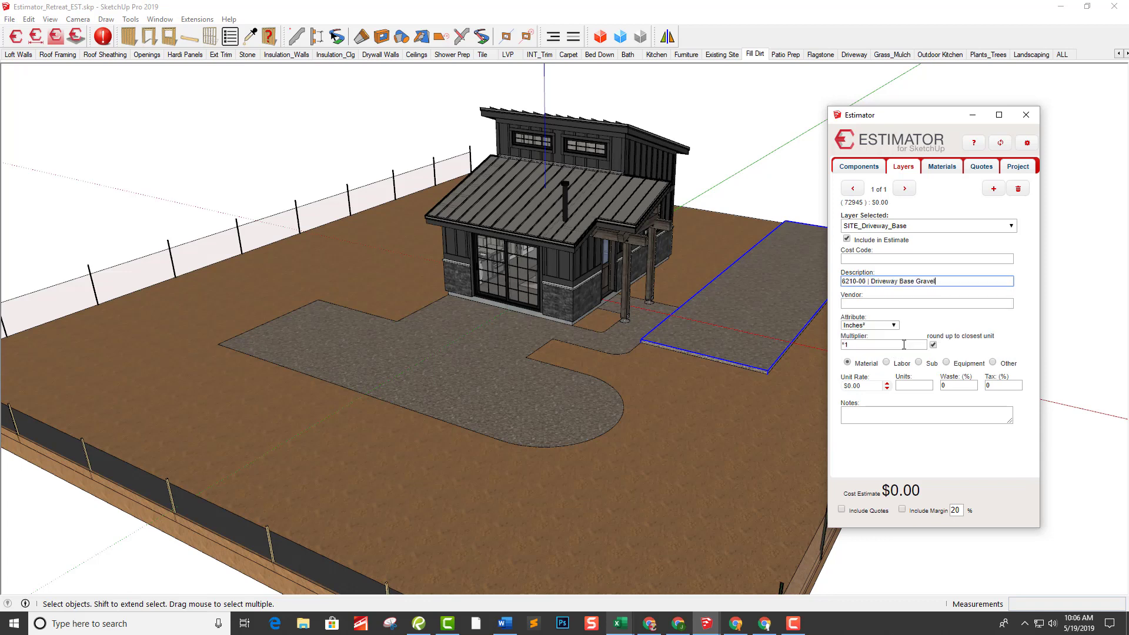
click(899, 303)
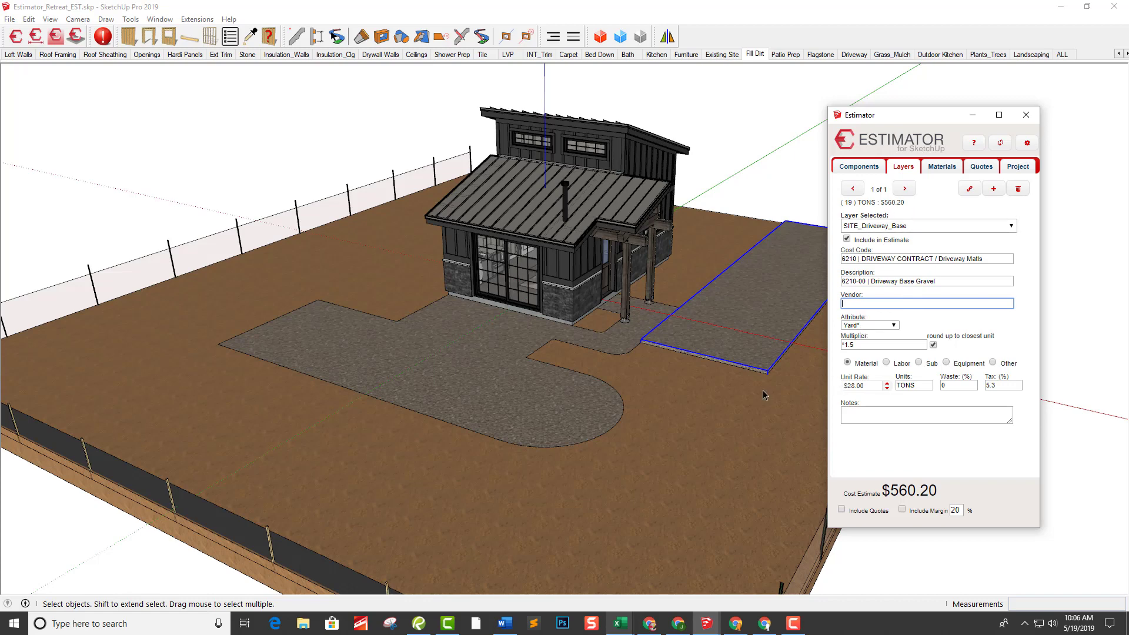
Switch to the Patio Prep scene and examine the concrete patio slab and the block post bases standing on it.
scroll(606, 379, down, 3)
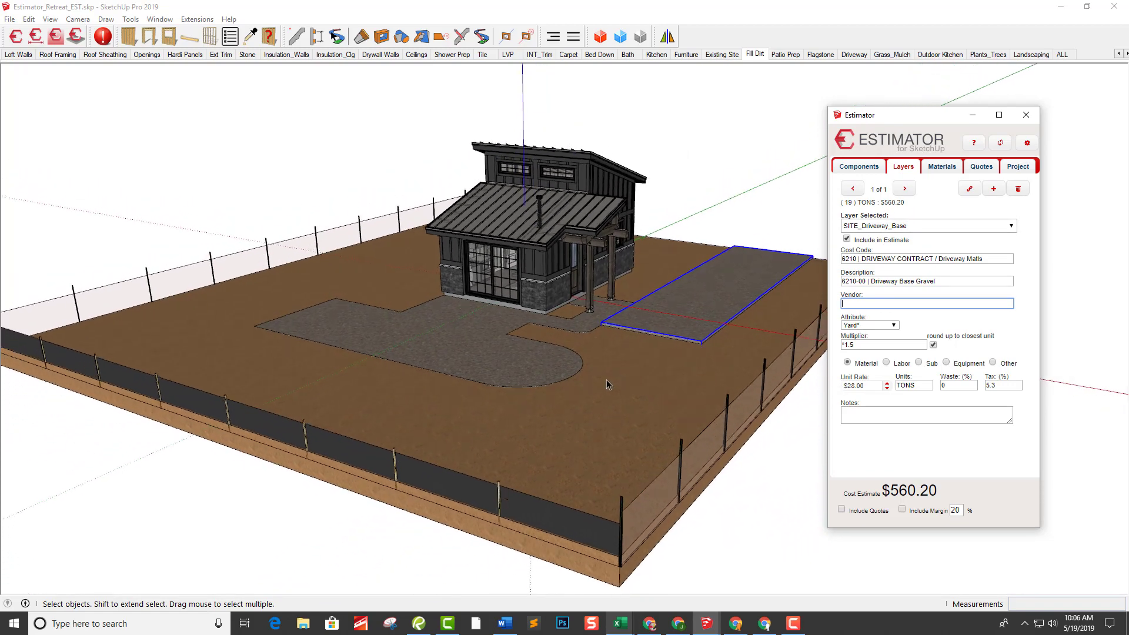
scroll(607, 385, down, 1)
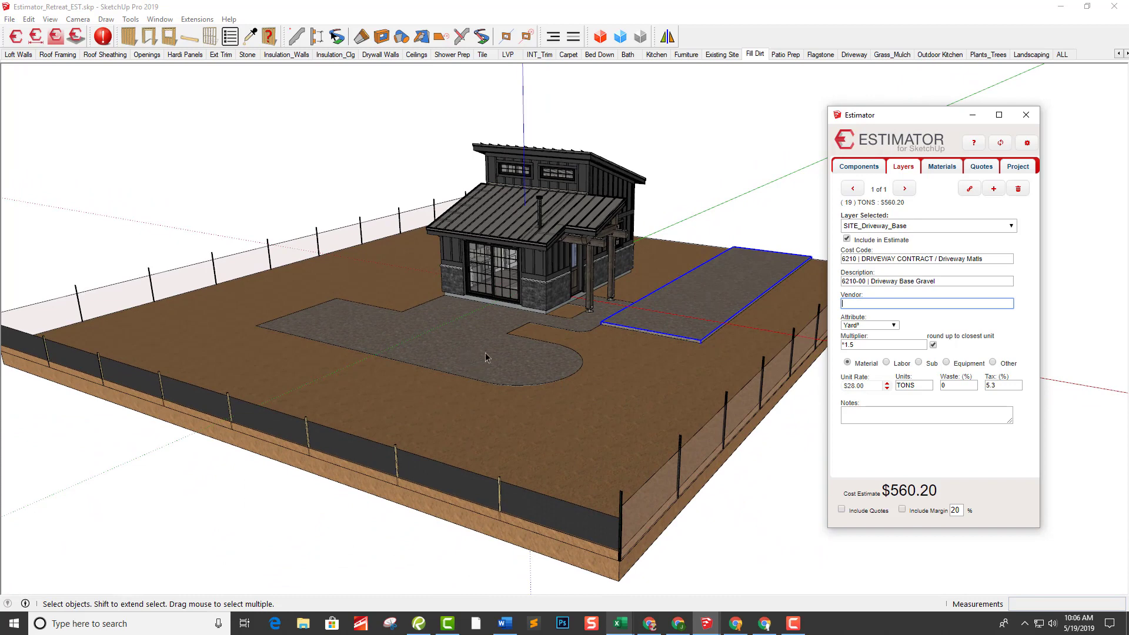
middle_drag(487, 355, 653, 320)
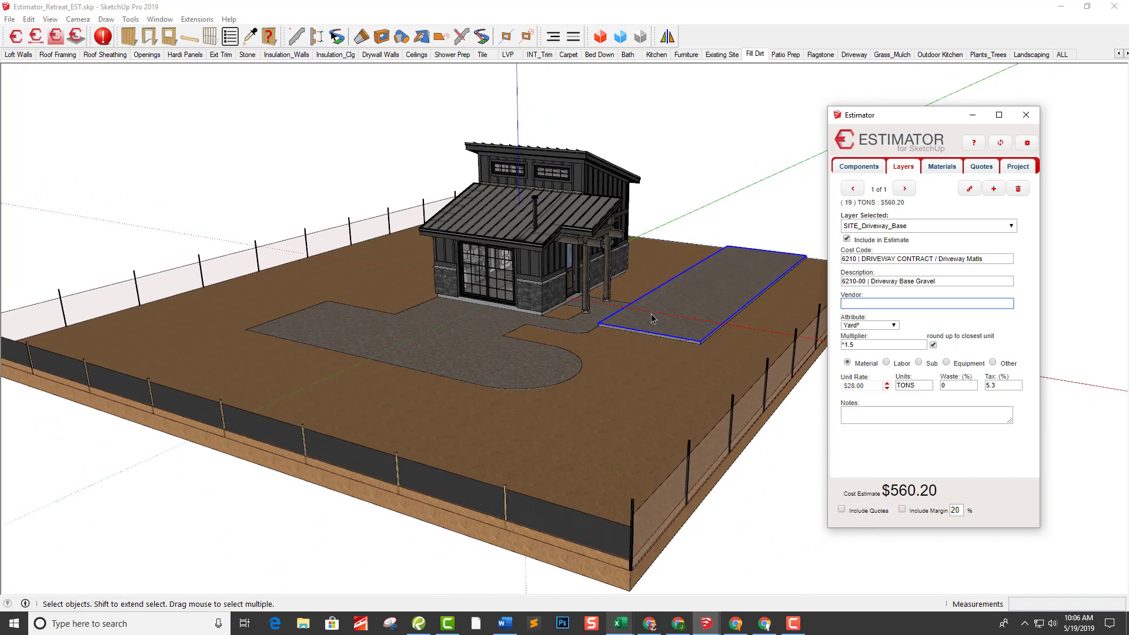
click(786, 54)
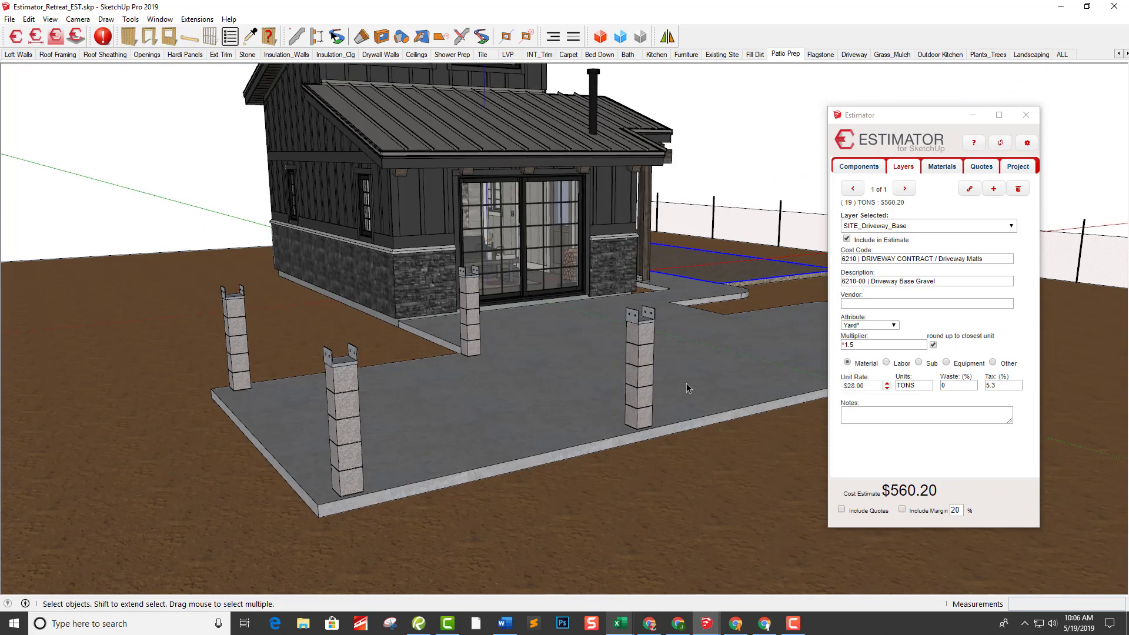
middle_drag(686, 382, 529, 396)
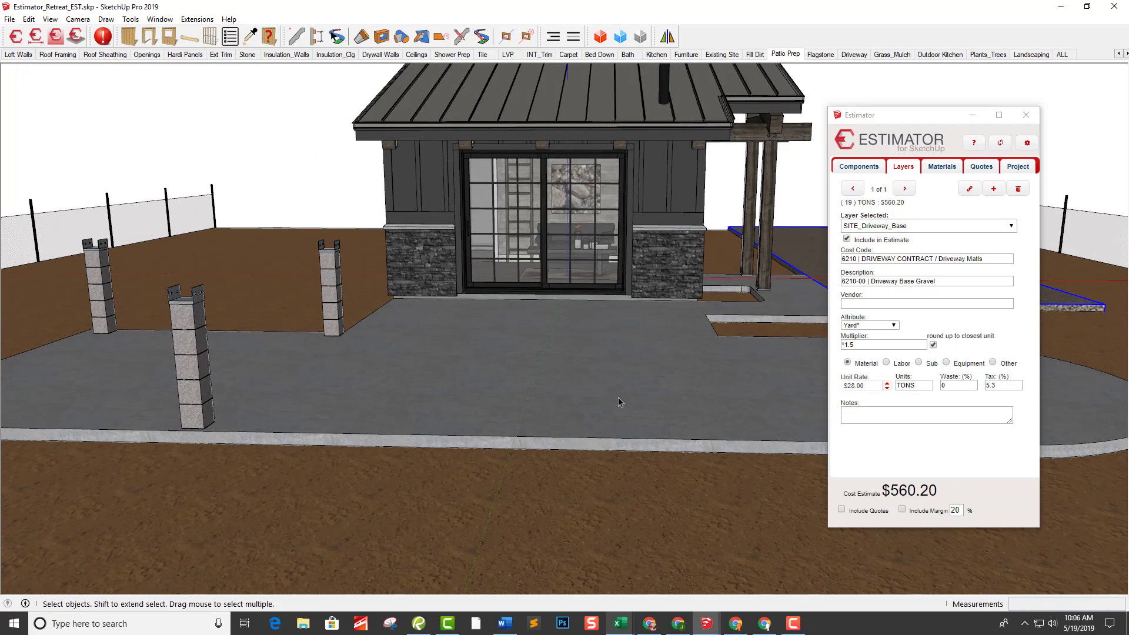
middle_drag(619, 397, 402, 378)
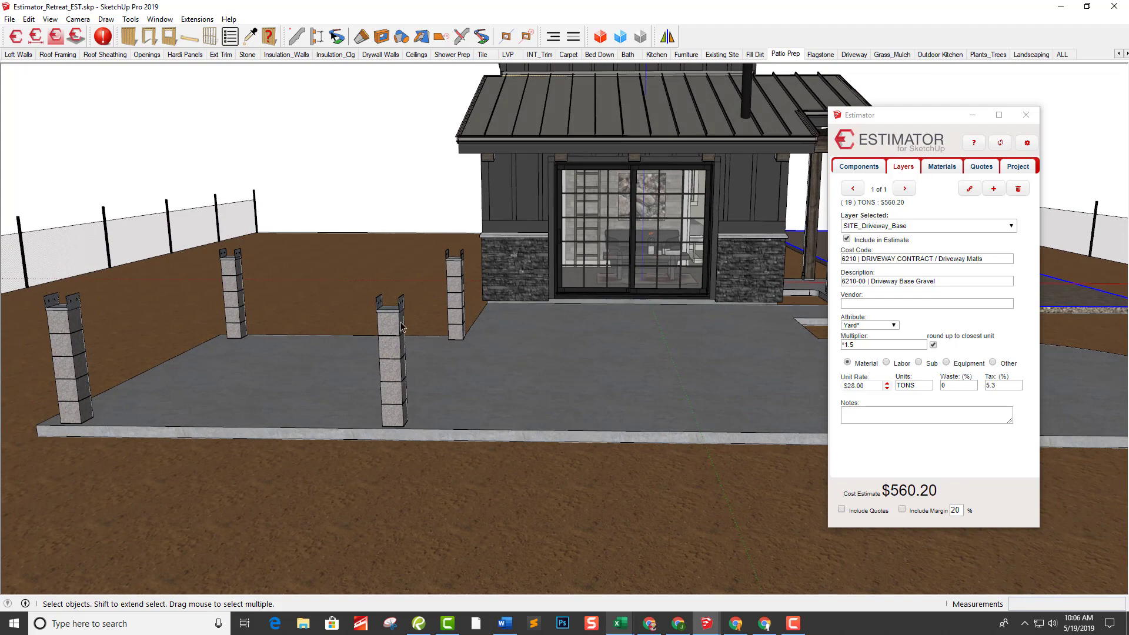
middle_drag(401, 327, 398, 321)
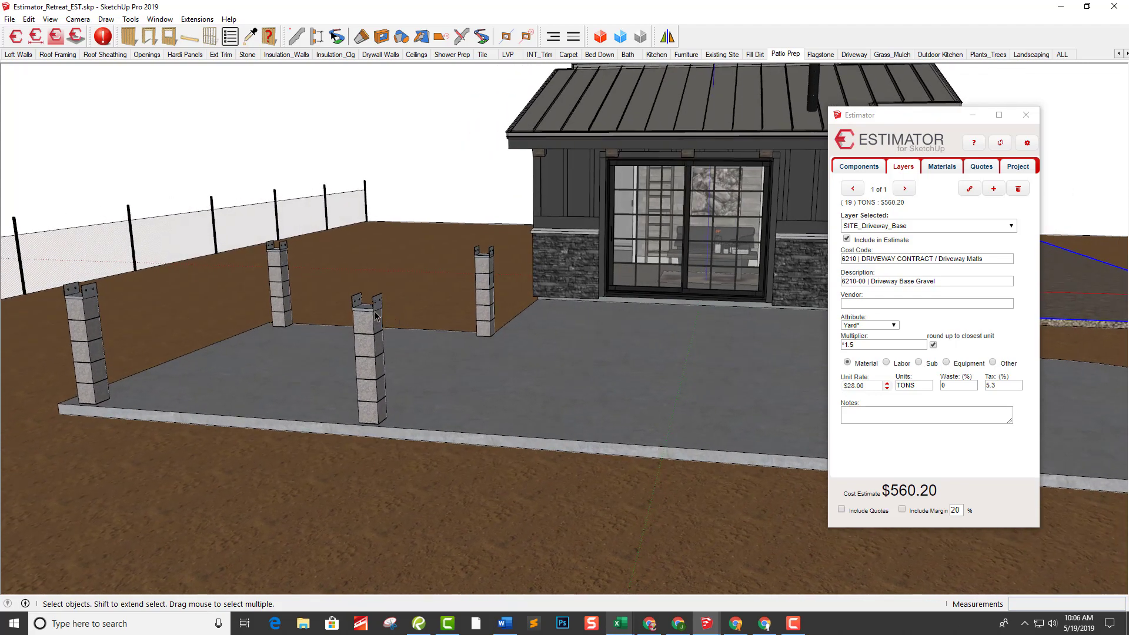
middle_drag(375, 315, 512, 347)
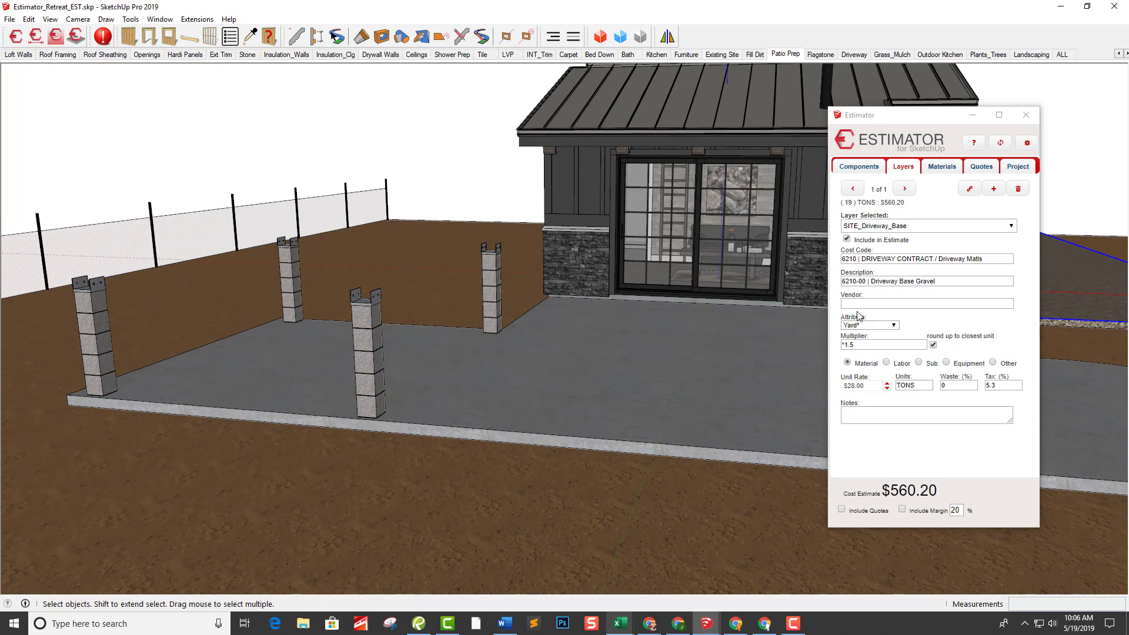
Select the patio slab and assign the item 3420-00 | Structural Slabs 3500 PSI Concrete (Material) to its SITE_Patio Slab layer.
click(596, 390)
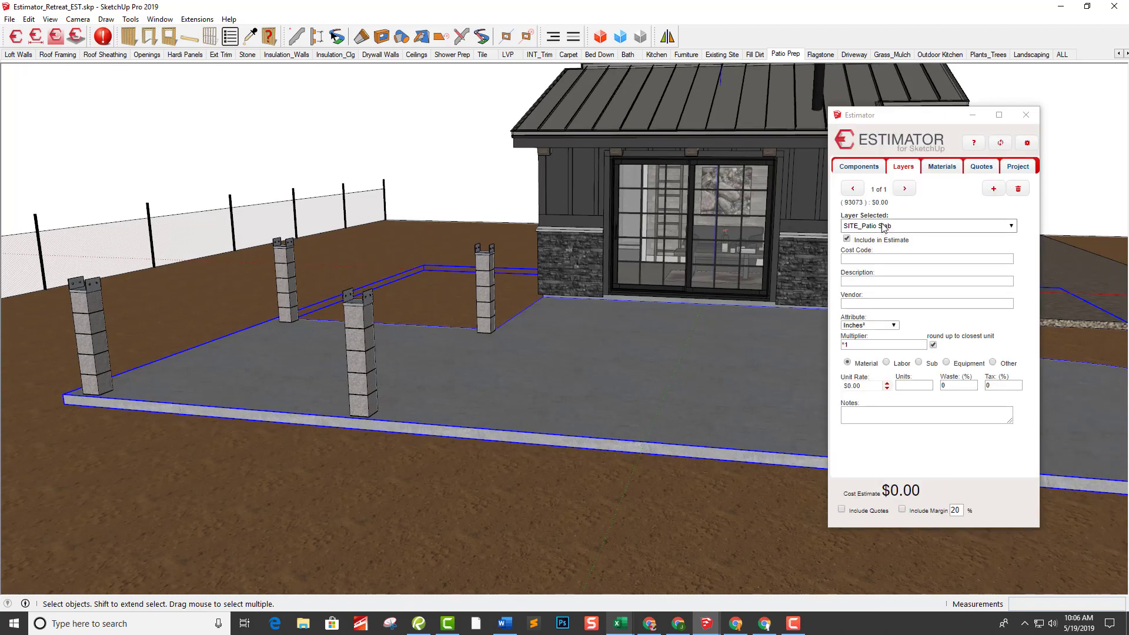
click(887, 280)
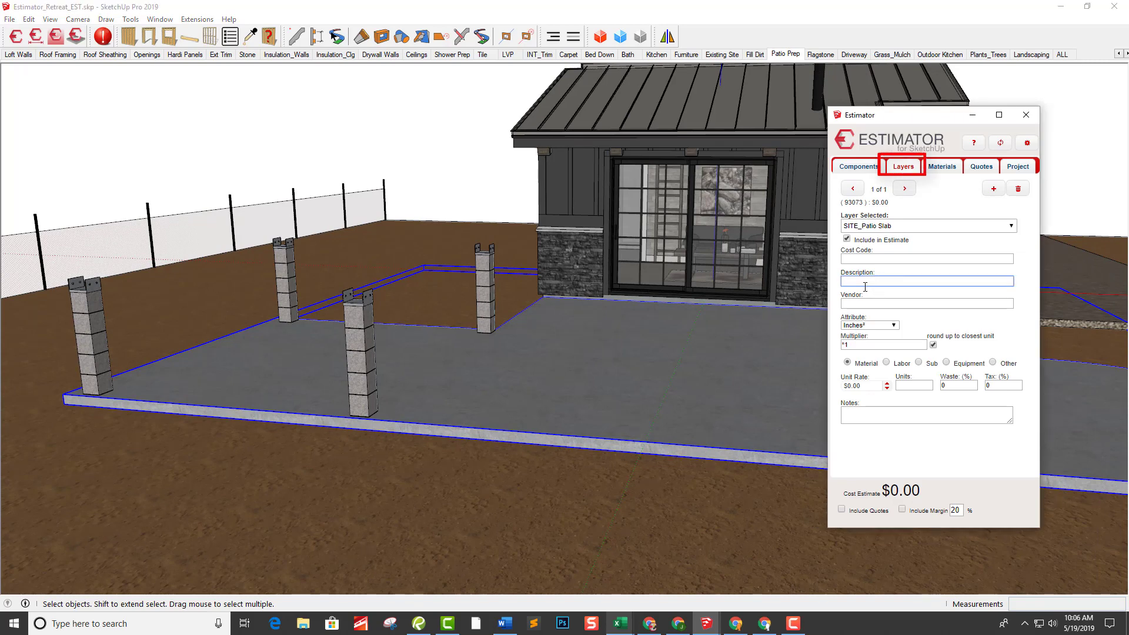
text(conc)
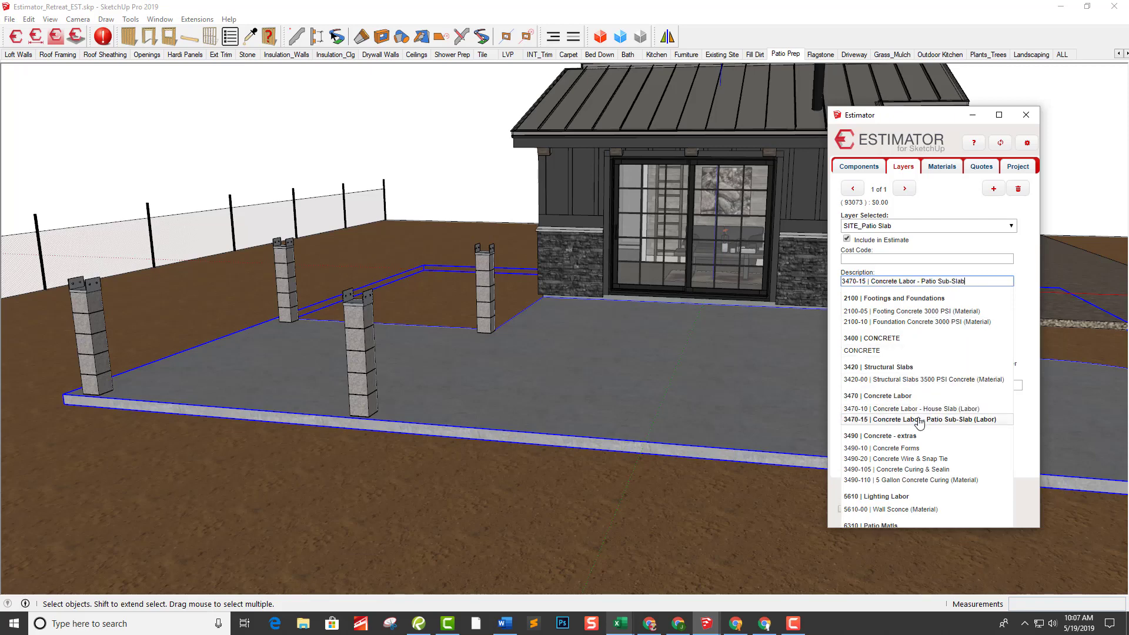
click(920, 386)
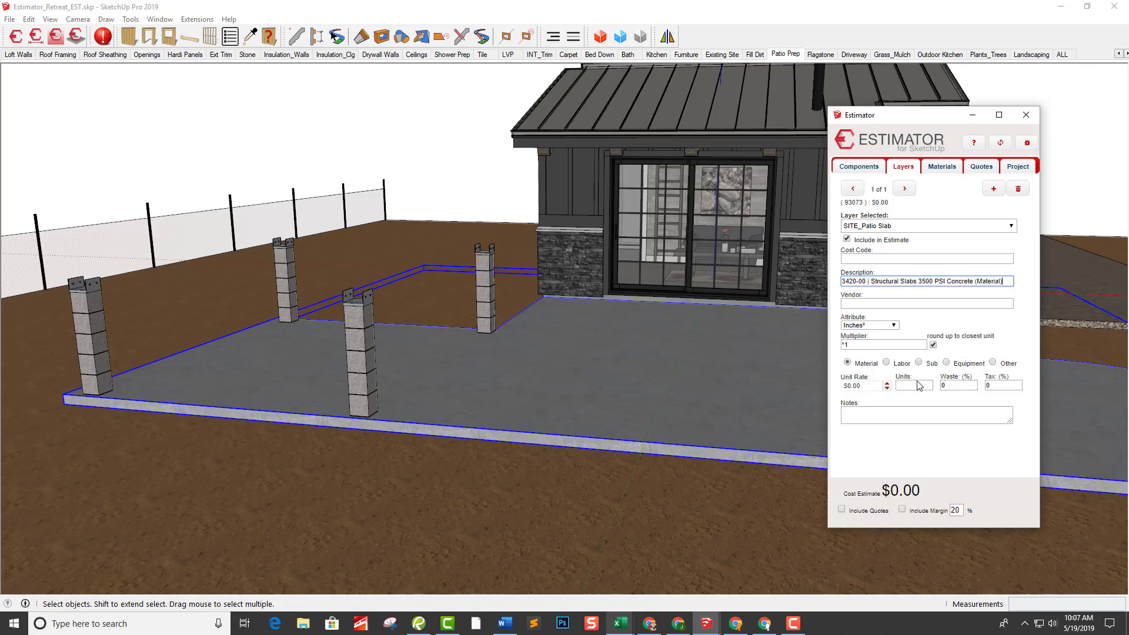
click(916, 305)
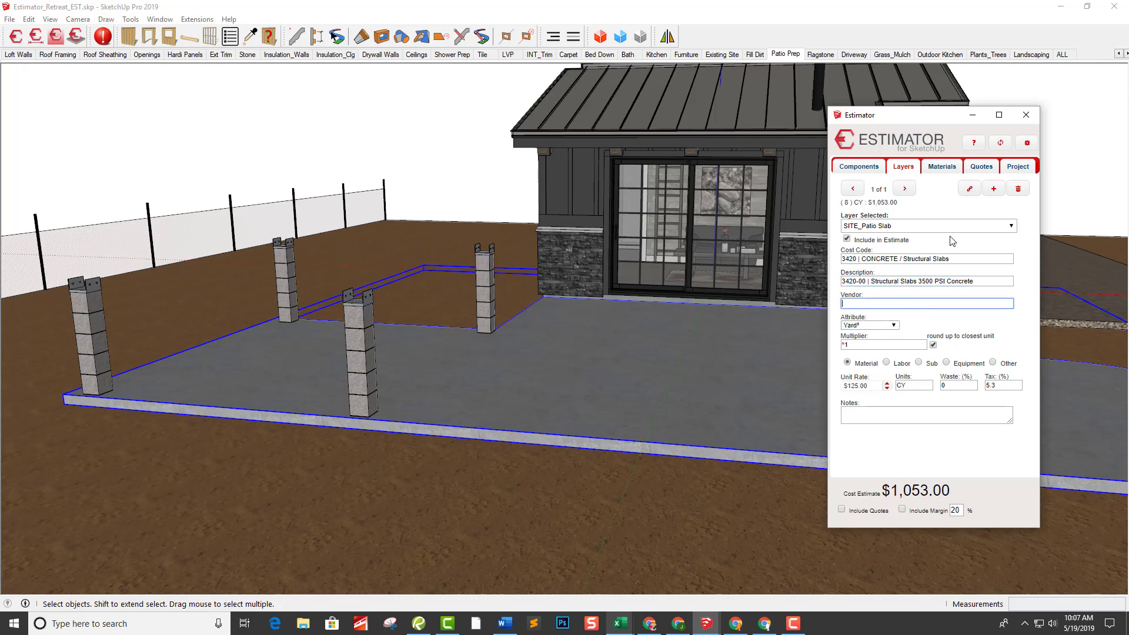
Add a second cost item to the SITE_Patio Slab layer: 3470-15 | Concrete Labor - Patio Sub-Slab (Labor).
middle_drag(668, 357, 646, 362)
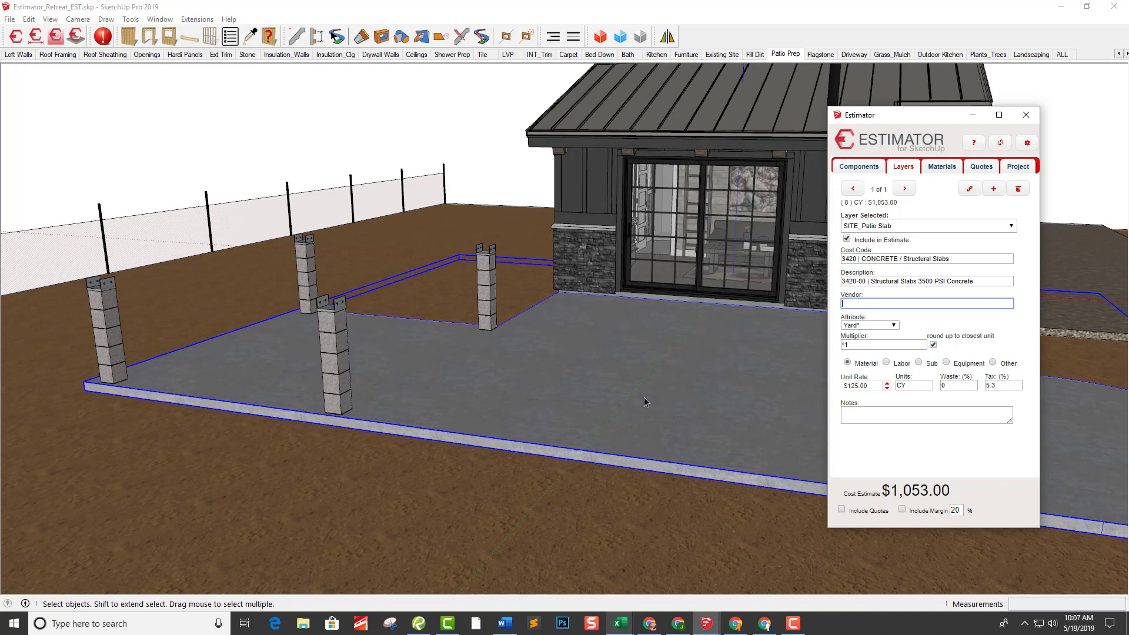
click(994, 190)
click(886, 281)
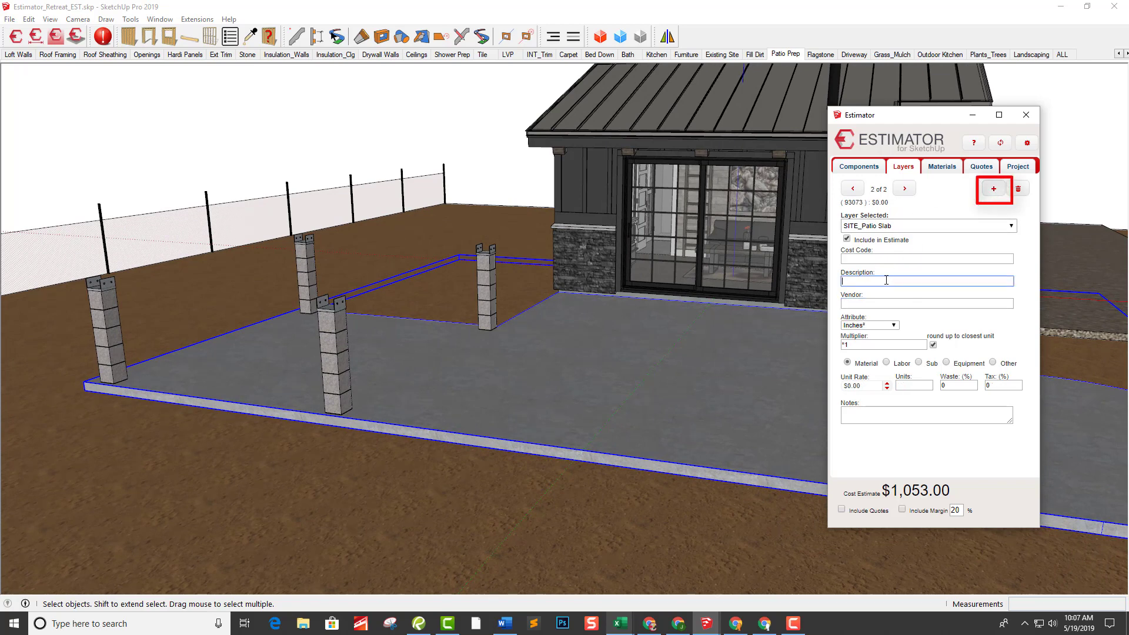
text(cp)
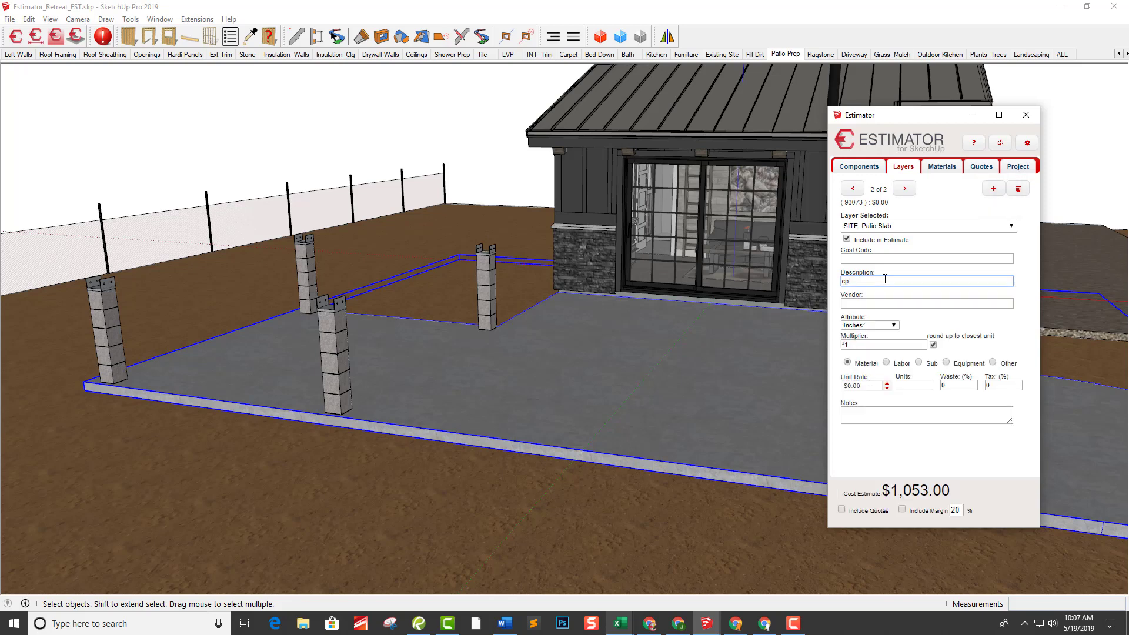
key(BackSpace)
text(oncrete Labor - Patio Sub-Slab)
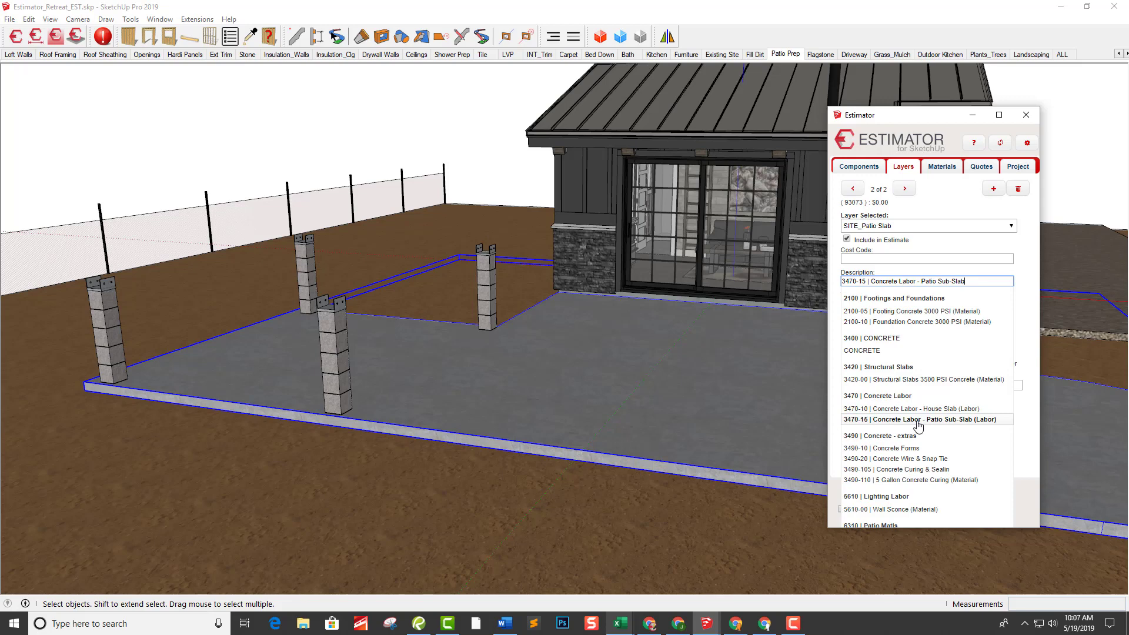
click(918, 420)
click(907, 304)
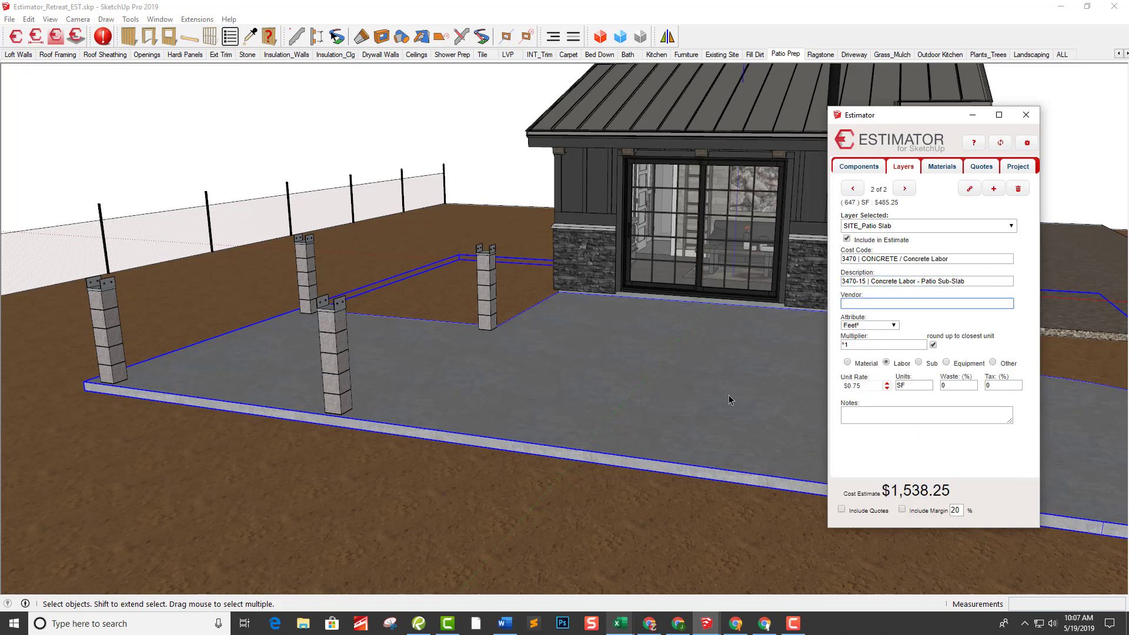
Review the concrete material item and the labor item assigned to the SITE_Patio Slab layer.
middle_drag(752, 369, 675, 337)
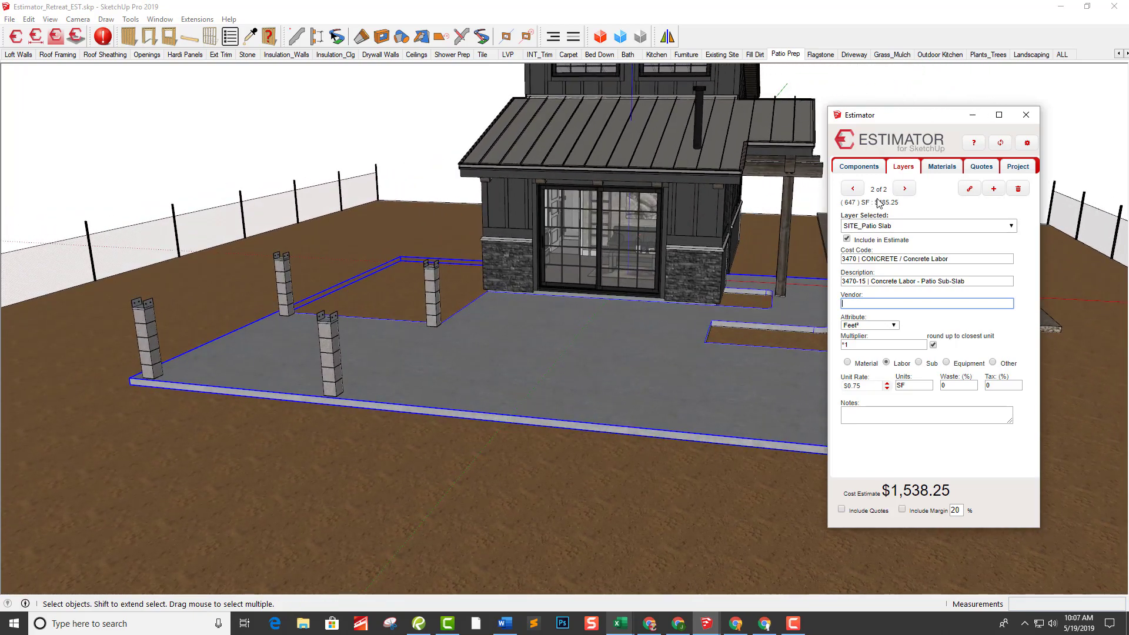
click(854, 190)
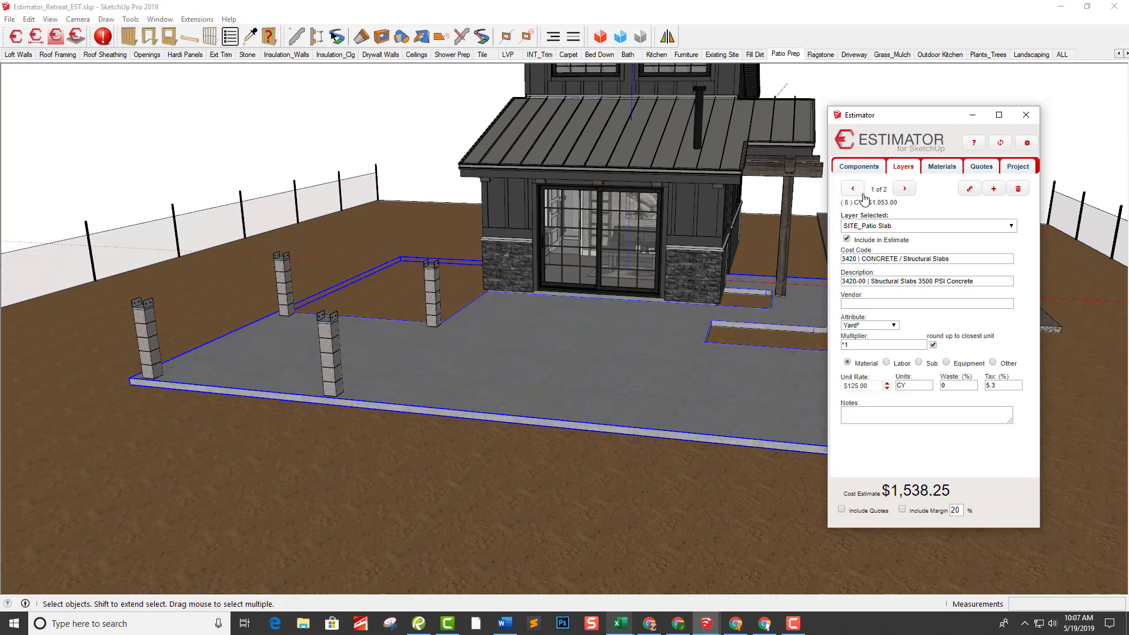
click(905, 190)
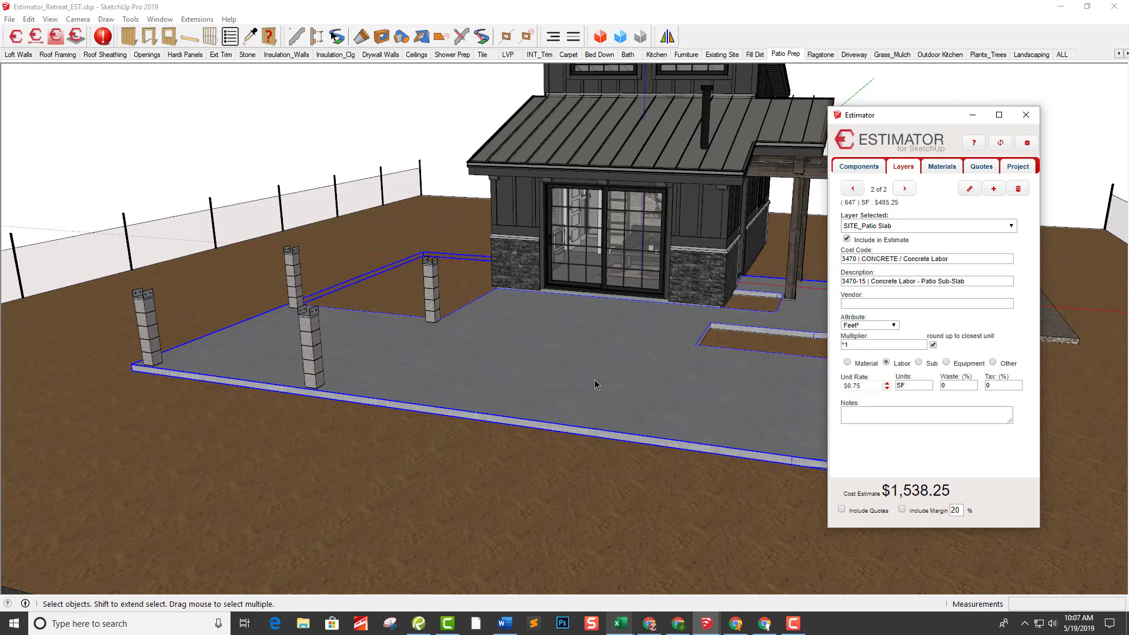
Select the pergola post base at the slab's front edge and review the cost item of its nested Post Base component.
middle_drag(600, 388, 591, 369)
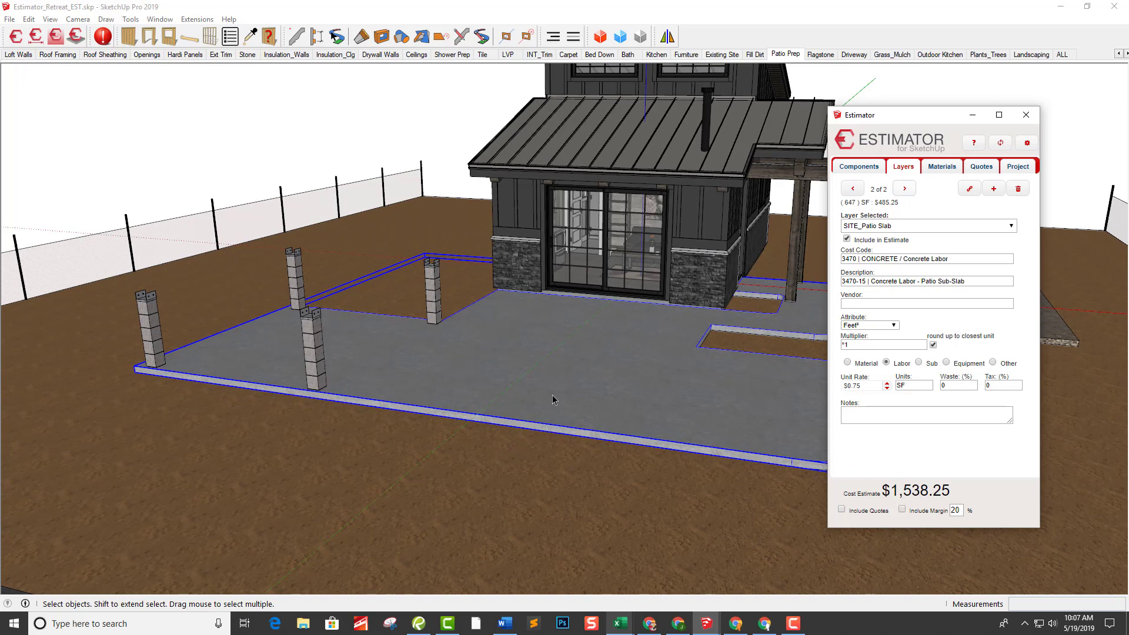
middle_drag(562, 389, 462, 415)
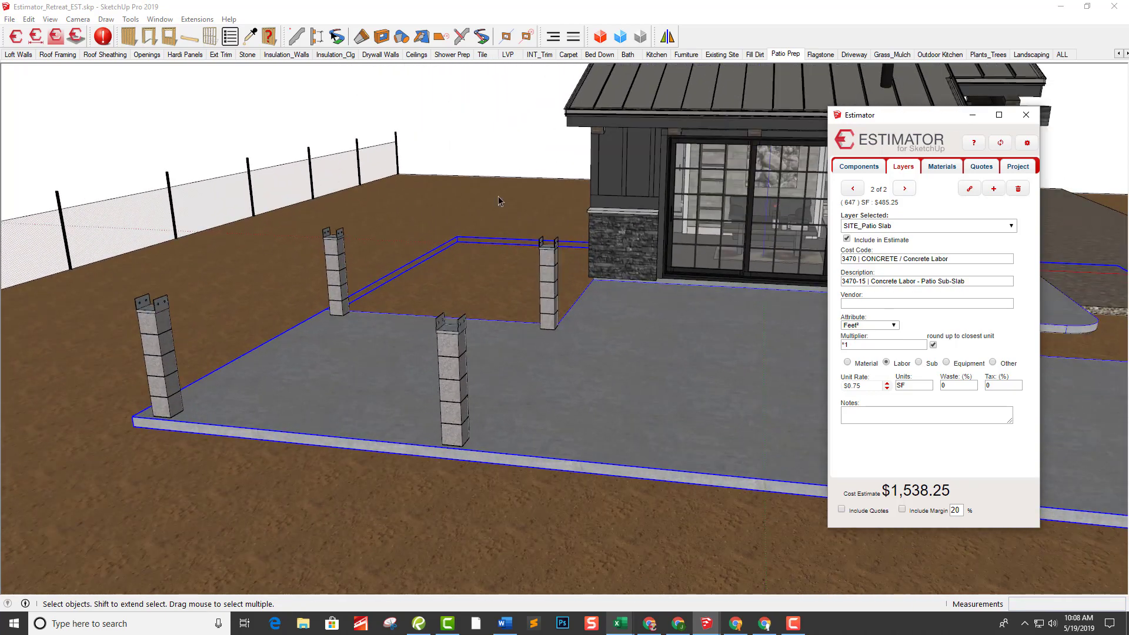
click(458, 394)
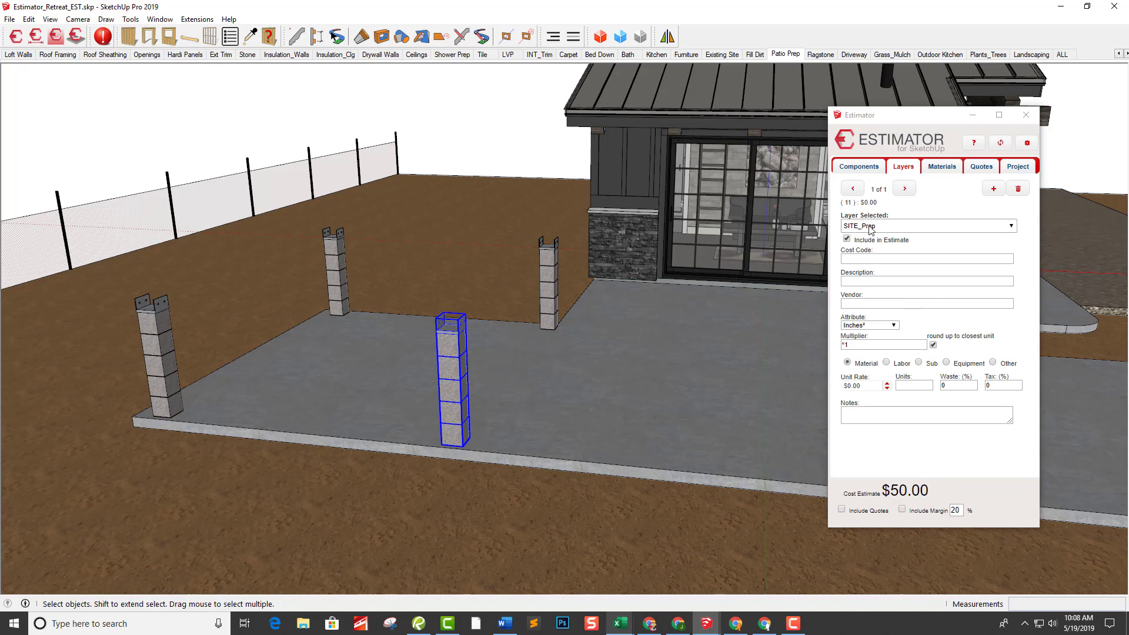
click(863, 167)
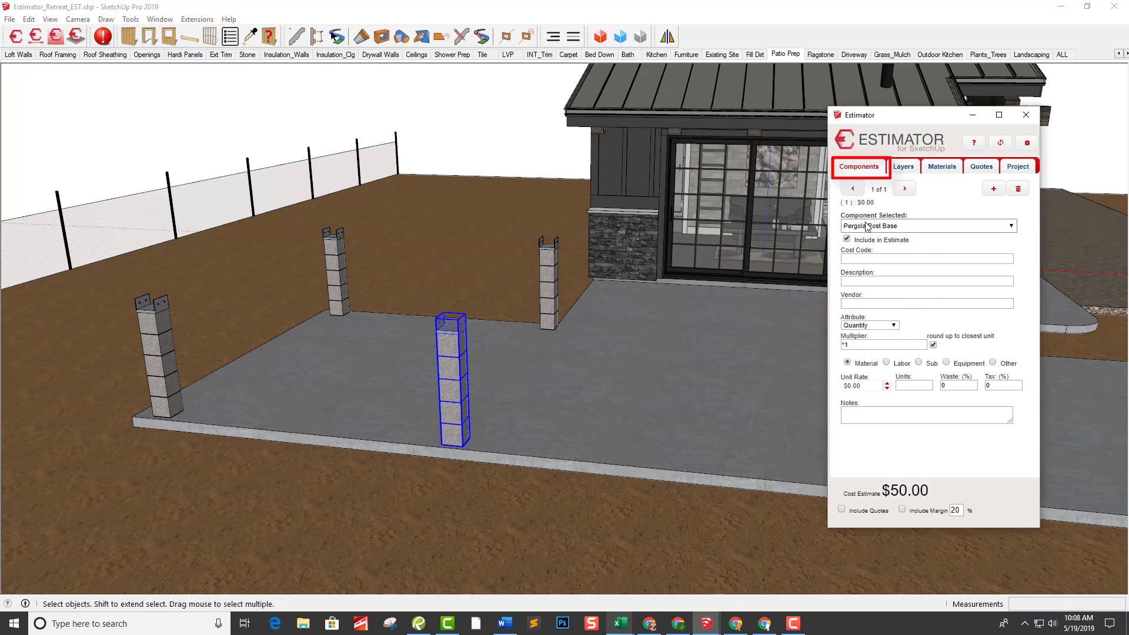
click(888, 227)
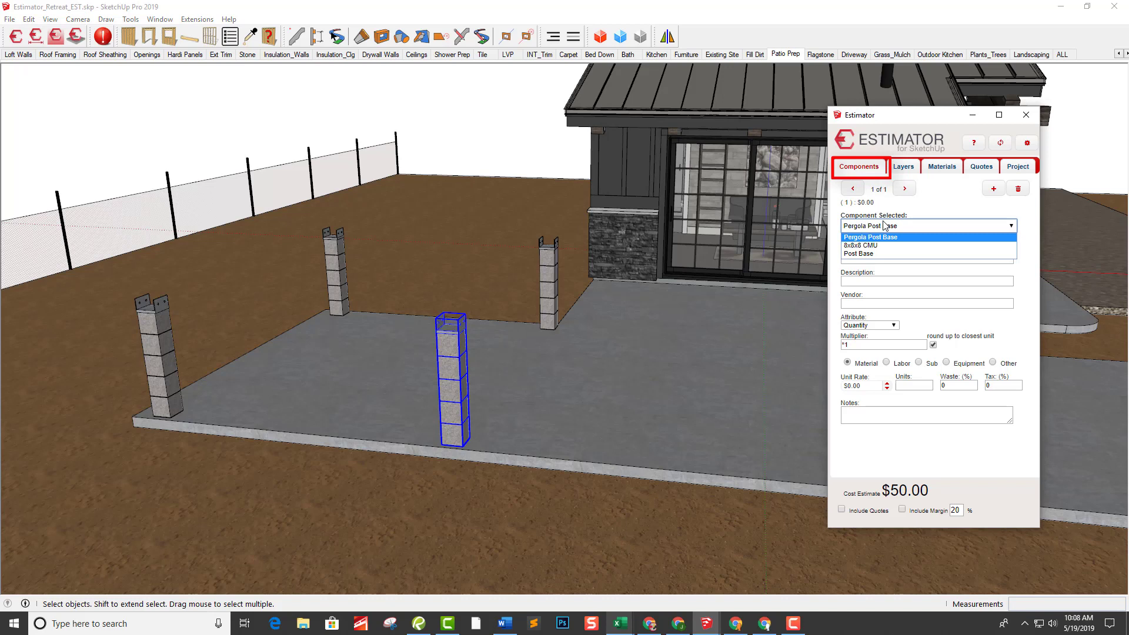
click(877, 257)
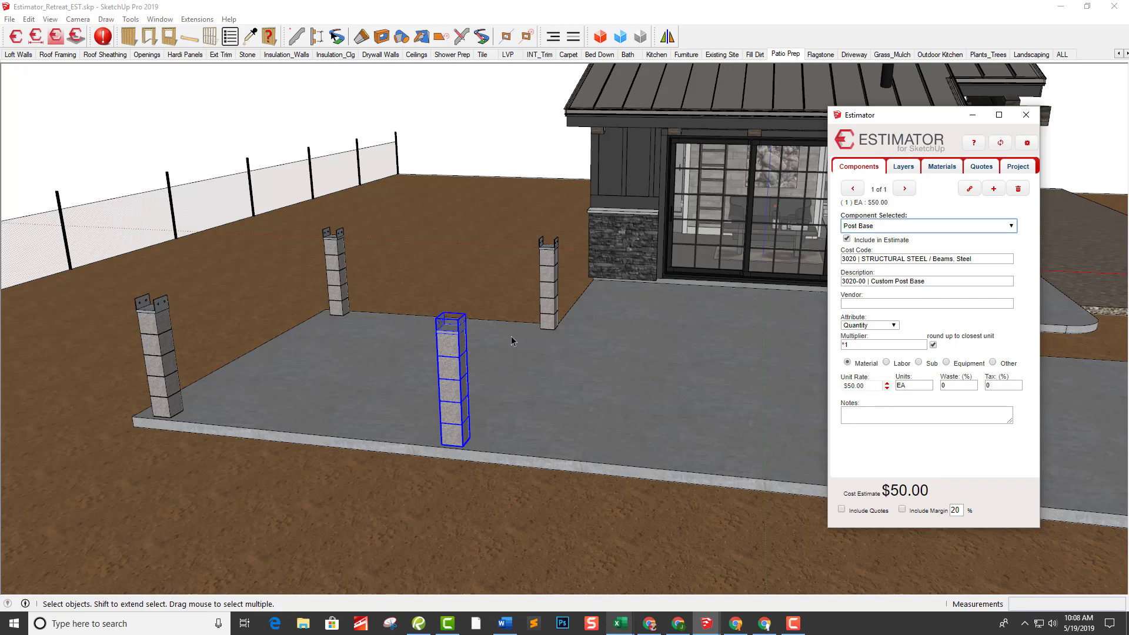
Assign the item 4107-20 | Hollow 8x8x8 CMU - Header (Material) to the post base's nested 8x8x8 CMU component.
click(878, 228)
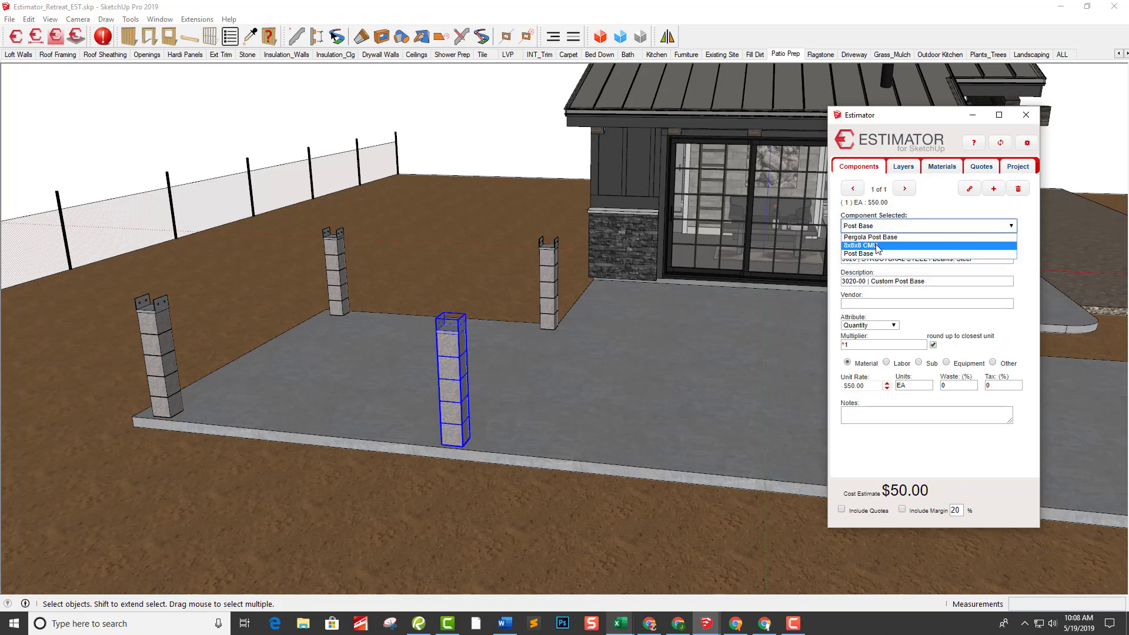
click(878, 246)
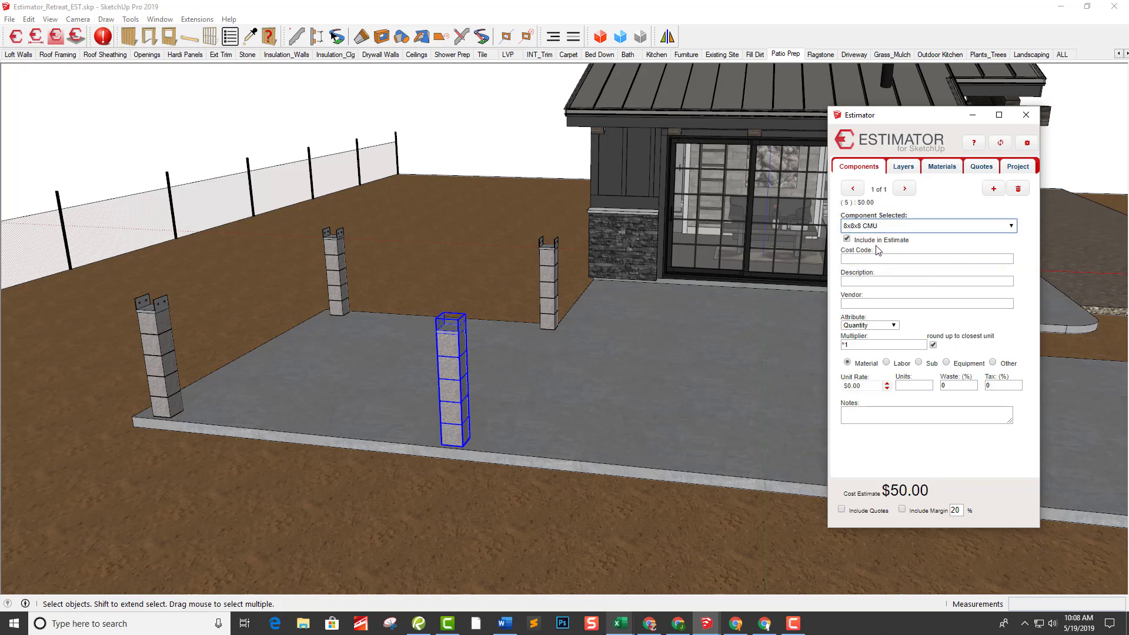
click(874, 281)
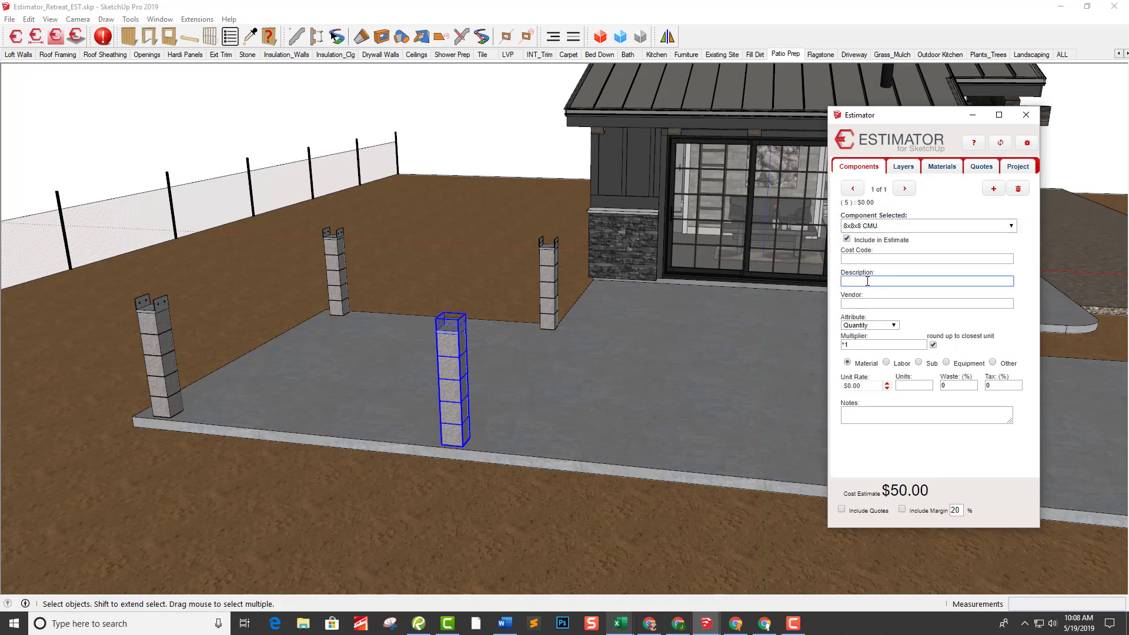
text(cmu)
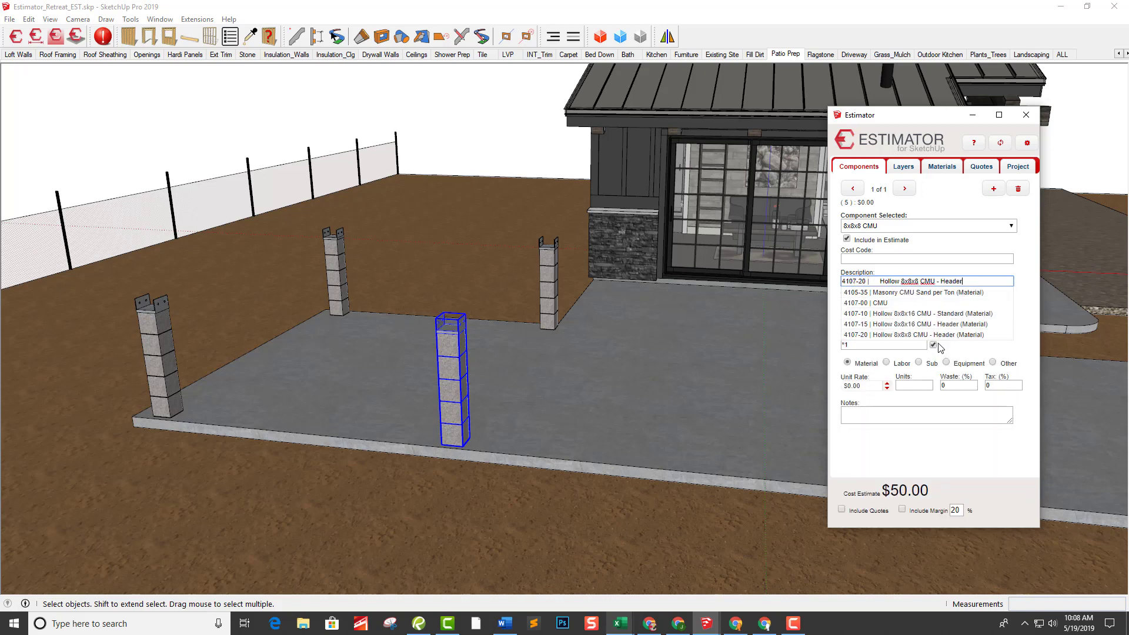
click(956, 335)
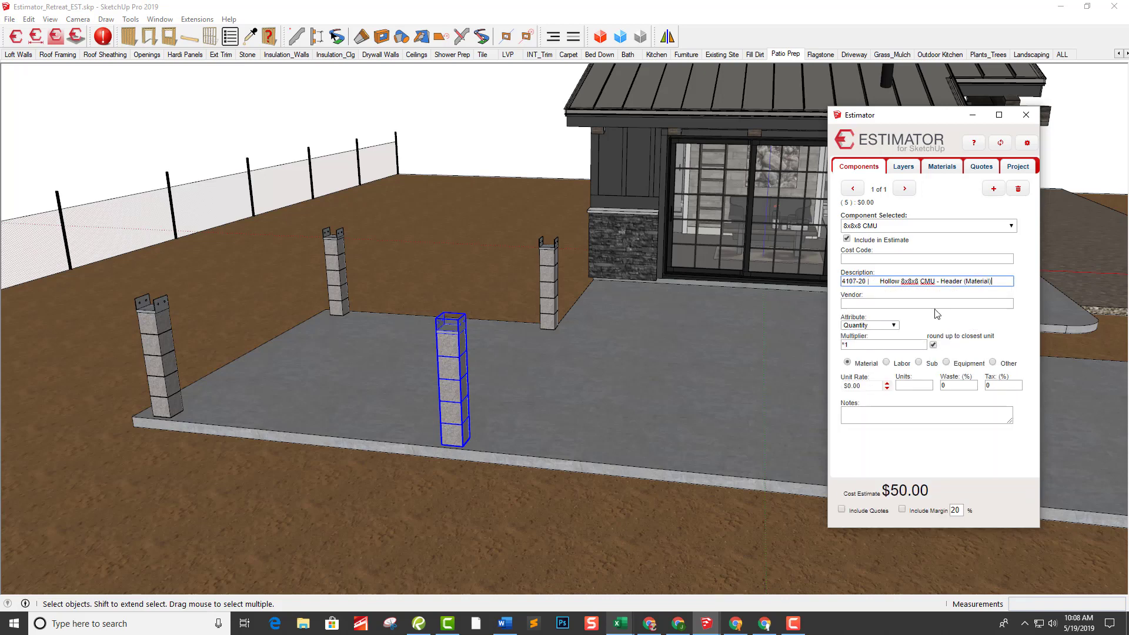
click(948, 303)
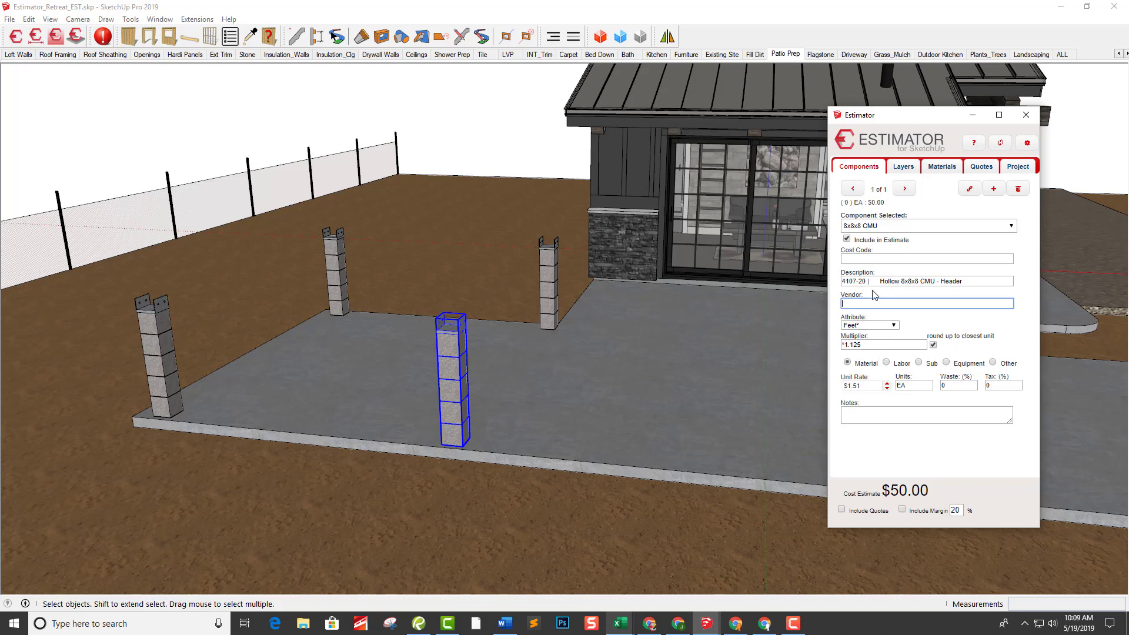
Switch to Items_Retreat_Sample.csv in Excel and set the attribute of item 4107-20 Hollow 8x8x8 CMU - Header to Quantity.
mouse_move(623, 626)
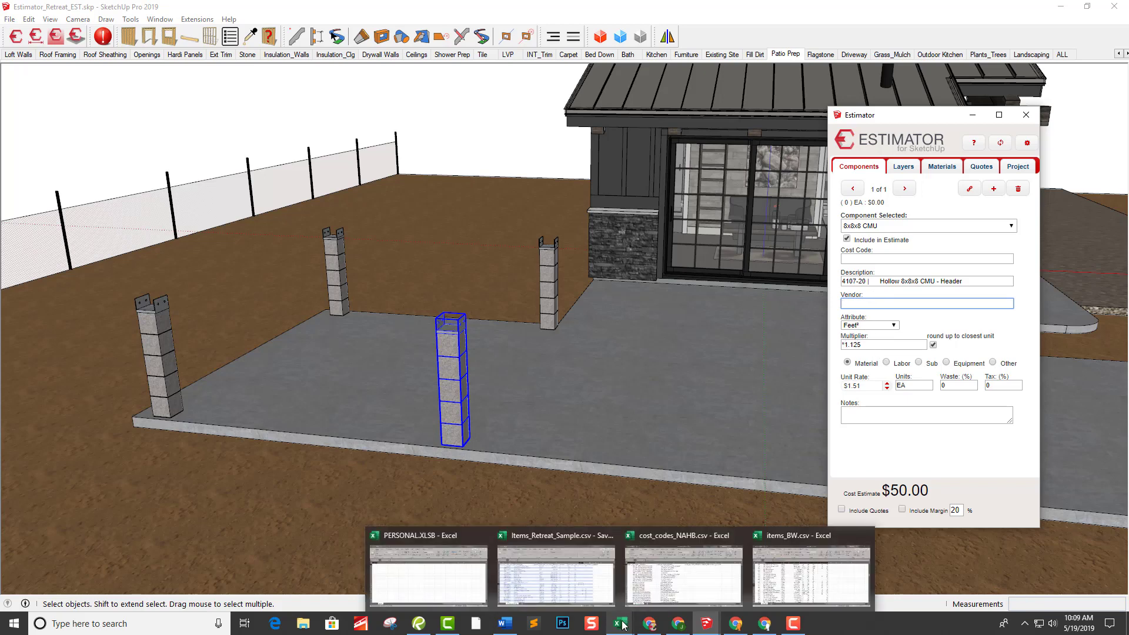
click(590, 581)
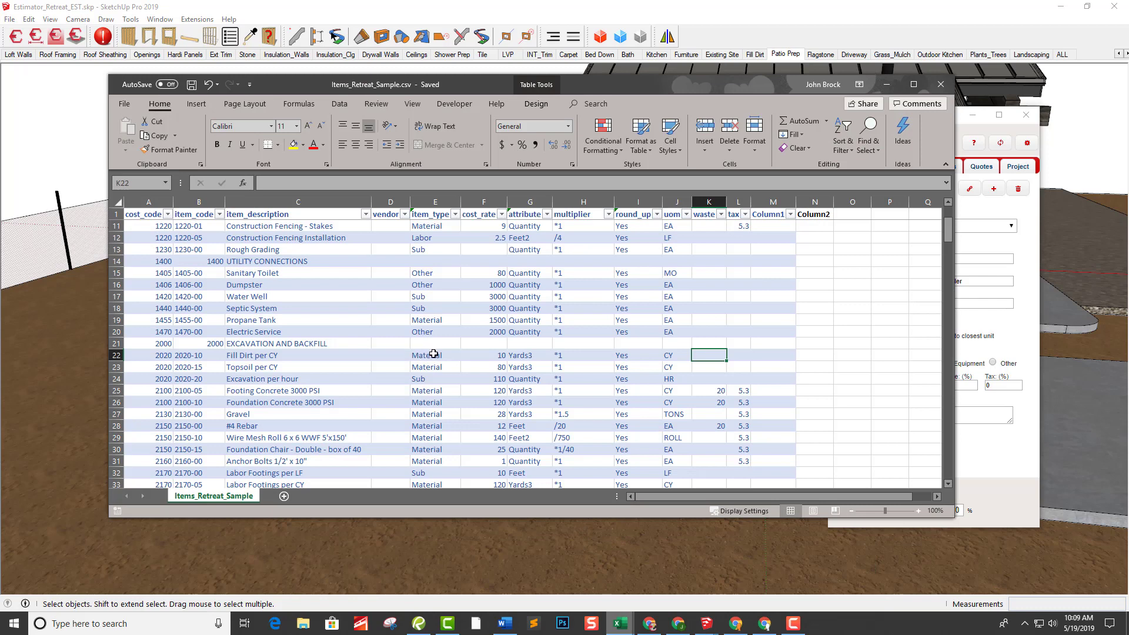
scroll(445, 347, down, 8)
scroll(449, 355, down, 17)
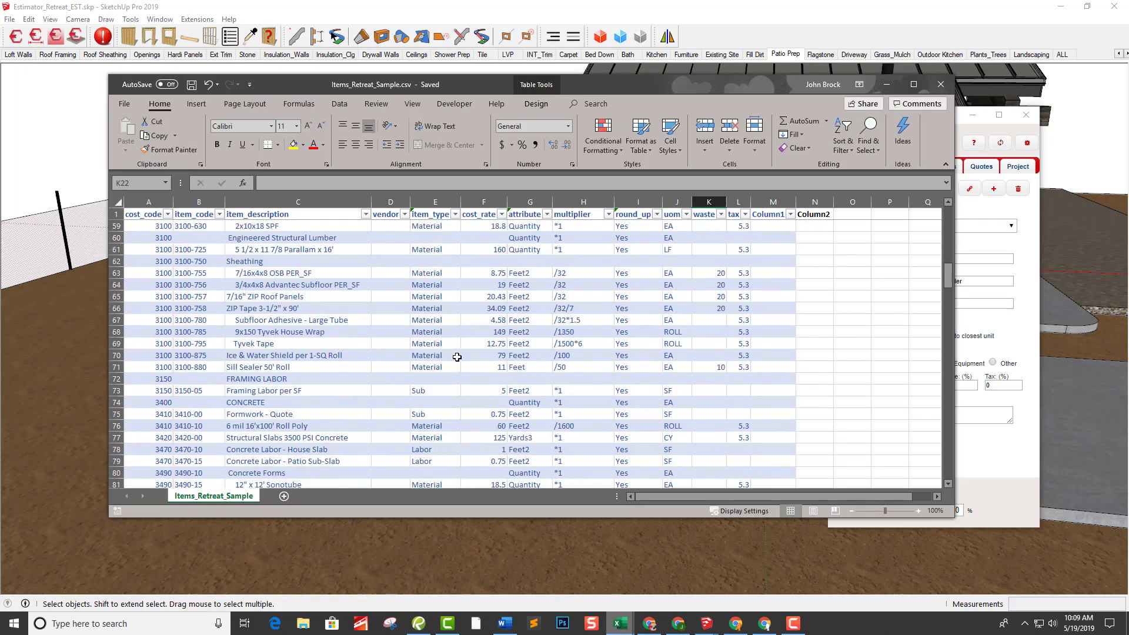
scroll(456, 359, down, 4)
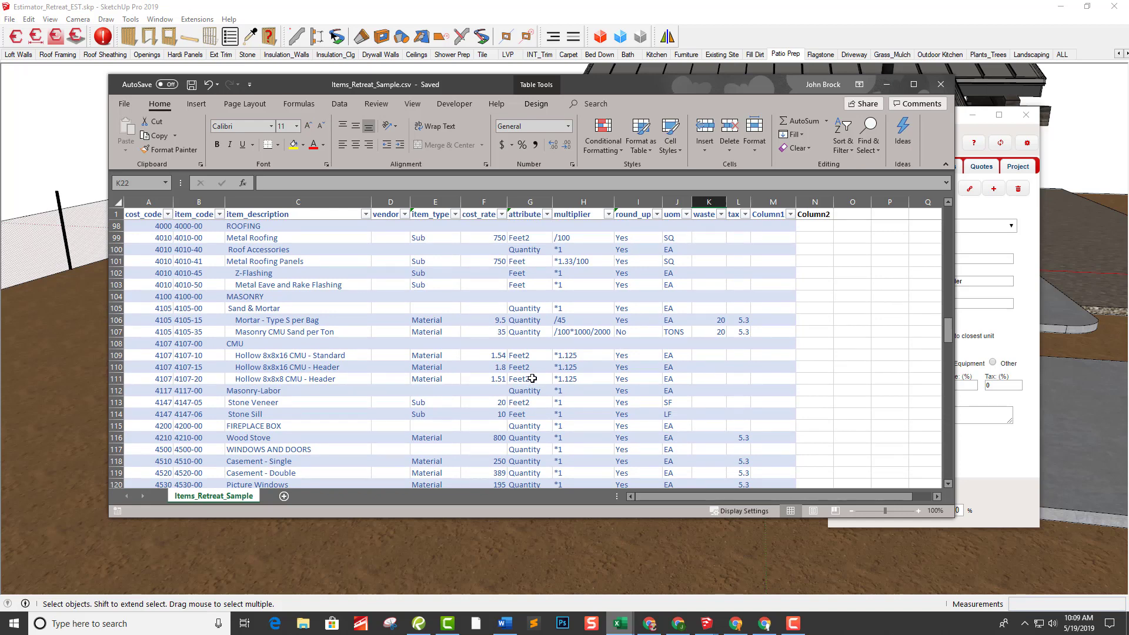
click(532, 379)
click(557, 378)
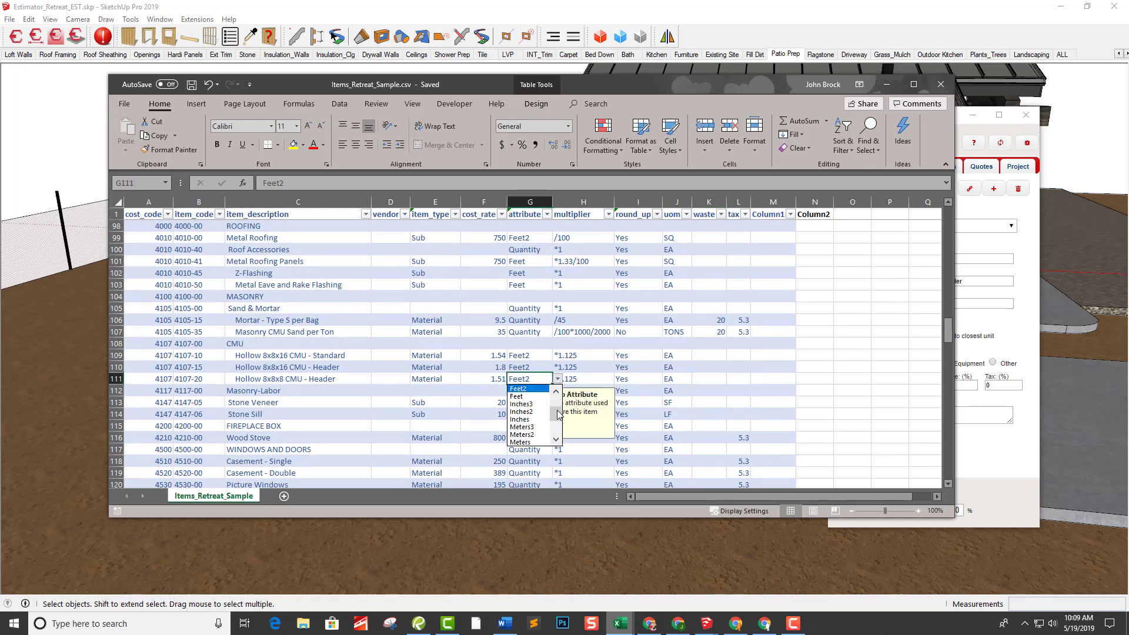
drag(559, 414, 557, 435)
click(532, 395)
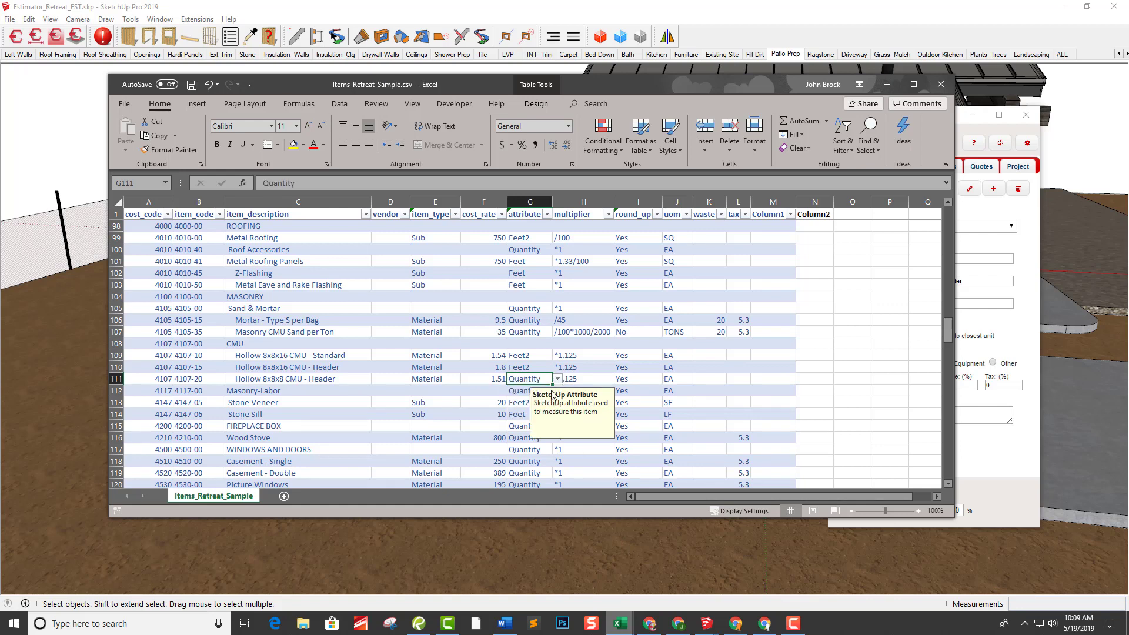
Set the multiplier of item 4107-20 Hollow 8x8x8 CMU - Header to *1.
click(584, 378)
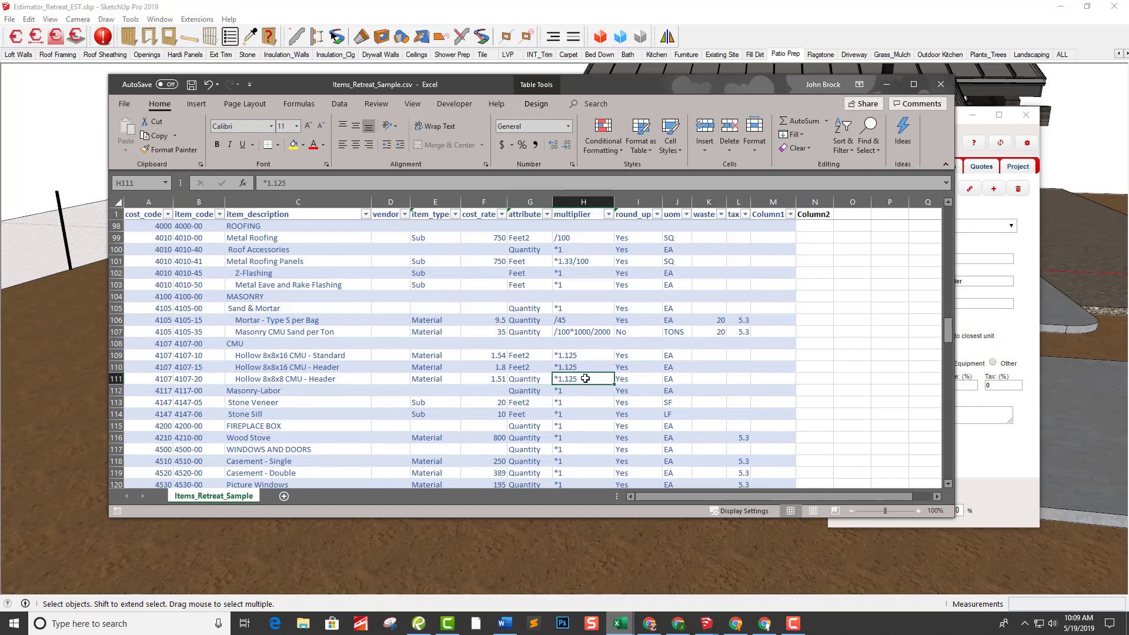
double_click(584, 379)
drag(584, 379, 525, 372)
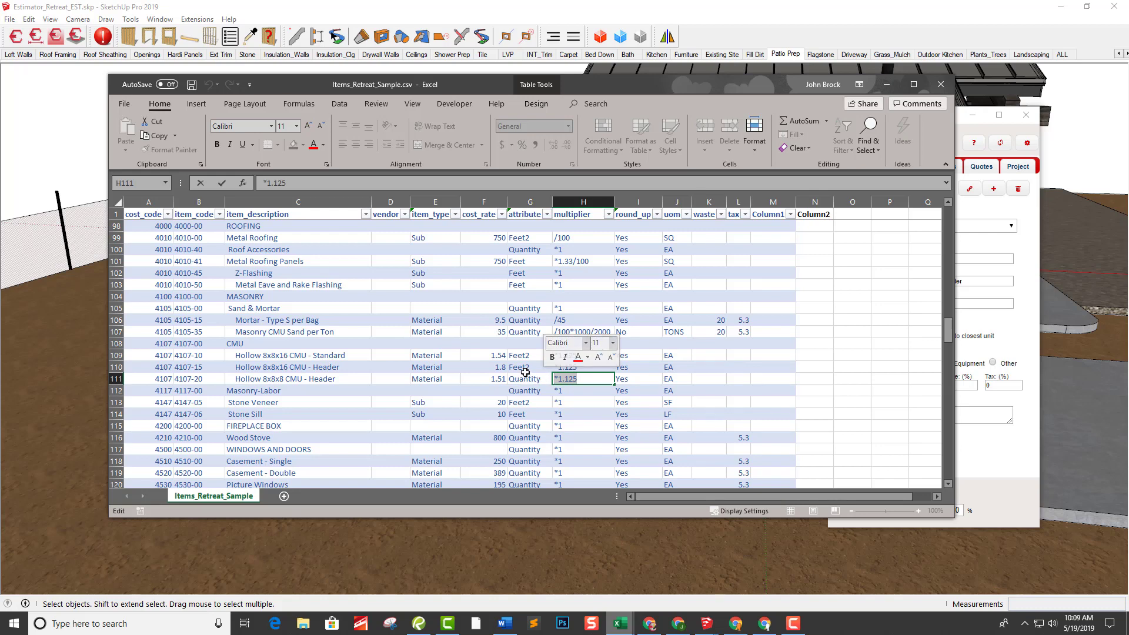
text(*)
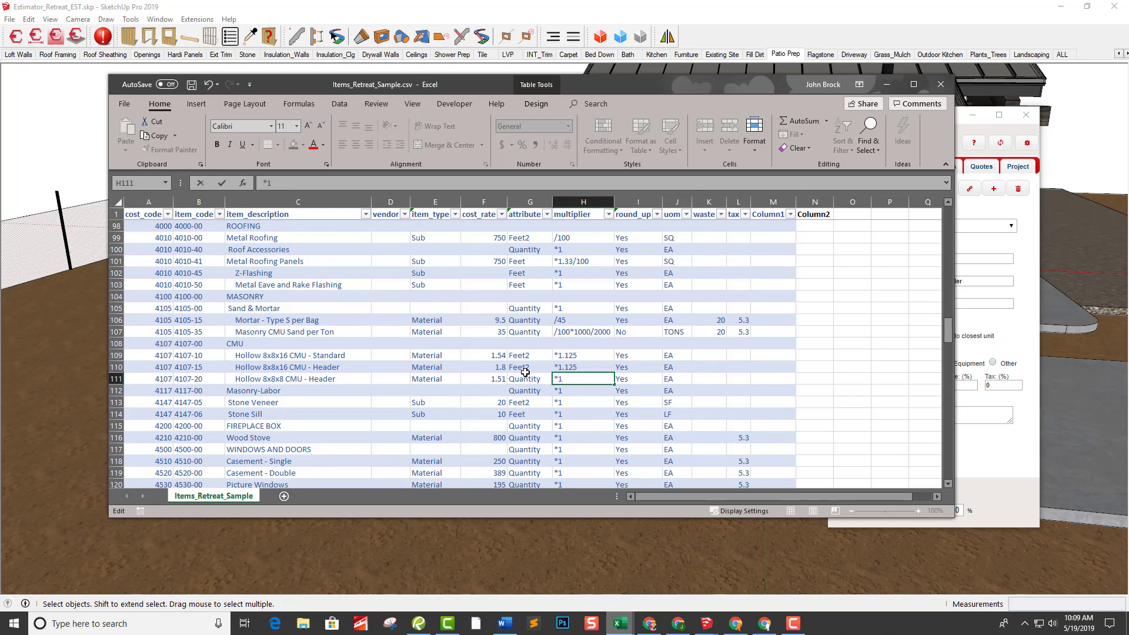
text(1)
click(536, 368)
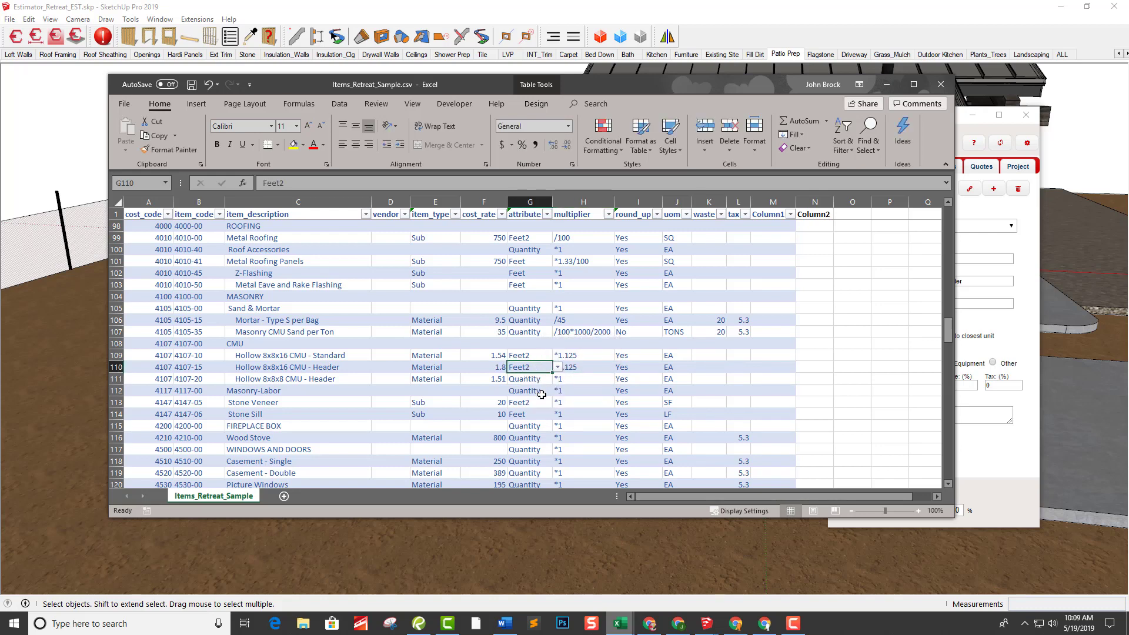
click(541, 379)
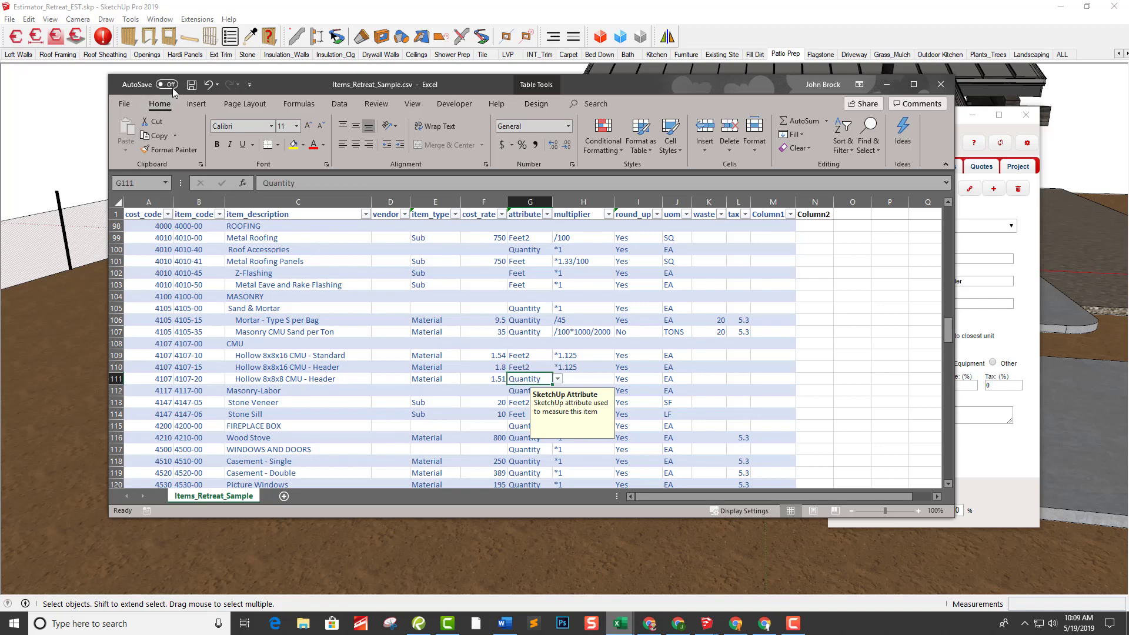
Save the item spreadsheet, return to SketchUp and sync Estimator with the updated item database.
click(191, 84)
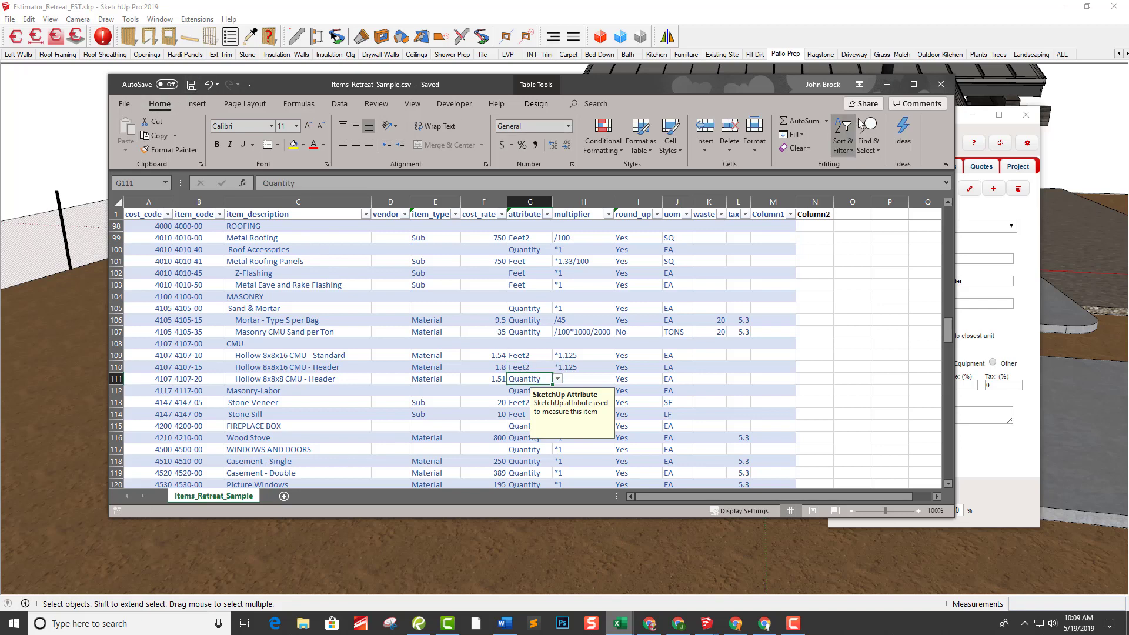
click(886, 84)
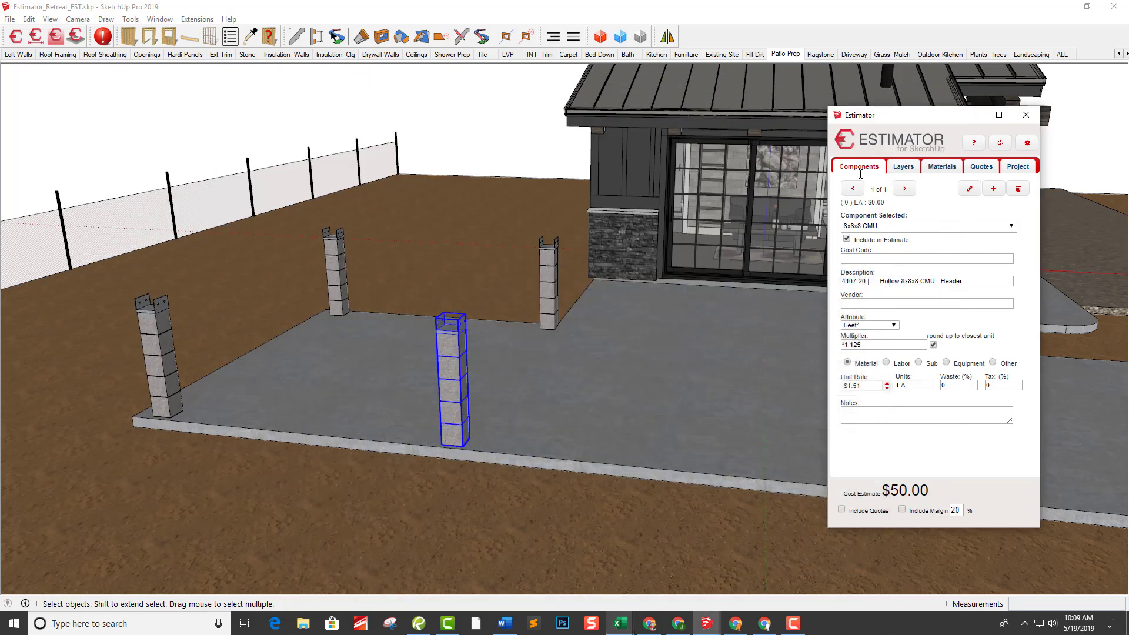
click(999, 144)
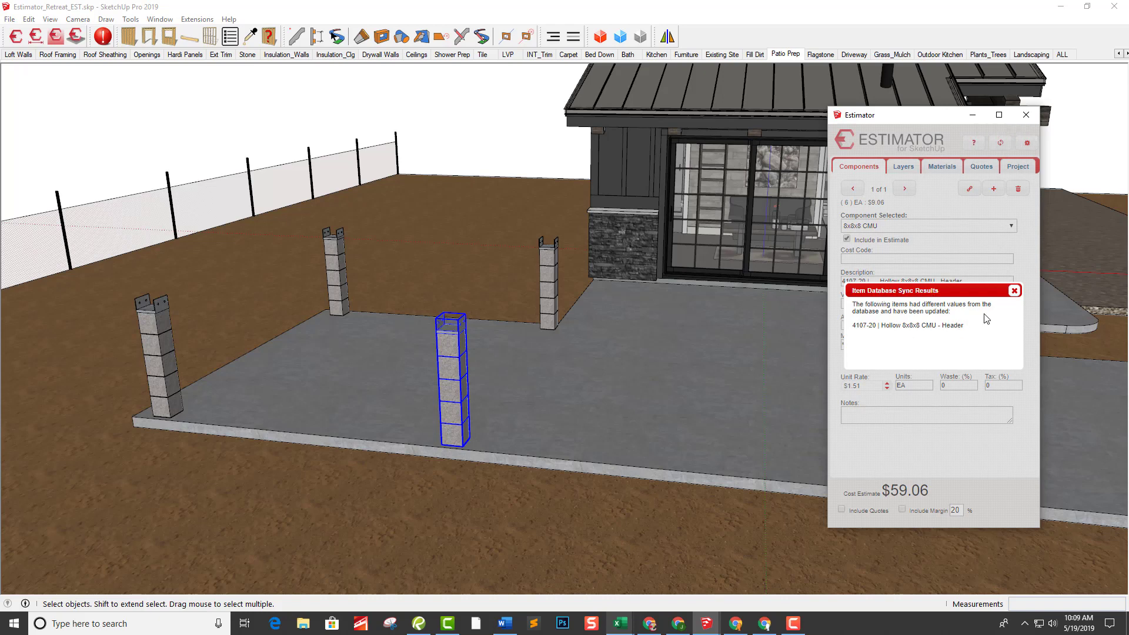
click(1015, 291)
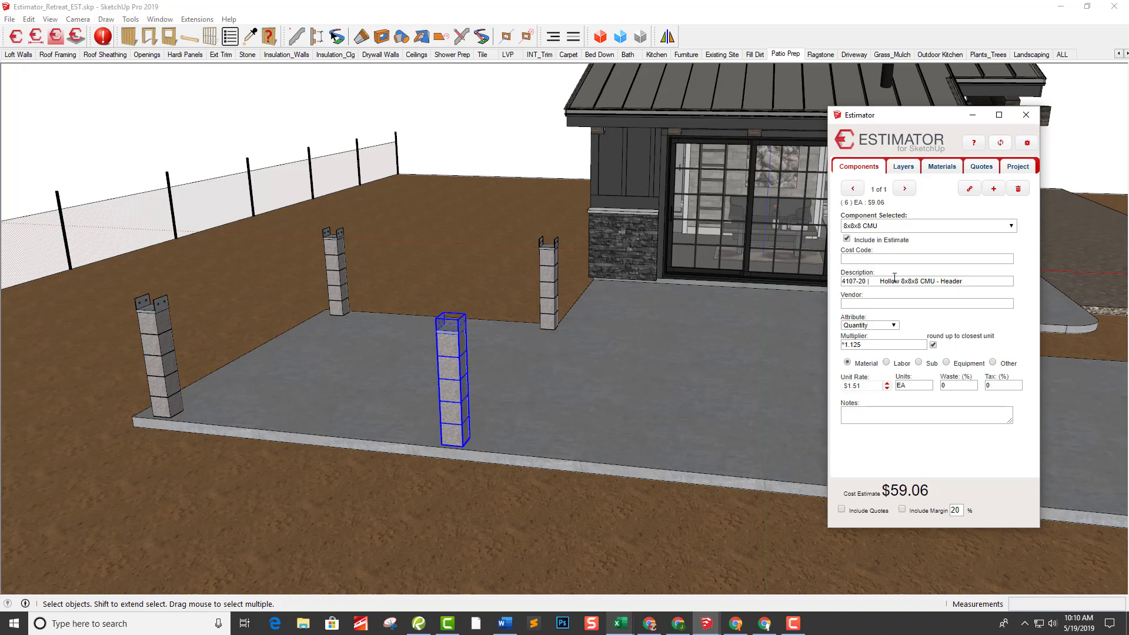
Add a second cost item to the 8x8x8 CMU component: 4105-15 | Mortar - Type S per Bag (Material).
click(992, 189)
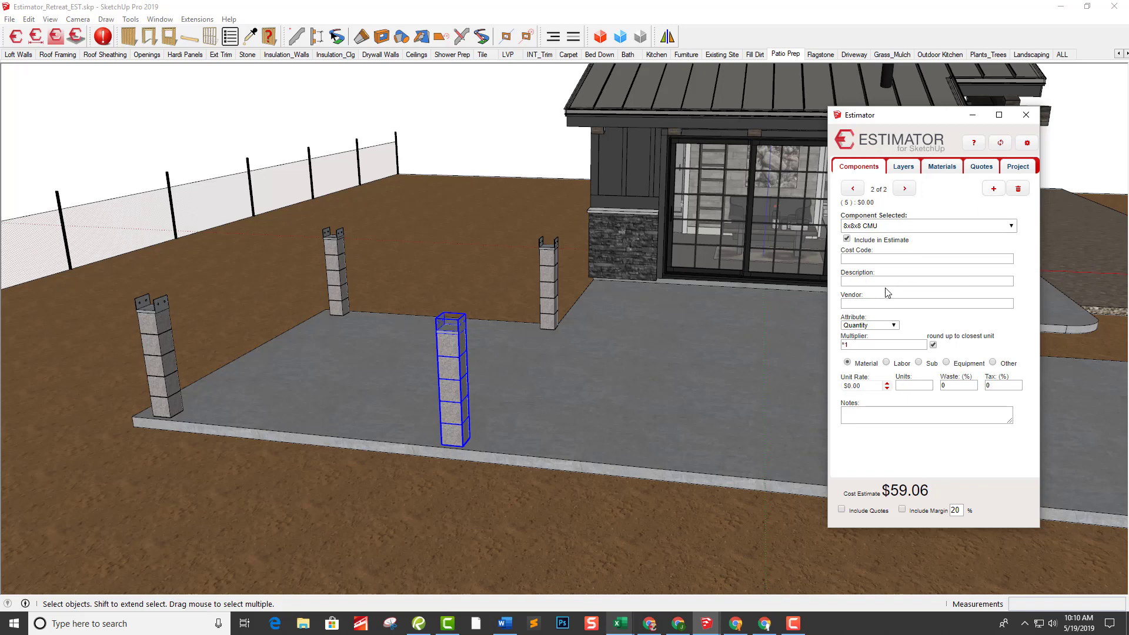
click(889, 282)
text(mort)
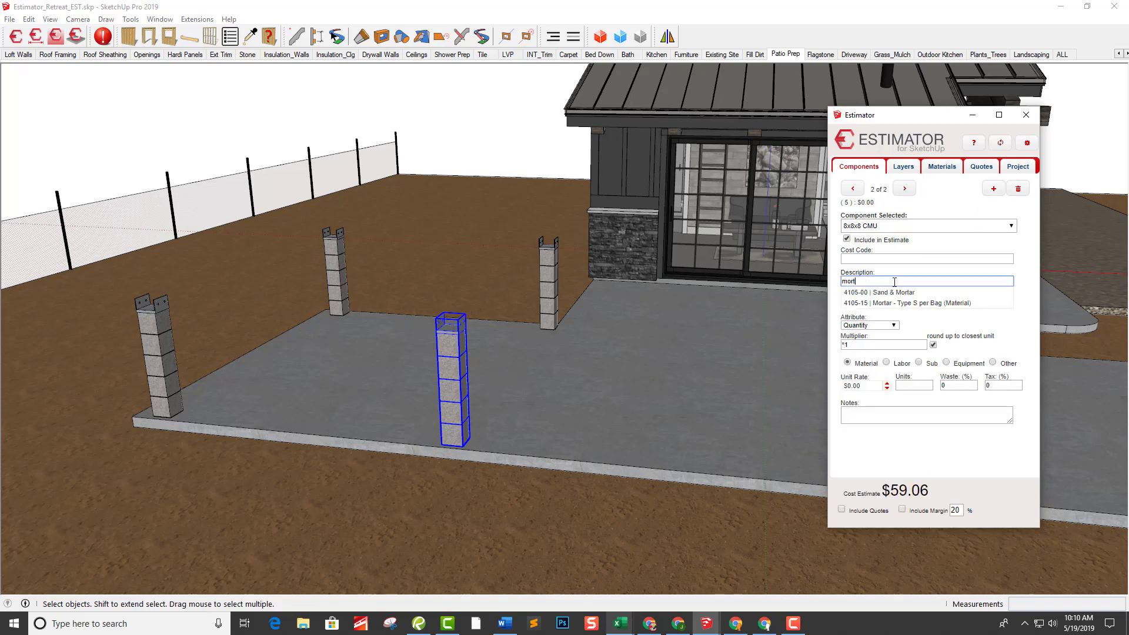
click(920, 303)
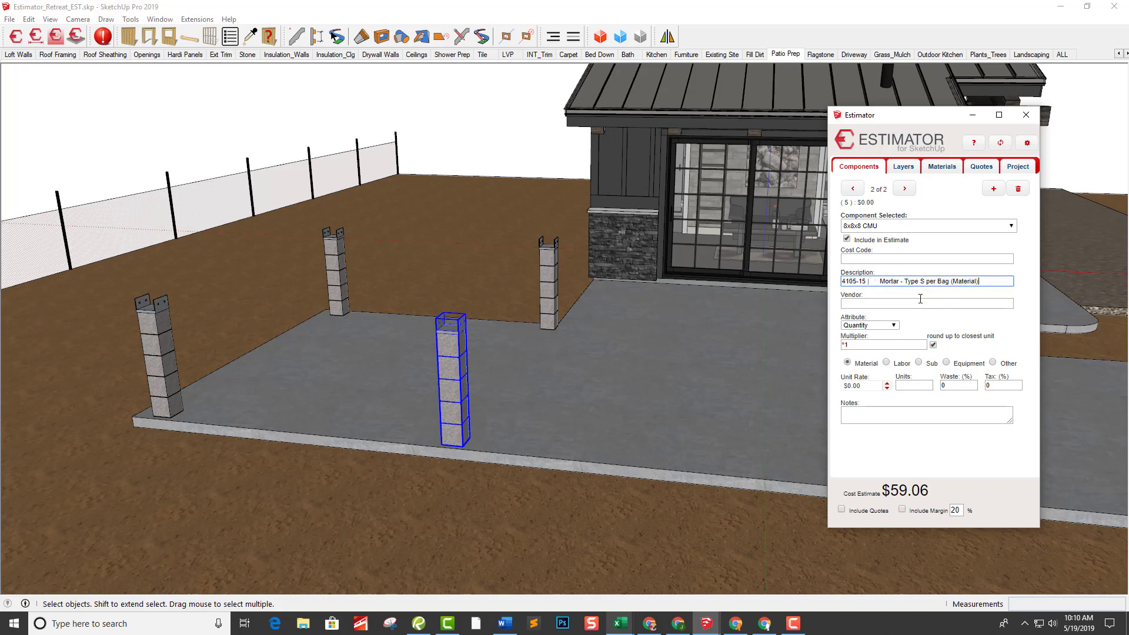
click(928, 304)
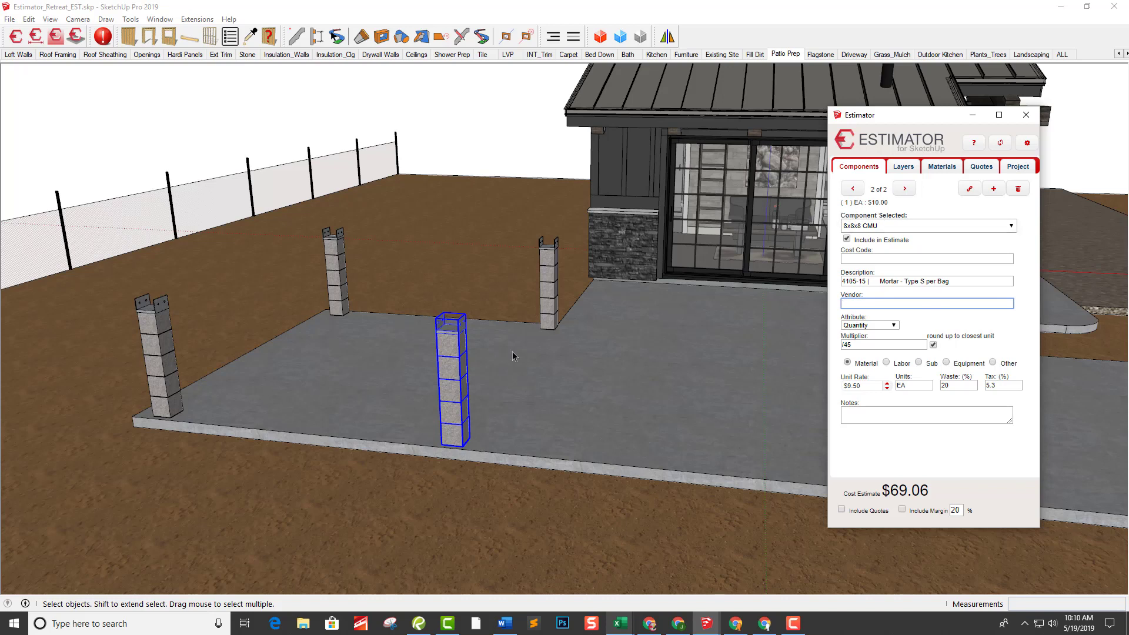
Add the other three pergola post bases to the selection and review an HTML cost report for all four.
shift+click(552, 294)
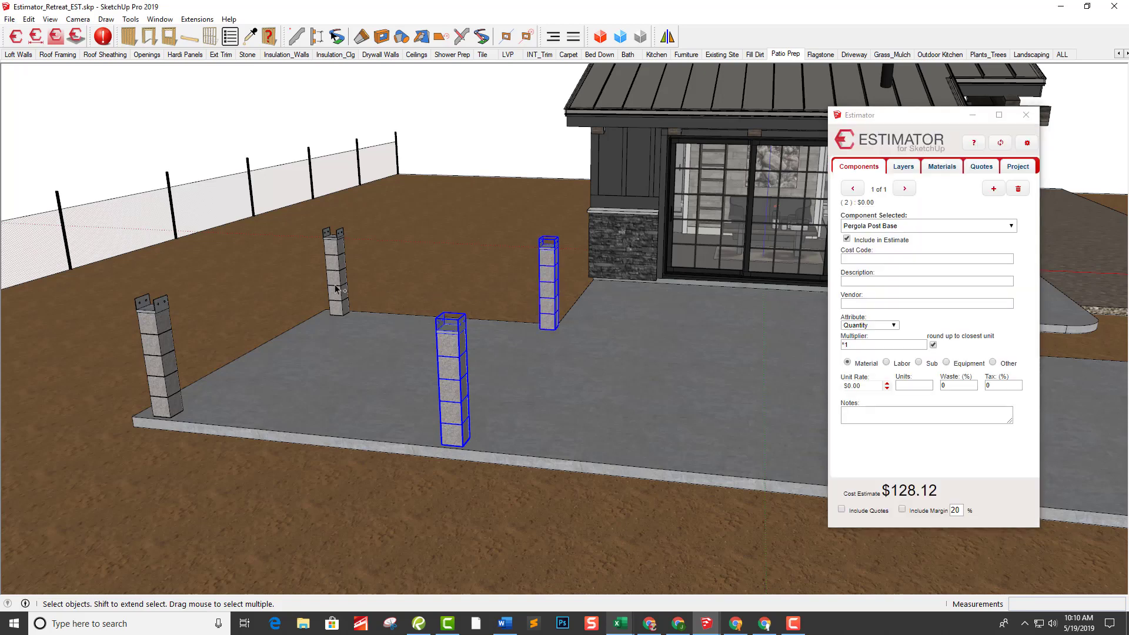
shift+click(175, 378)
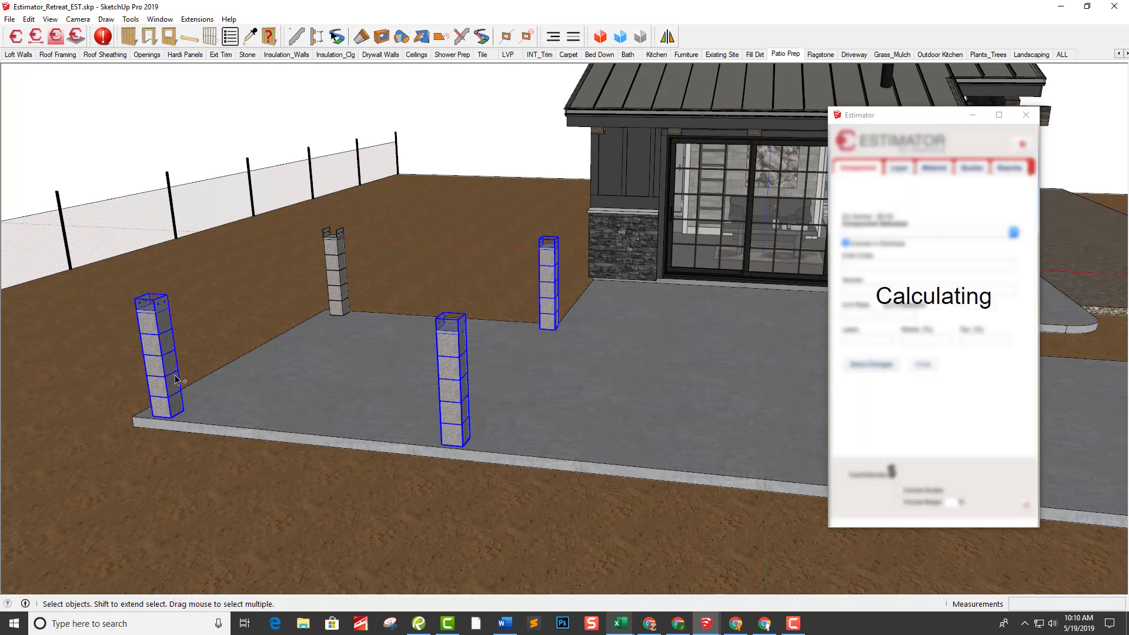
shift+click(334, 291)
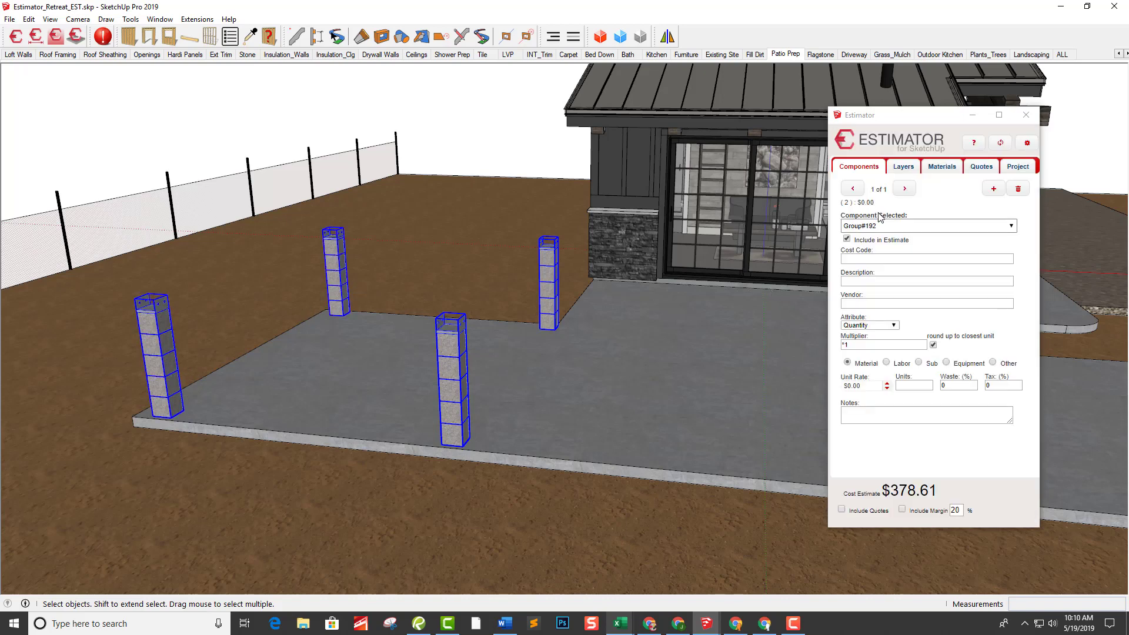
click(1015, 167)
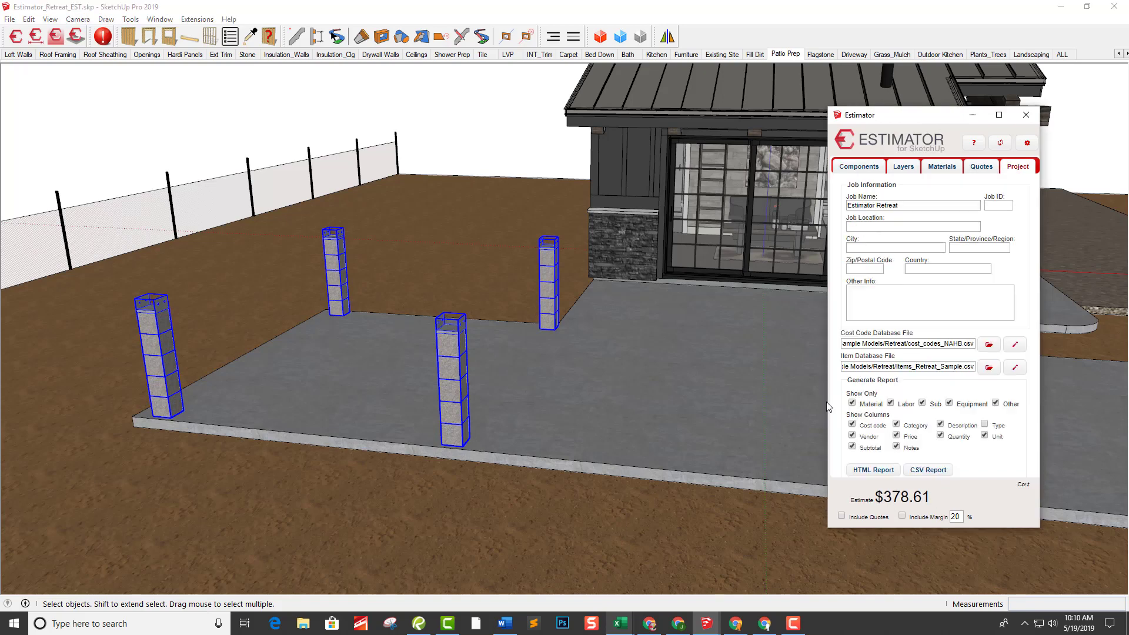
click(871, 470)
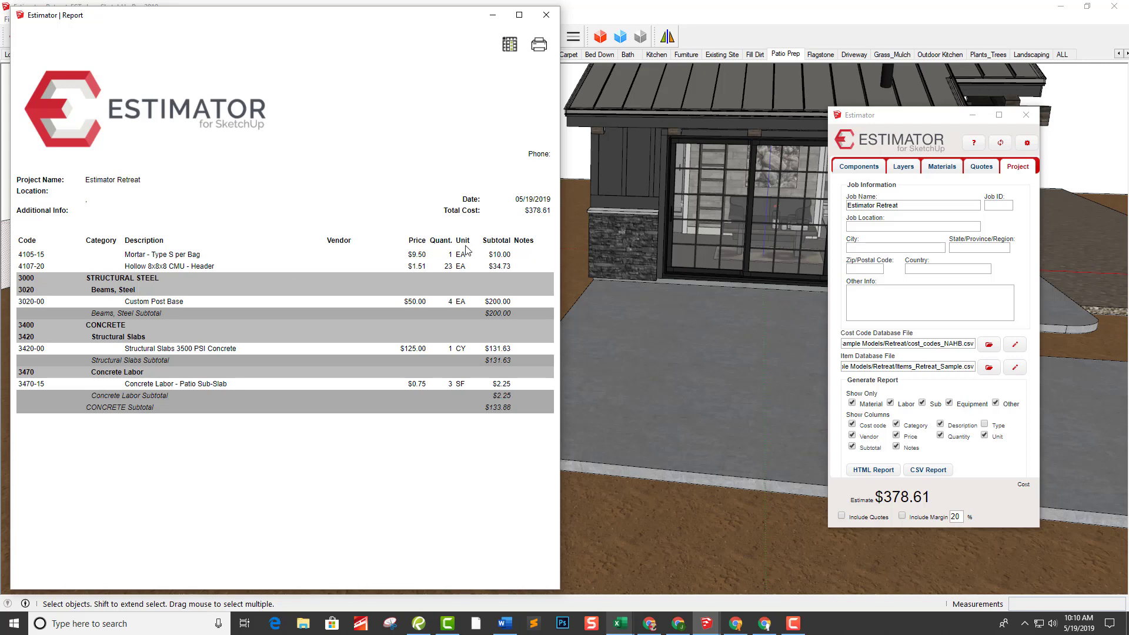
click(551, 18)
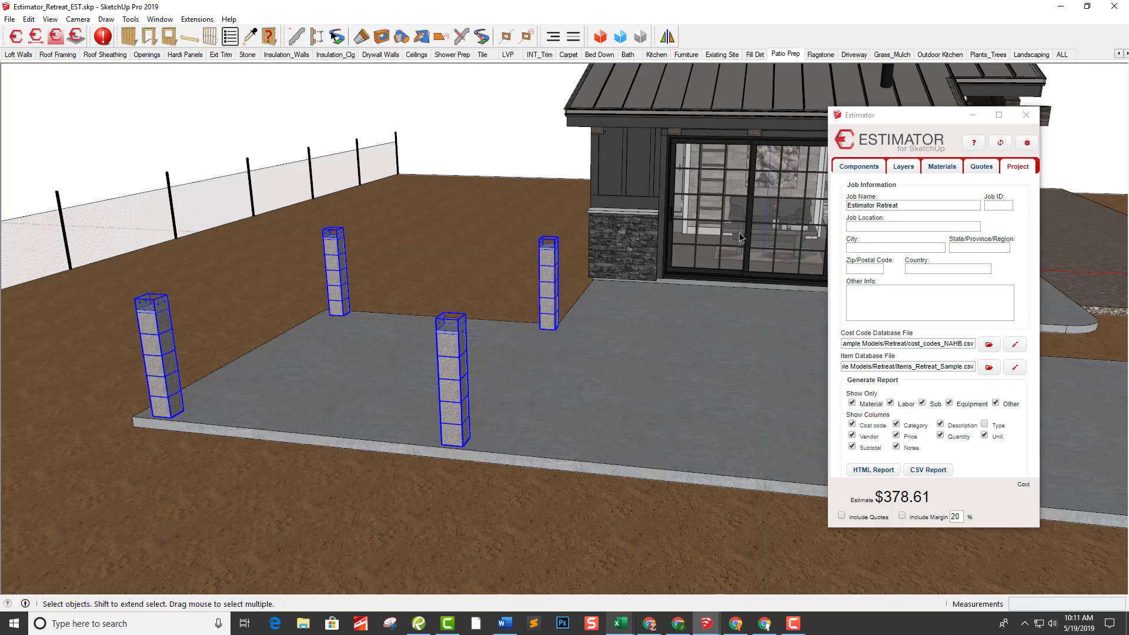
Review the mortar and hollow block cost items of the 8x8x8 CMU component across the selected post bases.
click(871, 168)
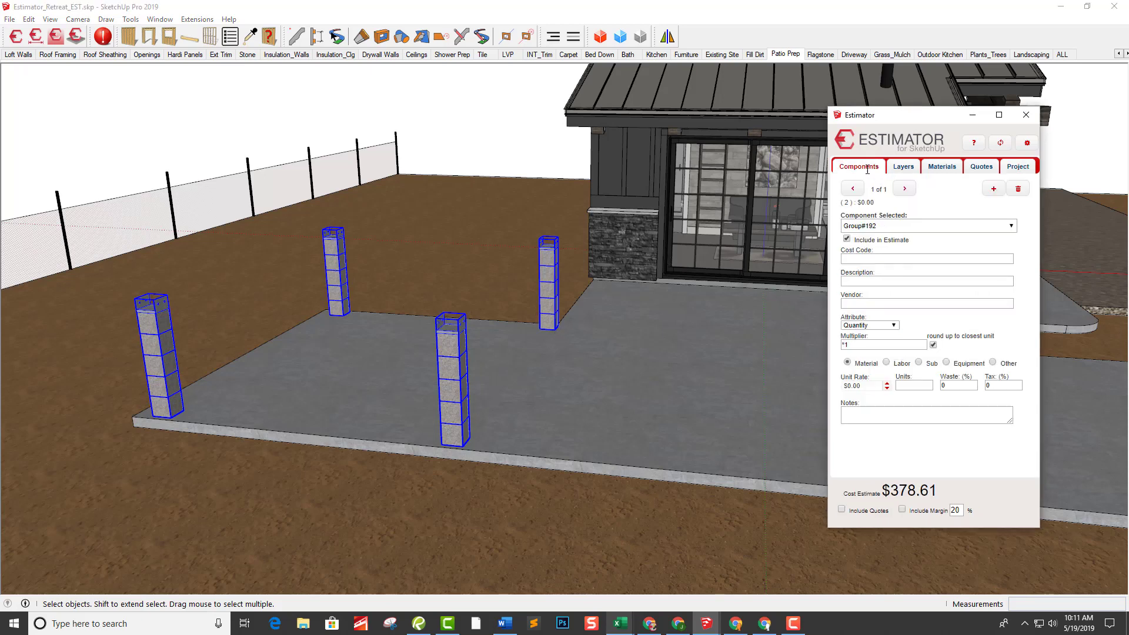
click(882, 227)
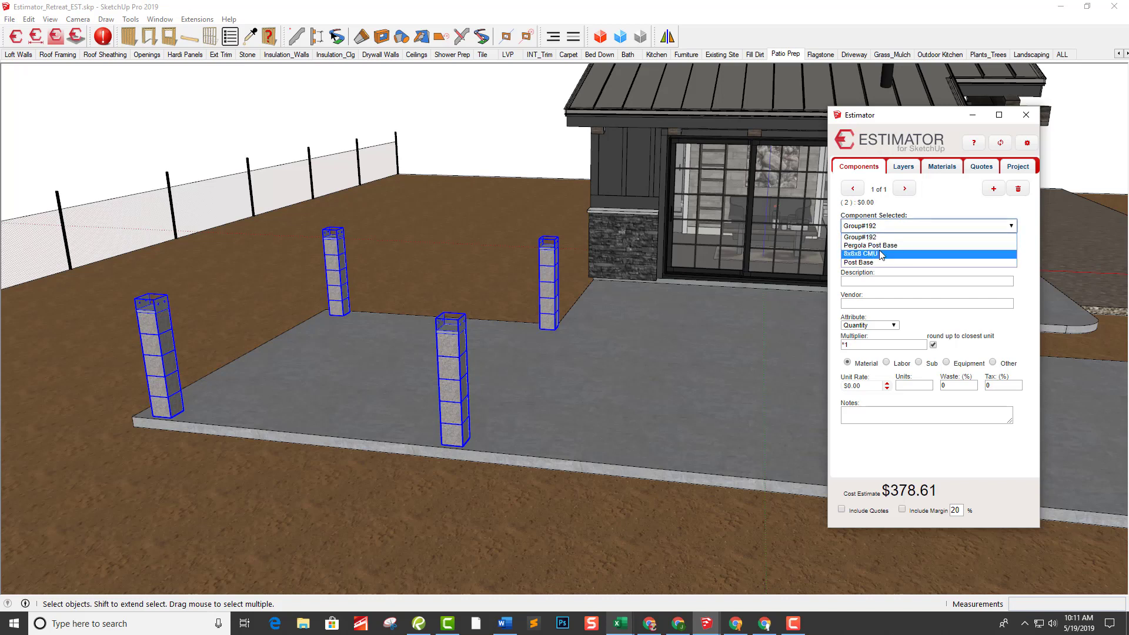
click(882, 253)
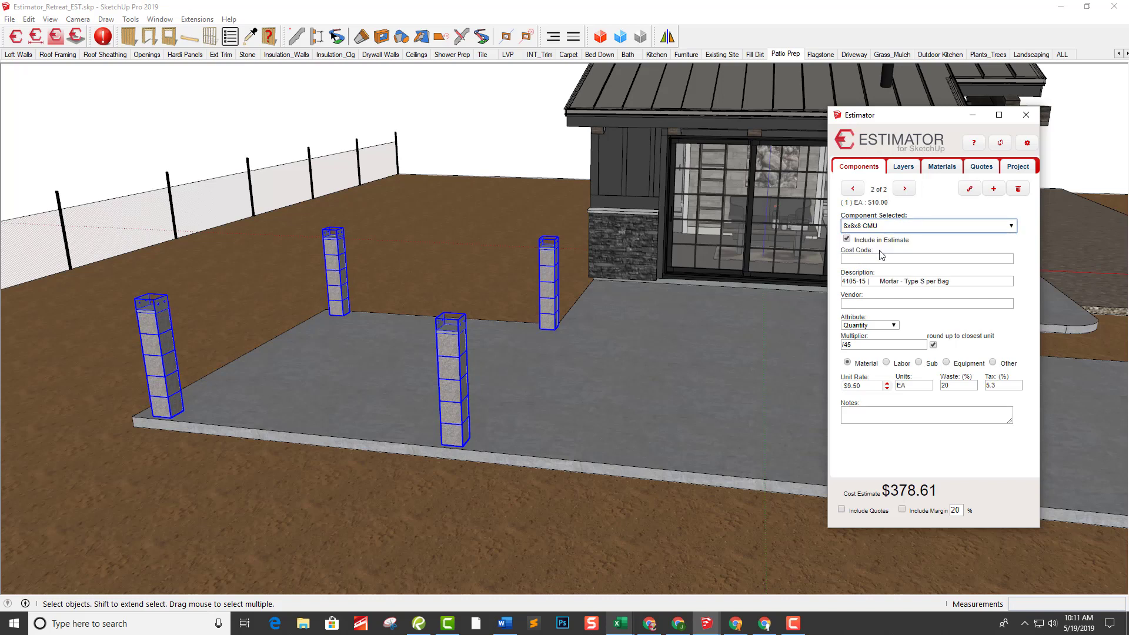
click(853, 188)
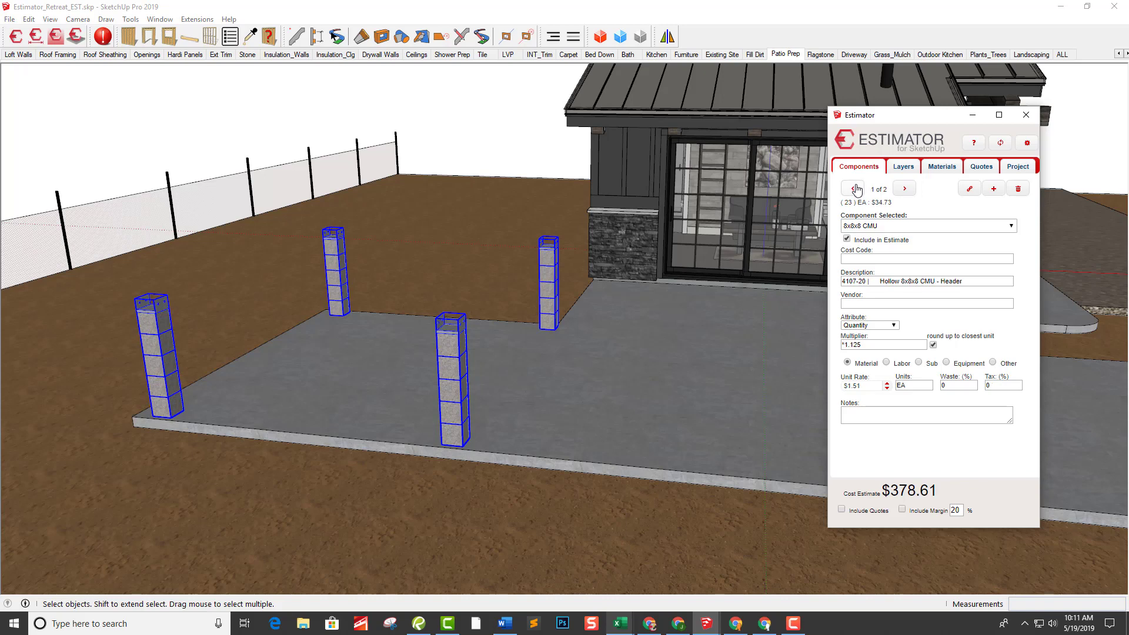
Add a third cost item to the 8x8x8 CMU component: 4105-35 | Masonry CMU Sand per Ton (Material).
click(906, 189)
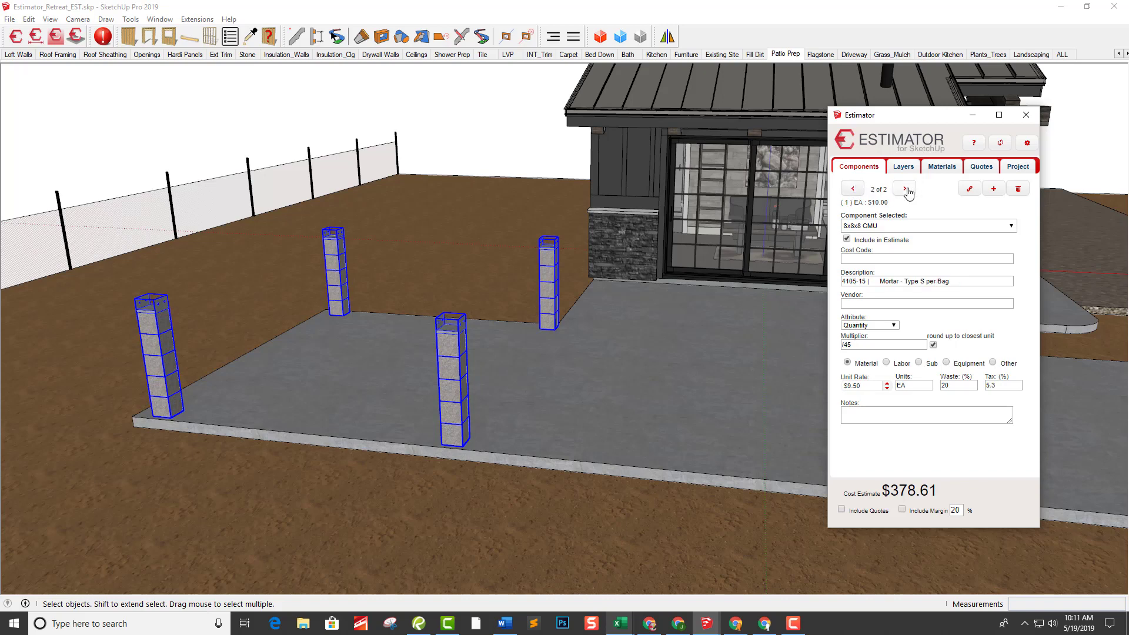
click(1000, 192)
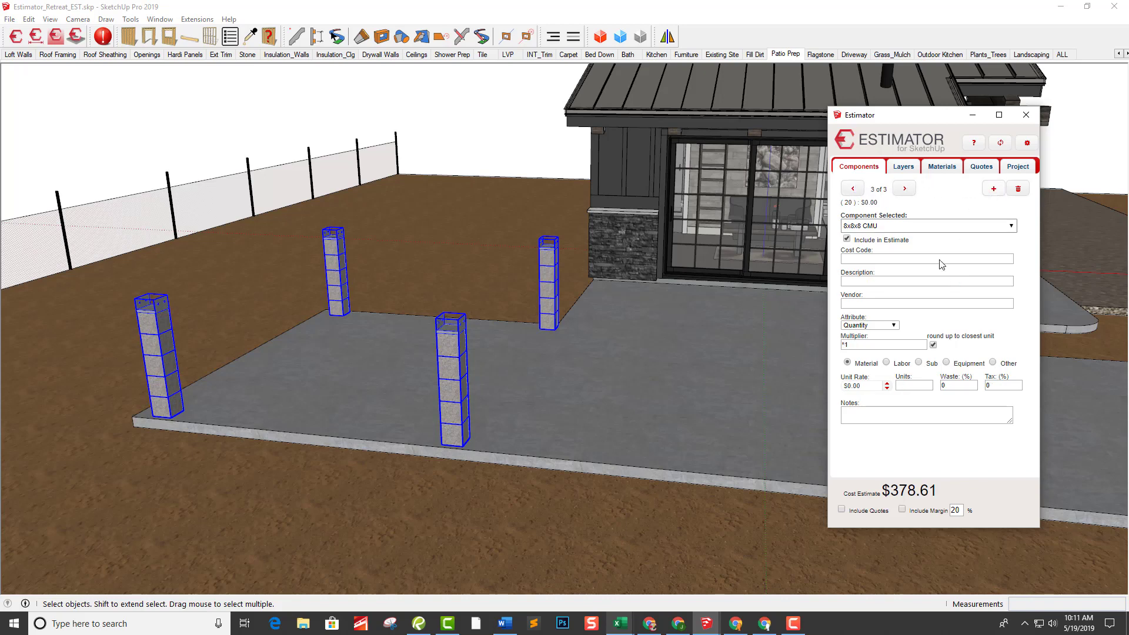
click(883, 281)
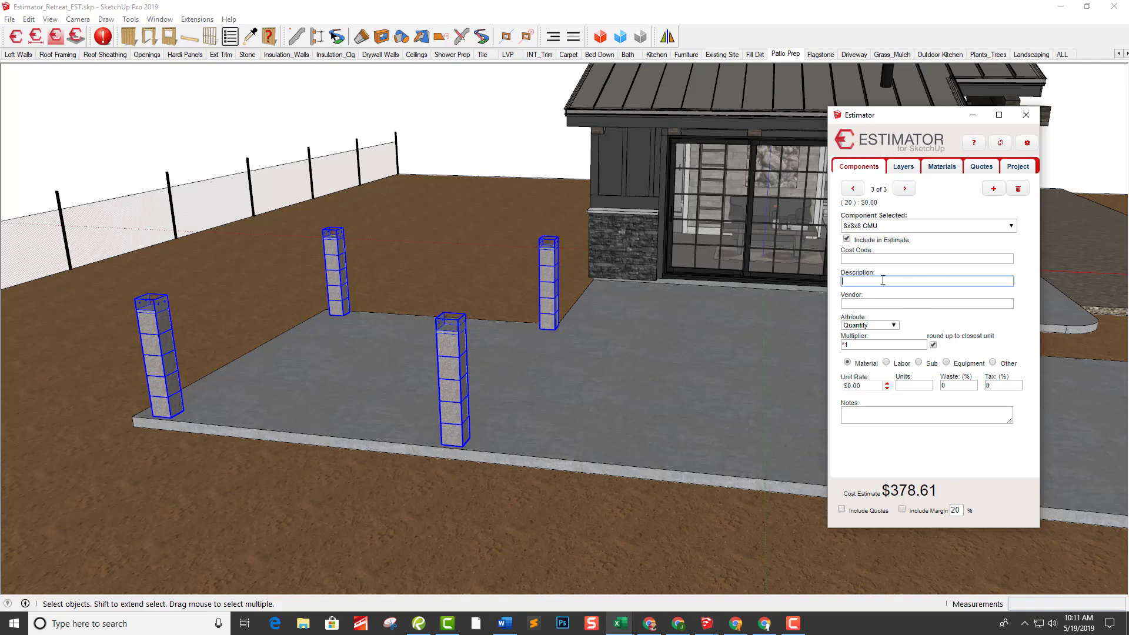
text(sand)
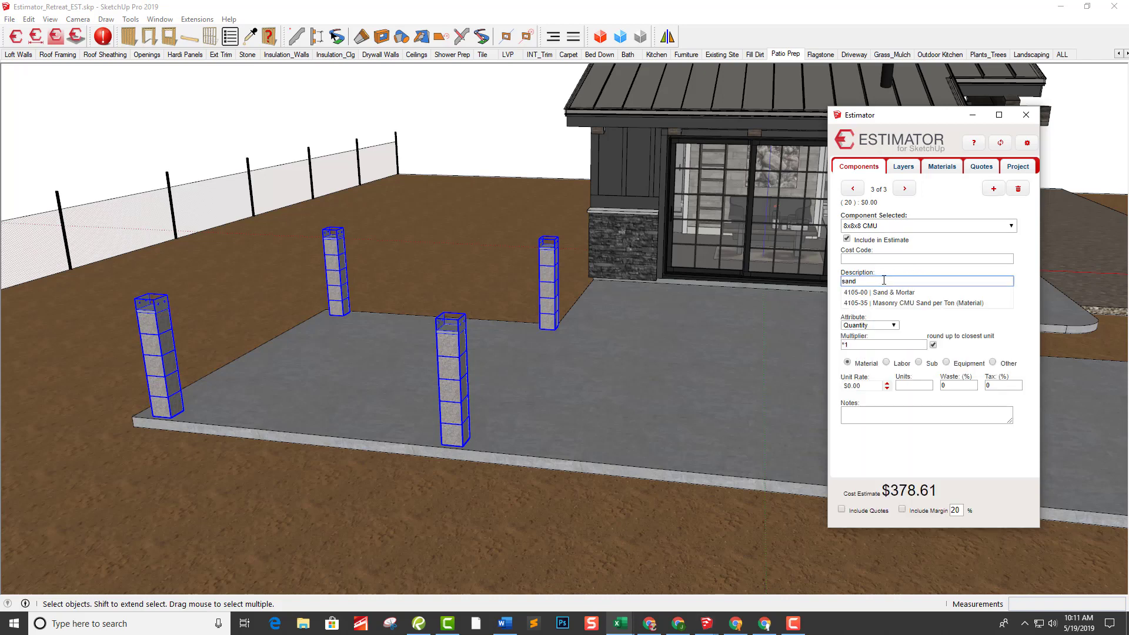
click(929, 304)
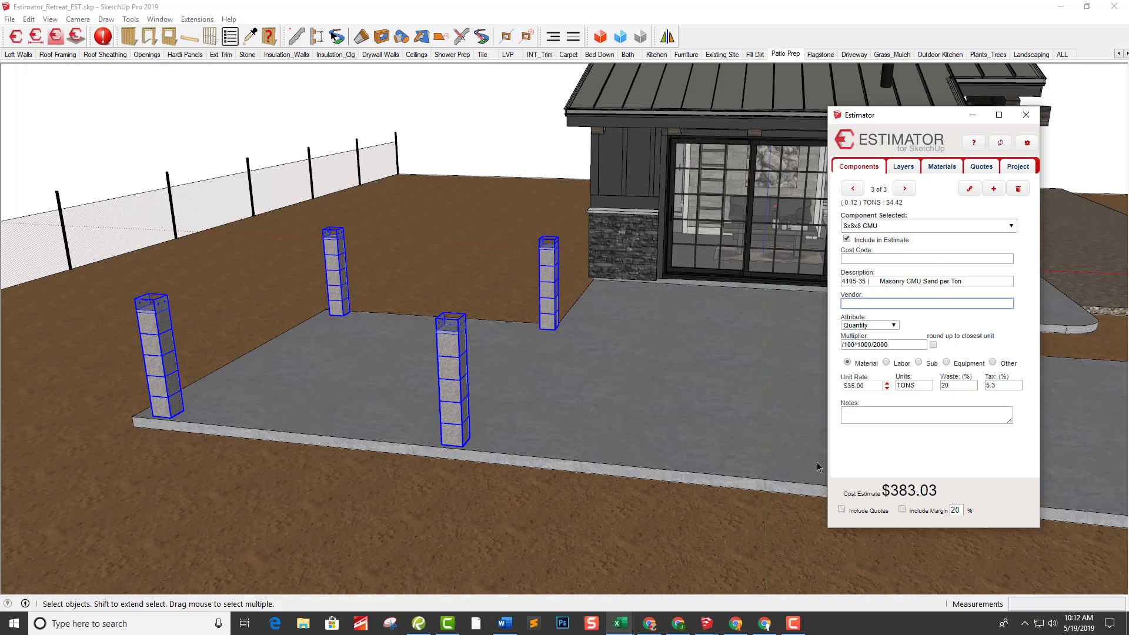
Check the round-up setting of Masonry CMU Sand per Ton in the Items_Retreat_Sample.csv spreadsheet in Excel, and return to SketchUp.
click(620, 626)
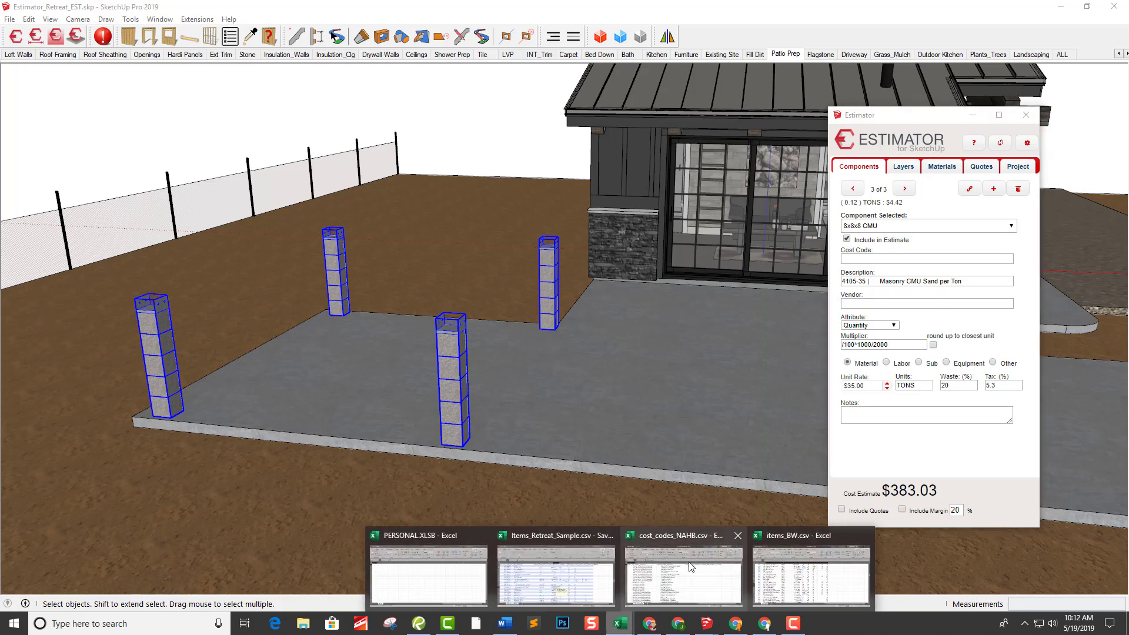
click(559, 563)
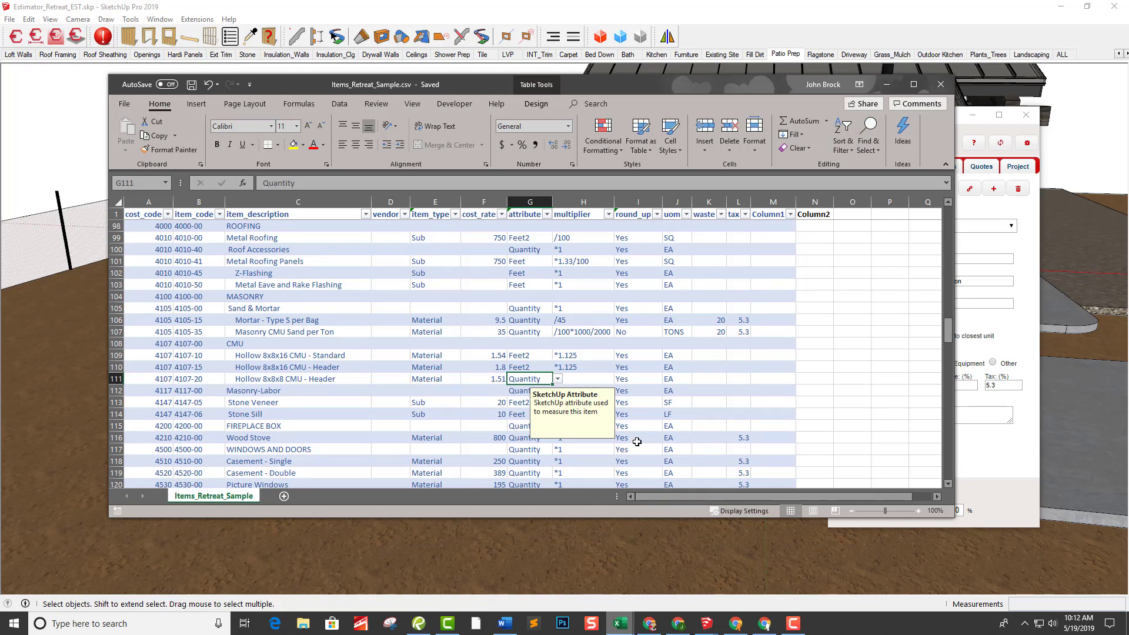
click(637, 333)
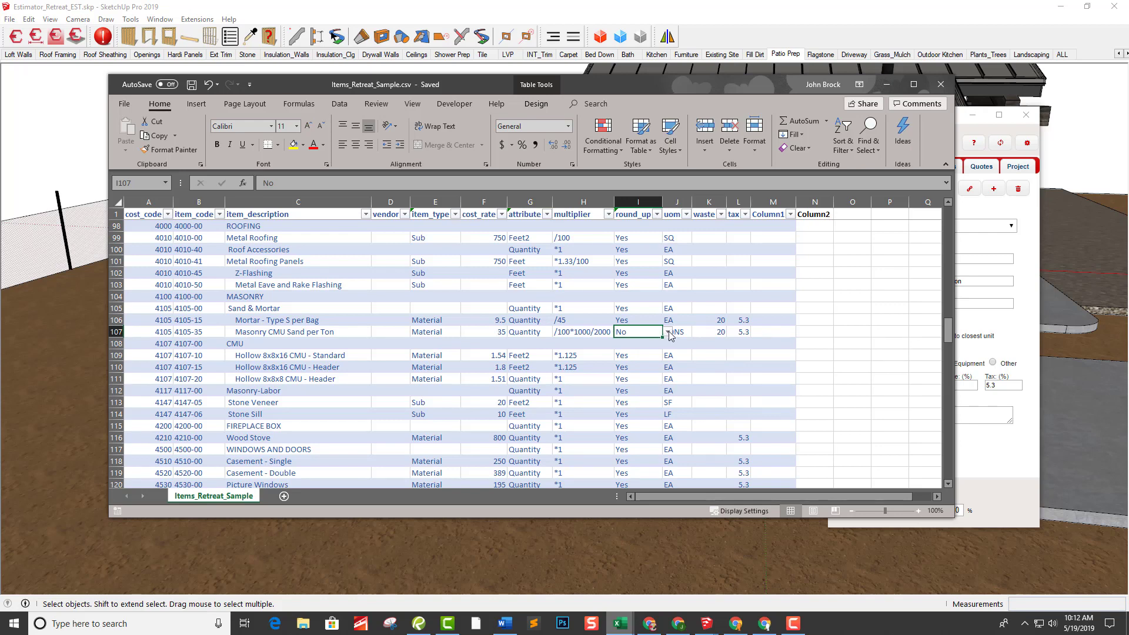
click(888, 84)
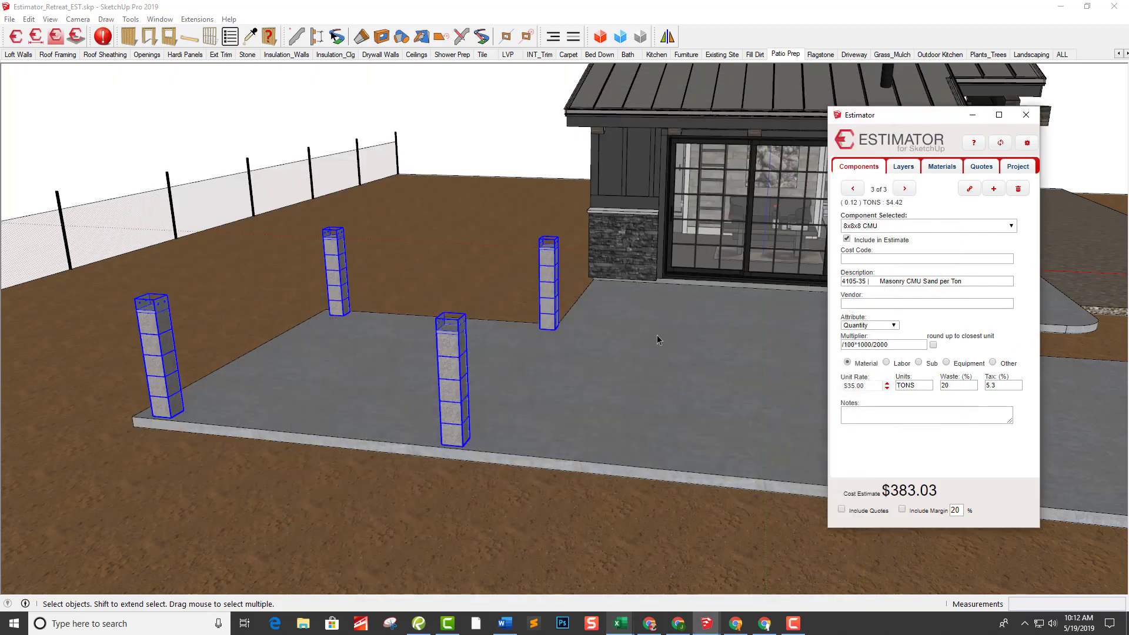
middle_drag(503, 309, 493, 368)
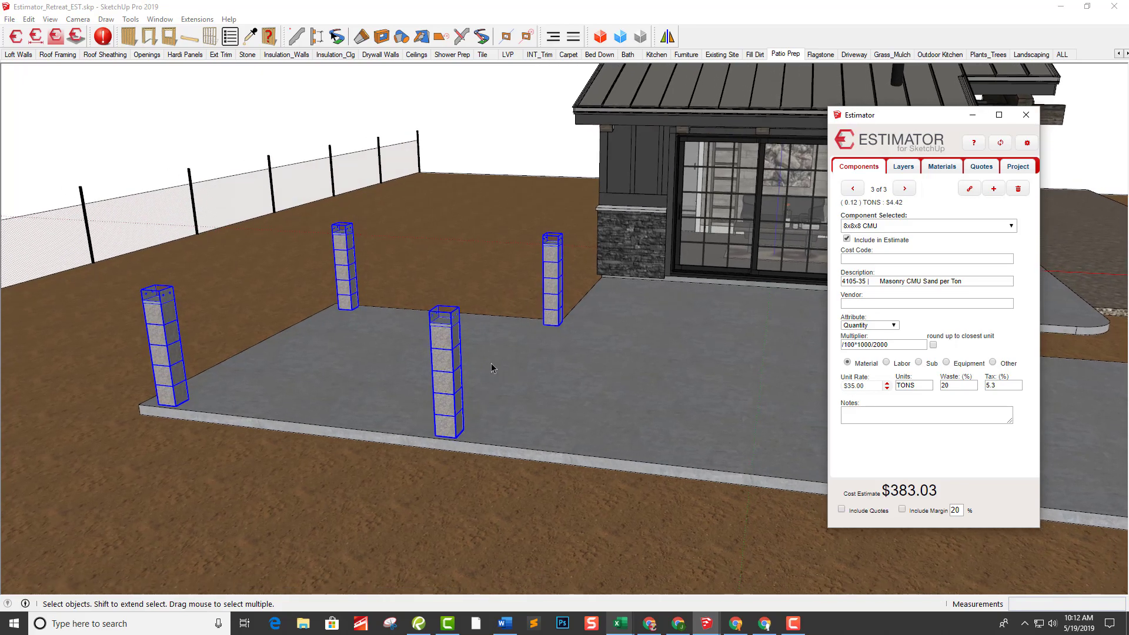
scroll(483, 330, down, 5)
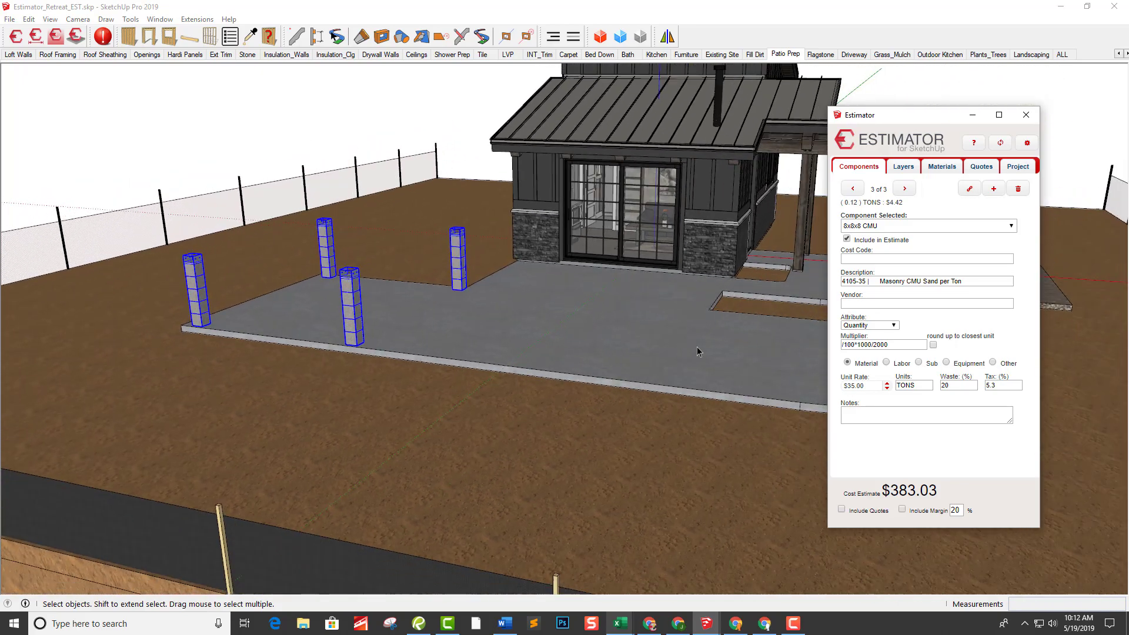
middle_drag(418, 238, 594, 319)
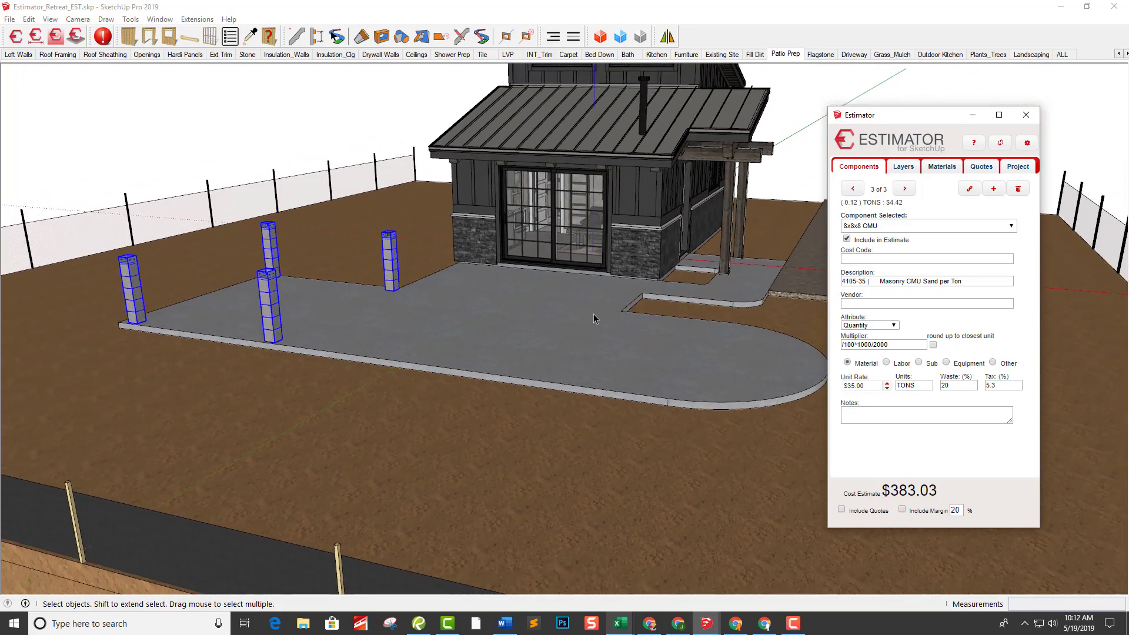
scroll(594, 318, down, 2)
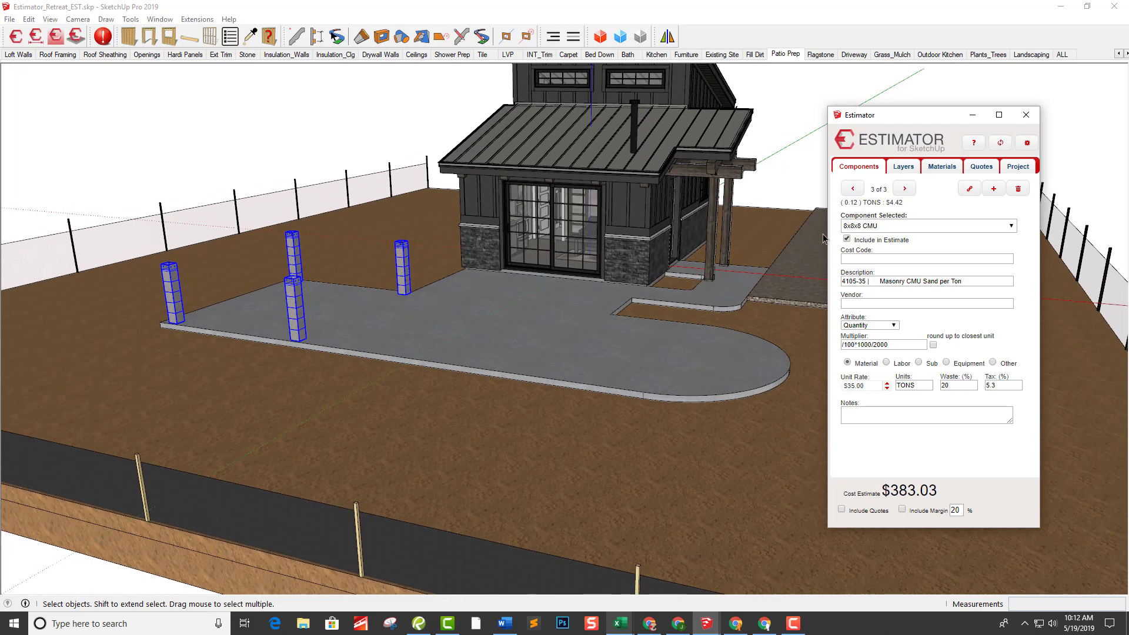
Show the Flagstone scene, select the flagstone patio surface and check its layer in Estimator.
click(820, 54)
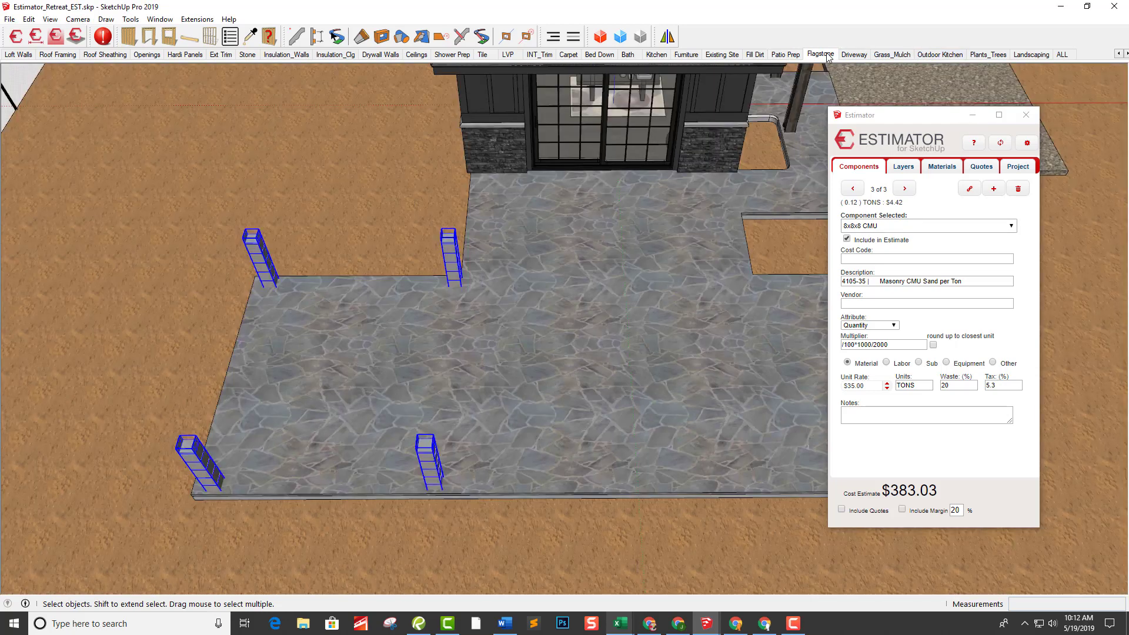
click(676, 343)
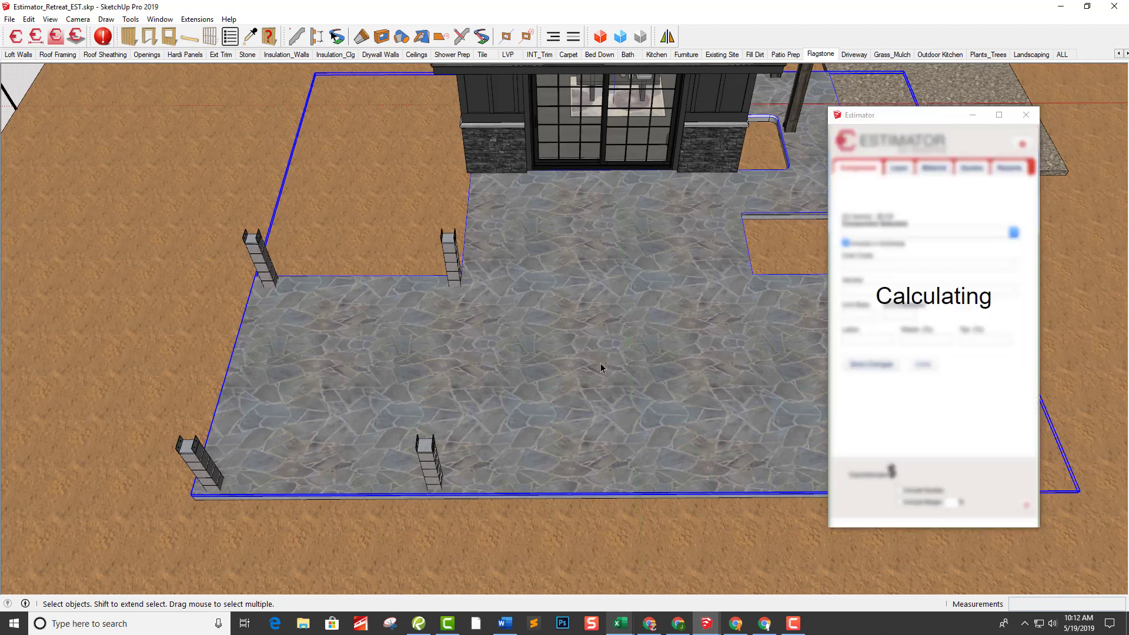
middle_drag(601, 362, 607, 362)
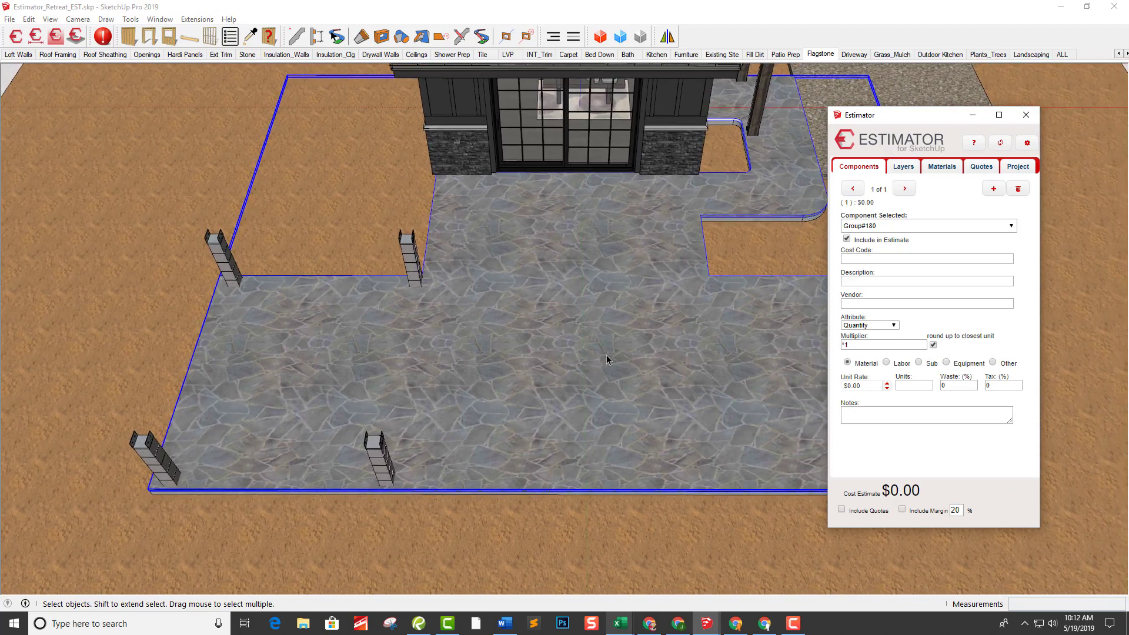
click(906, 168)
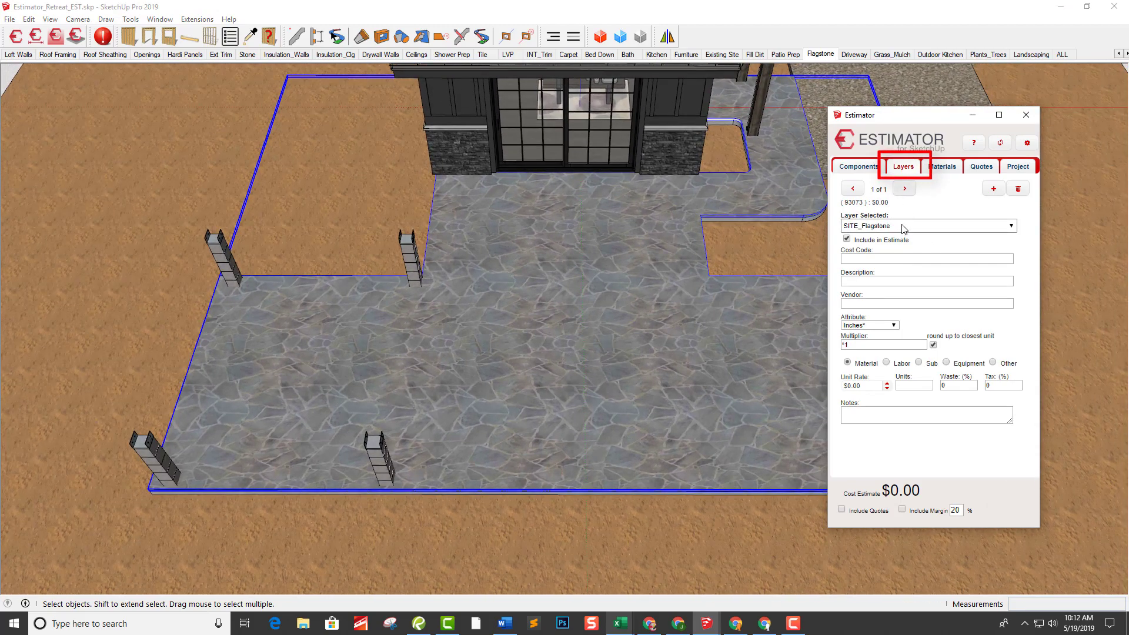
mouse_move(609, 379)
middle_down()
mouse_move(549, 312)
mouse_move(577, 378)
mouse_move(621, 368)
middle_up()
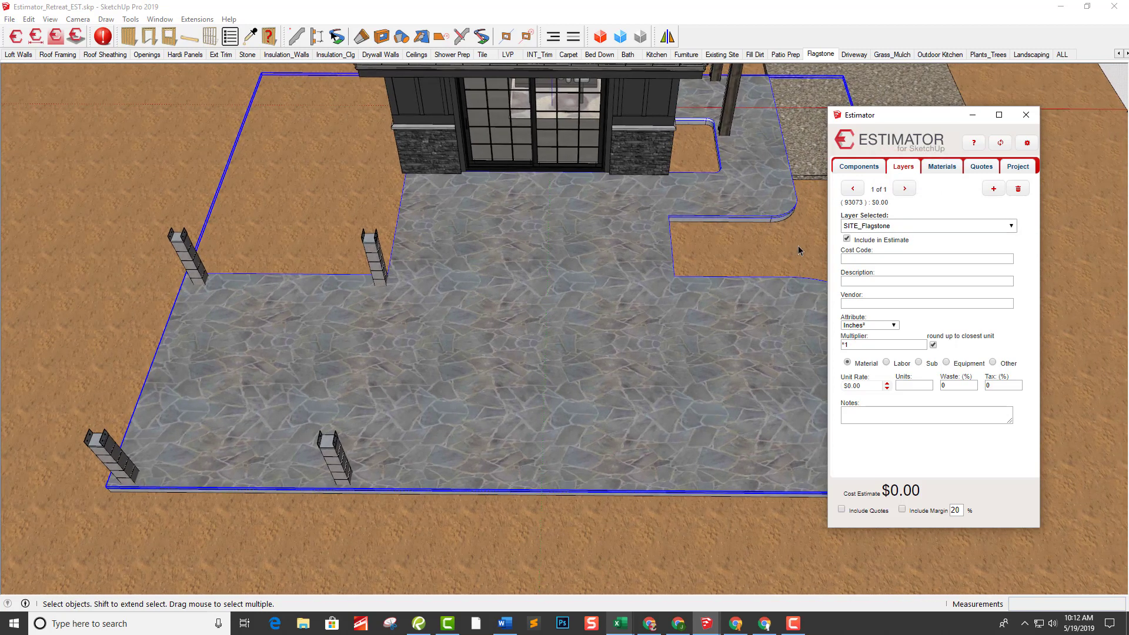
Assign the cost item 6312-00 | Flagstone (Sub) to the selected patio's Pavers Flagstone Gray material.
click(940, 168)
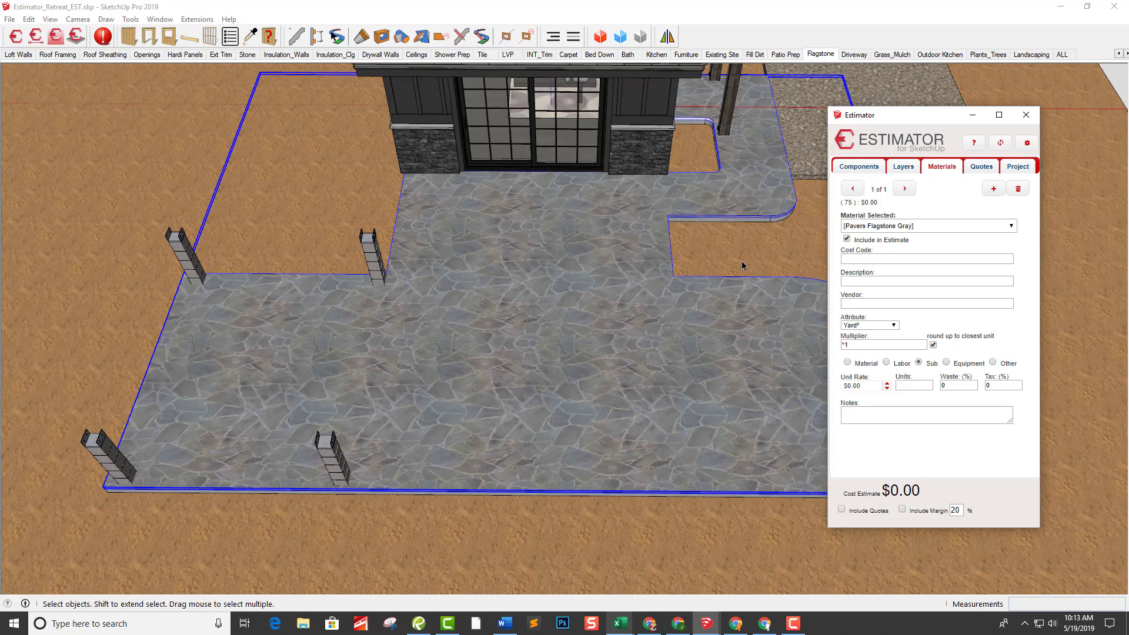
middle_drag(742, 259, 884, 167)
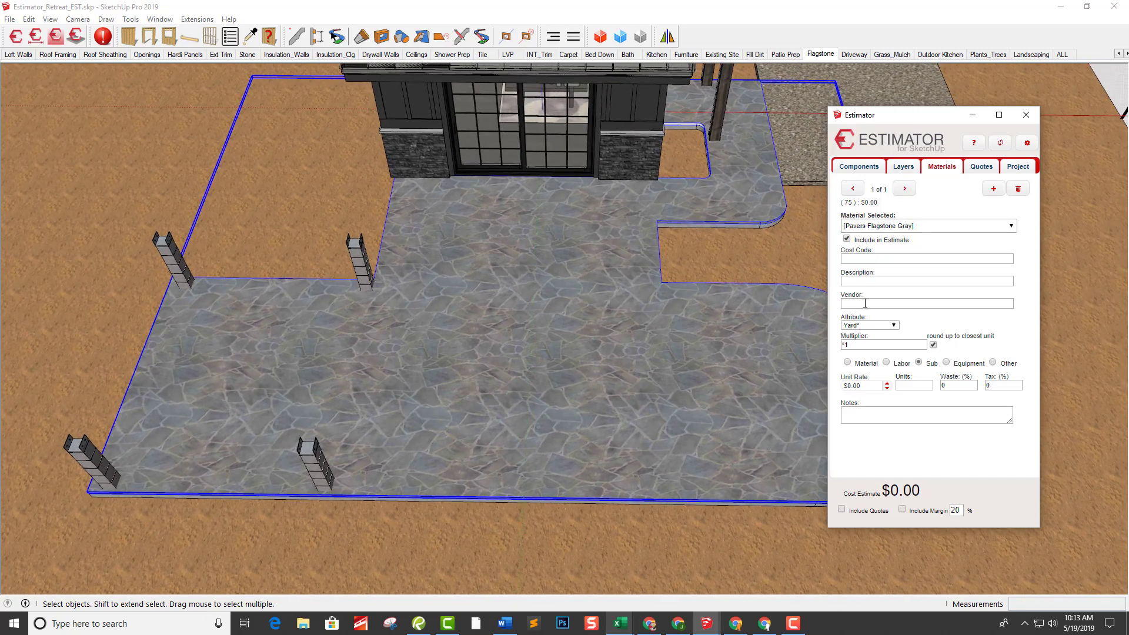
click(866, 282)
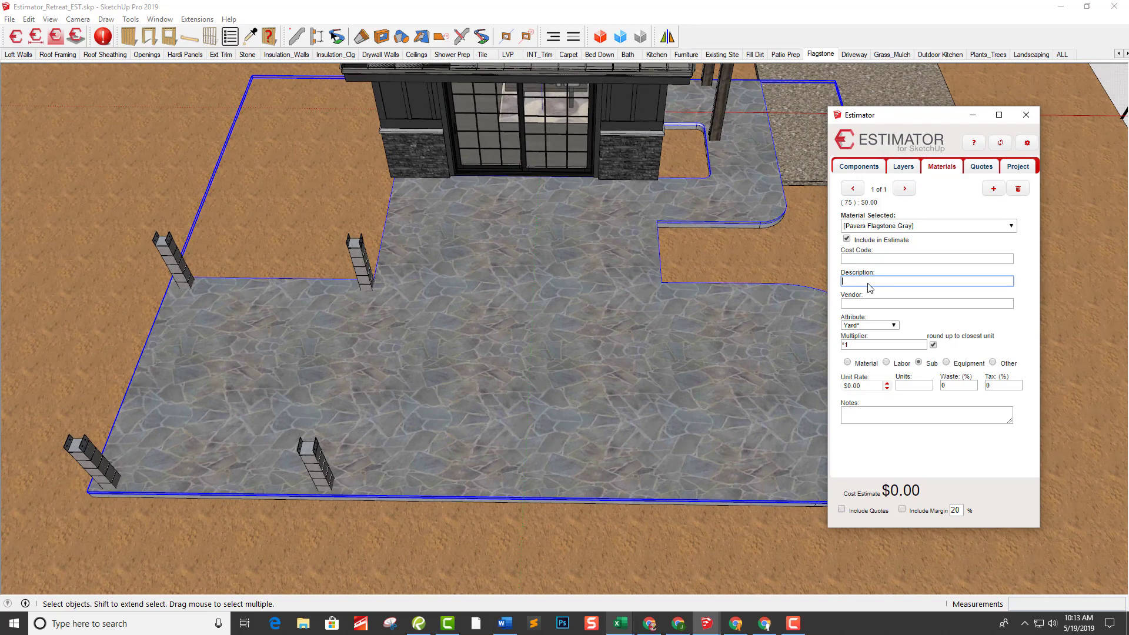
text(fla)
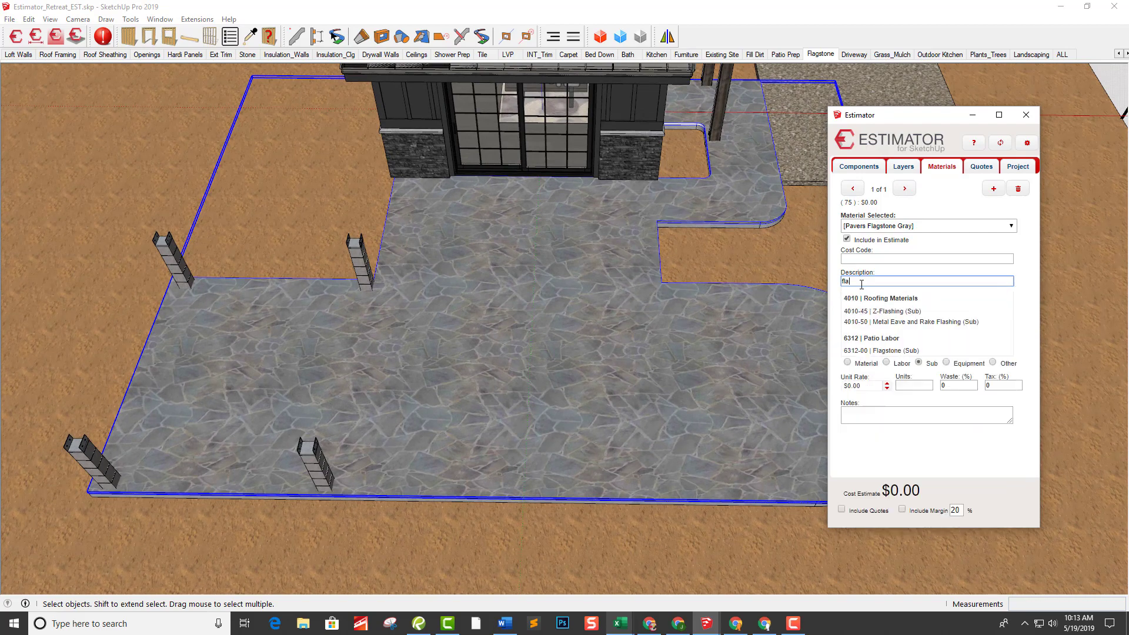
text(gstone)
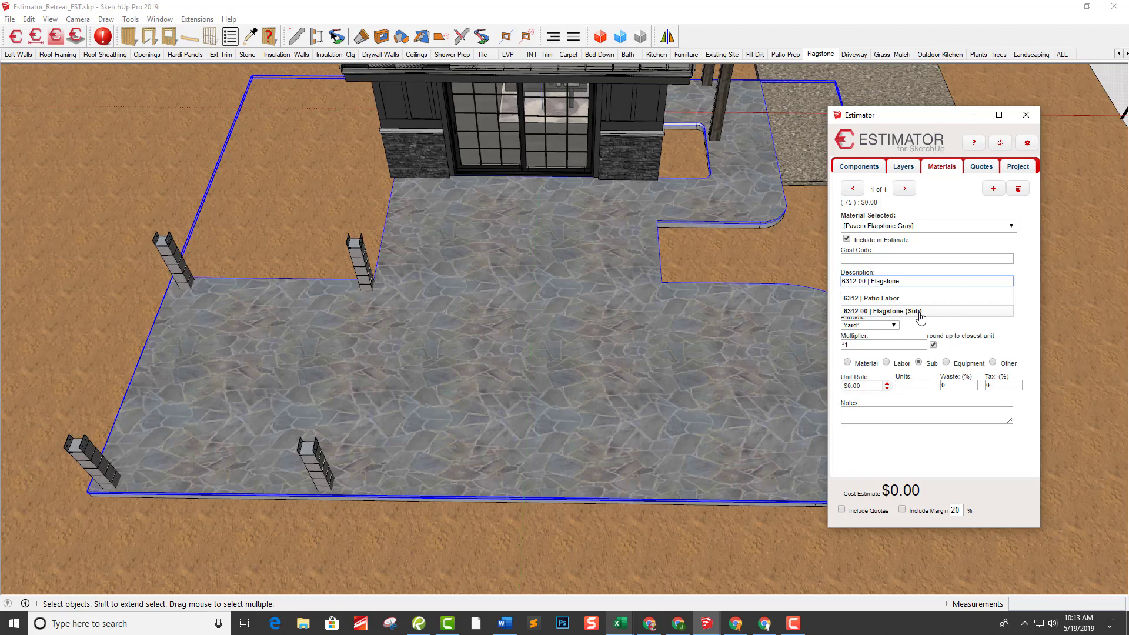
click(919, 311)
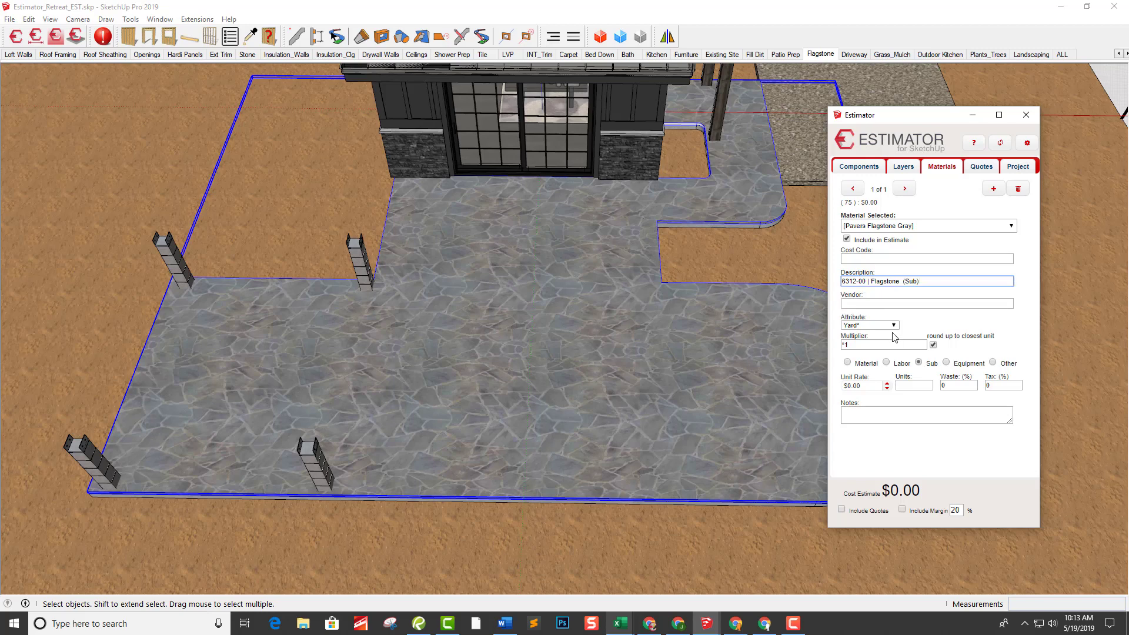
click(913, 304)
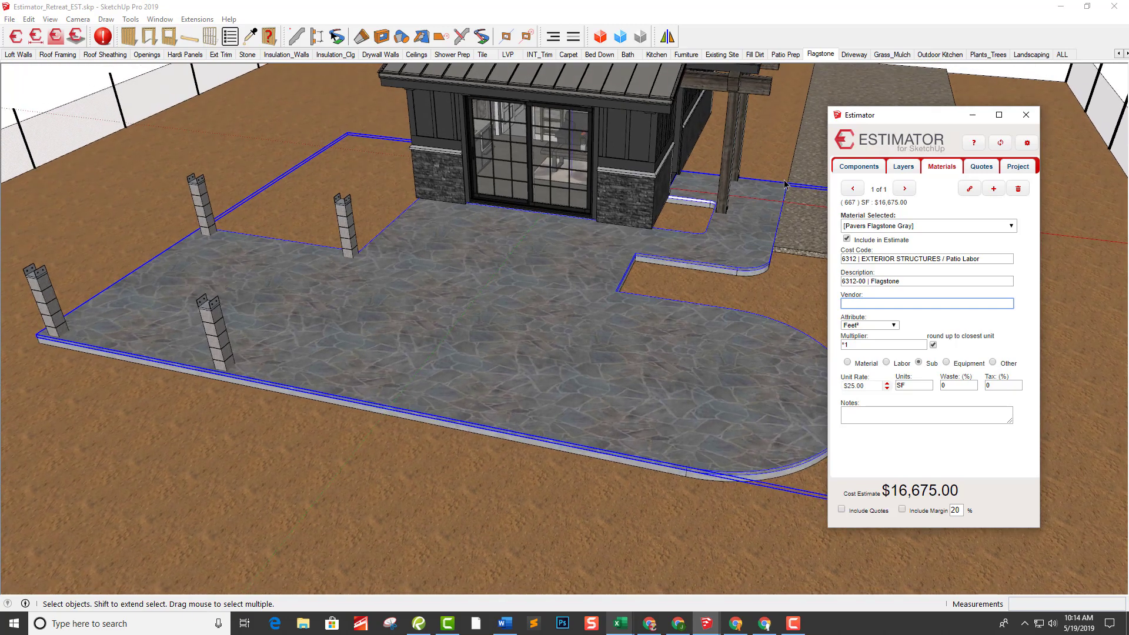
Show the Driveway scene, select the asphalt driveway and assign 6200-05 | Driveway per SF (Sub) to its SITE_Driveway_Asphalt layer.
click(857, 54)
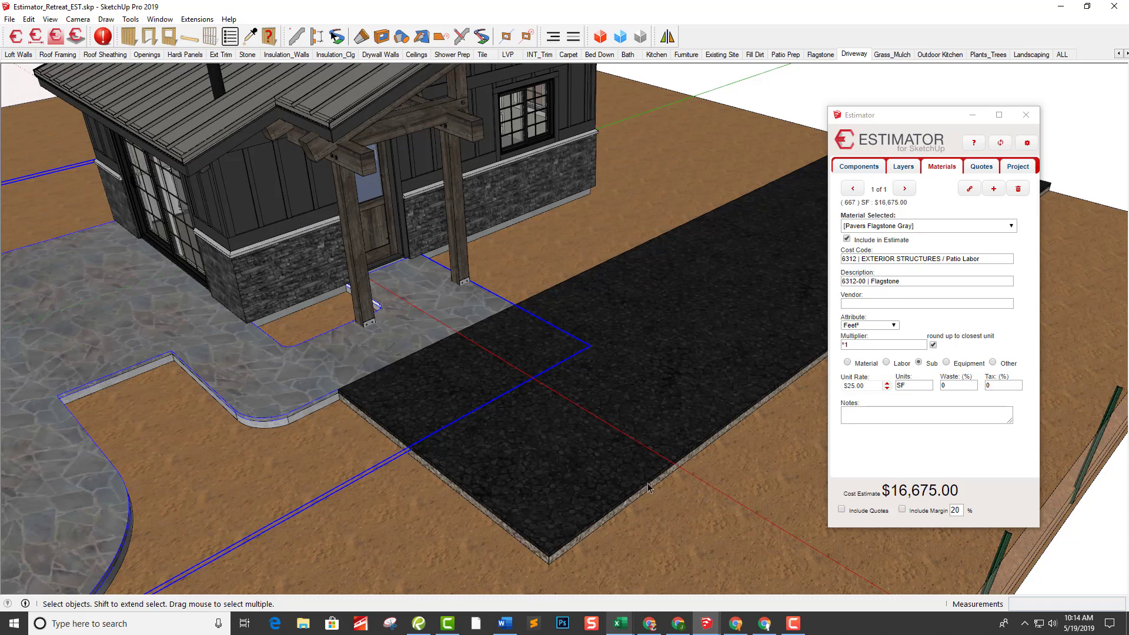
click(597, 473)
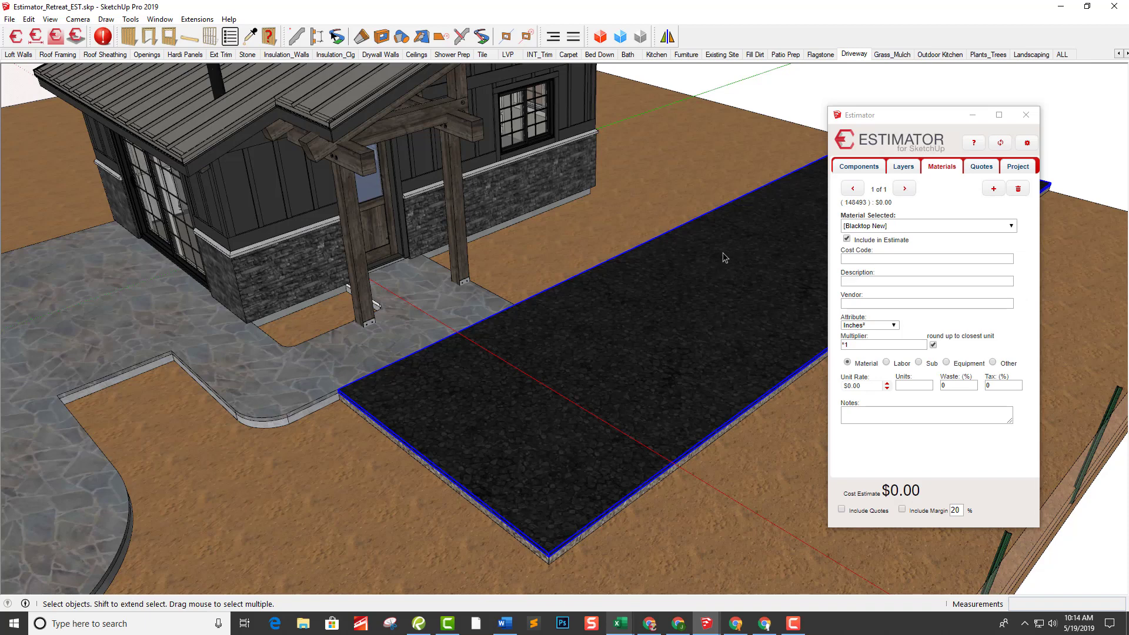
click(903, 168)
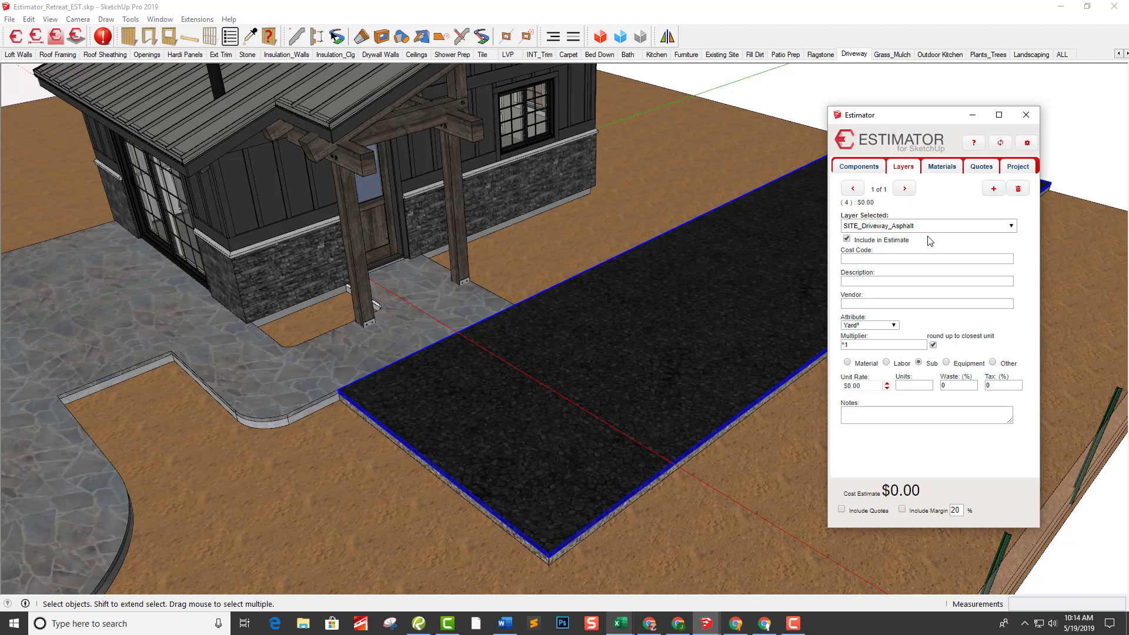
click(906, 280)
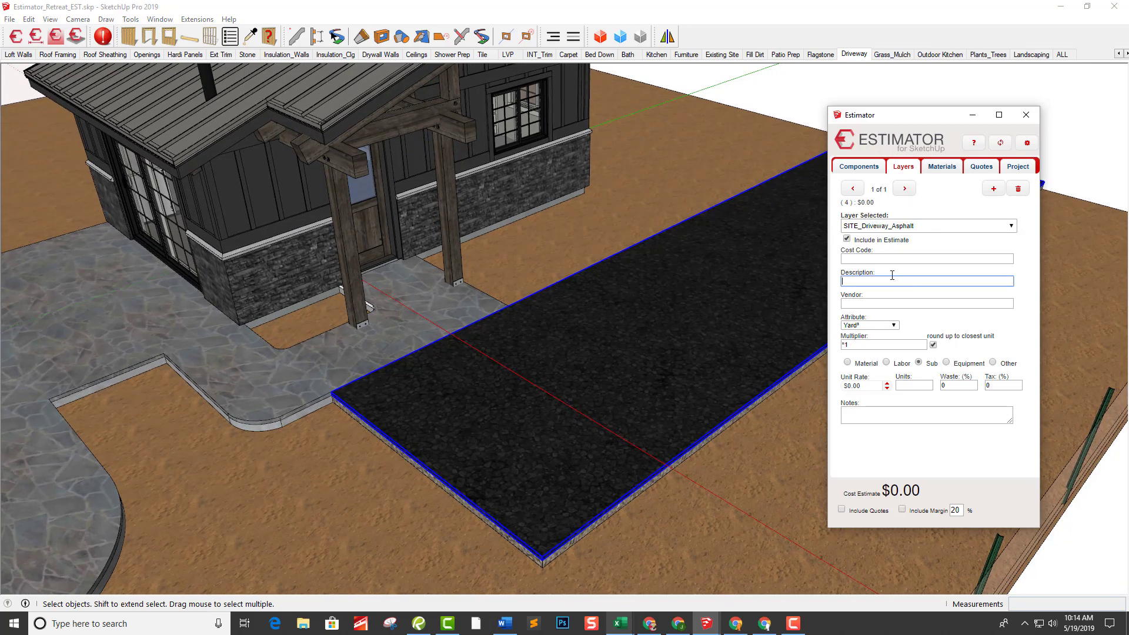
text(dri)
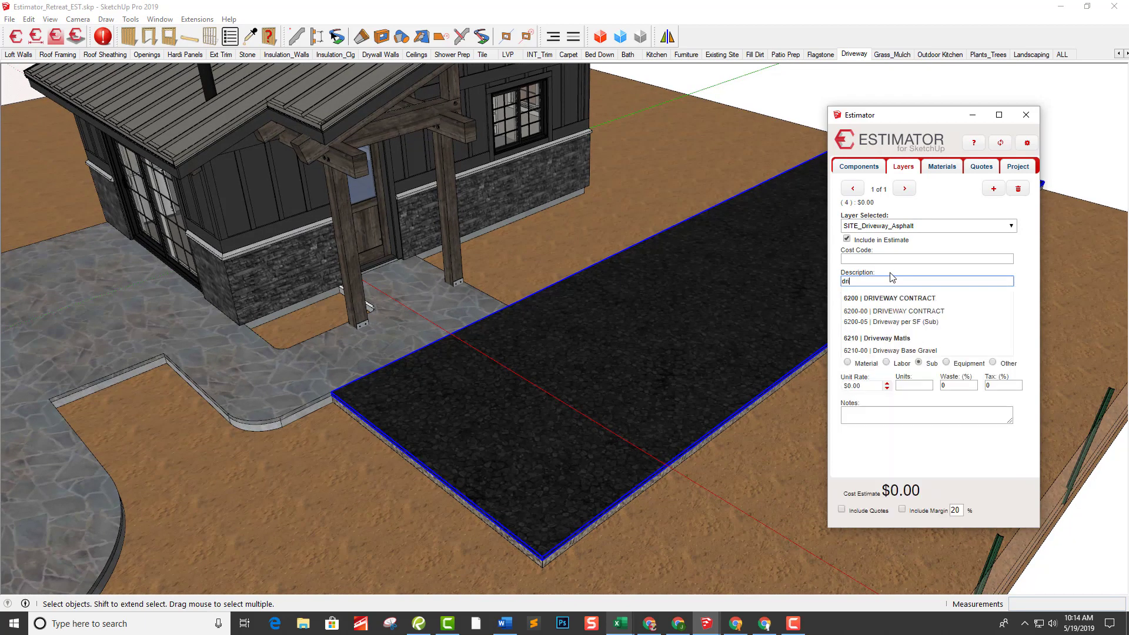
text(v)
click(904, 322)
click(905, 322)
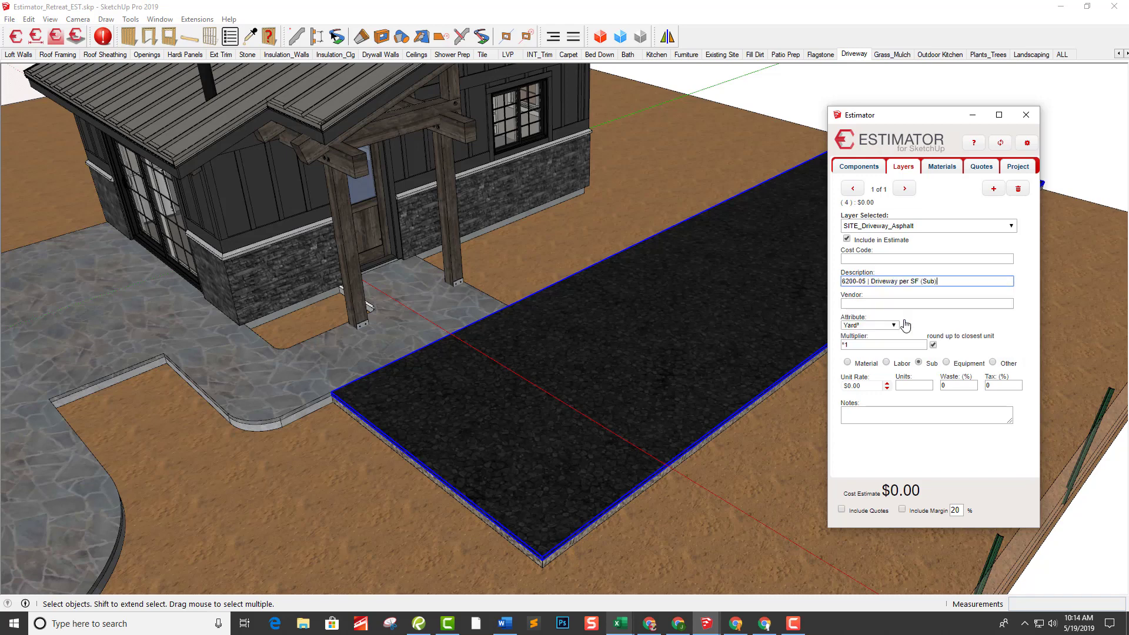
click(858, 302)
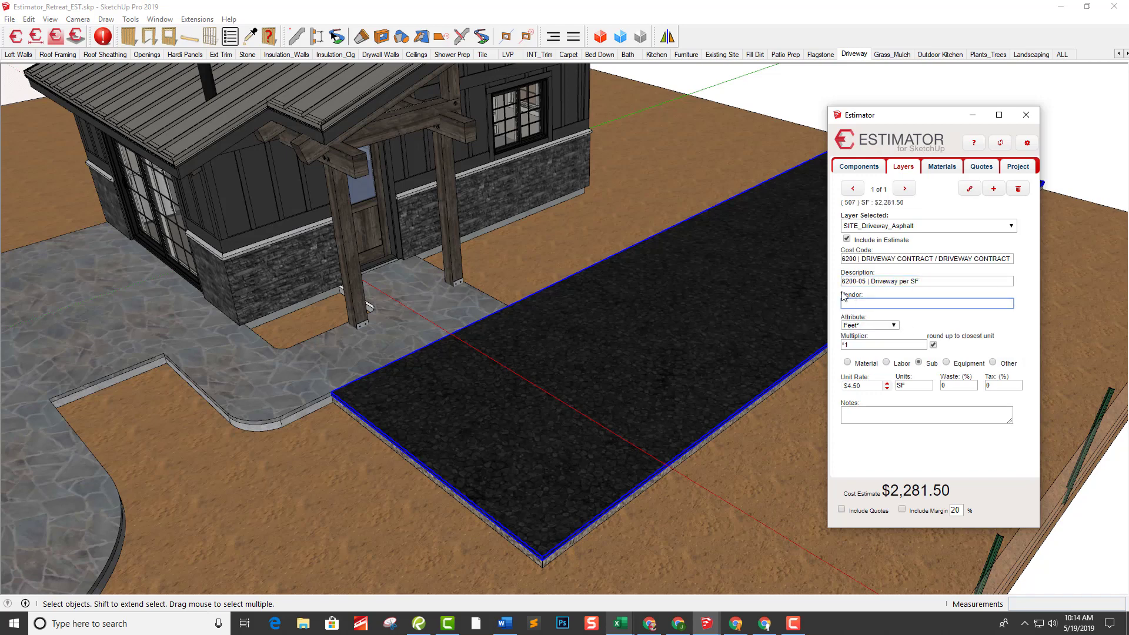
mouse_move(629, 367)
middle_down()
mouse_move(599, 390)
mouse_move(637, 373)
mouse_move(637, 353)
middle_up()
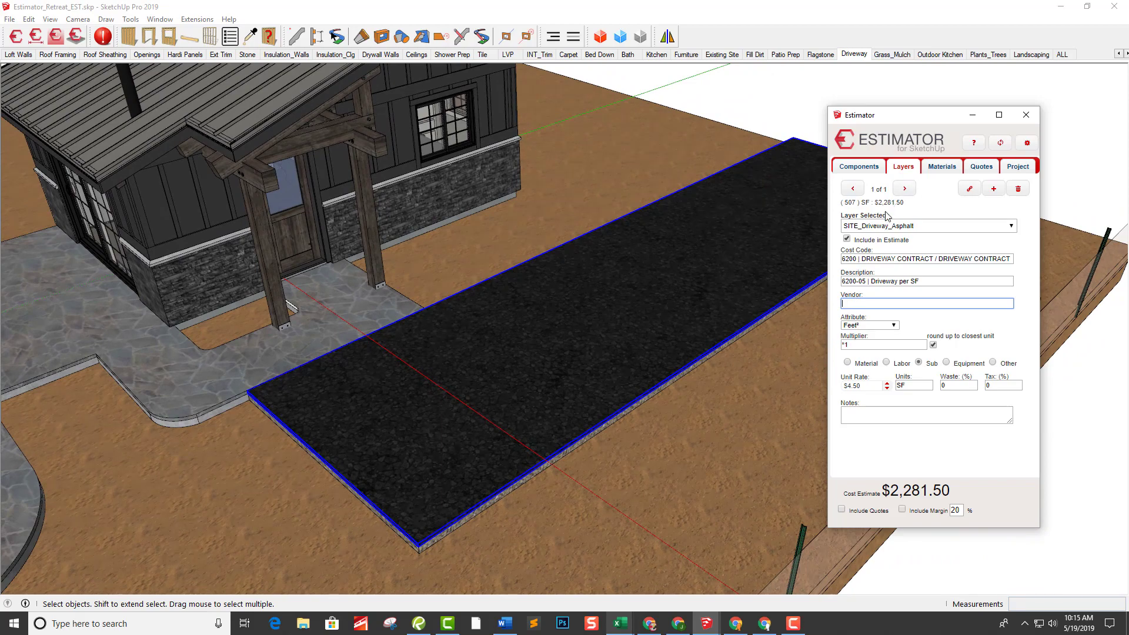
middle_drag(635, 312, 570, 353)
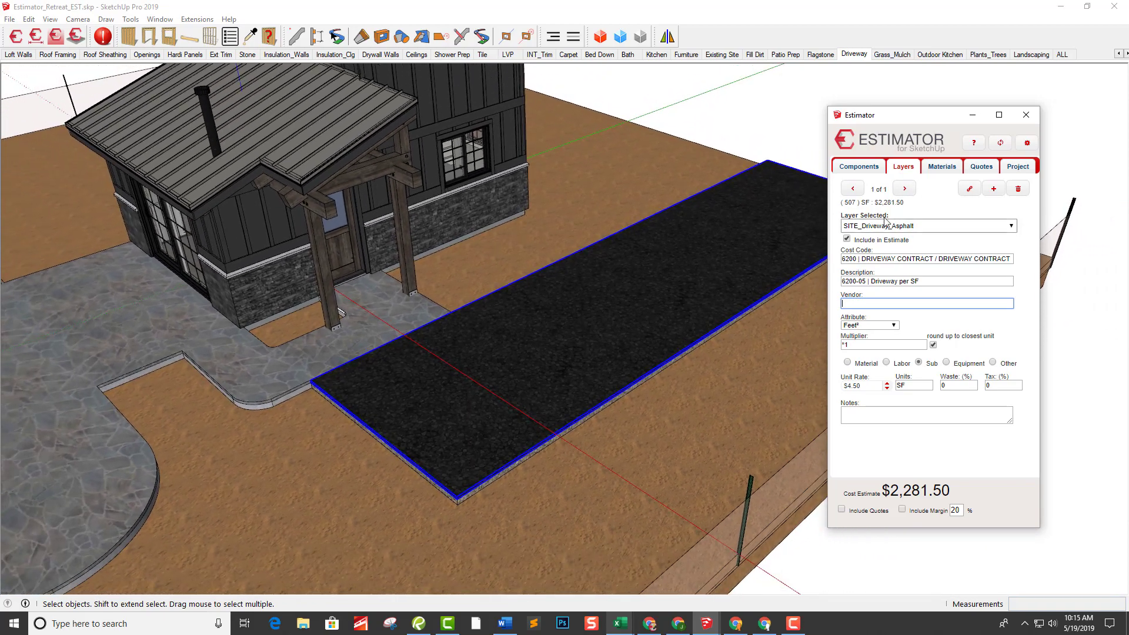
middle_drag(577, 277, 823, 247)
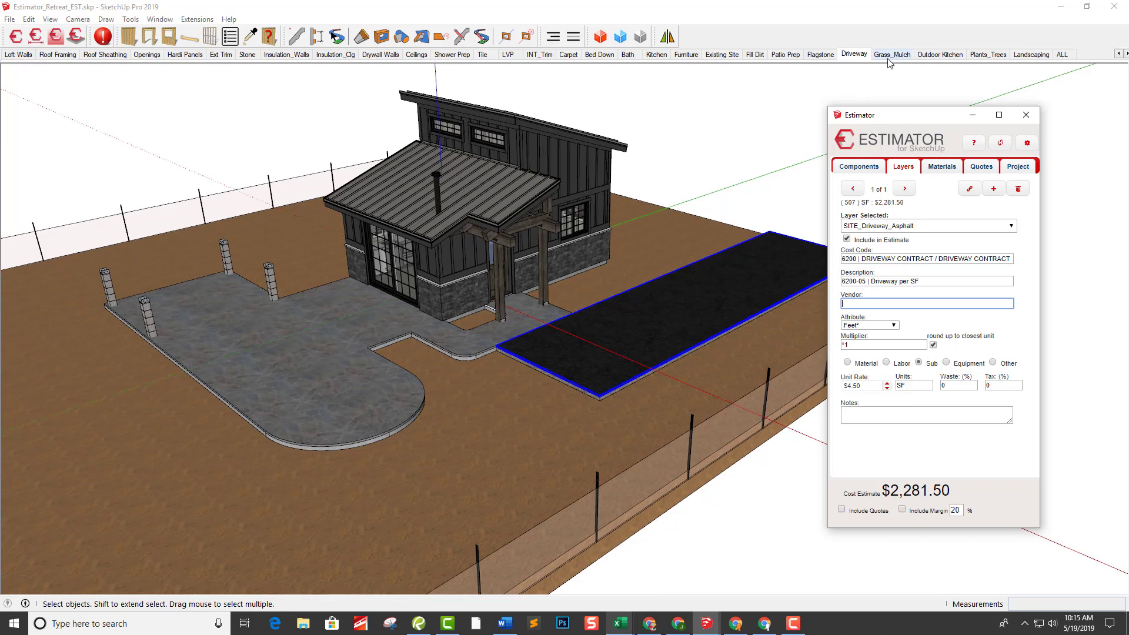
Show the Grass_Mulch scene and select the large grass and topsoil group around the patio and driveway.
click(891, 54)
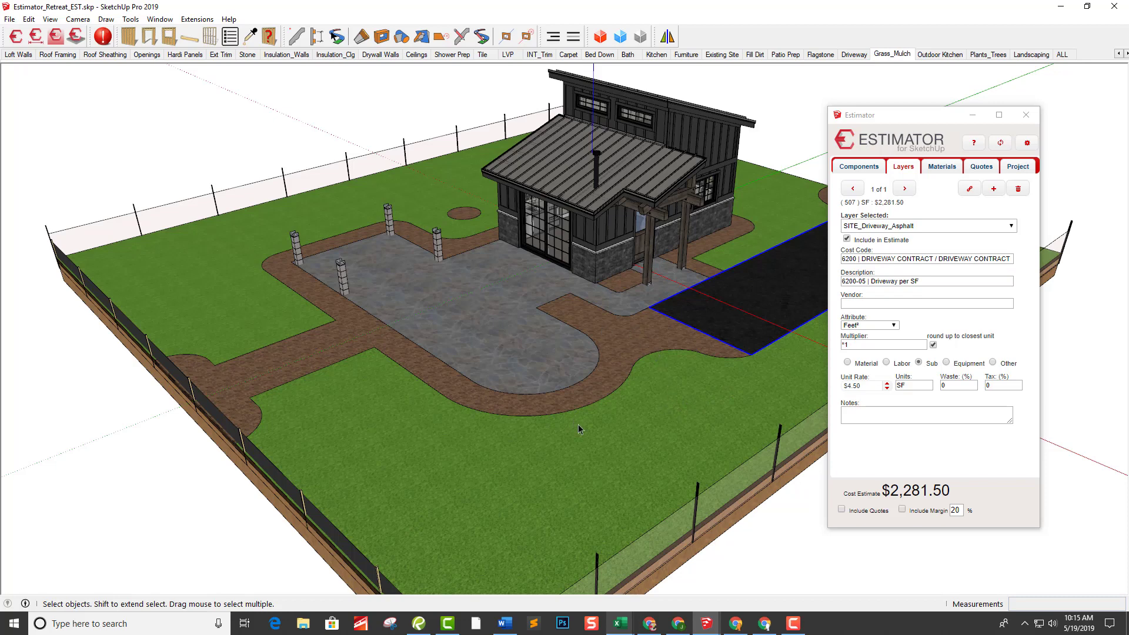
shift+middle_drag(578, 424, 594, 438)
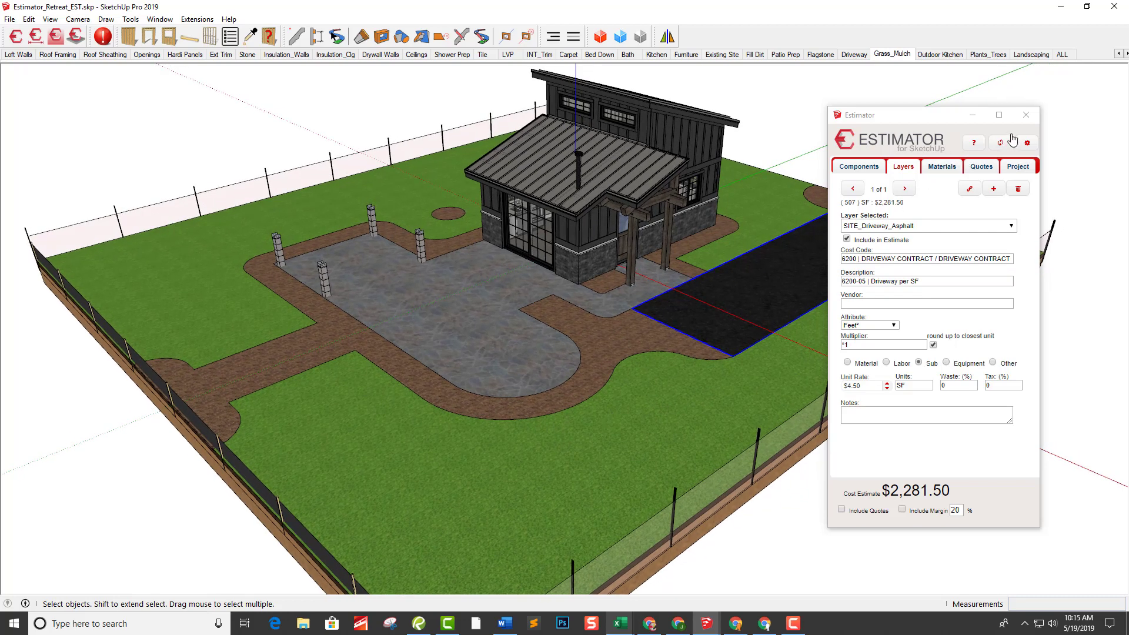
middle_drag(764, 358, 680, 411)
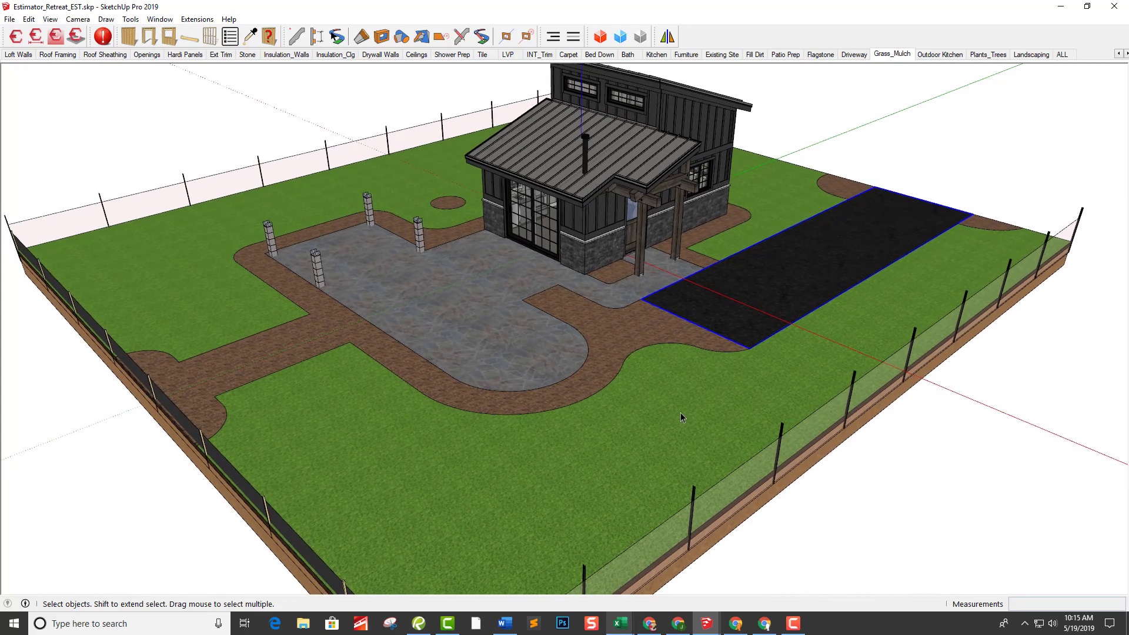
click(680, 412)
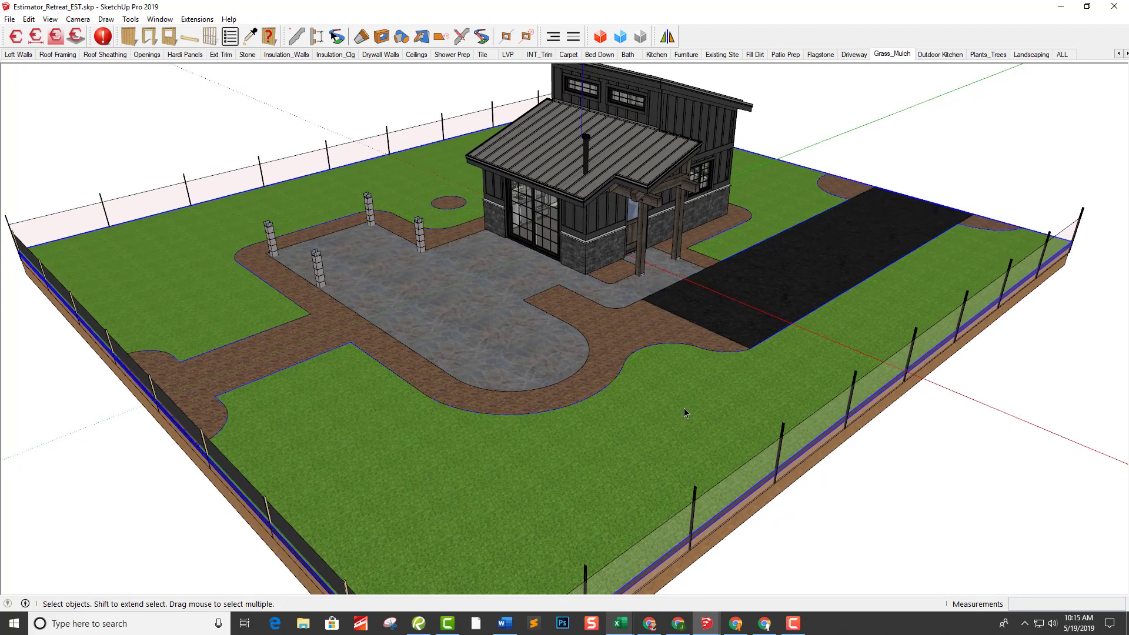
Open the grass and topsoil group to examine its green surface and soil volume, and leave it with the group selected.
double_click(683, 408)
middle_drag(684, 407, 305, 351)
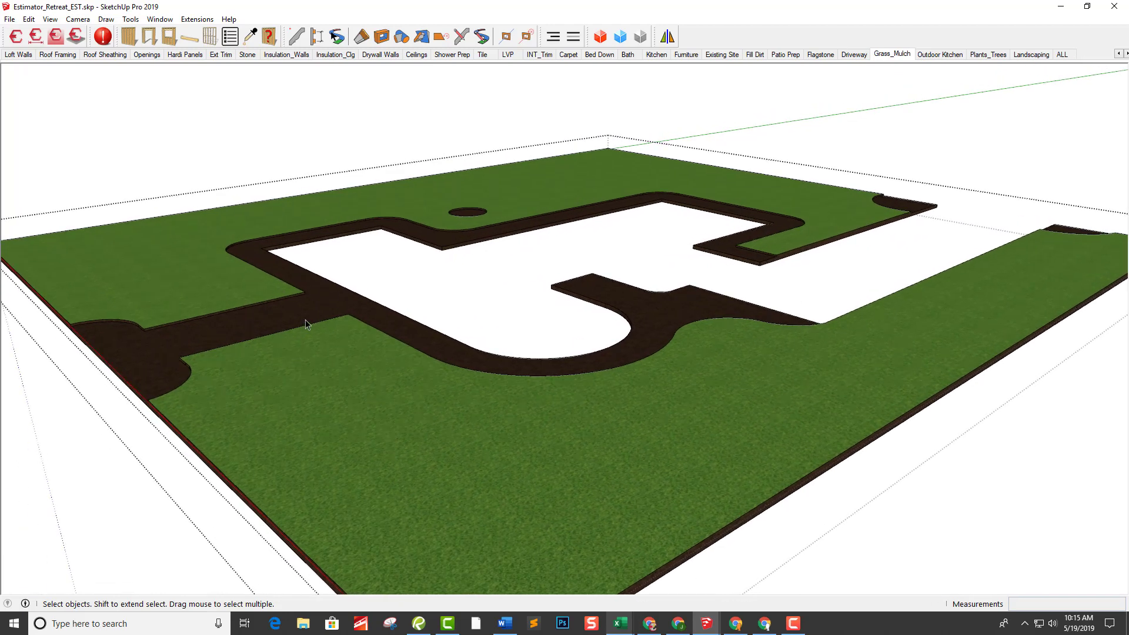
middle_drag(306, 323, 470, 455)
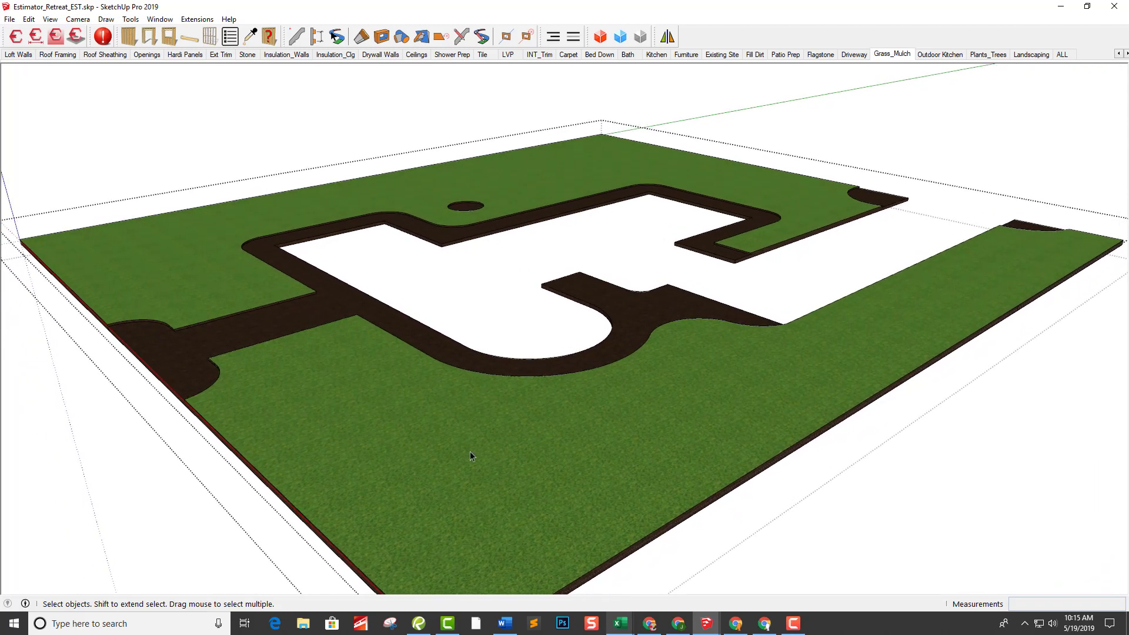
middle_drag(581, 428, 625, 473)
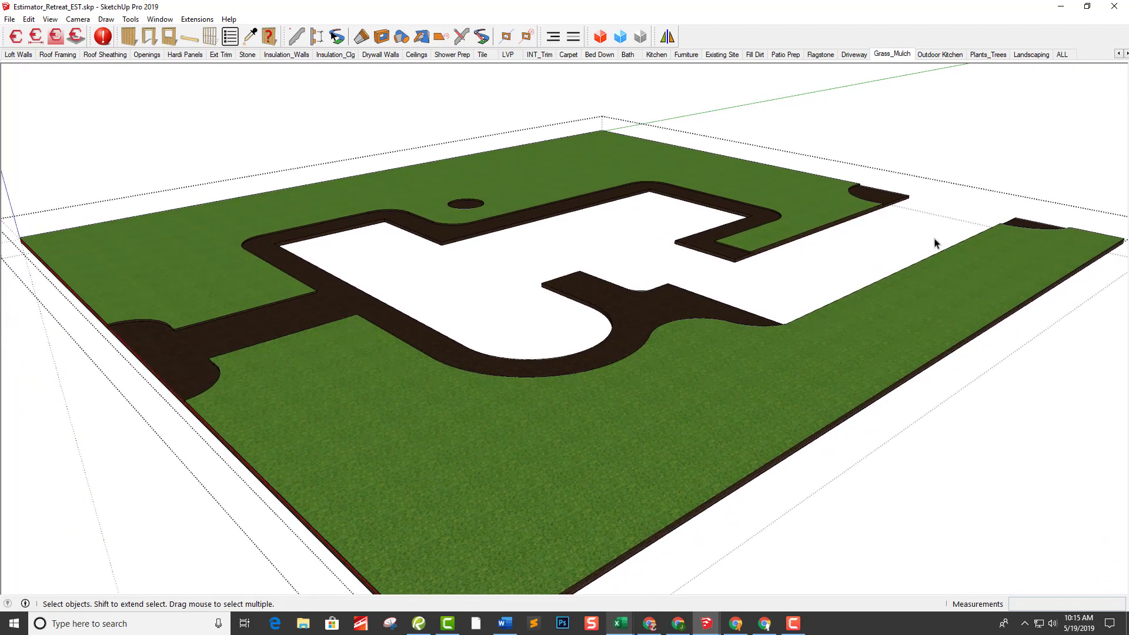
click(429, 105)
click(553, 424)
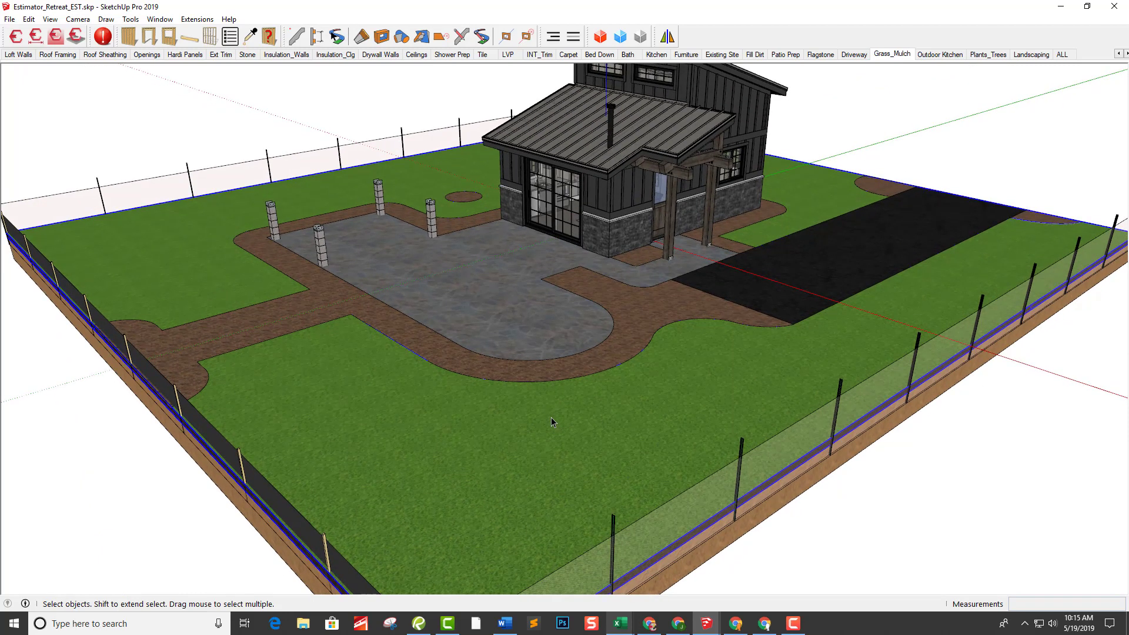
Assign the cost item 2020-15 | Topsoil per CY (Material) to the selected group's SITE_Topsoil layer in Estimator.
click(18, 37)
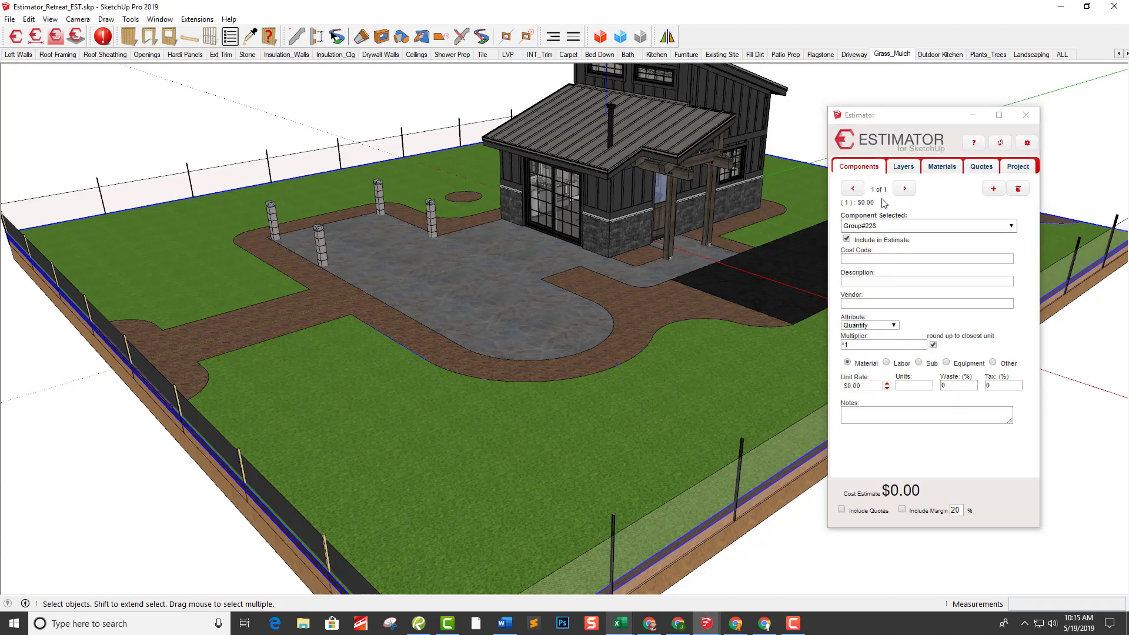
click(901, 169)
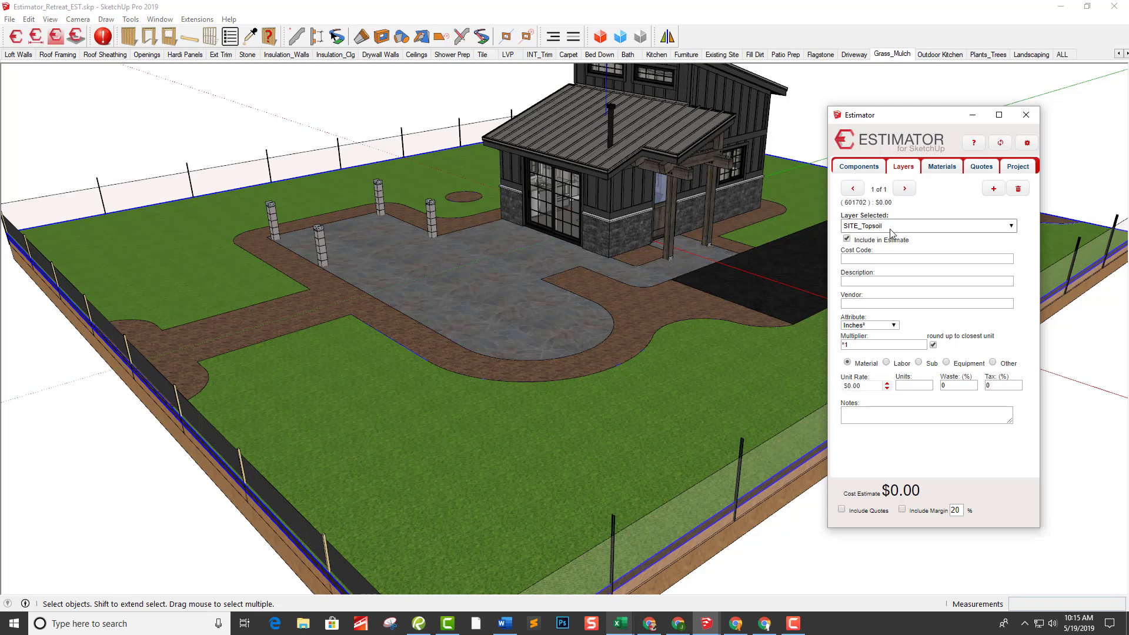
click(875, 278)
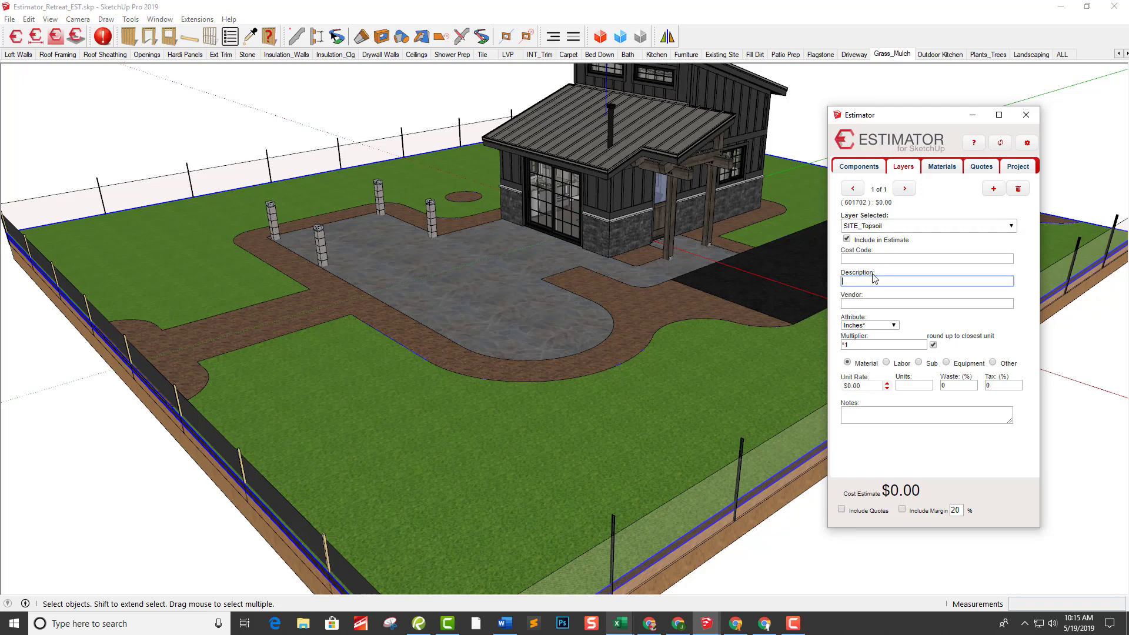
text(tops)
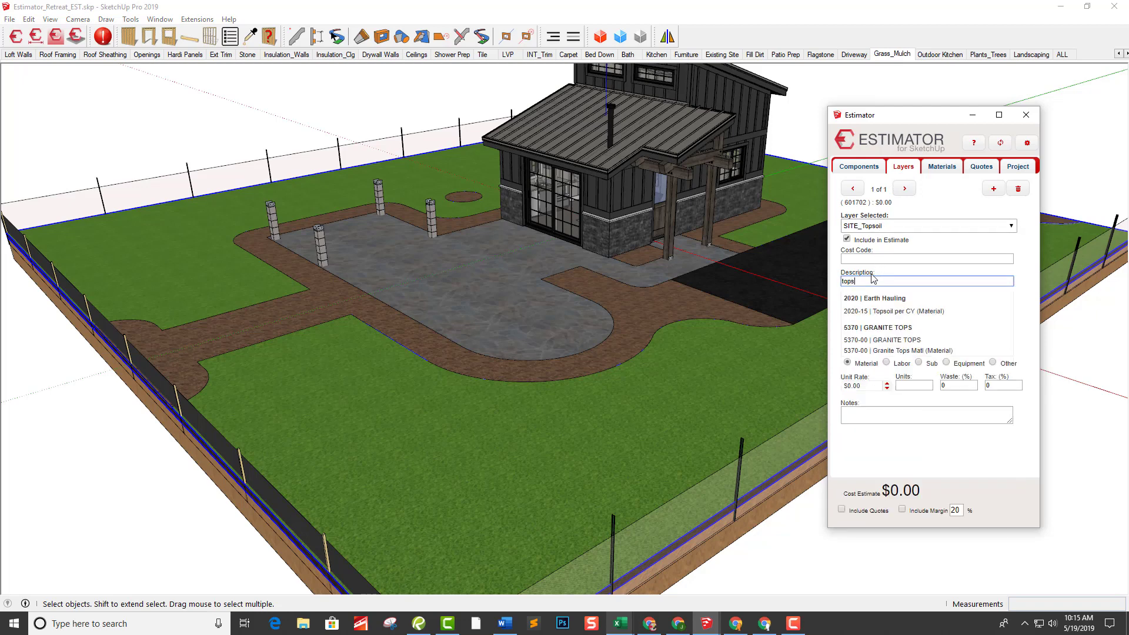
click(934, 313)
click(938, 304)
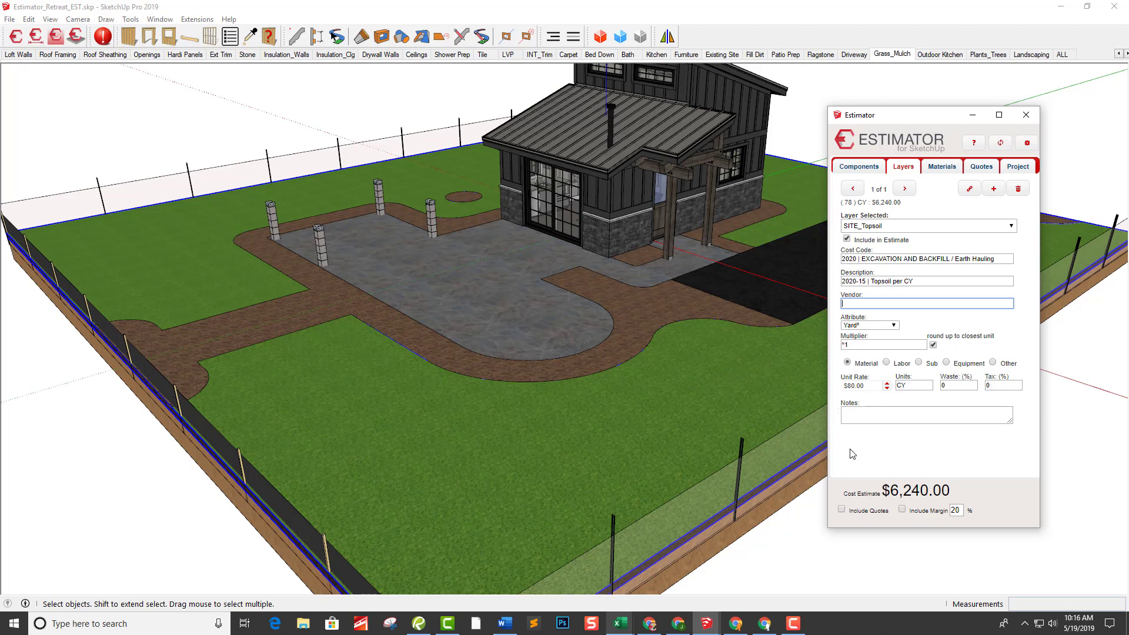
Assign the cost item 6110-07 | Prep and Seed (Sub) to the selected group's Grass Dark Green material.
mouse_move(673, 379)
middle_down()
mouse_move(689, 386)
mouse_move(679, 394)
middle_up()
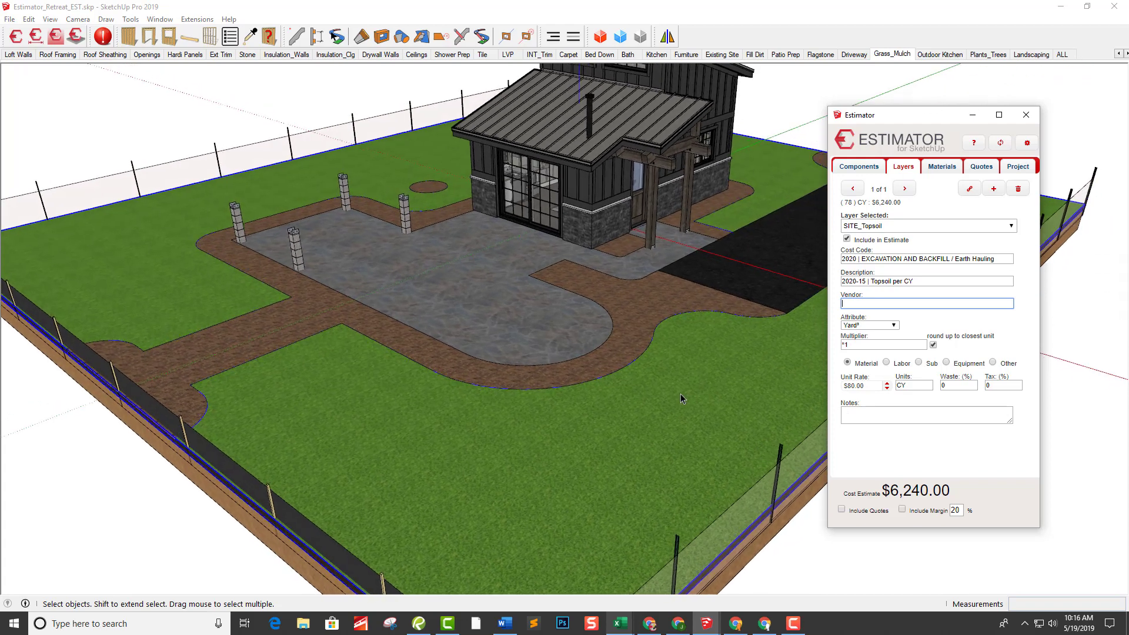
middle_drag(741, 308, 659, 300)
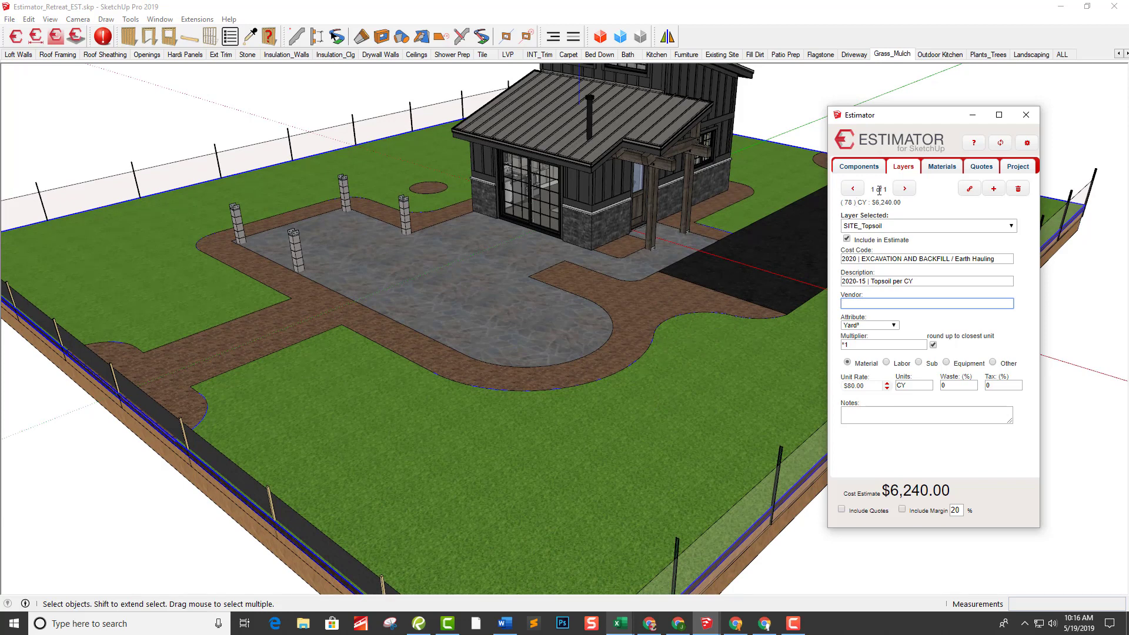
click(941, 168)
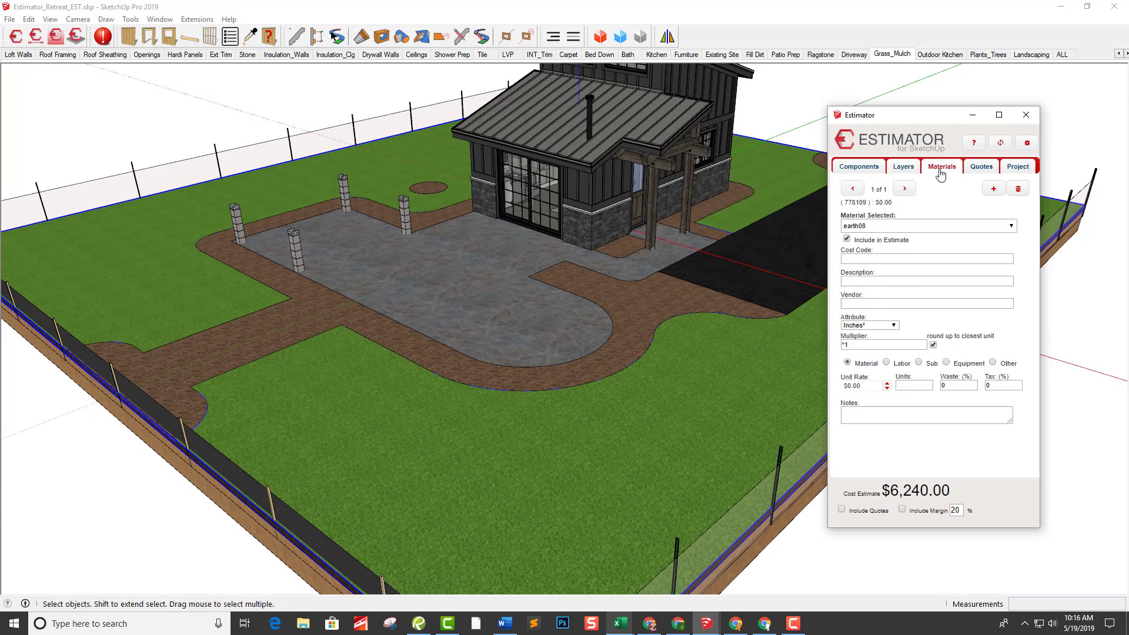
click(890, 226)
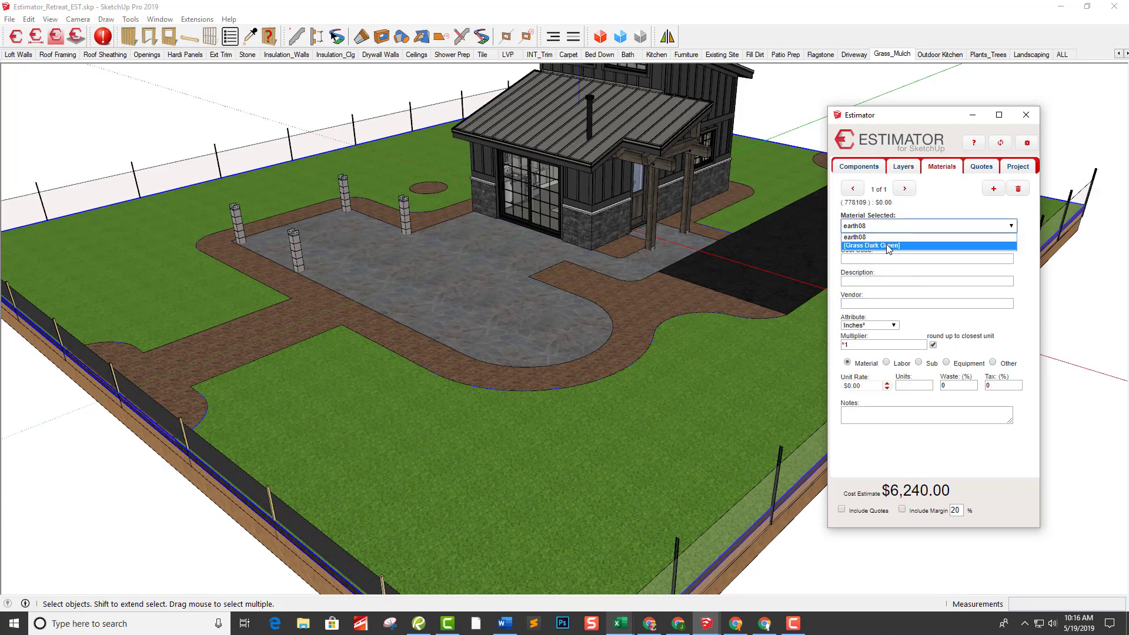
click(892, 246)
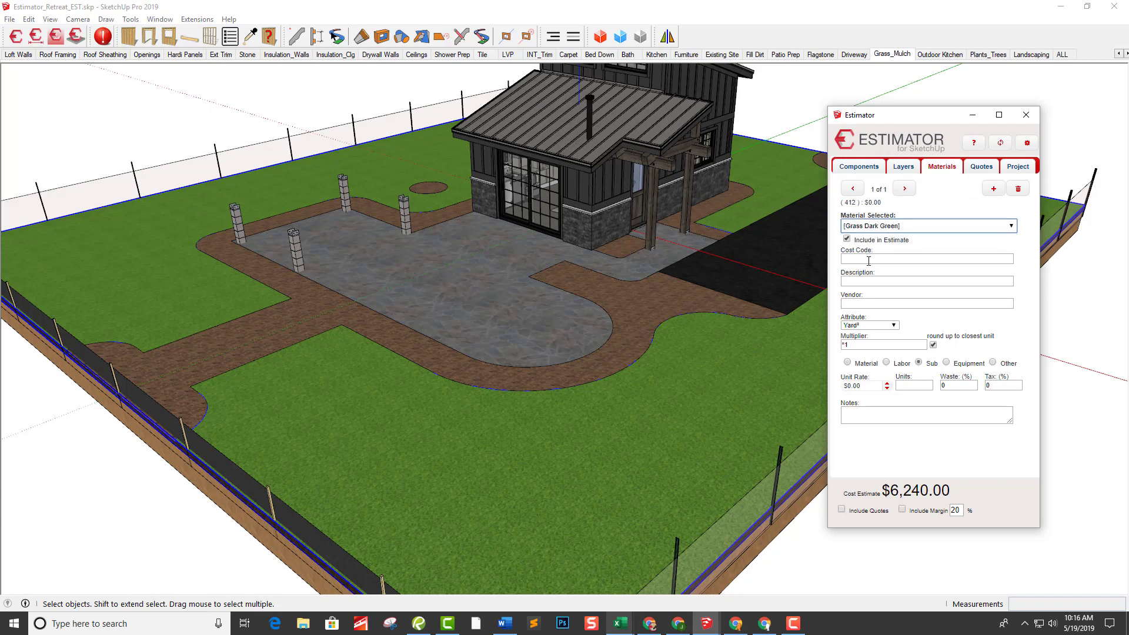
click(863, 282)
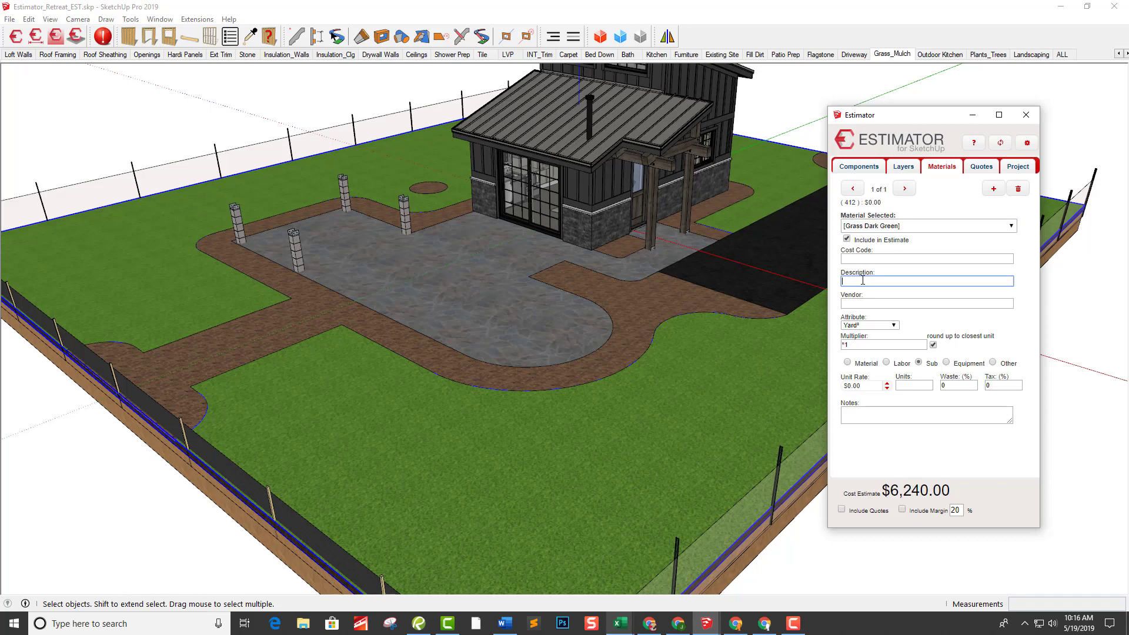
text(see)
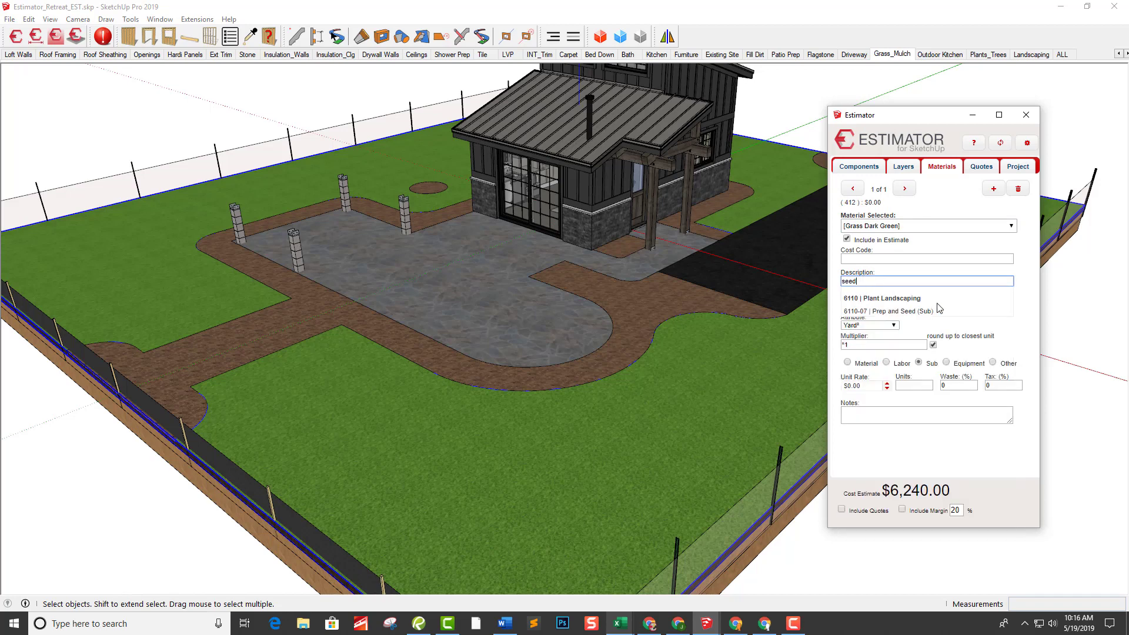
text(d)
click(938, 310)
click(934, 304)
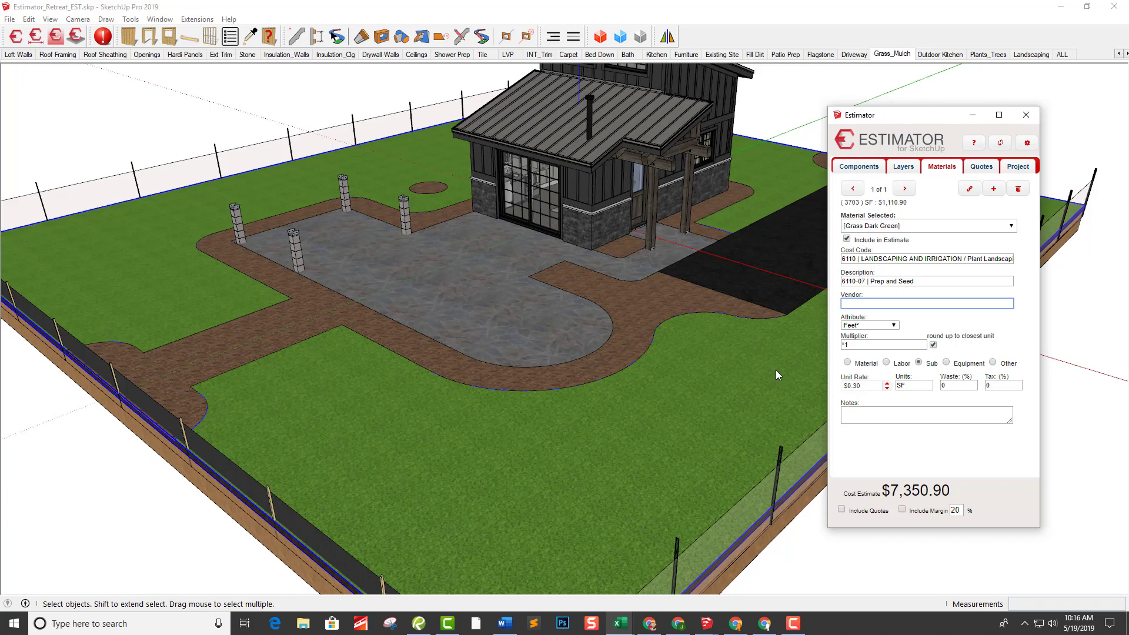
Select the main mulch bed around the patio and assign 6110-15 | Mulch (Sub) to its SITE_Mulch layer.
middle_drag(761, 377, 722, 205)
click(676, 302)
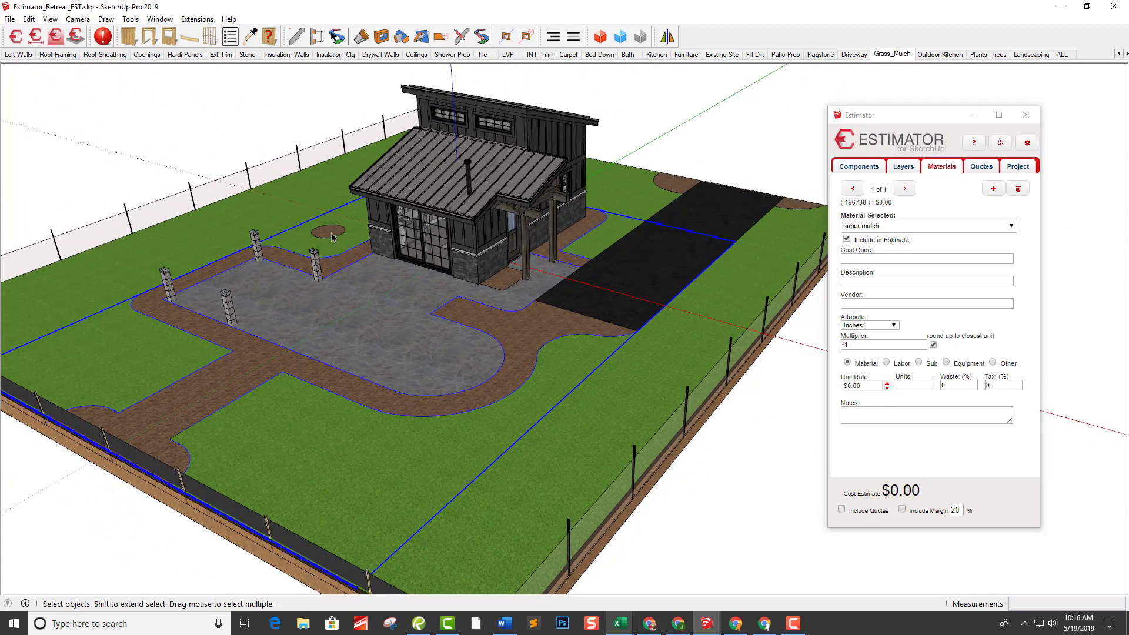
click(689, 187)
click(790, 204)
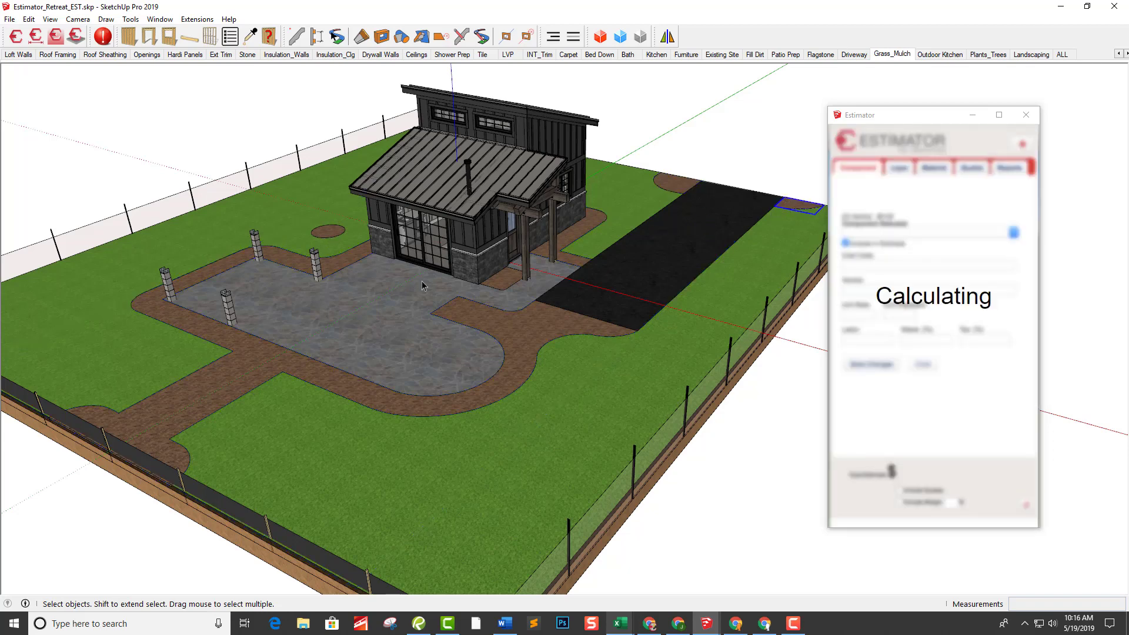
click(518, 327)
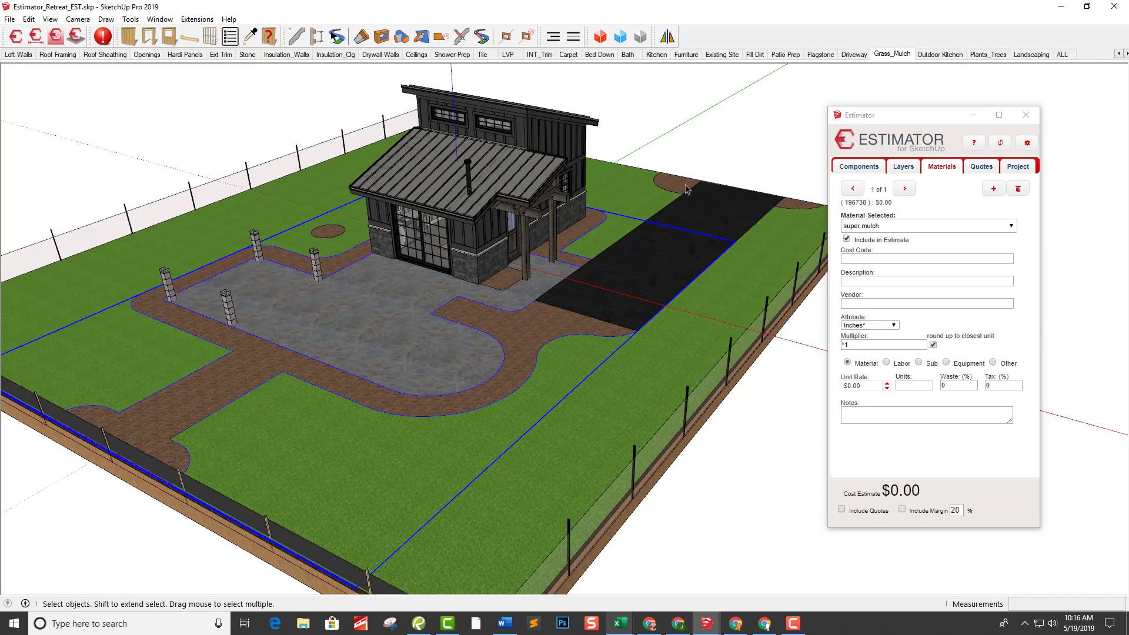
click(908, 170)
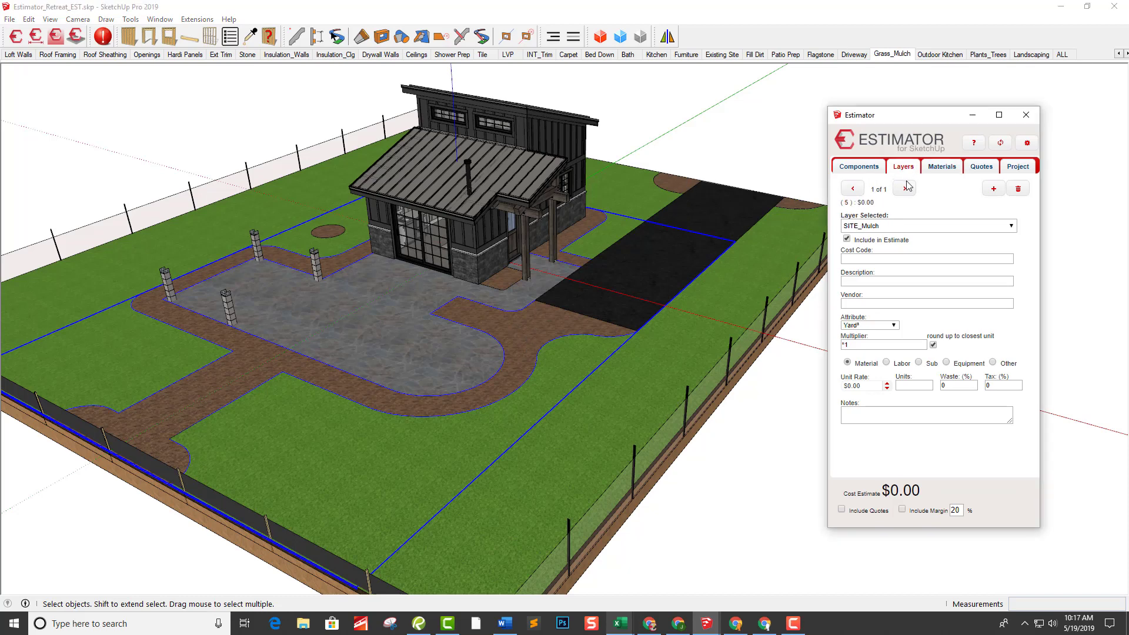
click(869, 281)
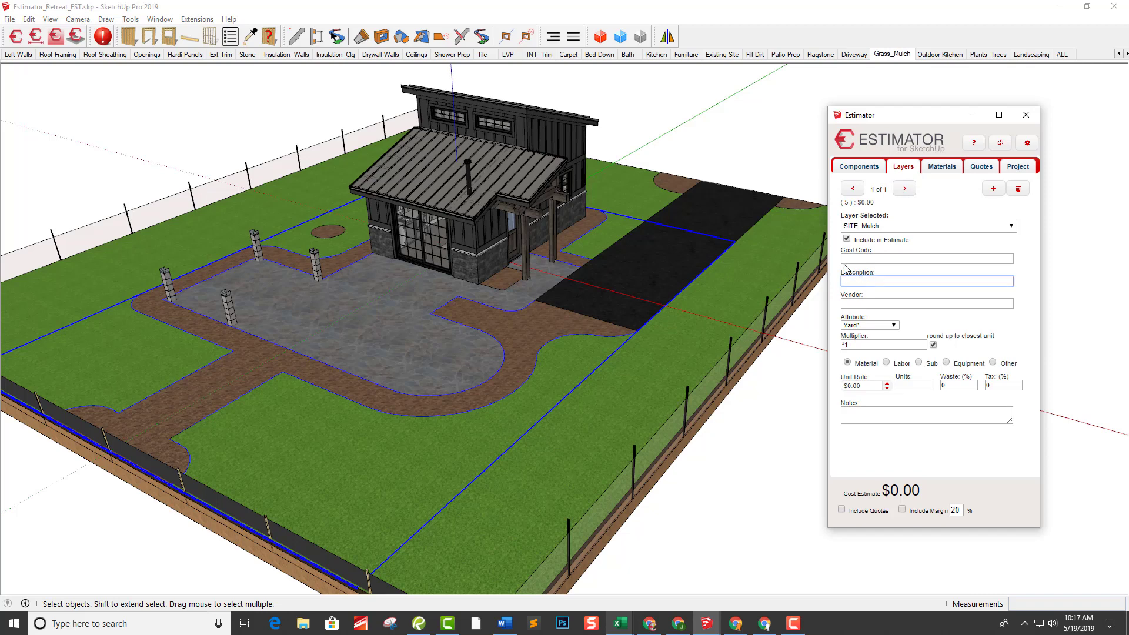
text(mul)
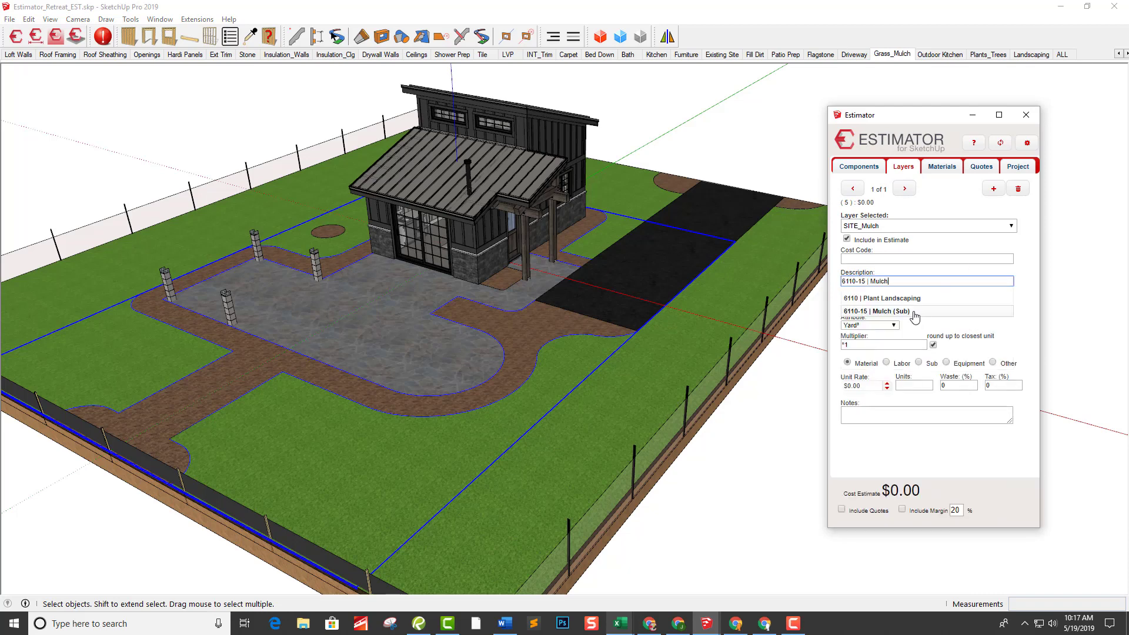
click(911, 311)
click(920, 304)
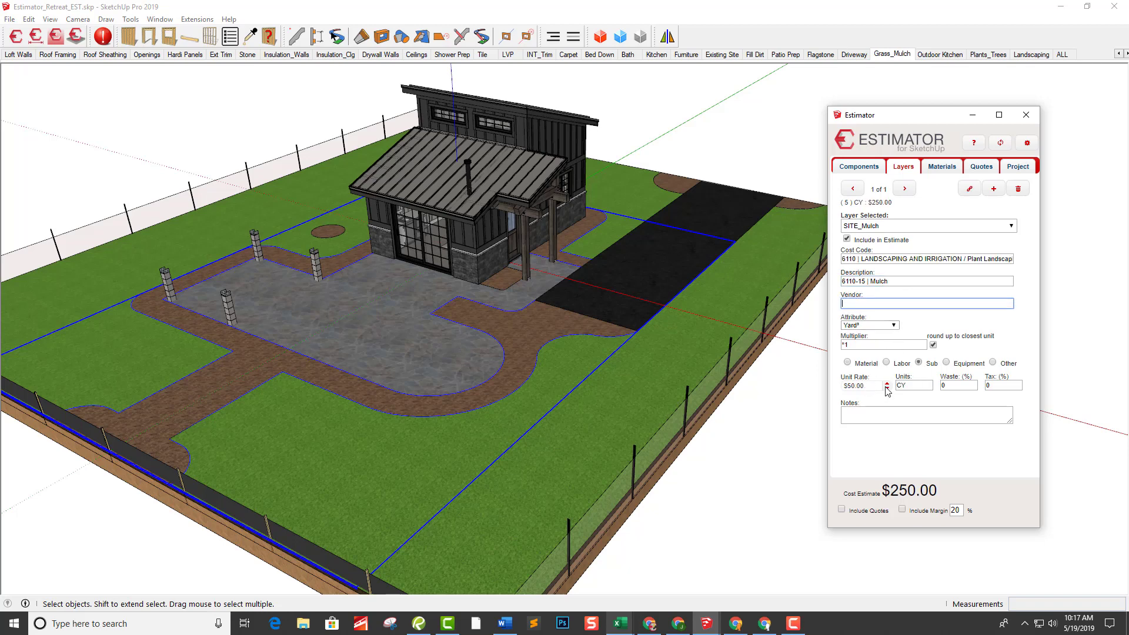
Check the mulch cost of the small driveway beds and of all four mulch beds selected together.
middle_drag(782, 229, 684, 204)
click(685, 194)
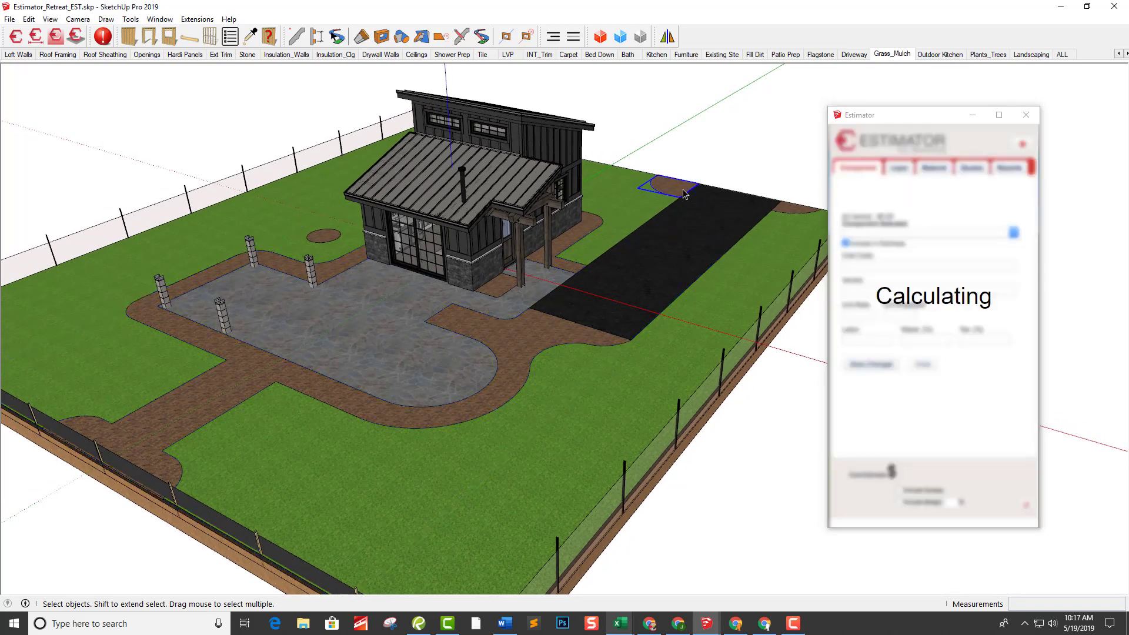
click(792, 211)
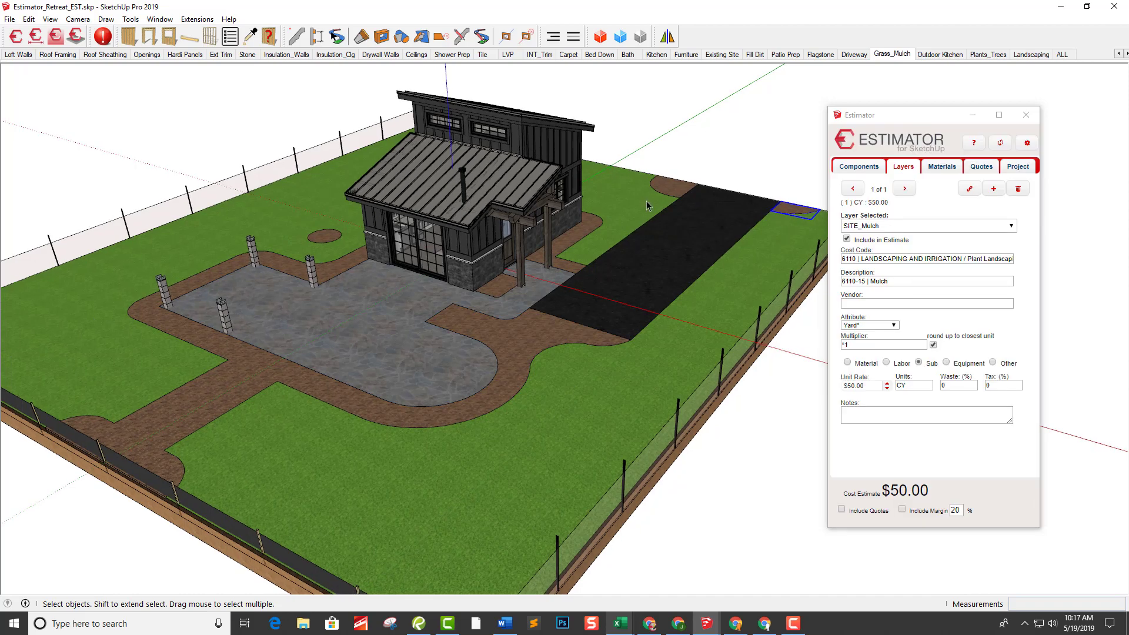
shift+click(667, 194)
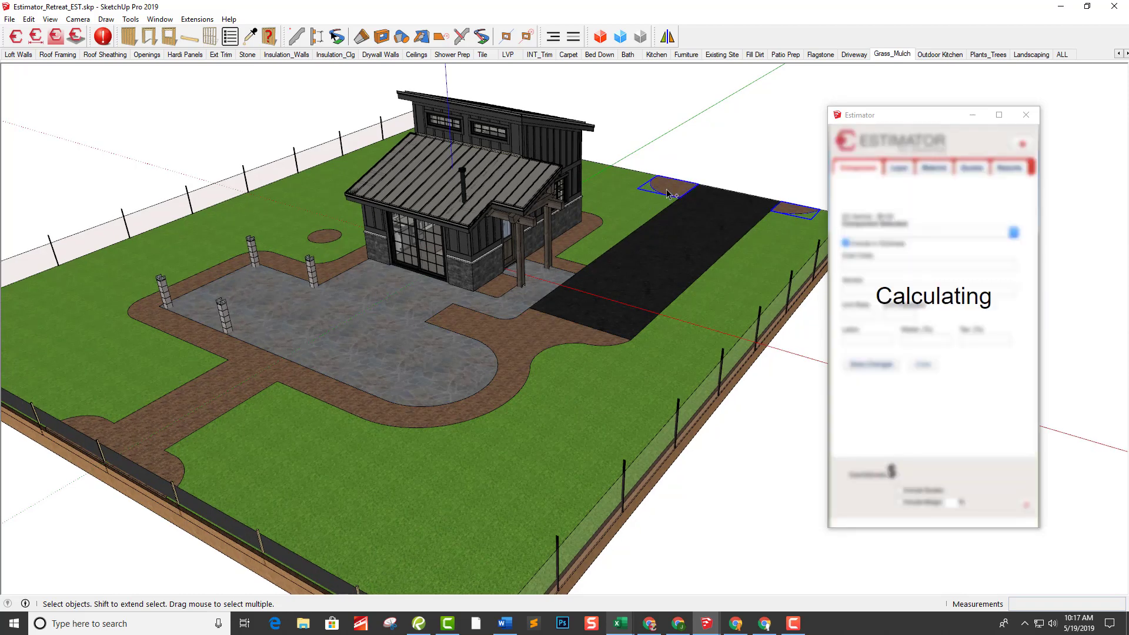
shift+click(526, 344)
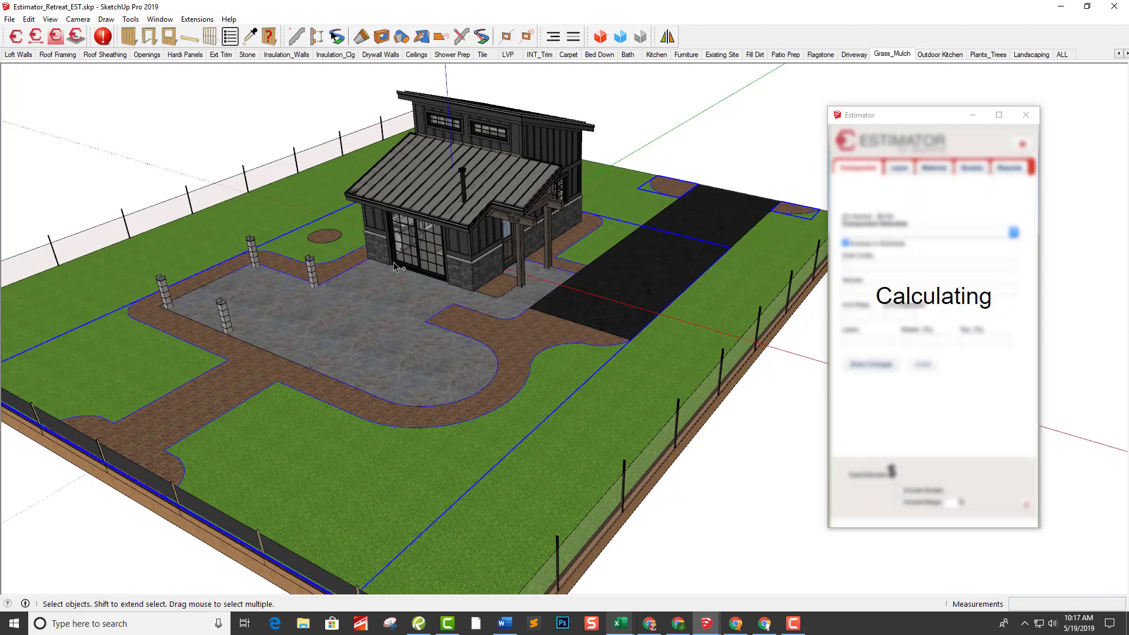
shift+click(324, 236)
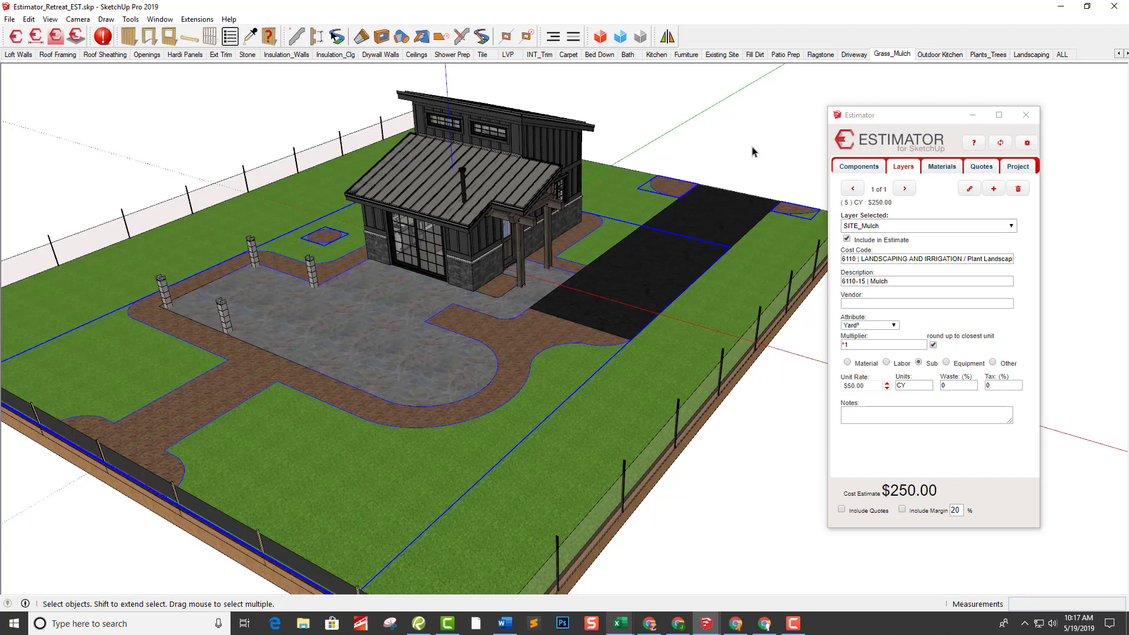
Switch to the Outdoor Kitchen scene and assign the cost item 6370-00 | Pergola Timber Frame Kit (Sub) to the Pergola component.
click(937, 57)
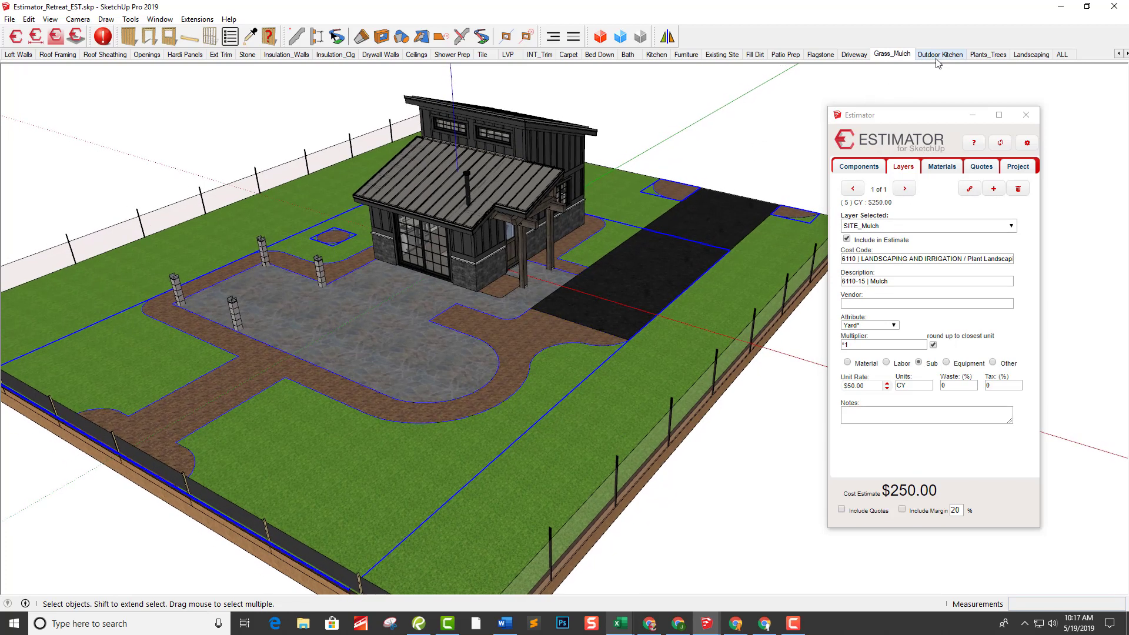
click(940, 56)
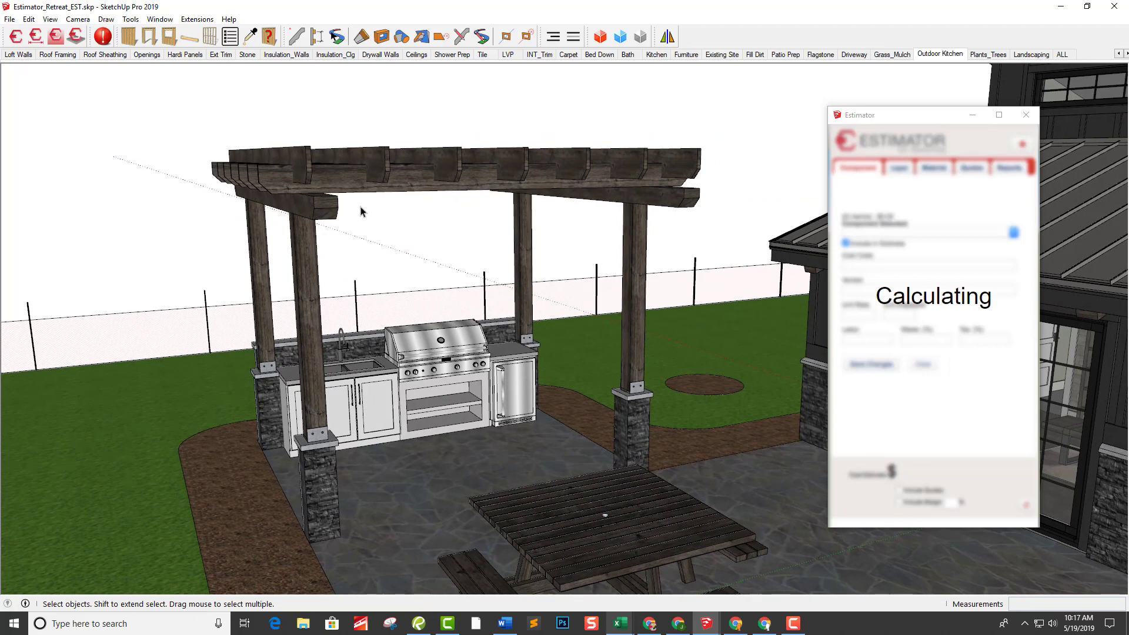
click(466, 170)
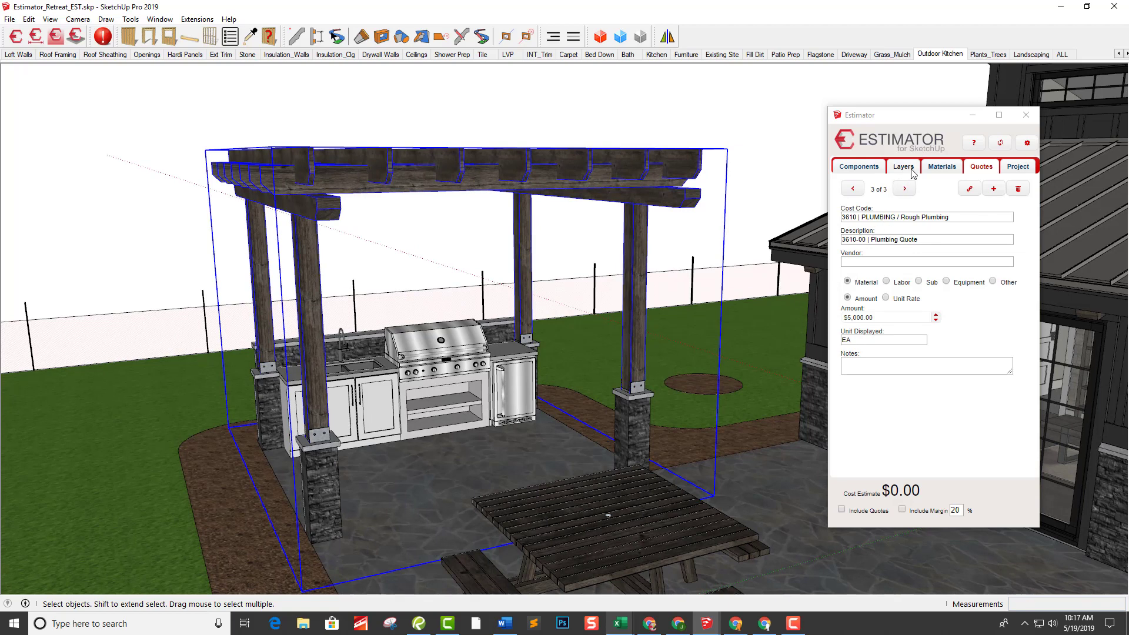
click(863, 170)
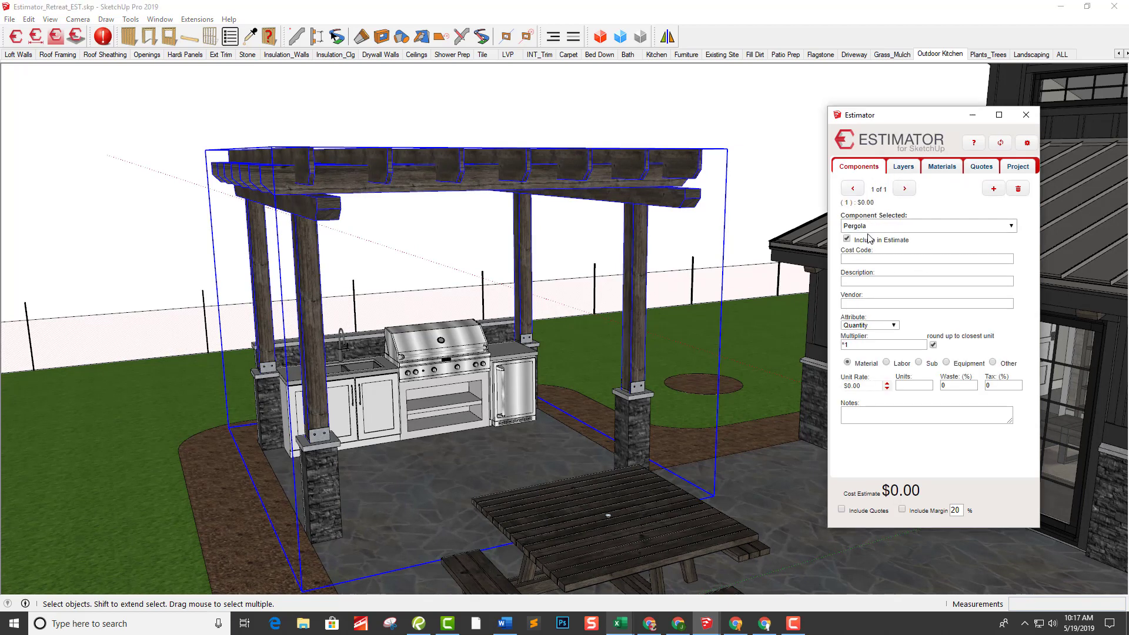
click(870, 282)
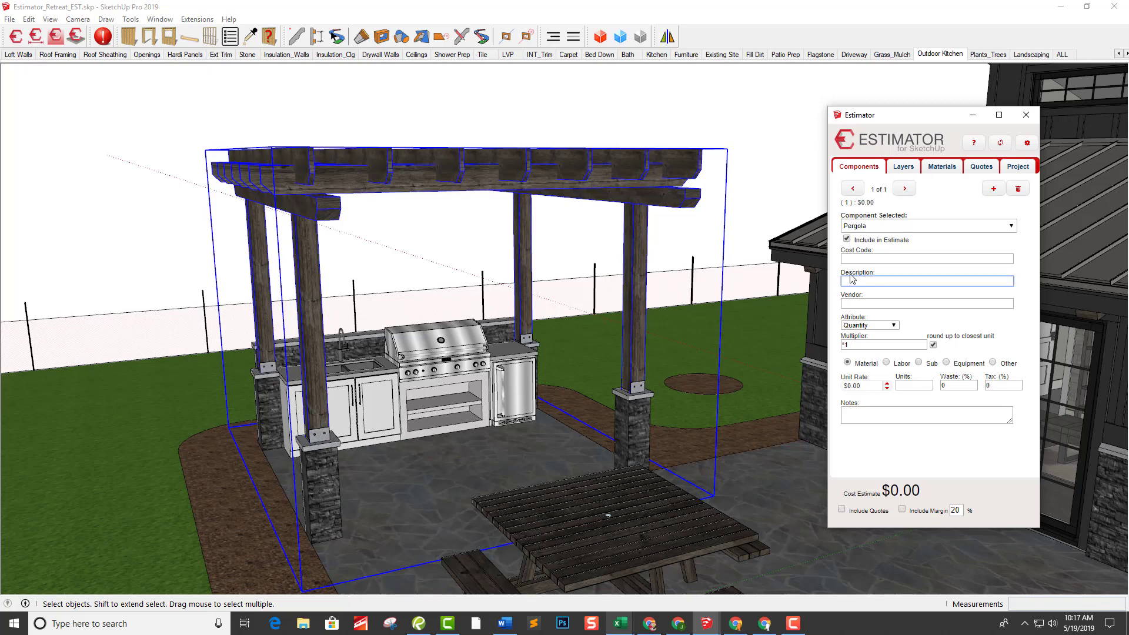
text(per)
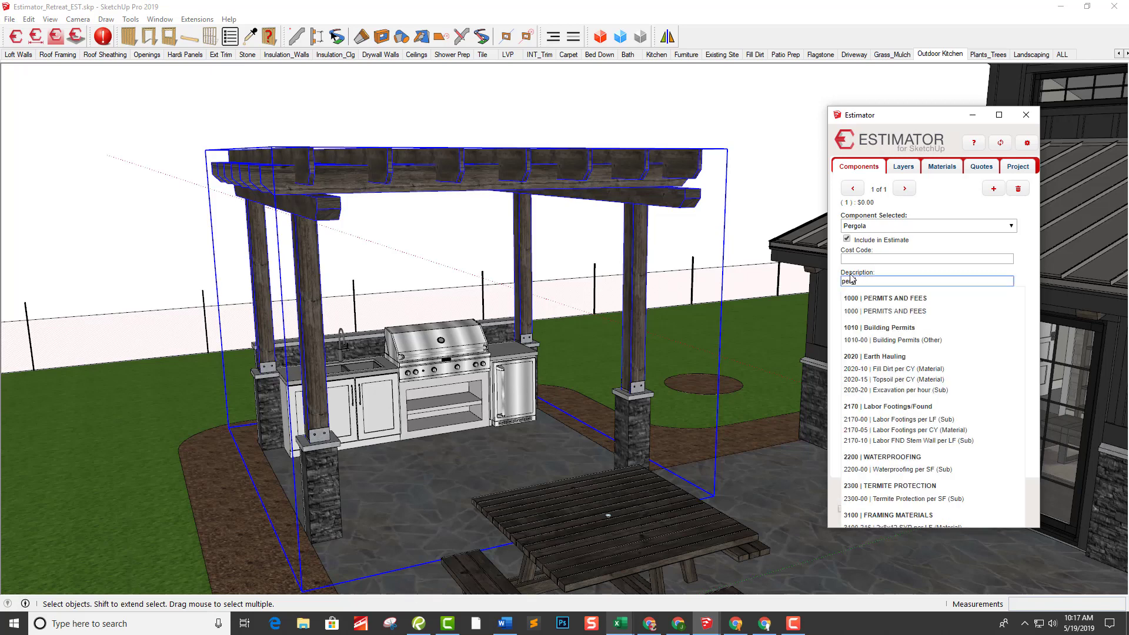
text(go)
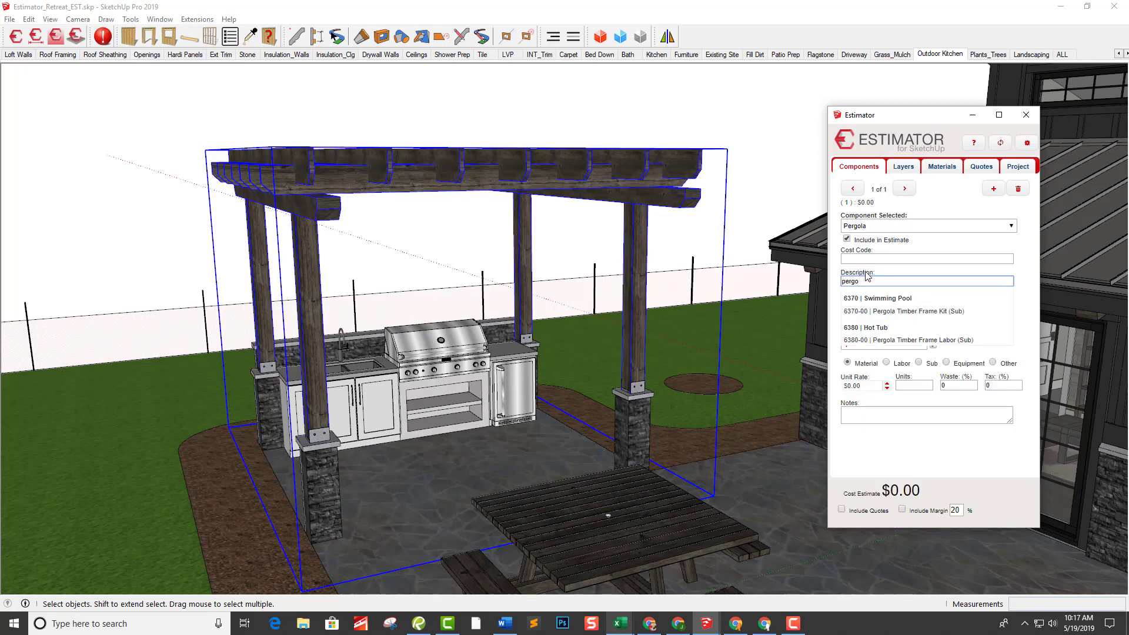
click(920, 311)
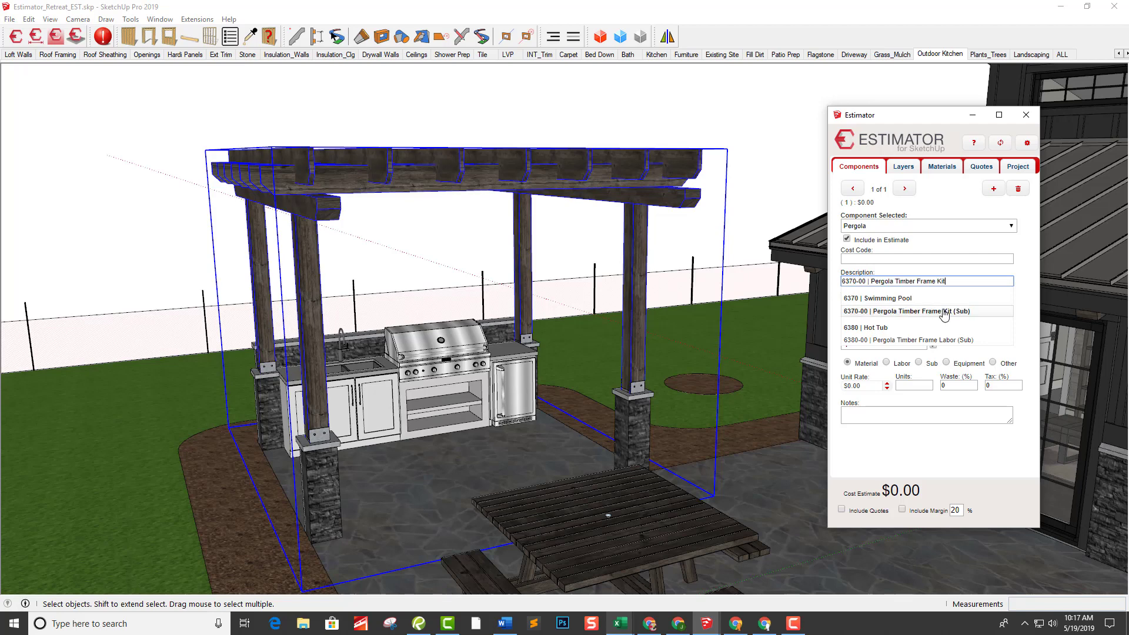
click(952, 342)
click(929, 313)
click(928, 315)
click(925, 304)
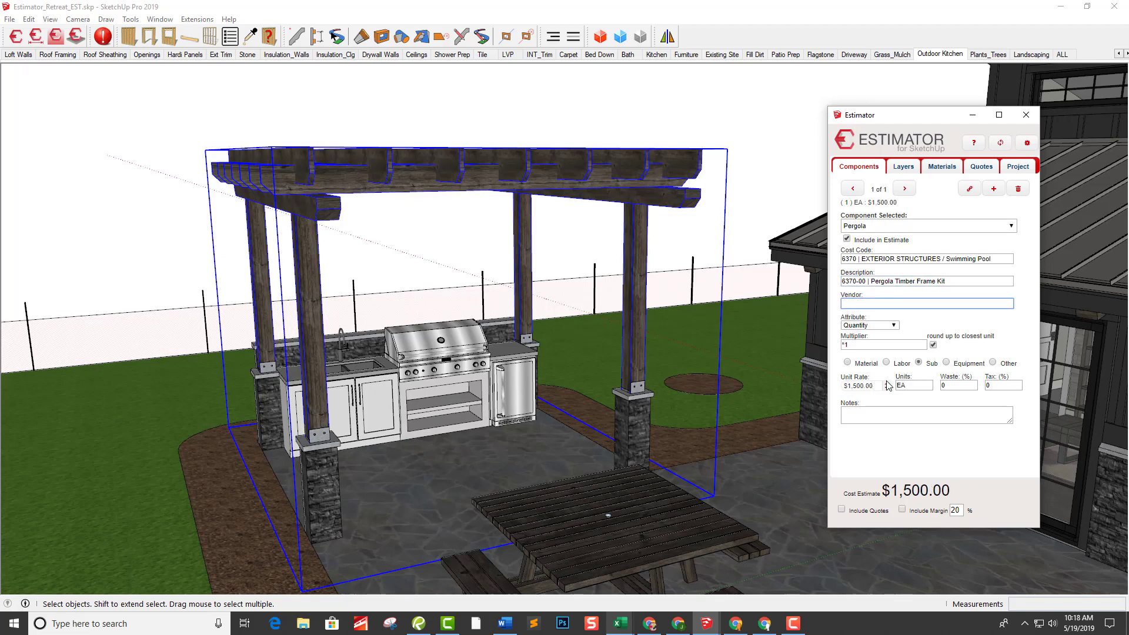
Add a second cost item to the Pergola component and set it to 6380-00 | Pergola Timber Frame Labor (Sub).
click(993, 189)
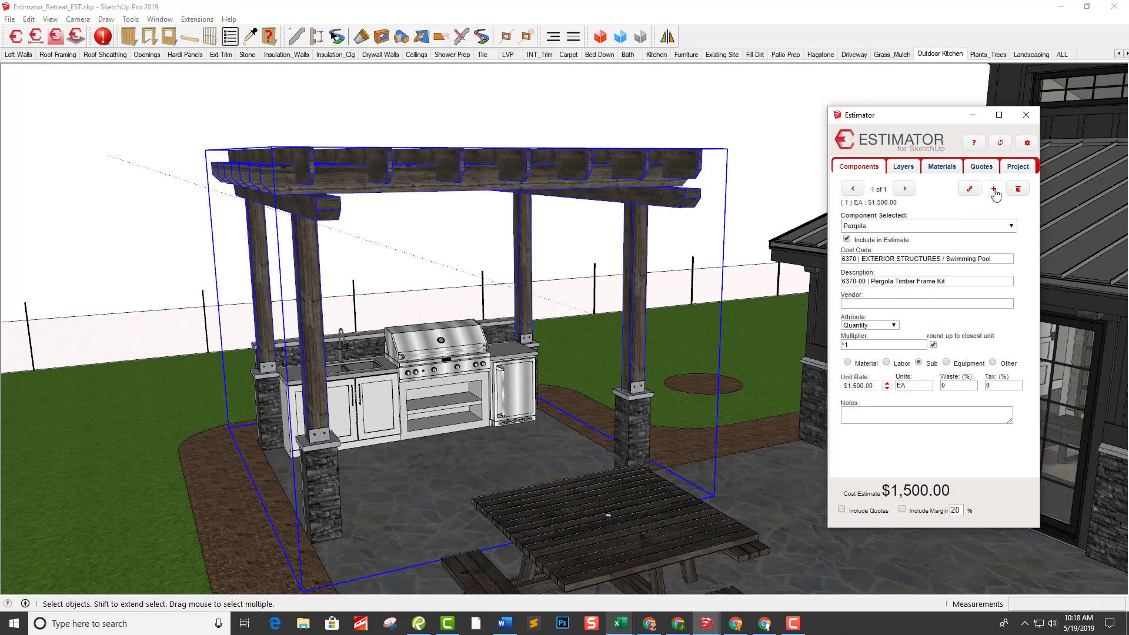
click(922, 282)
text(pergo)
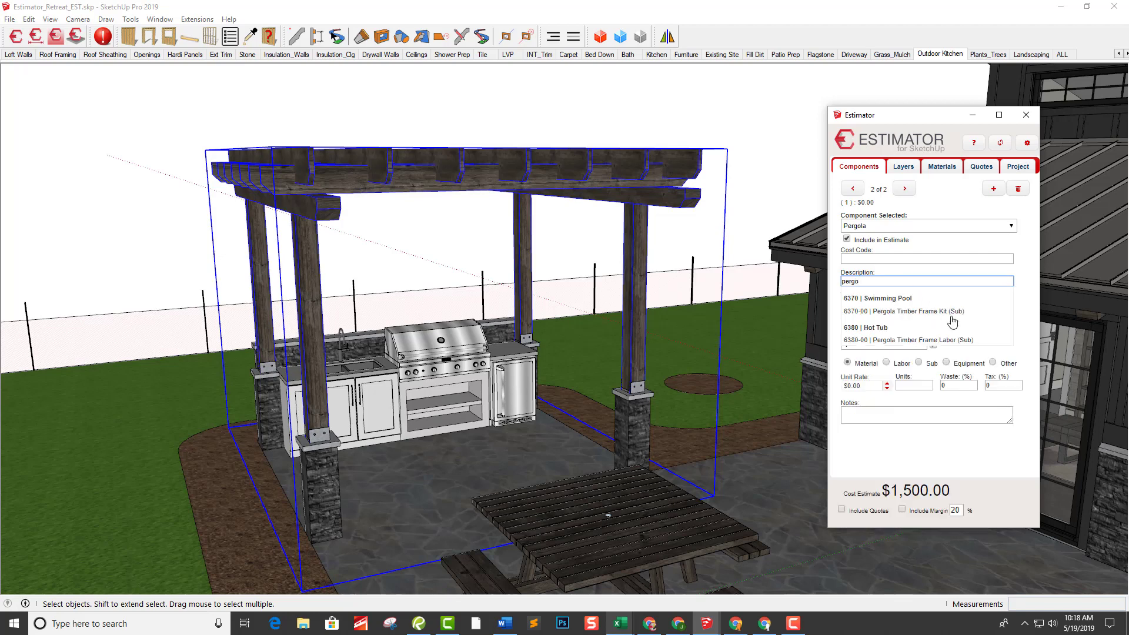
click(940, 340)
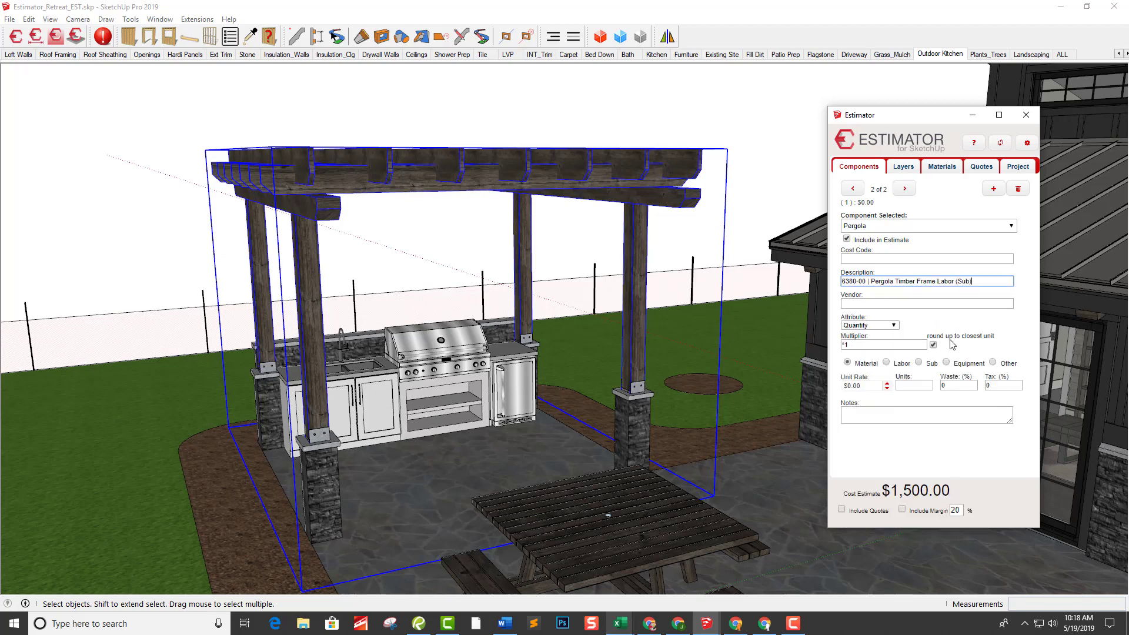
click(944, 304)
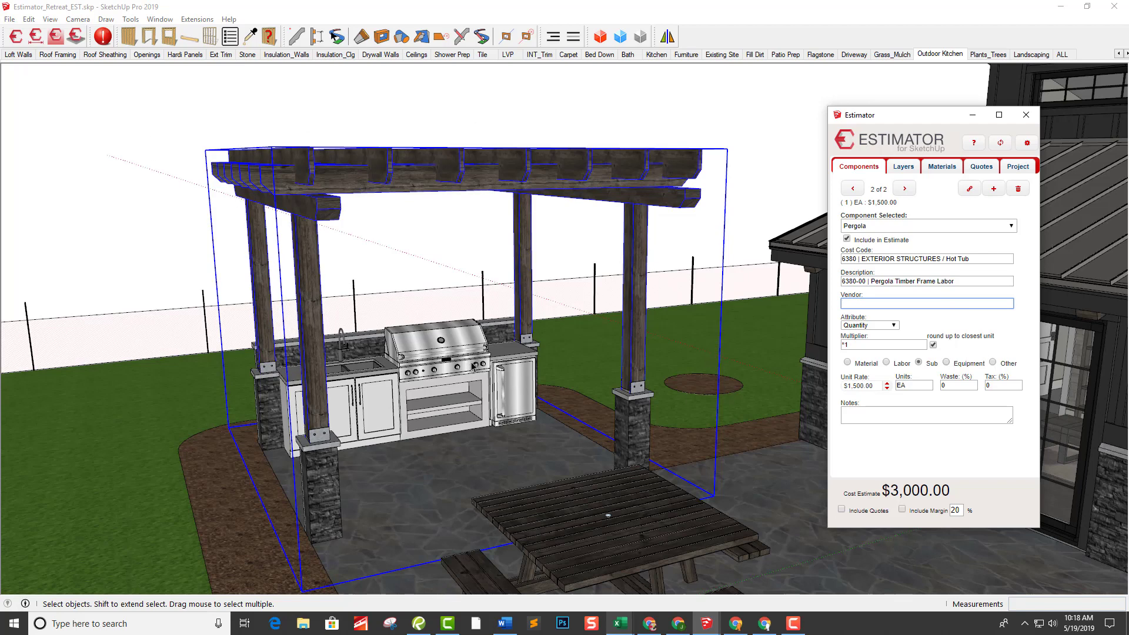
Check the material cost item assigned to the pergola's stone column bases and the stone wall behind the kitchen.
middle_drag(501, 294, 518, 221)
middle_drag(656, 223, 531, 348)
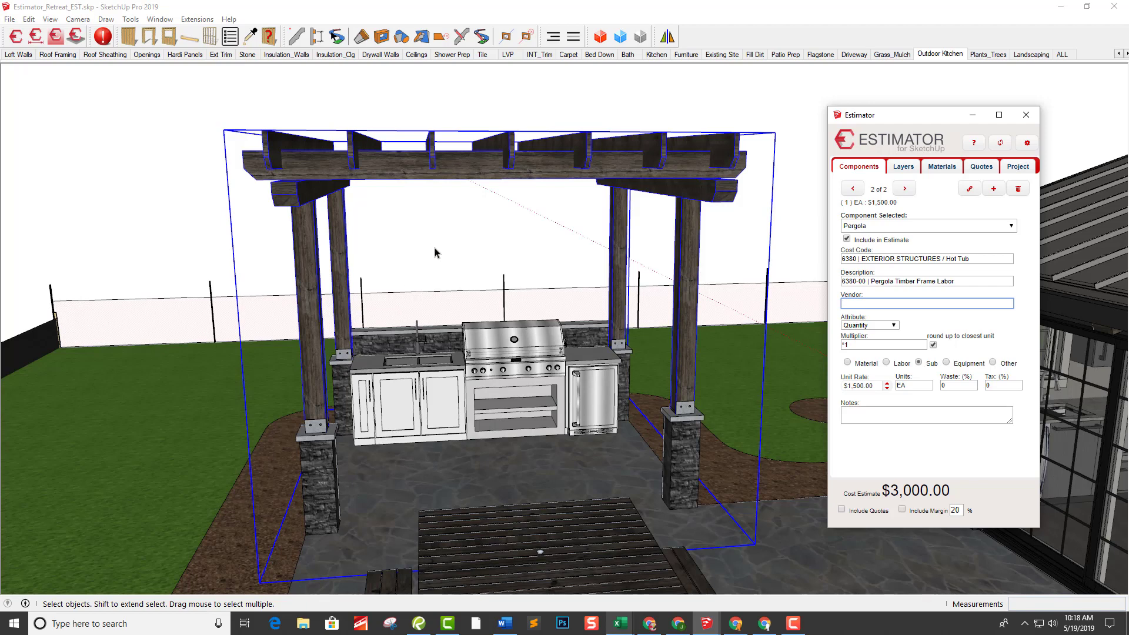
middle_drag(473, 244, 436, 478)
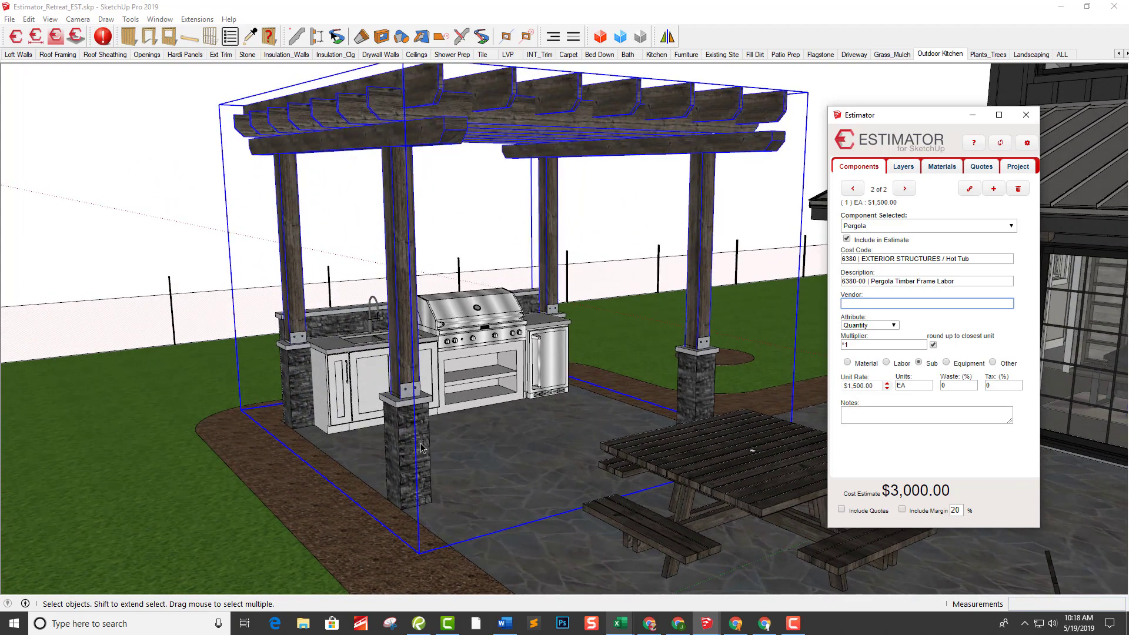
click(421, 448)
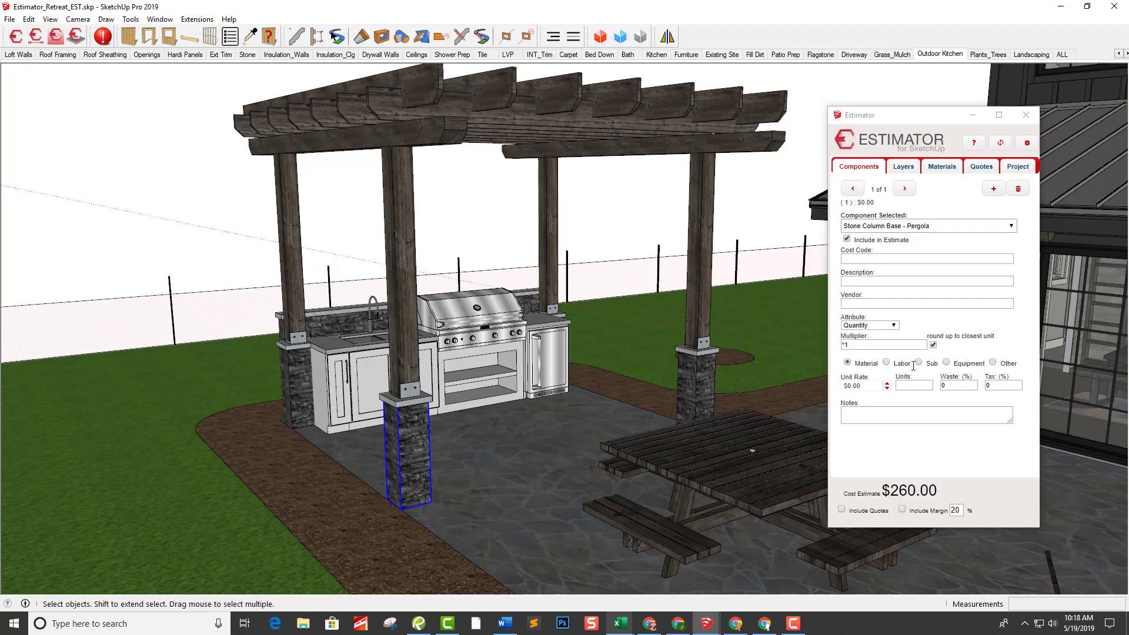
click(940, 167)
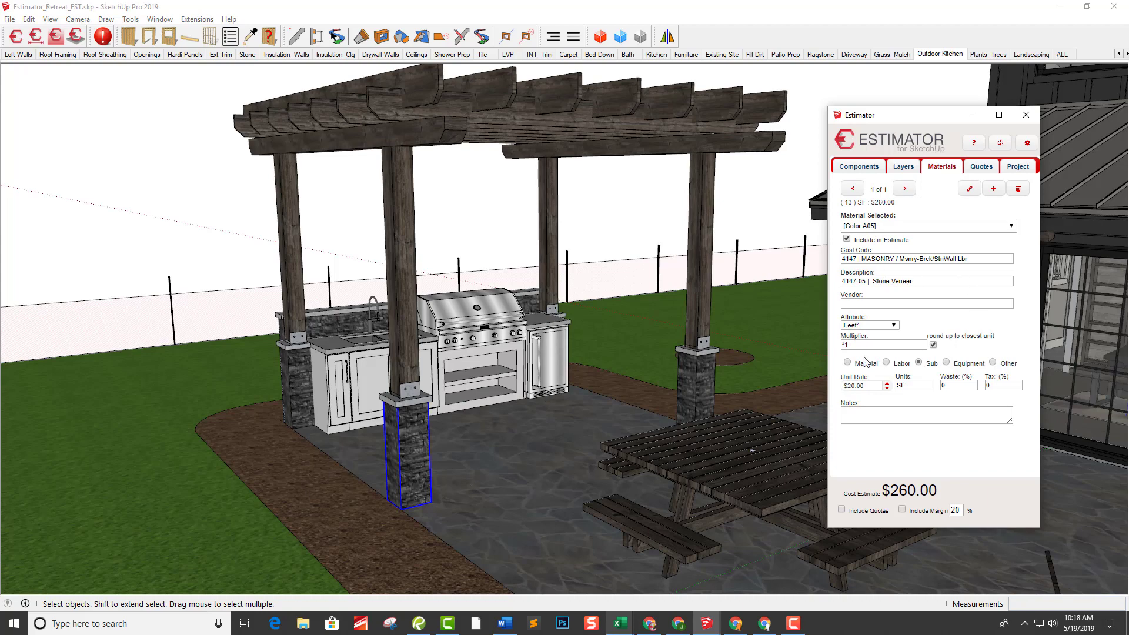
middle_drag(679, 490, 321, 350)
click(321, 349)
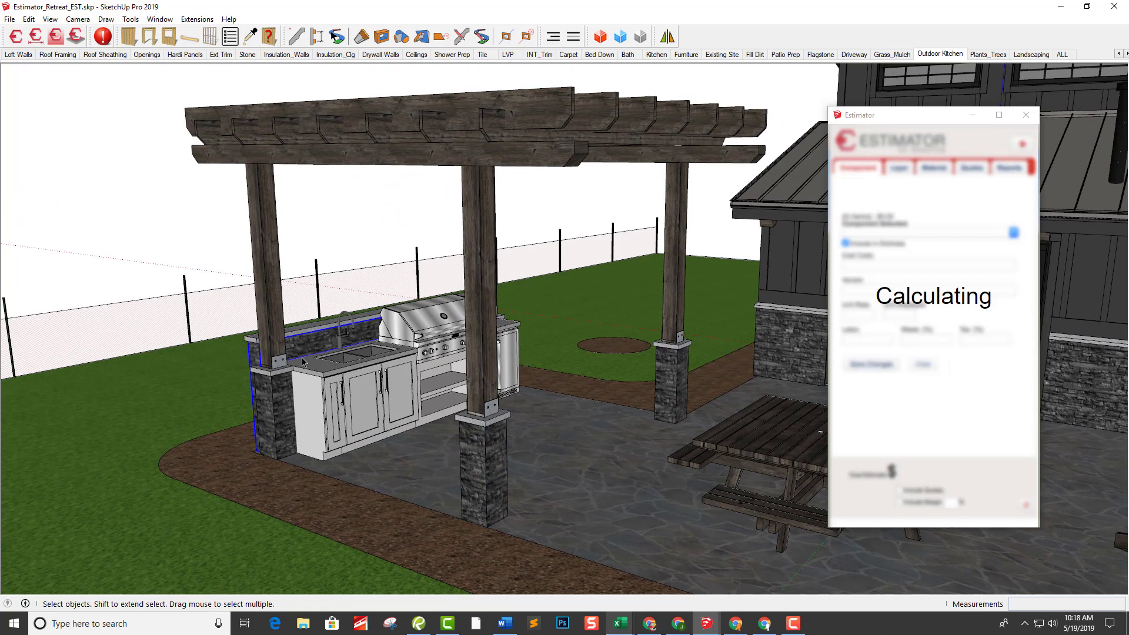
click(282, 405)
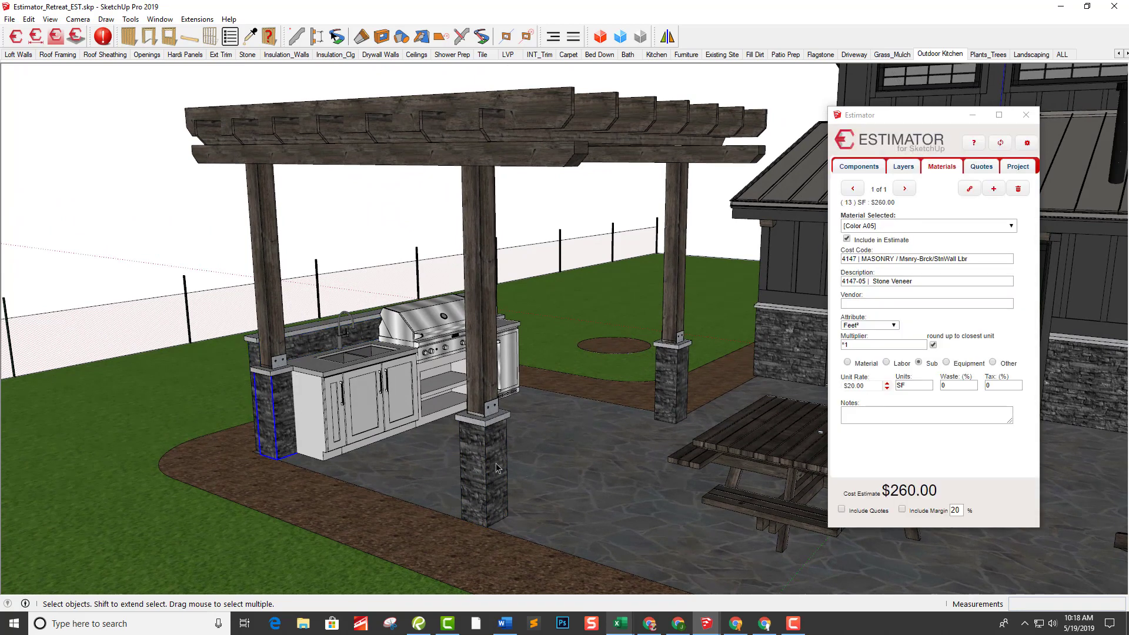
Select the outdoor kitchen and assign the cost item 6390-02 | Outdoor Kitchen Sink to its Sink_Outdoors component.
middle_drag(496, 464, 405, 407)
scroll(440, 344, up, 5)
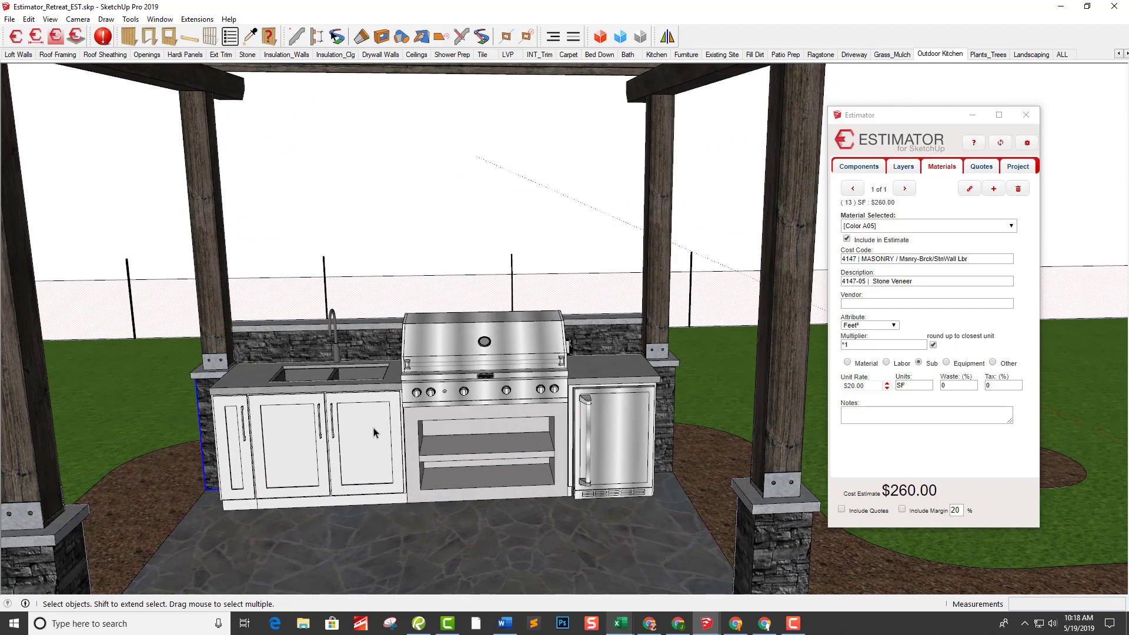
click(373, 428)
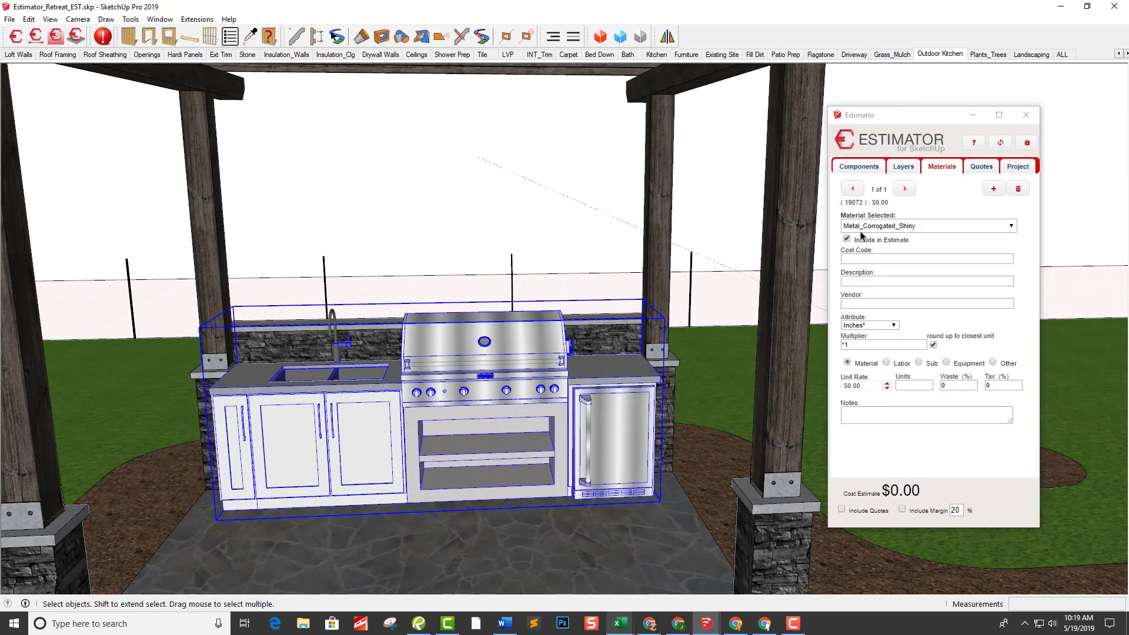
click(860, 169)
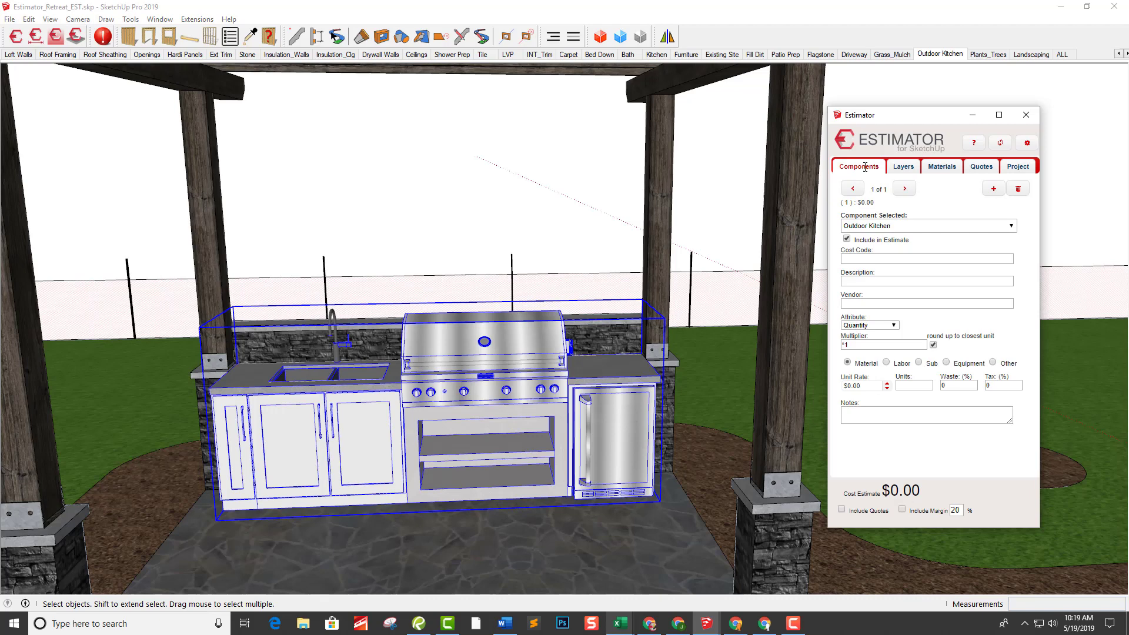
click(884, 227)
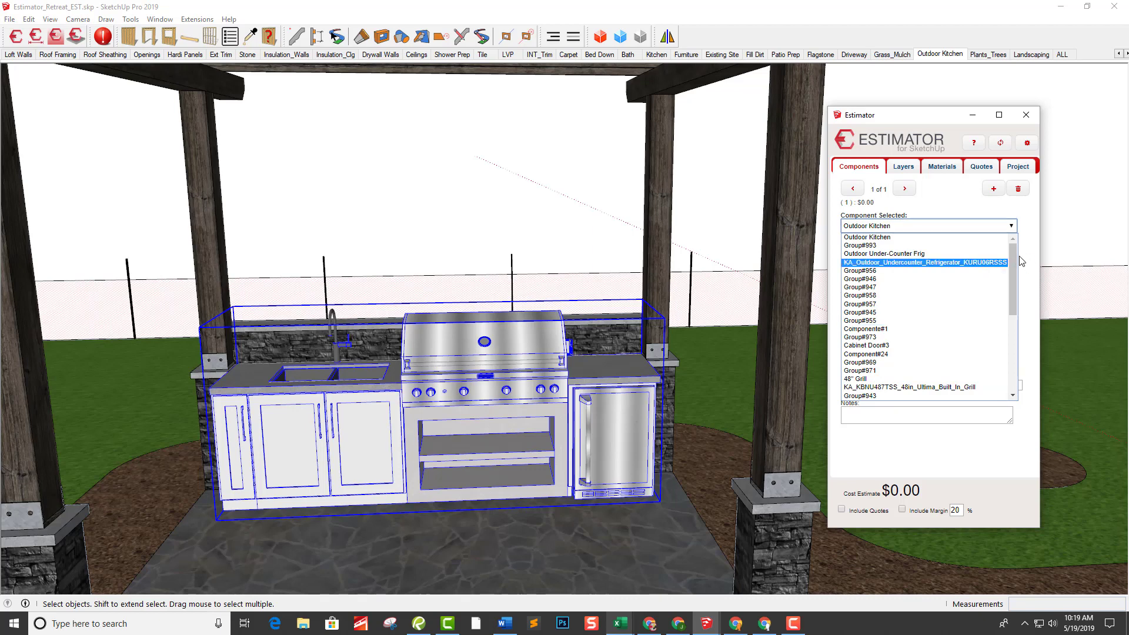
drag(1013, 269, 1024, 358)
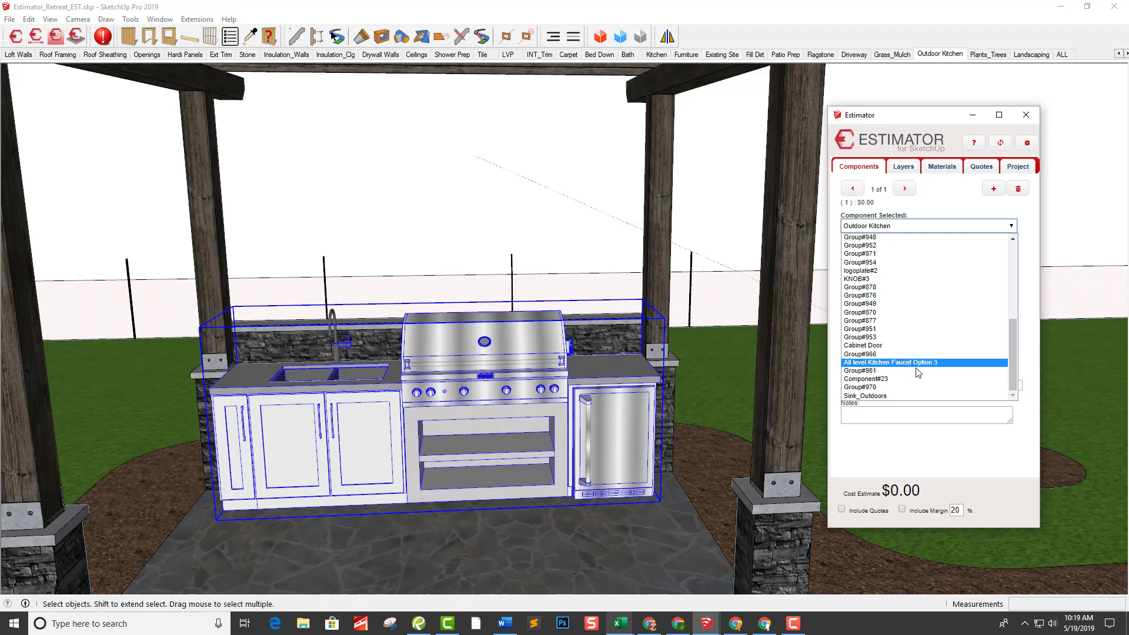
click(898, 397)
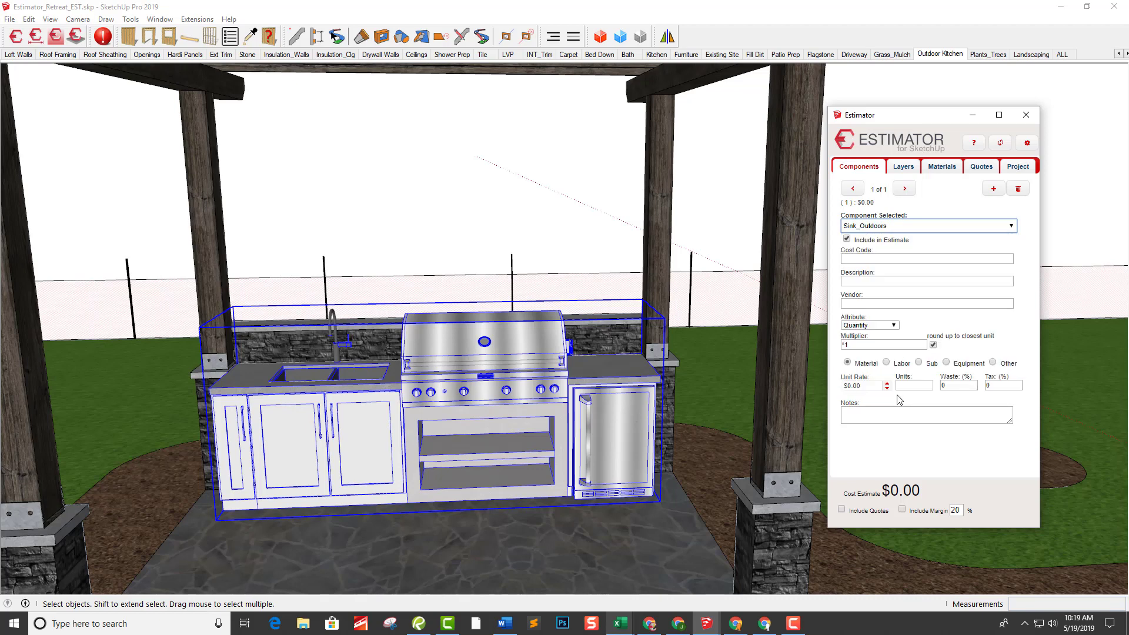
click(885, 287)
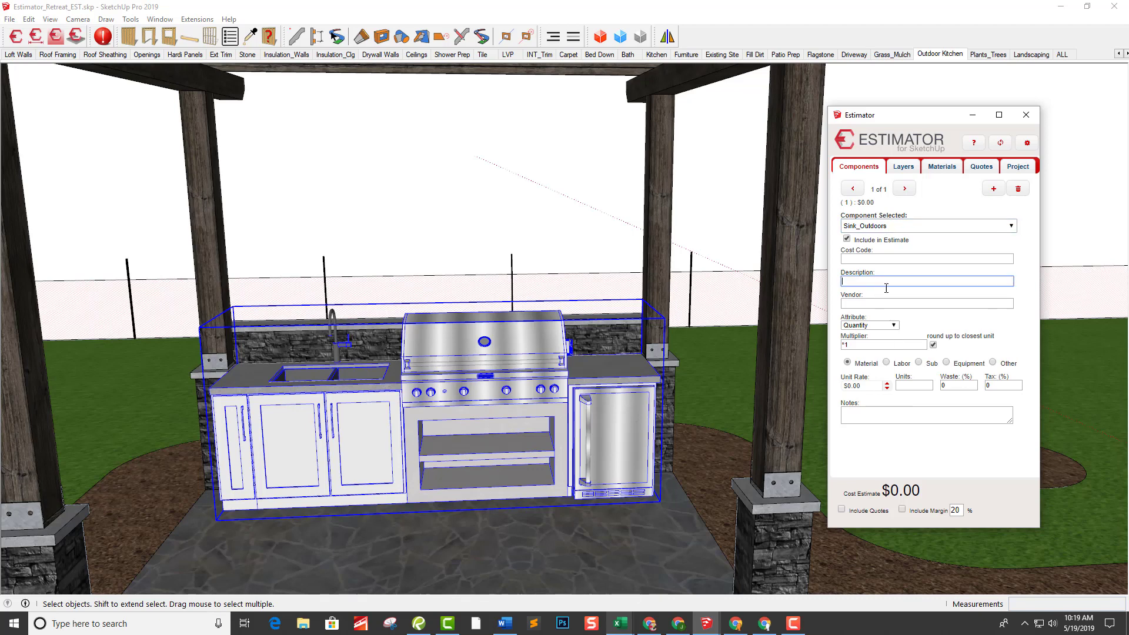
text(sink)
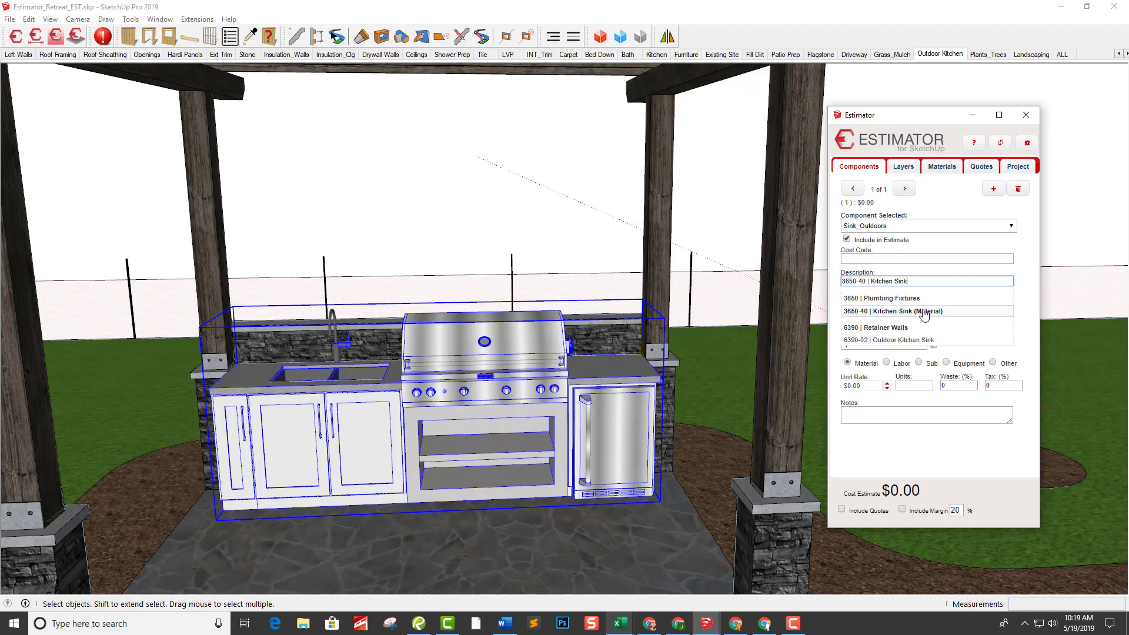
click(917, 341)
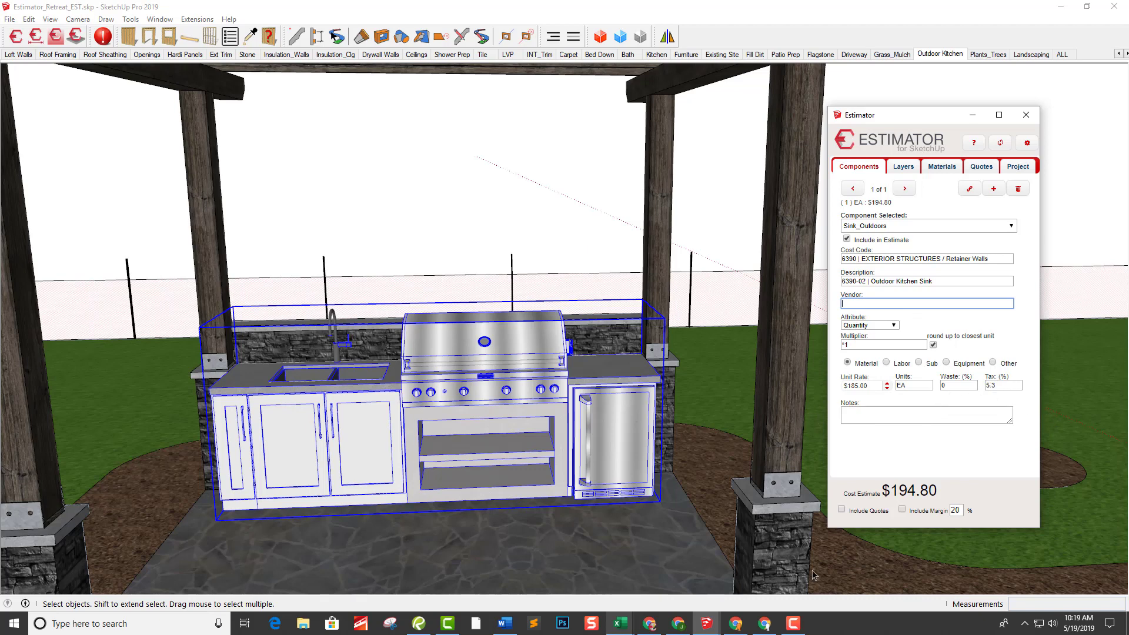
Assign the cost item 6390-03 | Outdoor Kitchen Faucet to the outdoor kitchen's All level Kitchen Faucet Option 3 component.
mouse_move(619, 618)
click(880, 228)
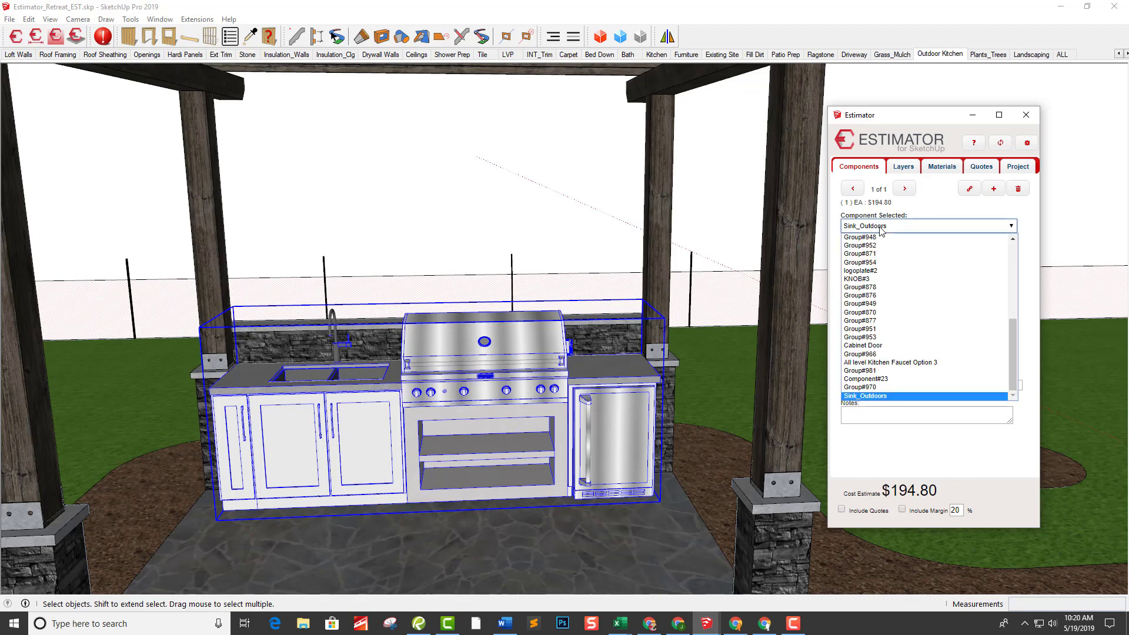
click(863, 363)
click(870, 279)
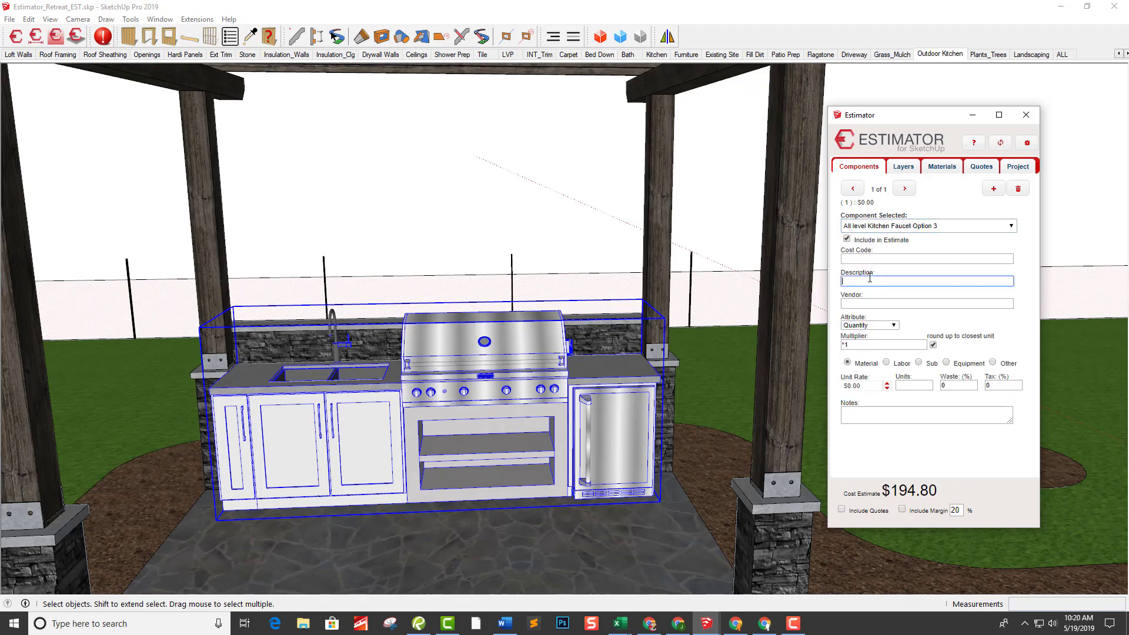
text(1a)
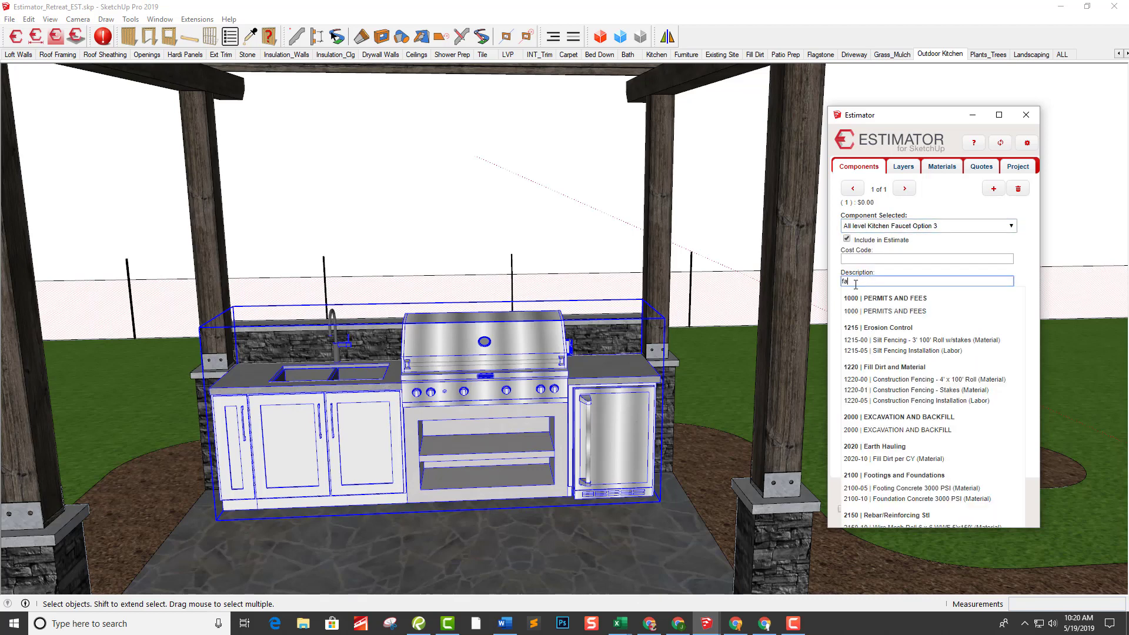
text(u)
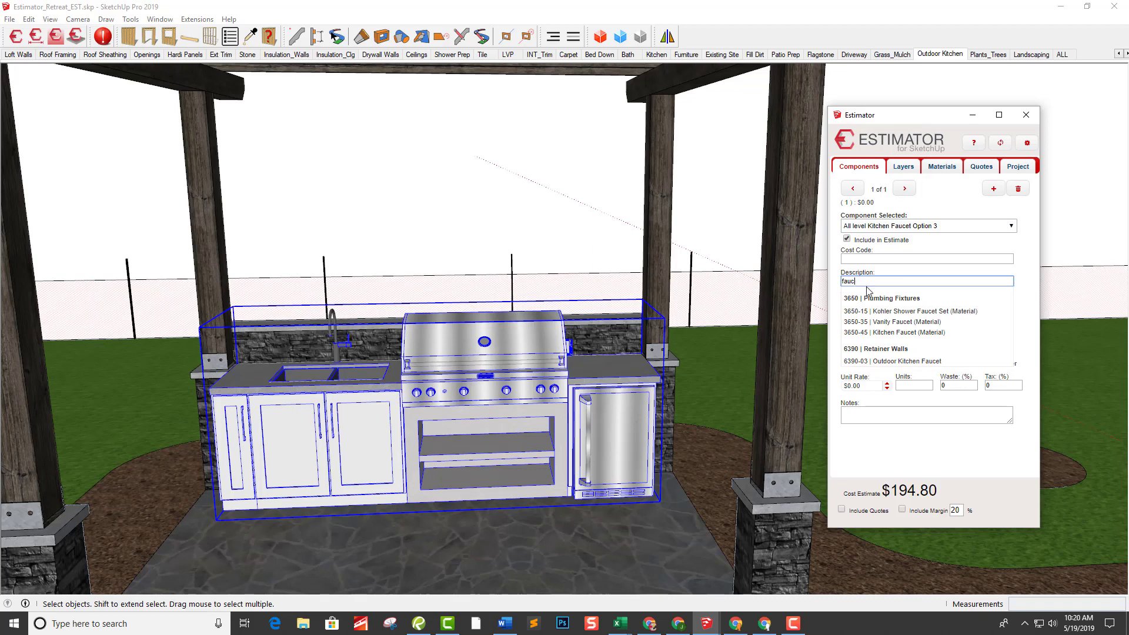
click(927, 362)
click(914, 304)
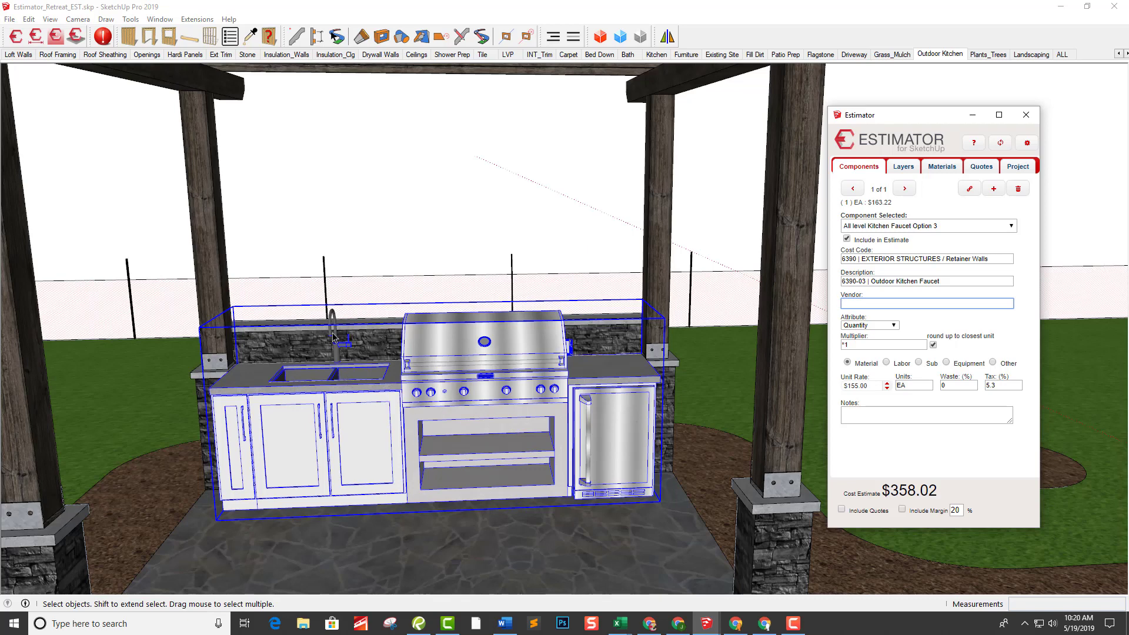
Assign the cost item 6390-03 | 48" Gas Grill to the outdoor kitchen's 48" Grill component.
click(891, 226)
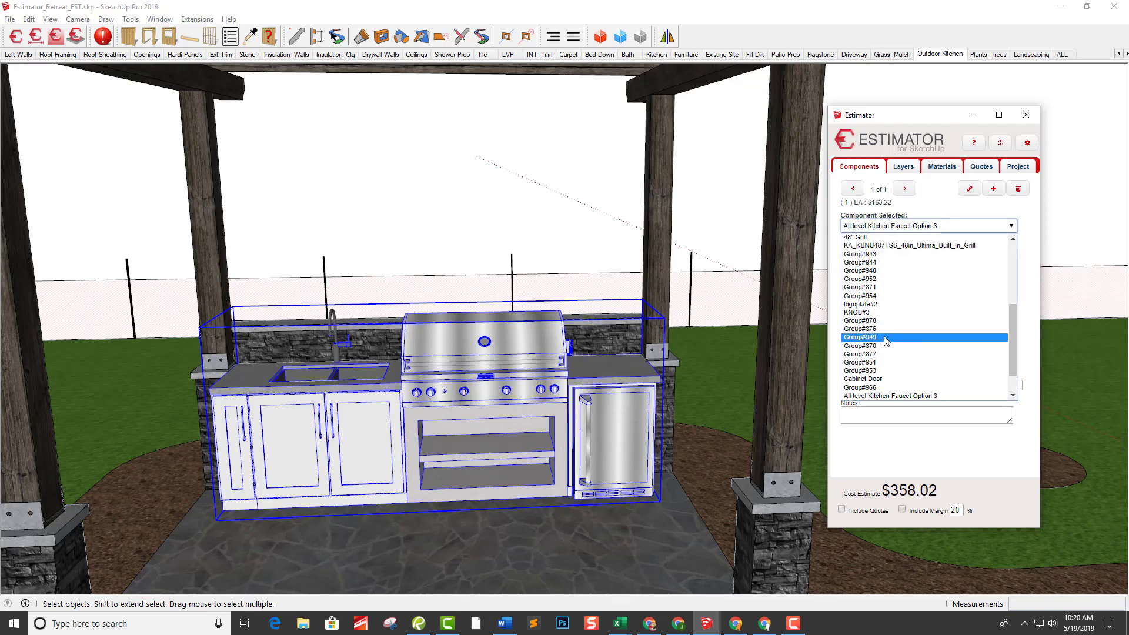
scroll(886, 341, up, 2)
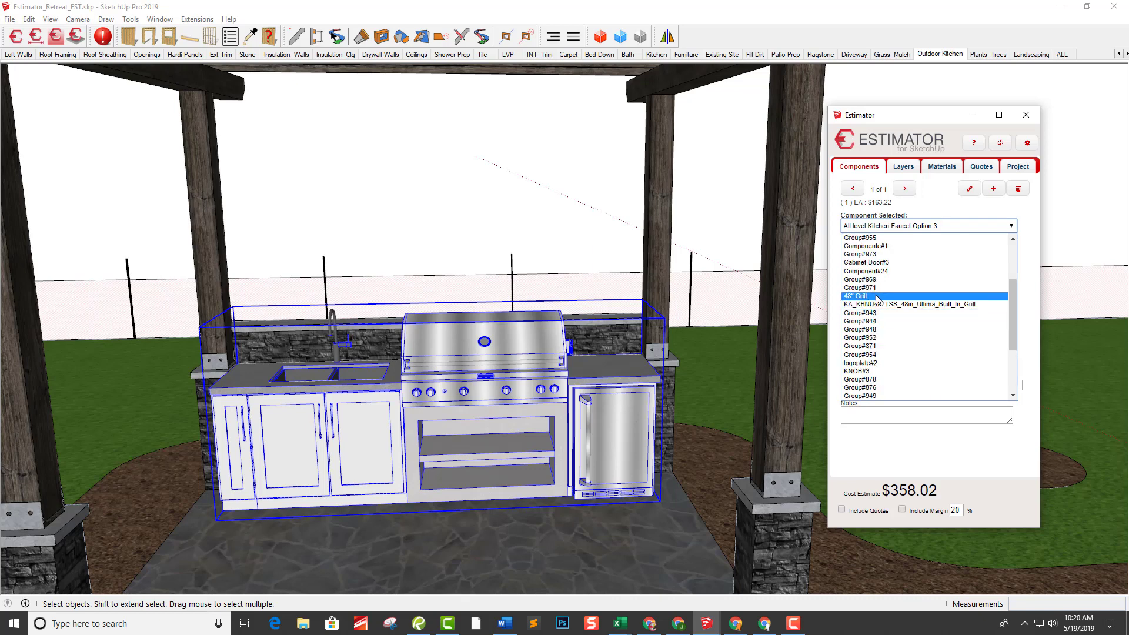
click(876, 296)
click(876, 281)
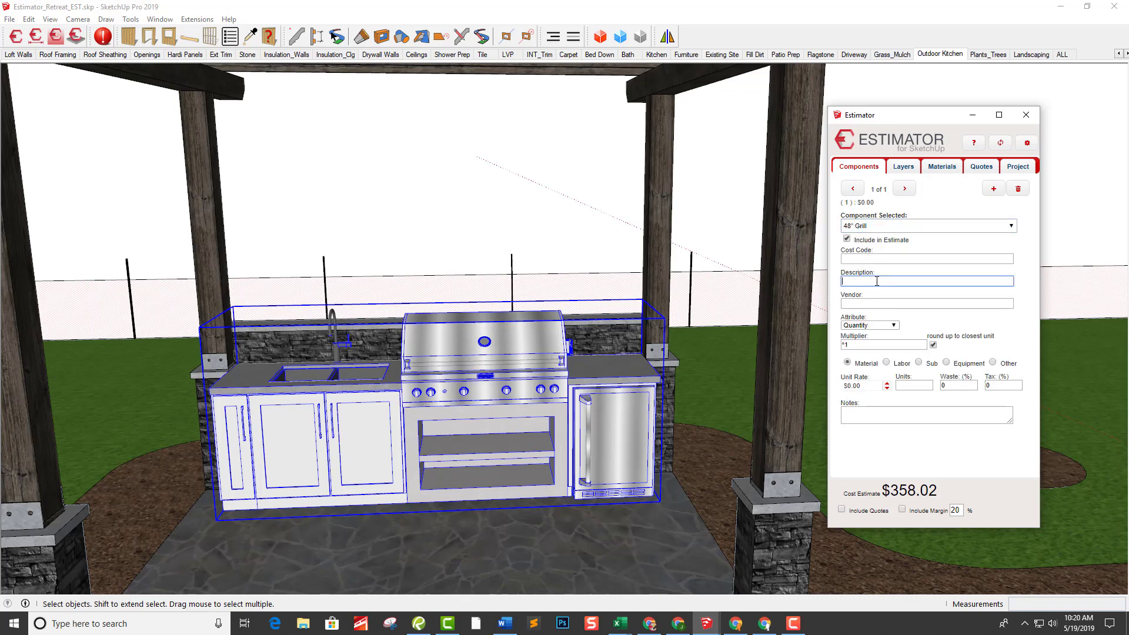
text(gri)
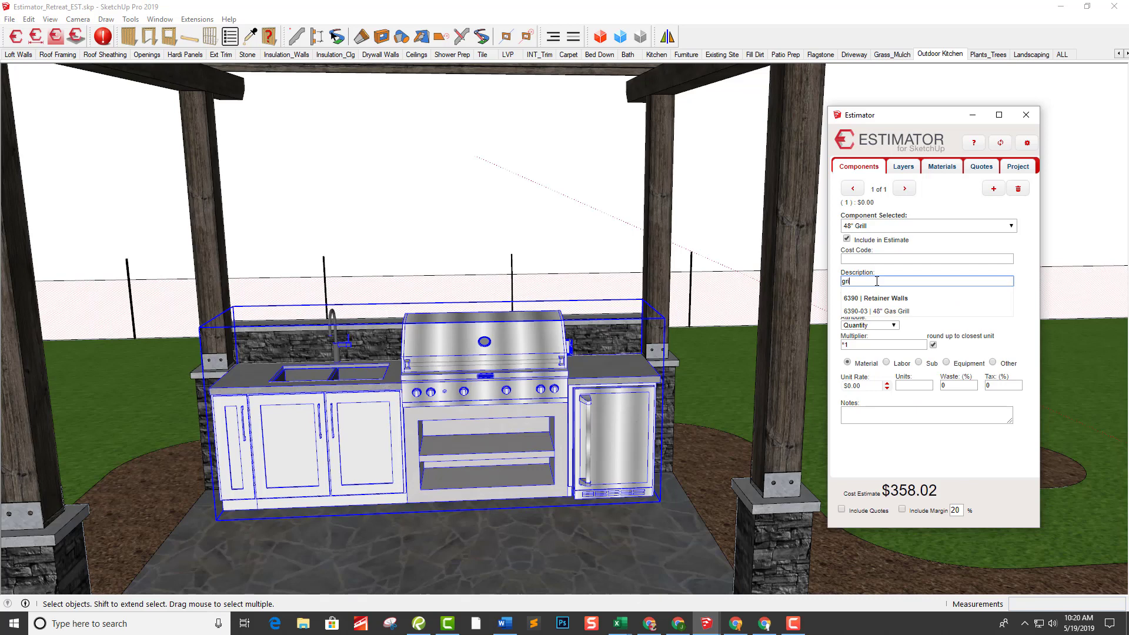
click(914, 311)
click(908, 301)
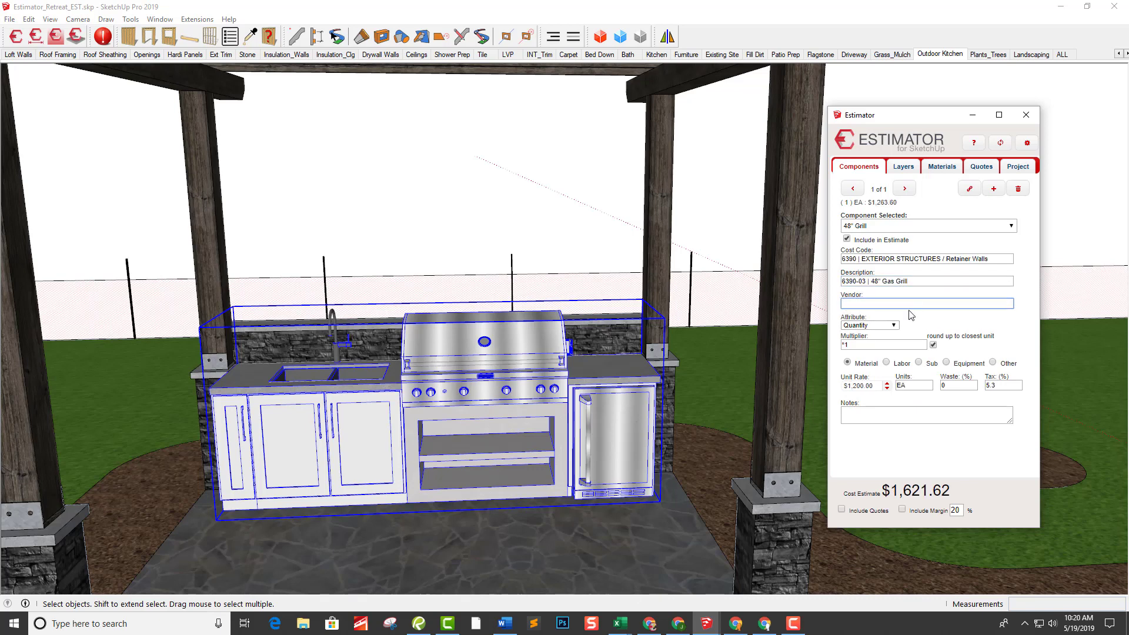
Assign the cost item 6390-02 | Outdoor Under-counter Refrigerator to the KA_Outdoor_Undercounter_Refrigerator_KURU06RSSS component of the outdoor kitchen.
click(873, 226)
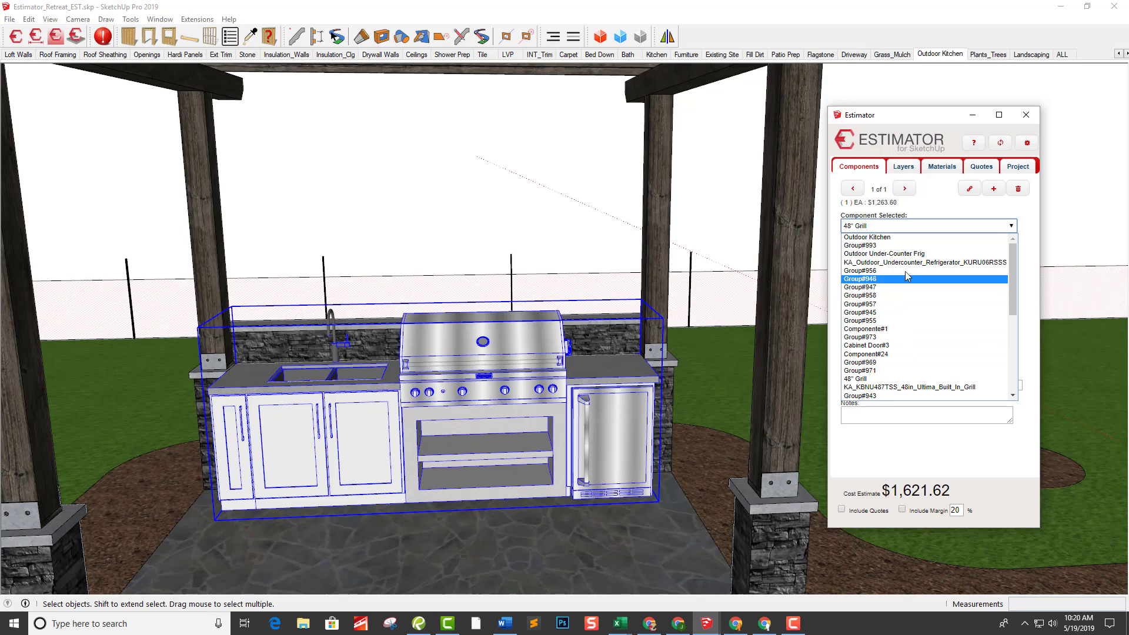
click(910, 263)
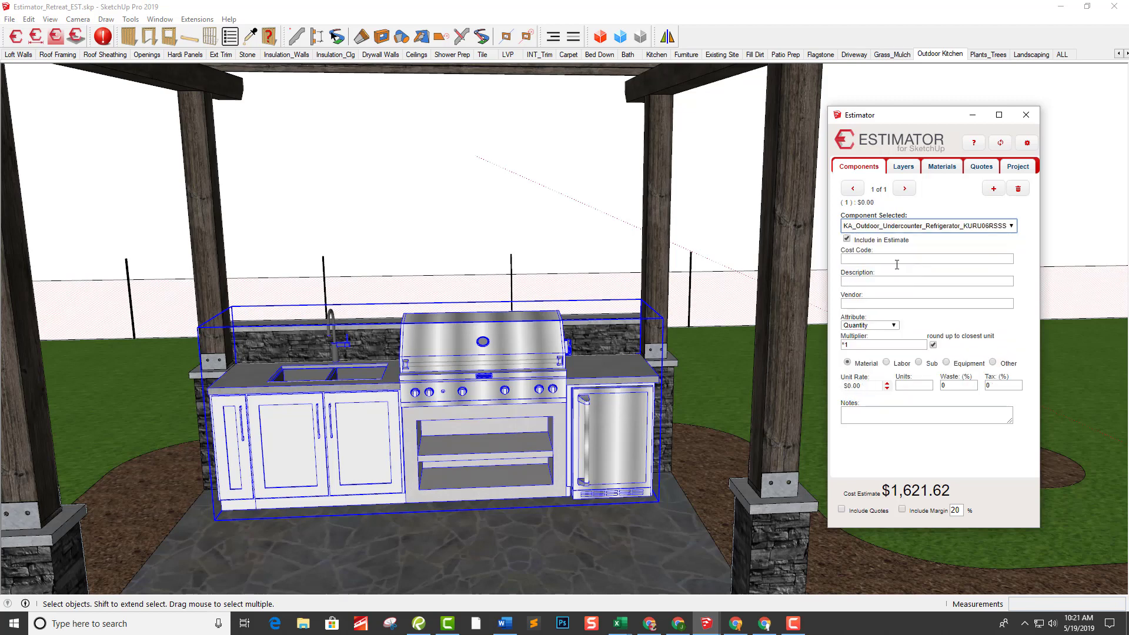
click(896, 281)
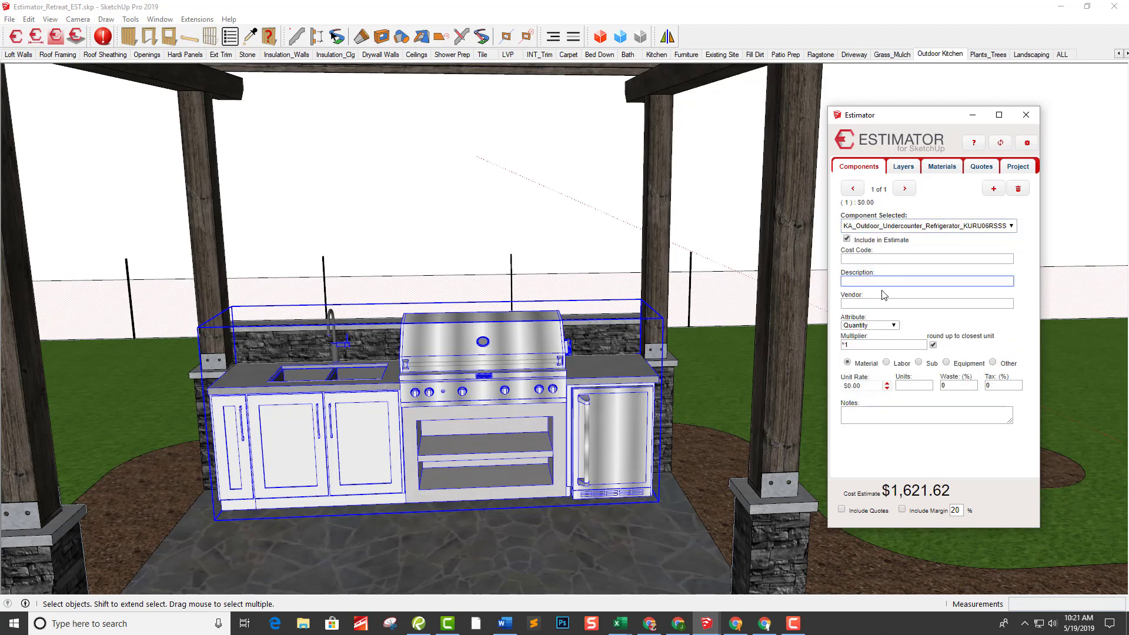
text(ref)
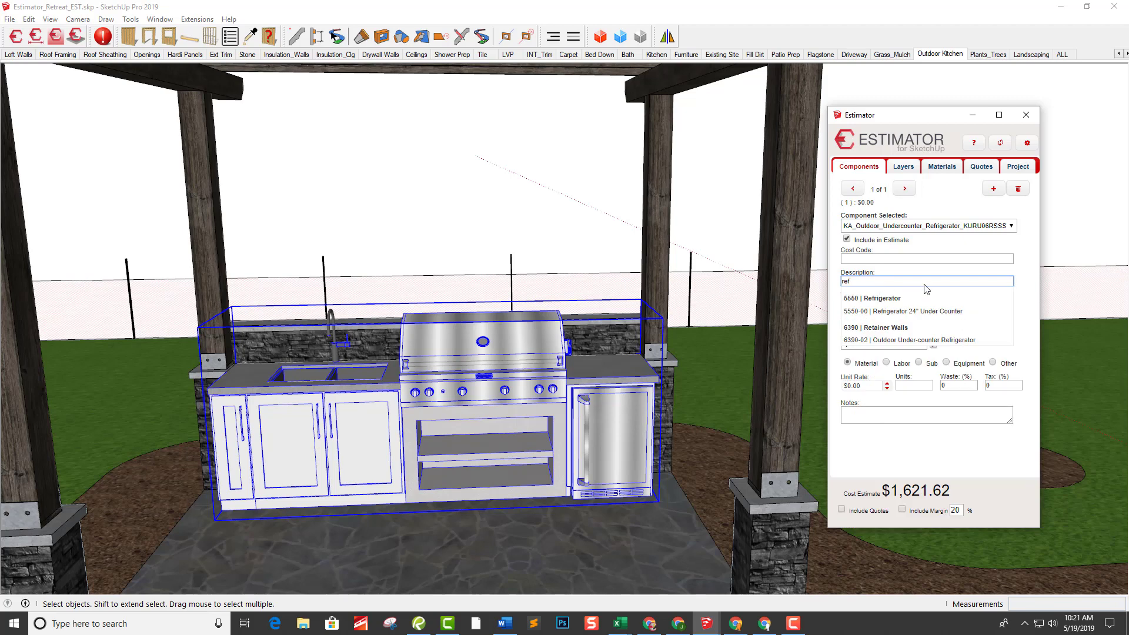
click(961, 341)
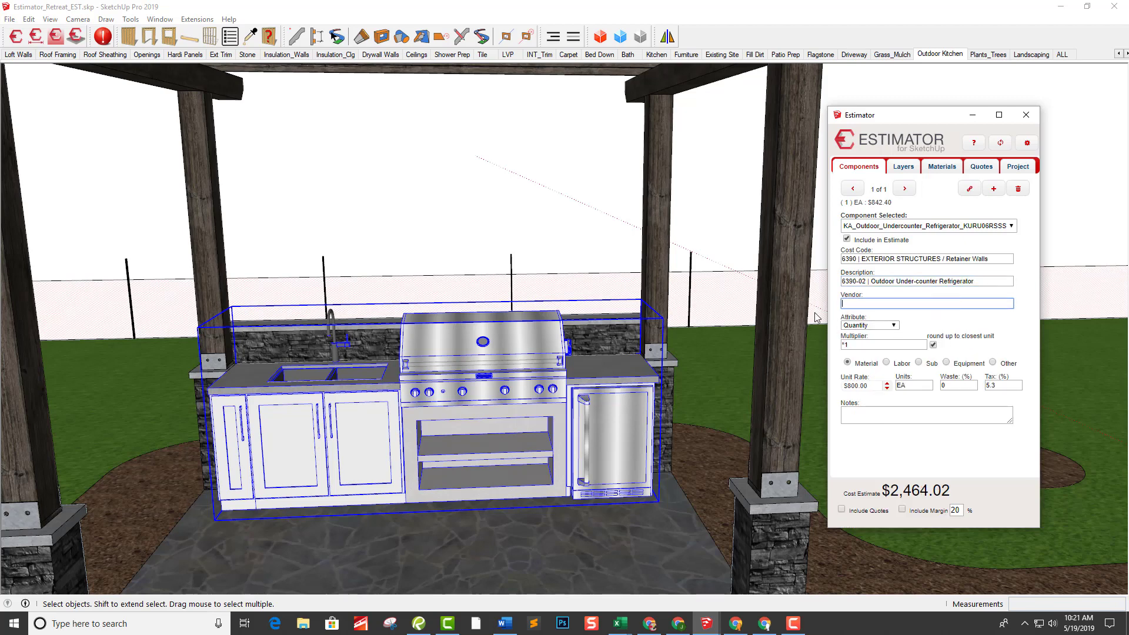
Assign the cost item 6390-01 | Outdoor Kitchen Cabinets to the top-level Outdoor Kitchen component.
click(910, 227)
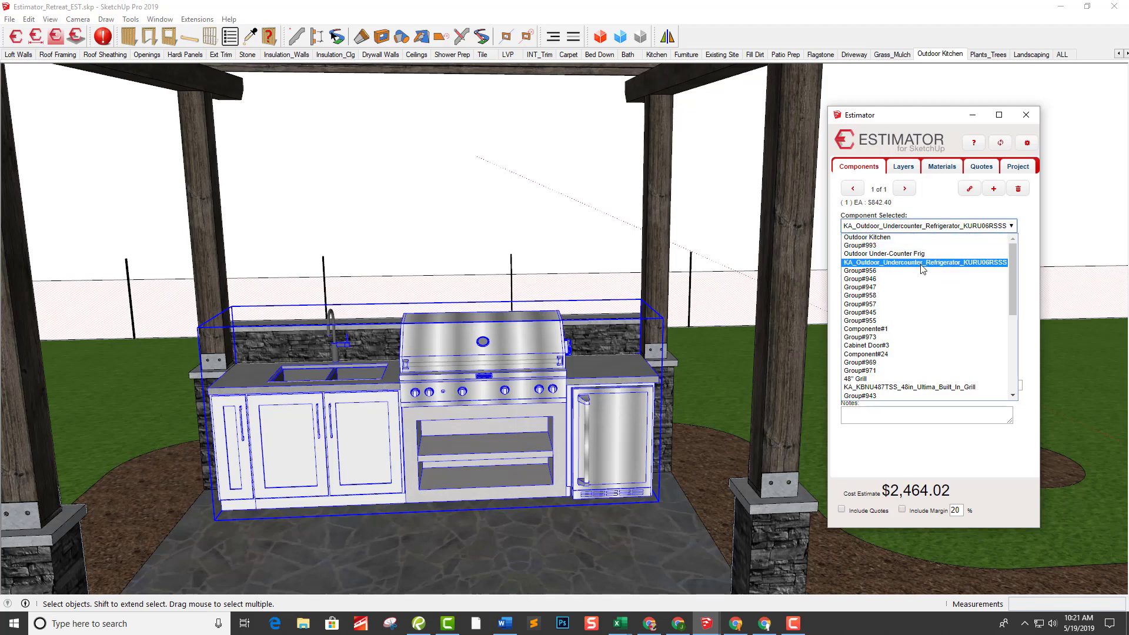
click(907, 238)
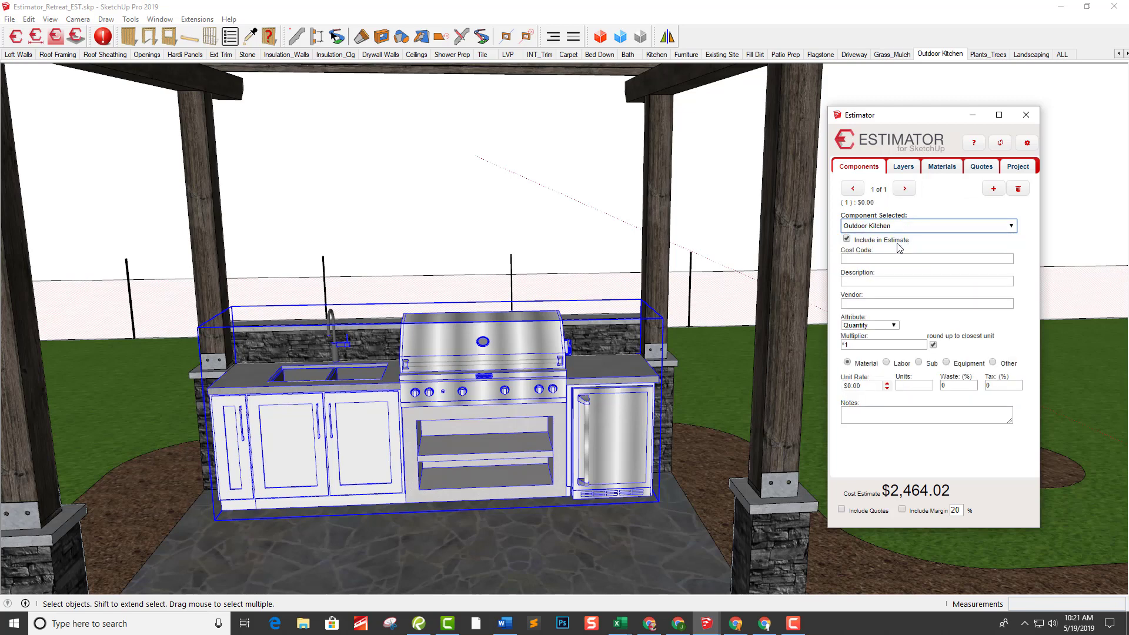
click(884, 282)
text(ou)
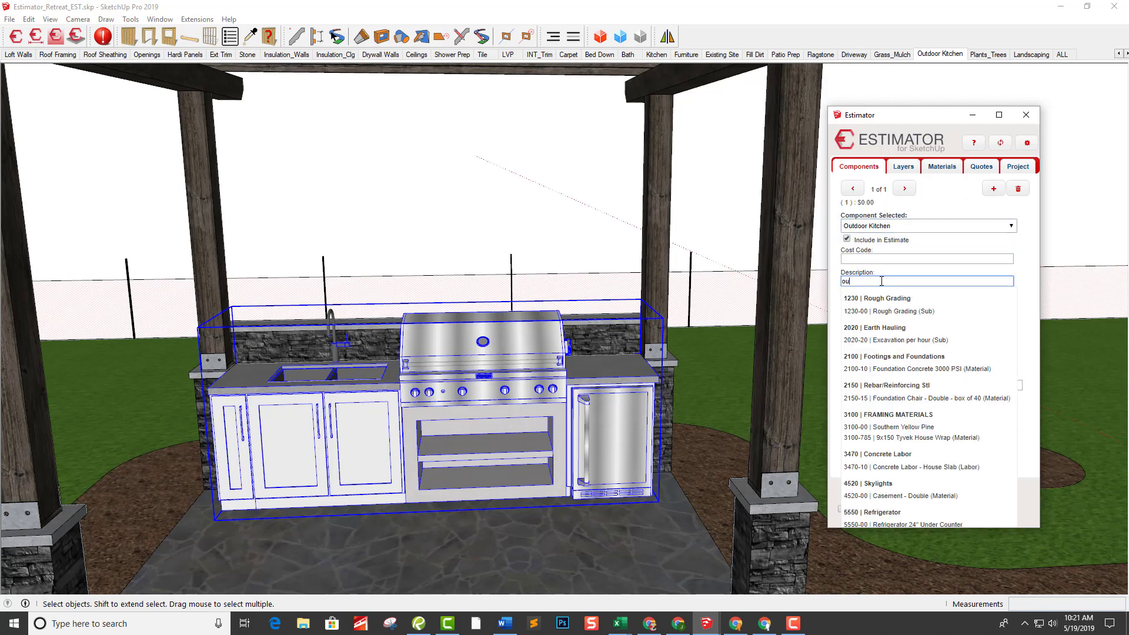
text(td)
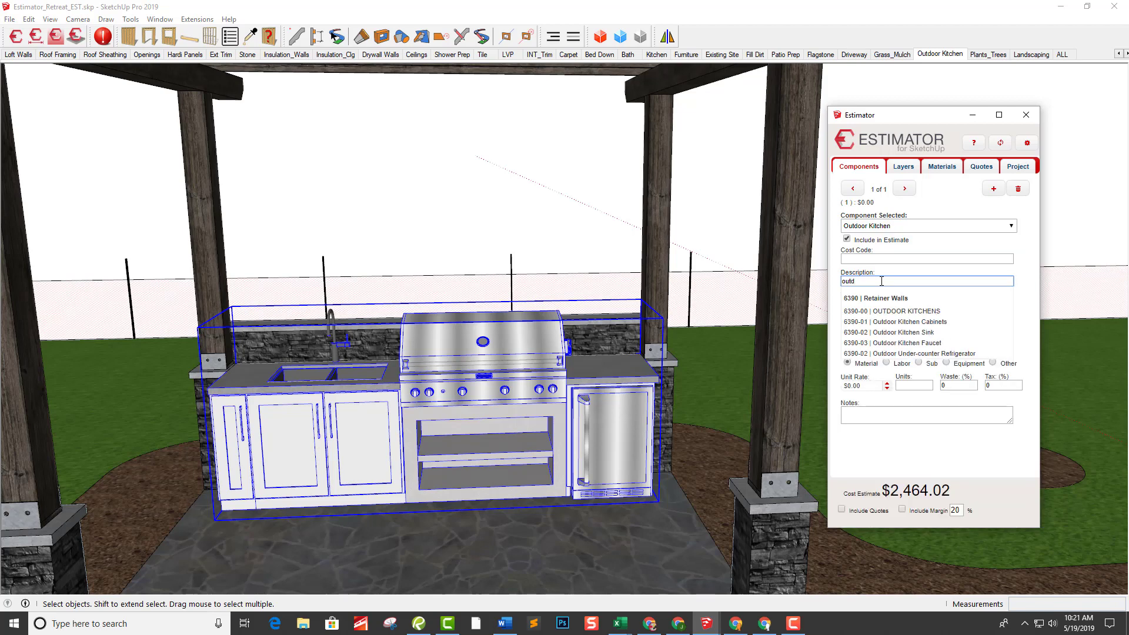
click(917, 322)
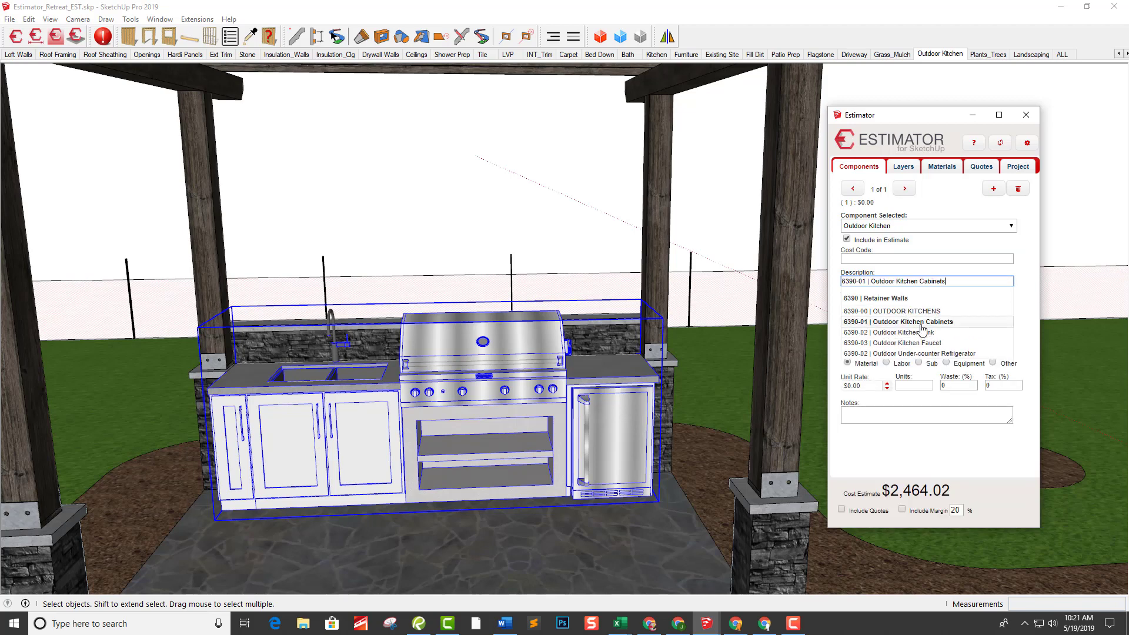
click(898, 303)
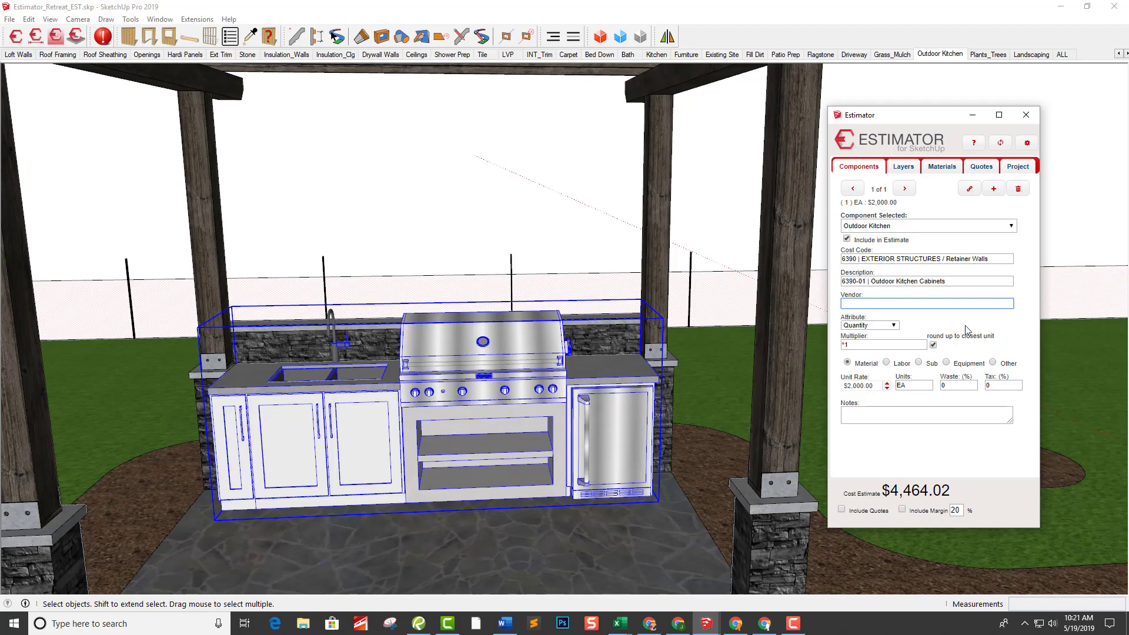
Check the component definition names and layers of the picnic table, Adirondack chair, fire ring and curved bench on the patio.
scroll(567, 234, down, 5)
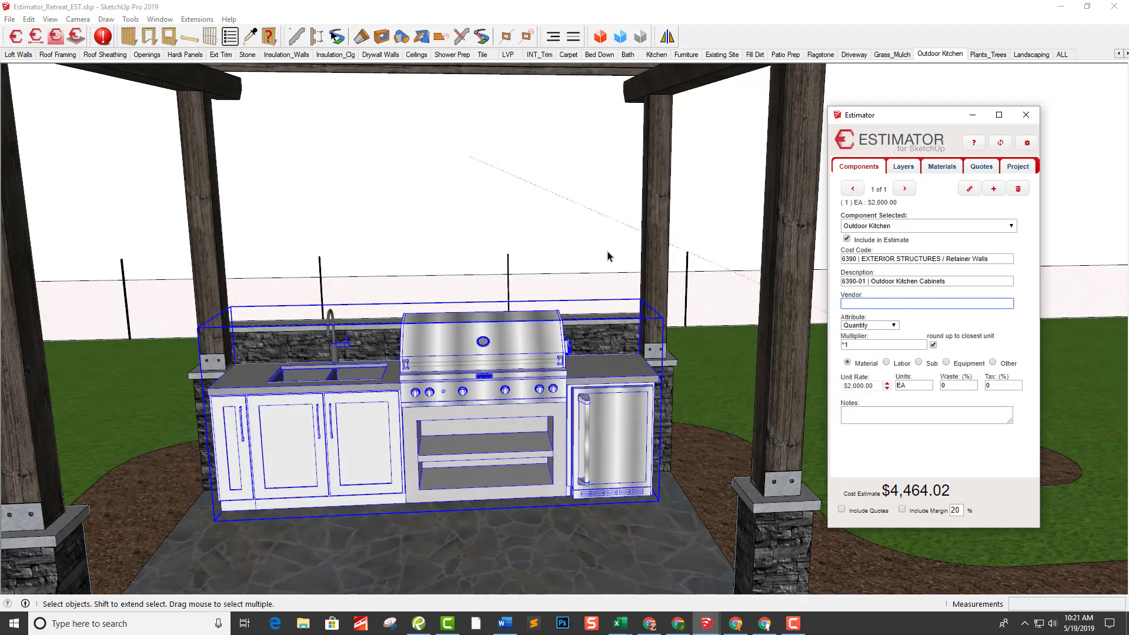
scroll(562, 235, down, 8)
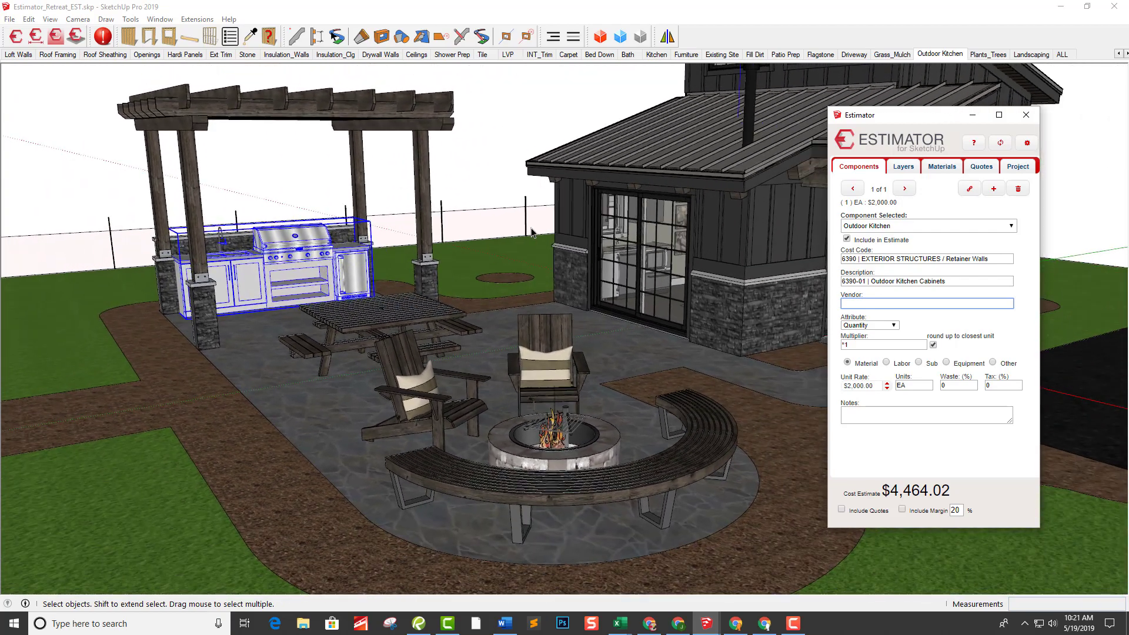
middle_drag(547, 460, 594, 487)
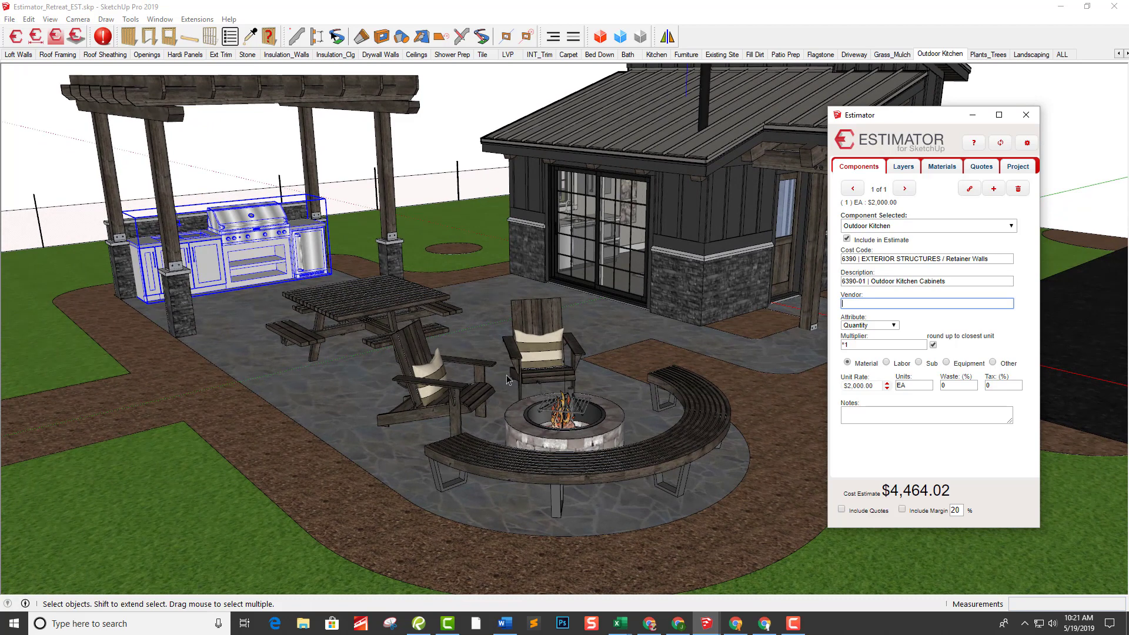
click(396, 305)
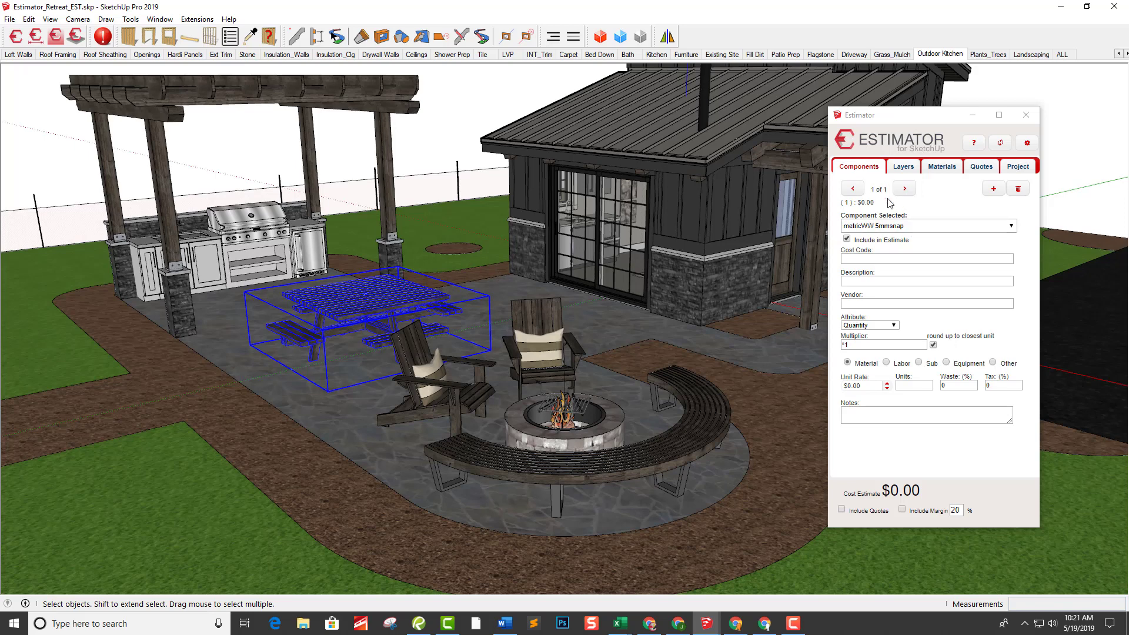
click(899, 227)
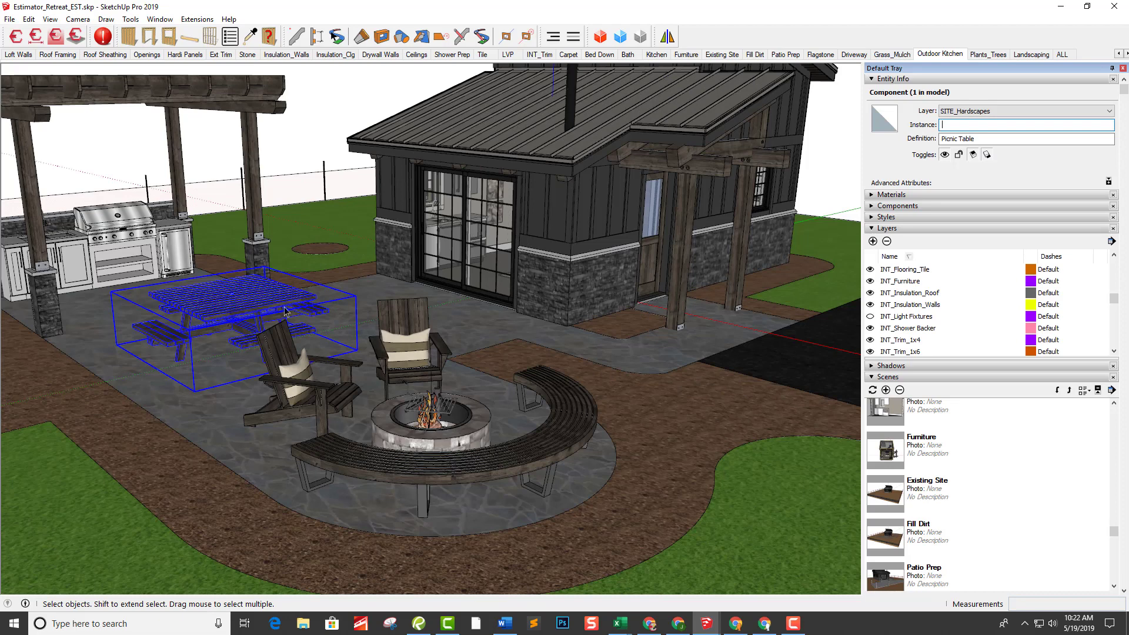
middle_drag(277, 310, 353, 399)
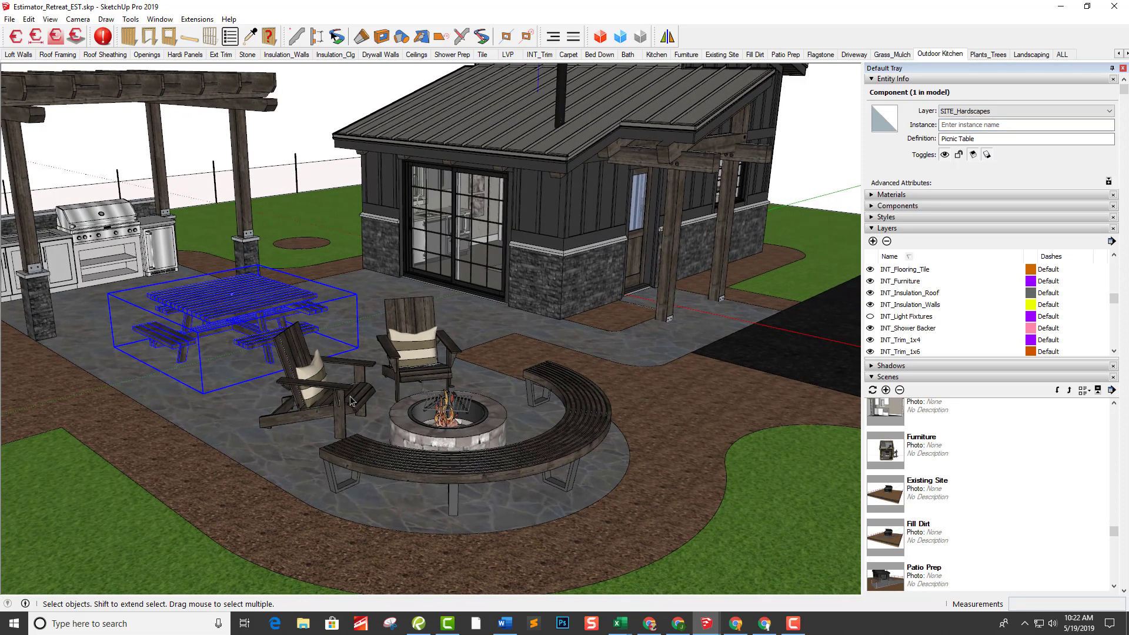
click(351, 399)
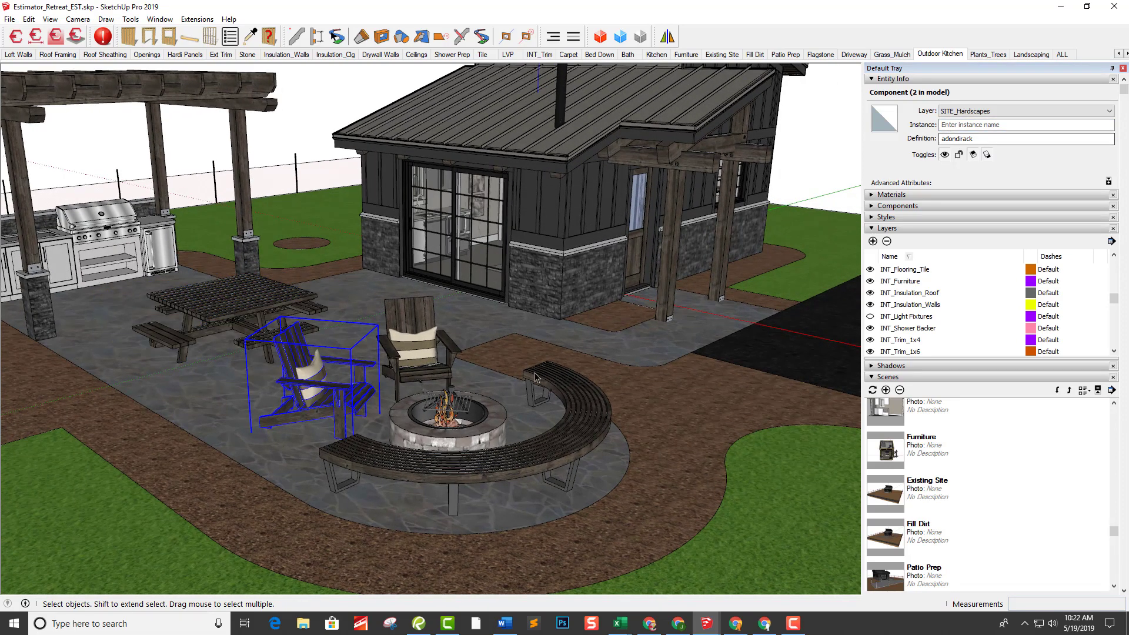
click(499, 426)
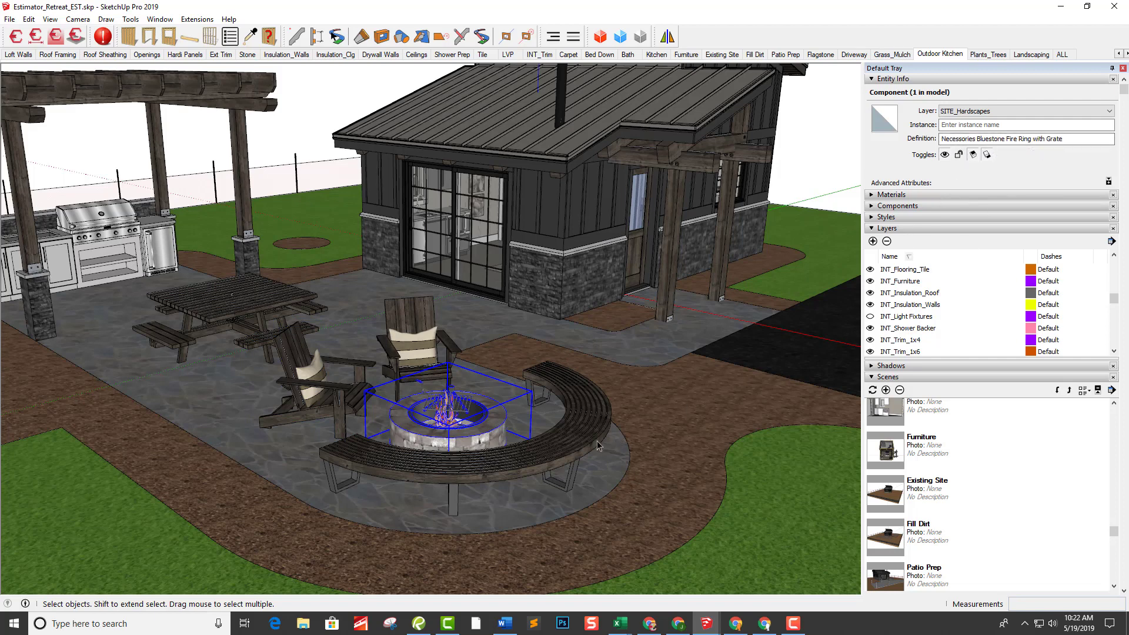
click(568, 452)
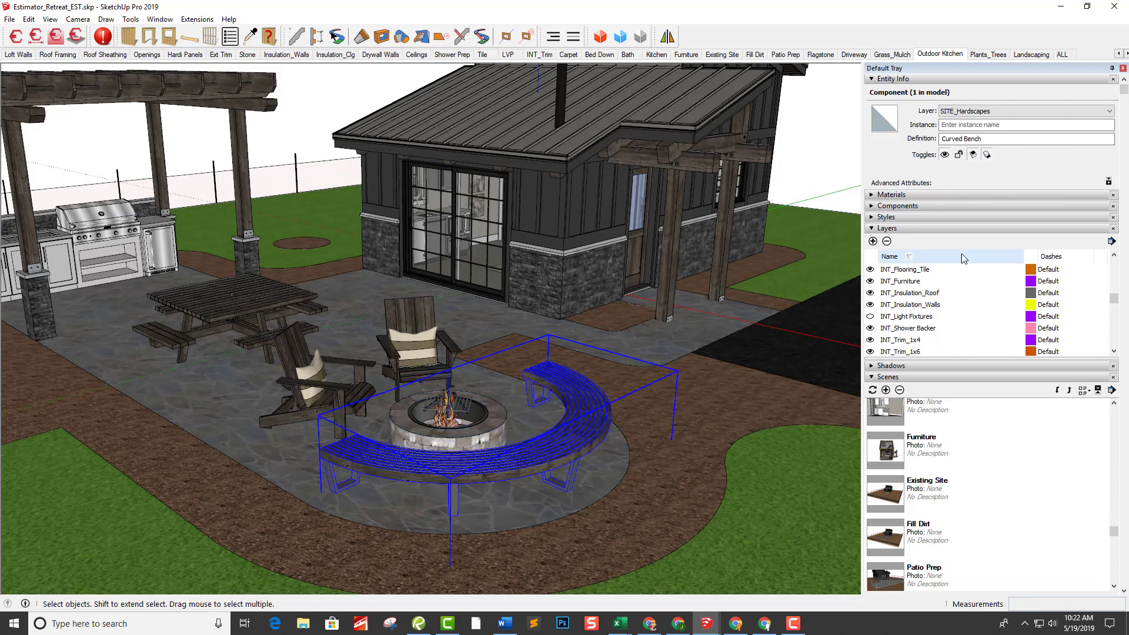
scroll(743, 263, down, 3)
scroll(722, 253, down, 1)
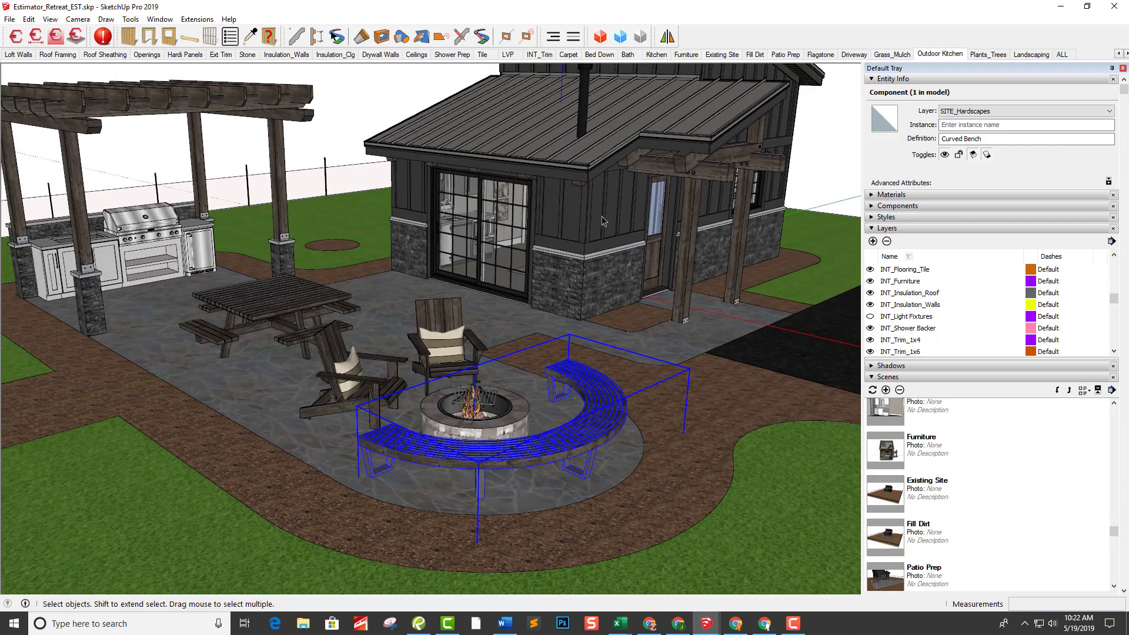
scroll(311, 250, up, 1)
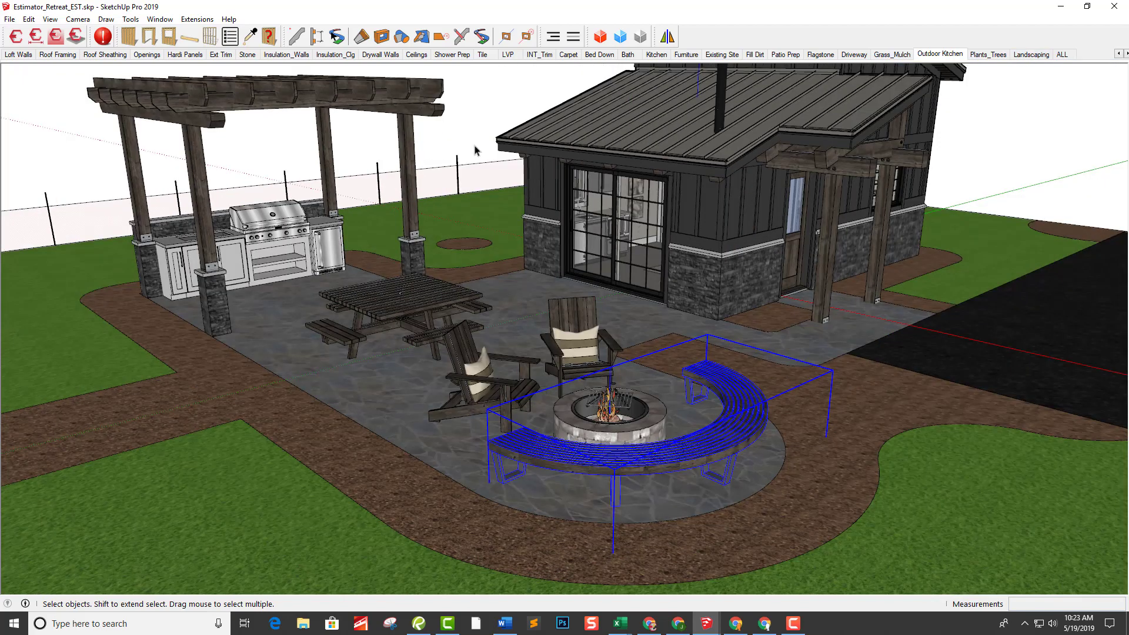
Reopen Estimator for the selected Curved Bench component and assign it the cost item 6350-00 | Custom Curved Bench (Material).
click(16, 36)
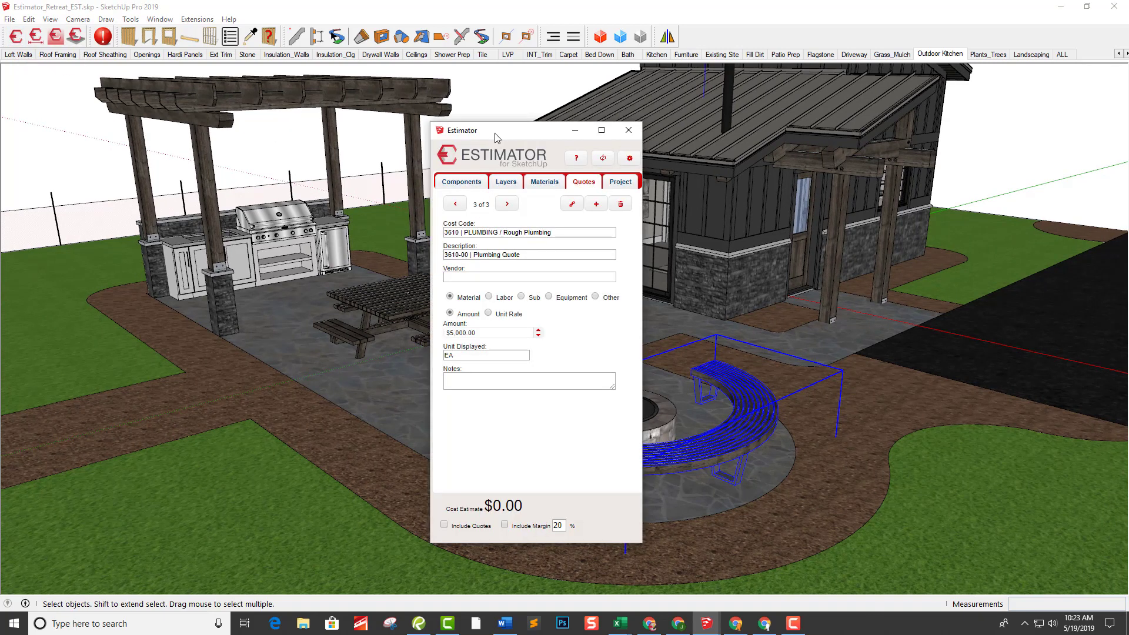
drag(495, 137, 808, 174)
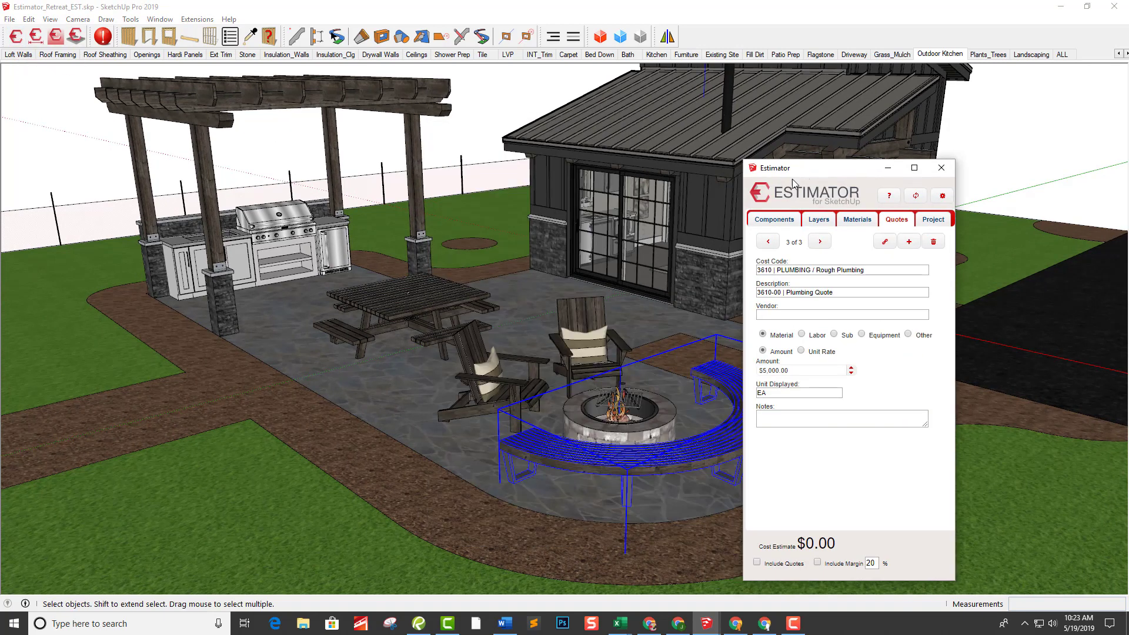
click(779, 222)
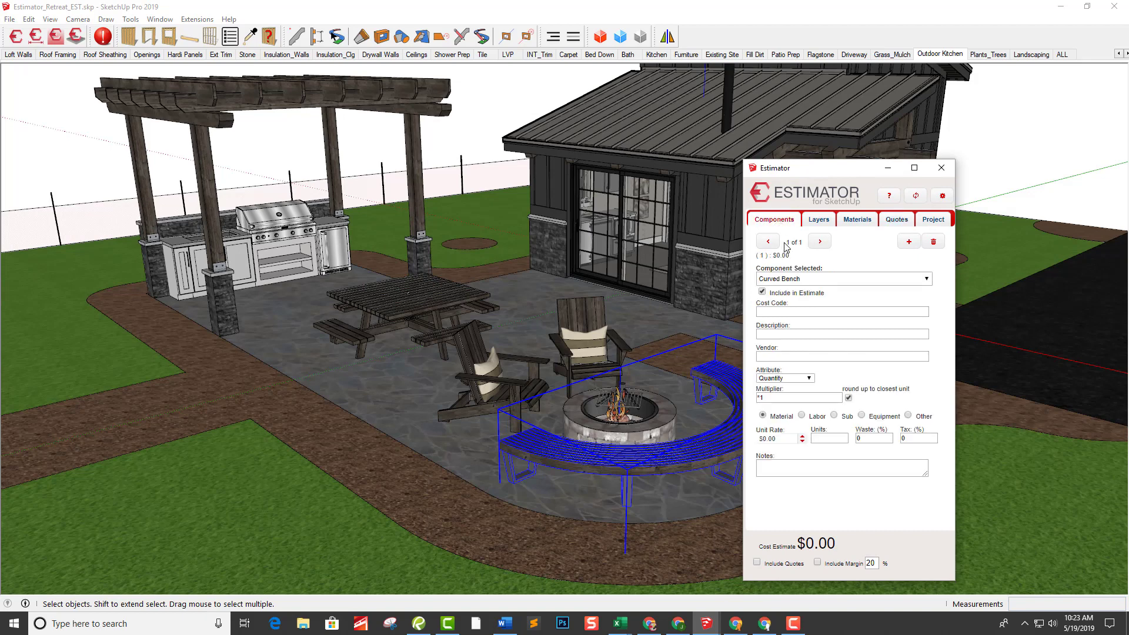
click(784, 333)
text(cu)
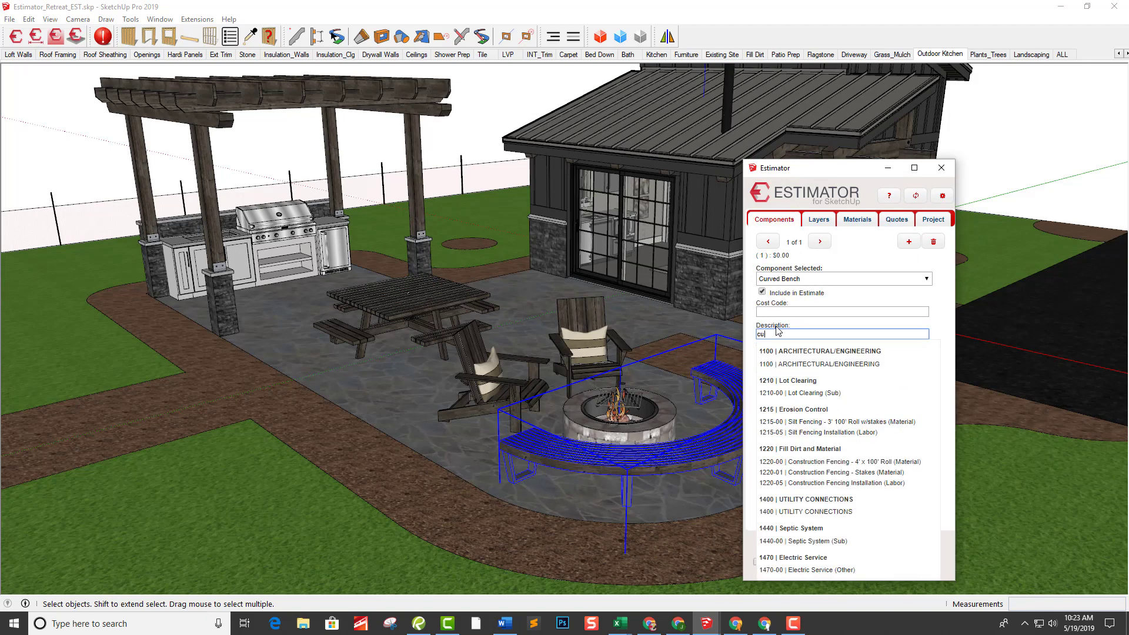
text(rved Bench)
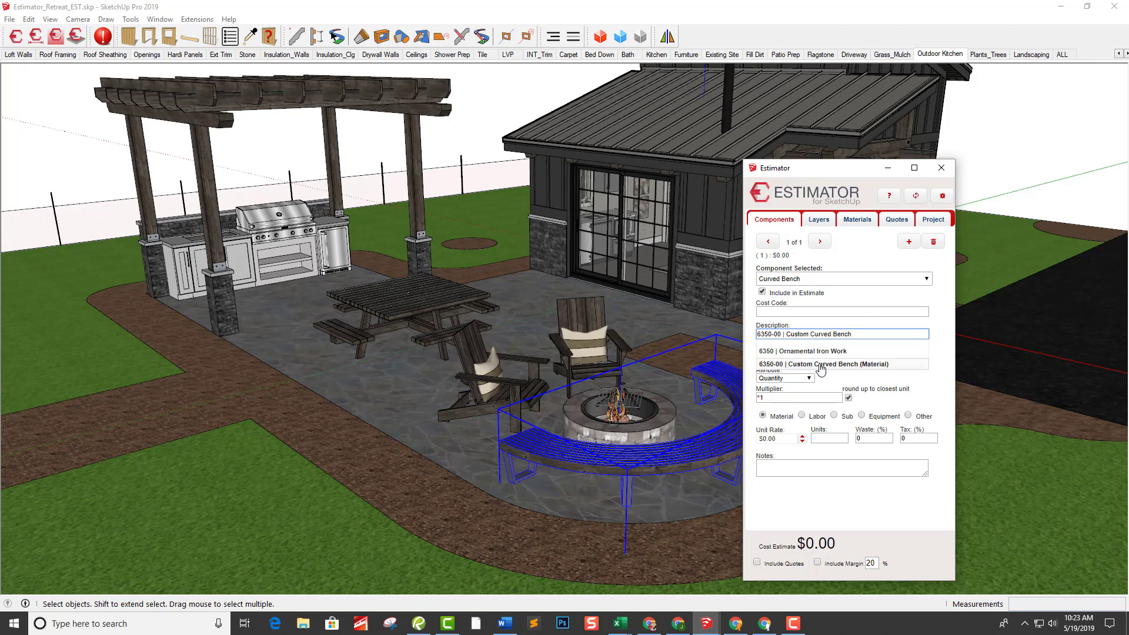
click(820, 364)
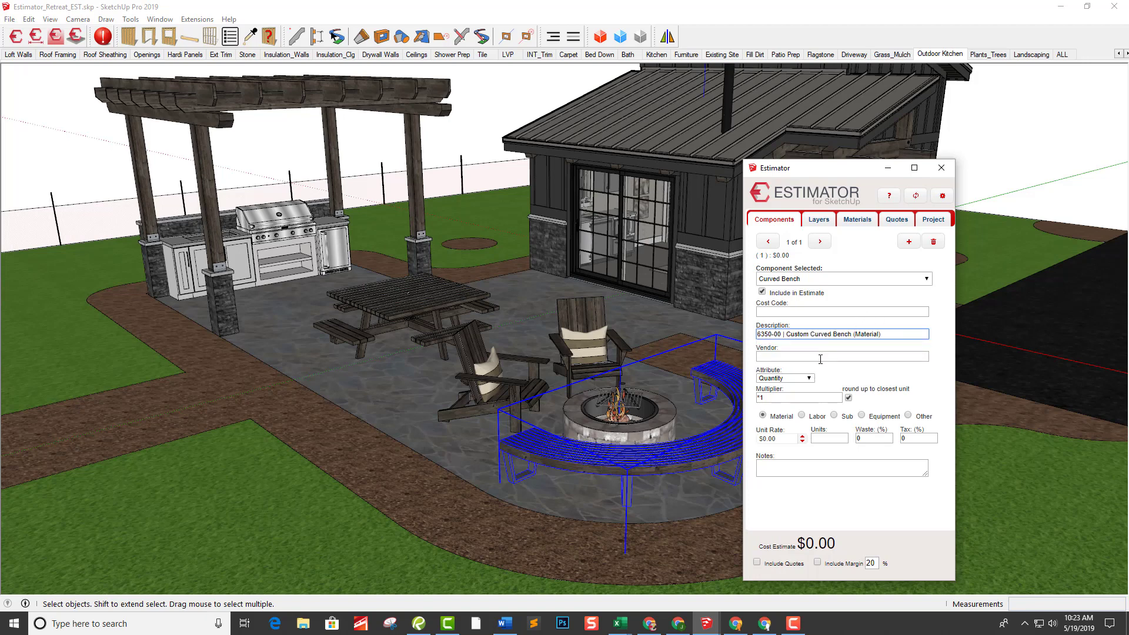
click(816, 357)
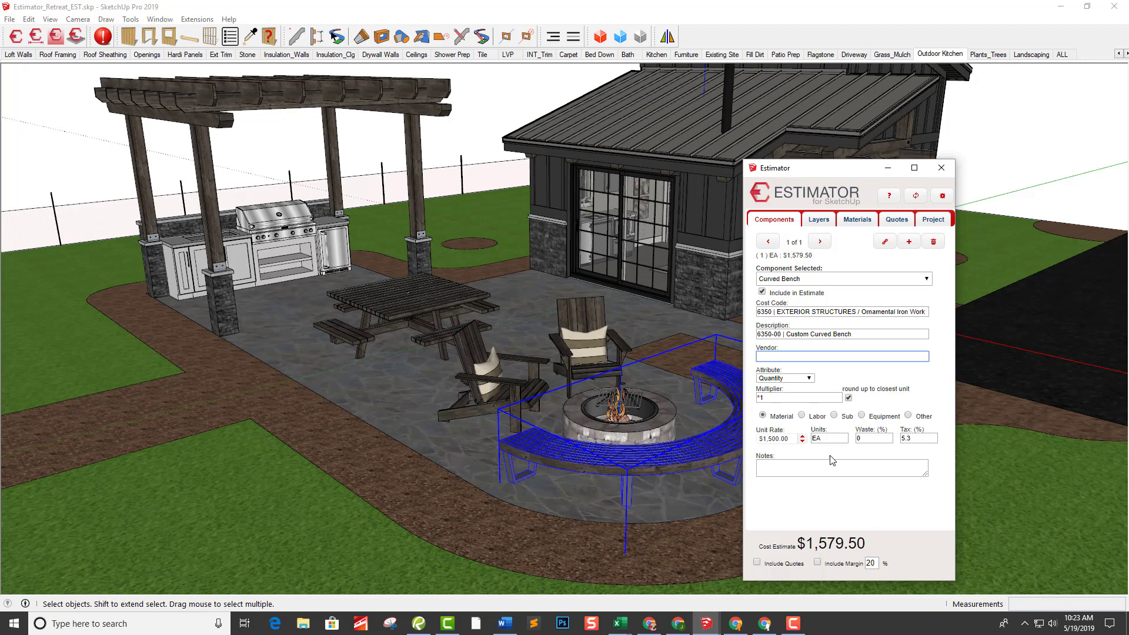
Assign the cost item 6190-00 | Necessaries Bluestone Firepit (Material) to the fire ring component on the patio.
click(656, 436)
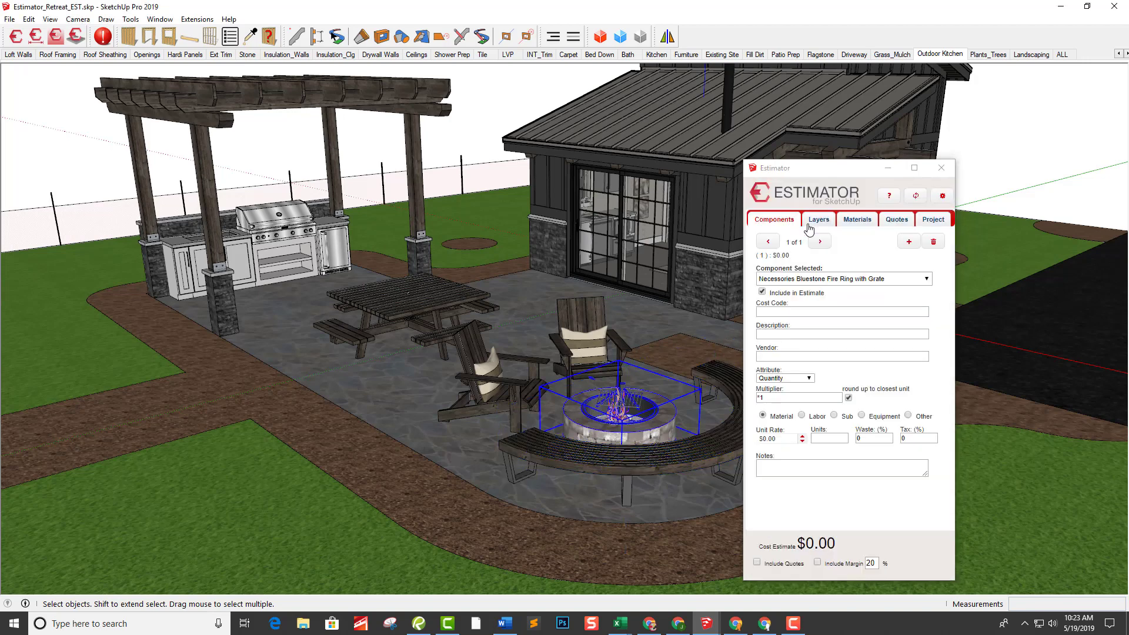
click(792, 338)
text(f)
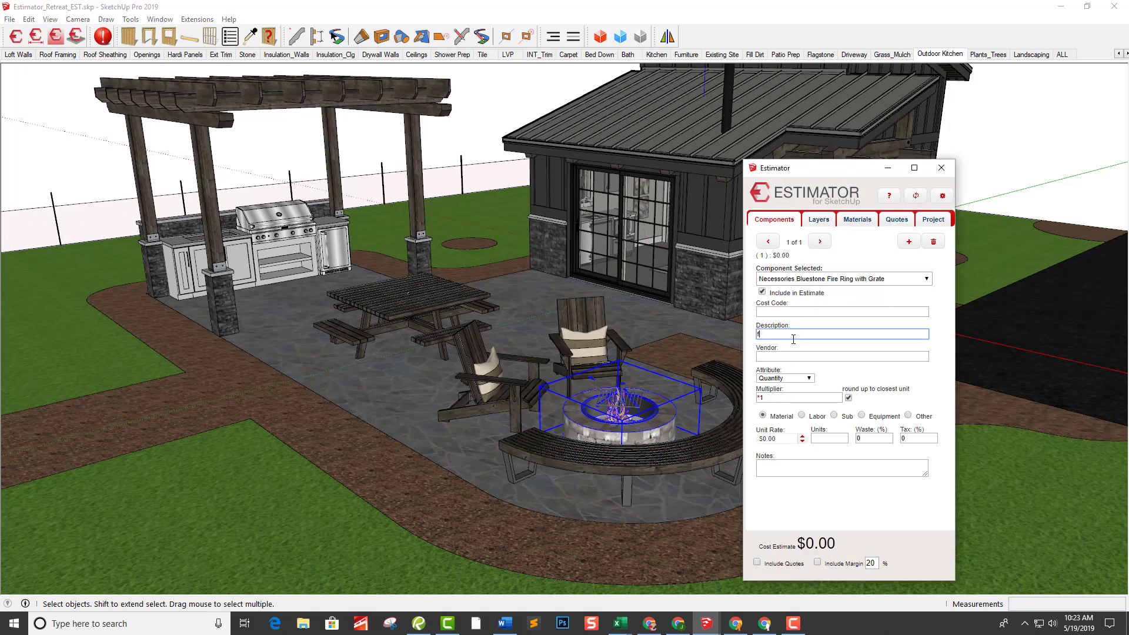
text(ire)
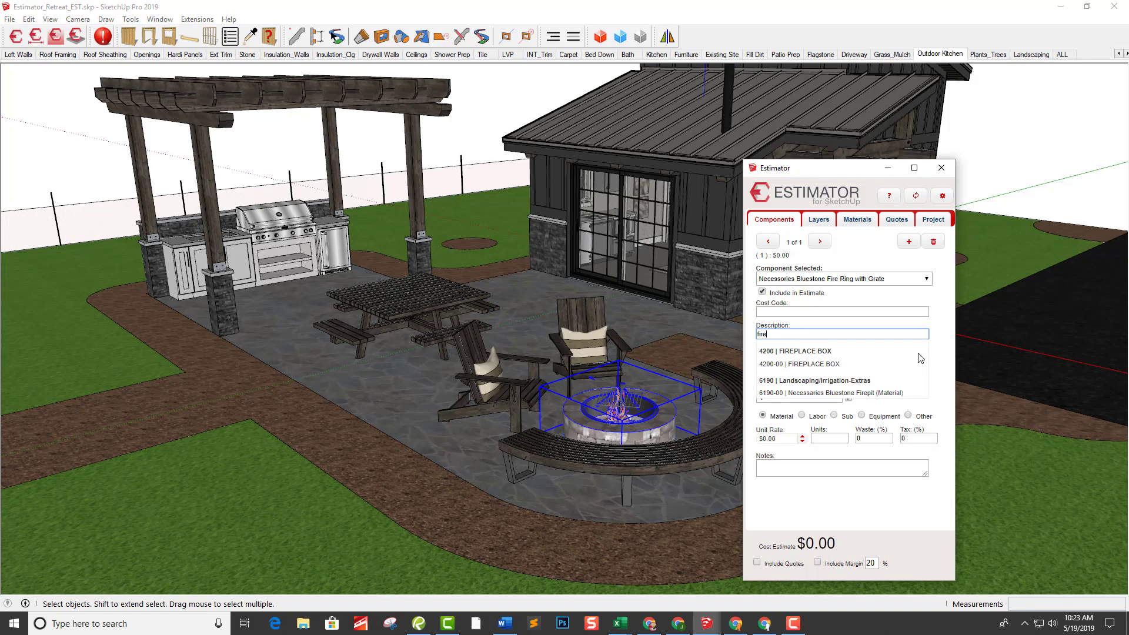
click(914, 391)
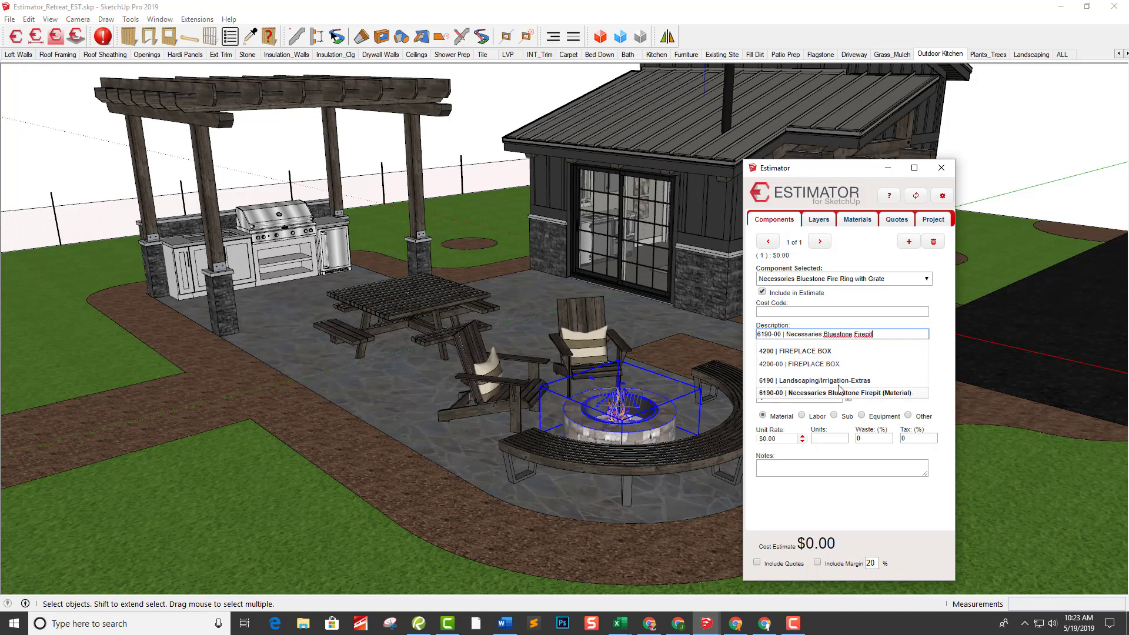
click(845, 355)
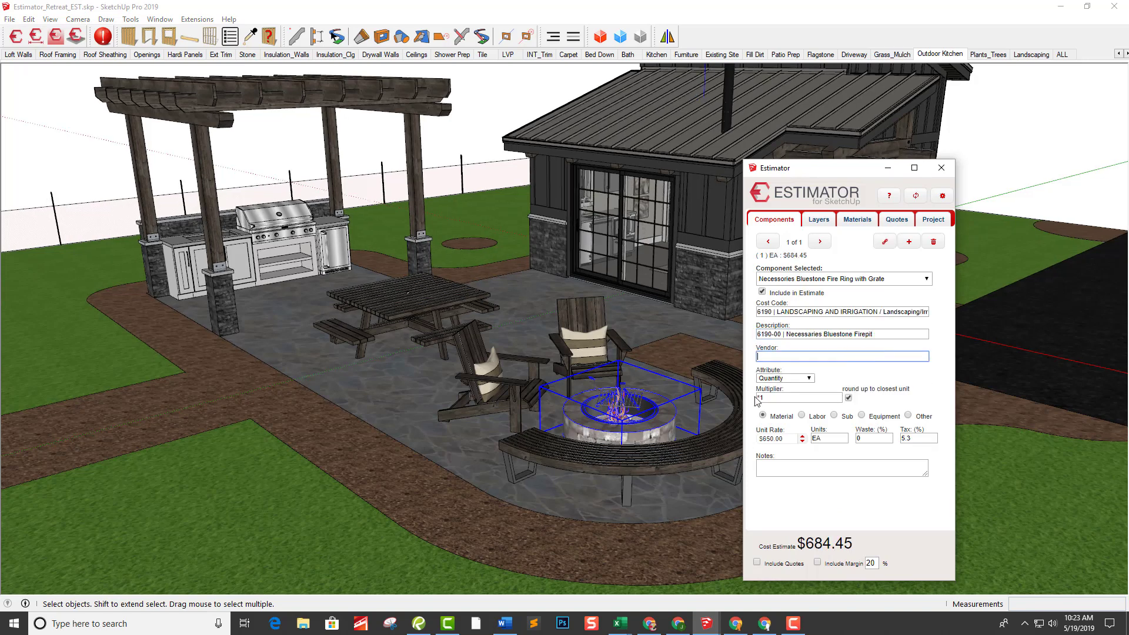
Assign the cost item 6333-00 | Adirondack Chair (Material) to the Adirondack chair component and check the assignment on the second chair.
middle_drag(602, 450, 600, 458)
click(542, 386)
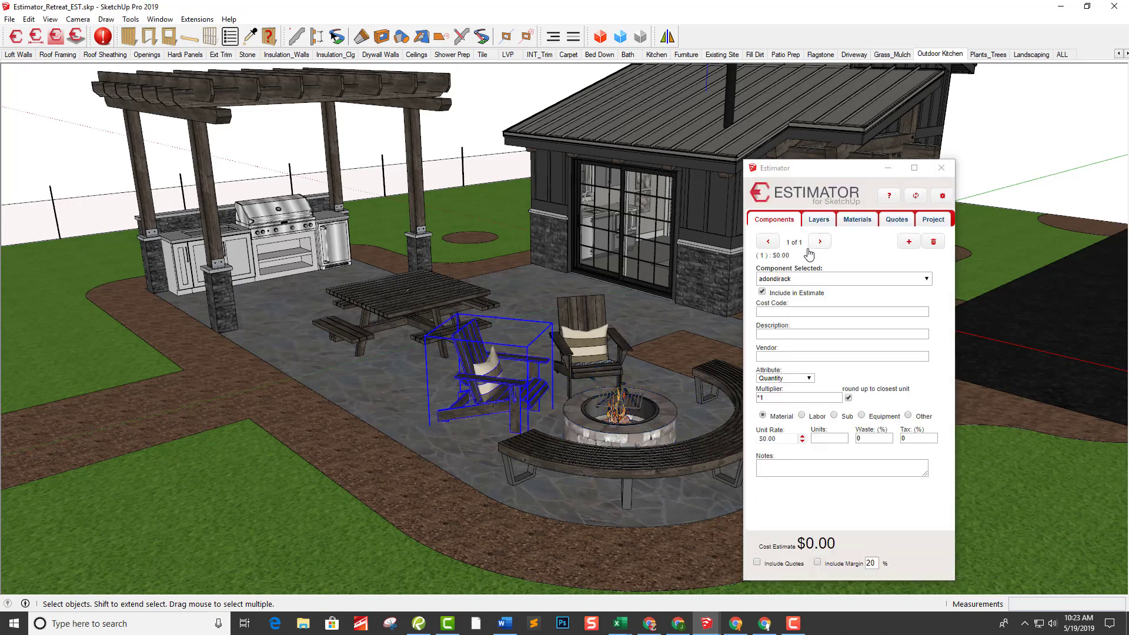
click(790, 333)
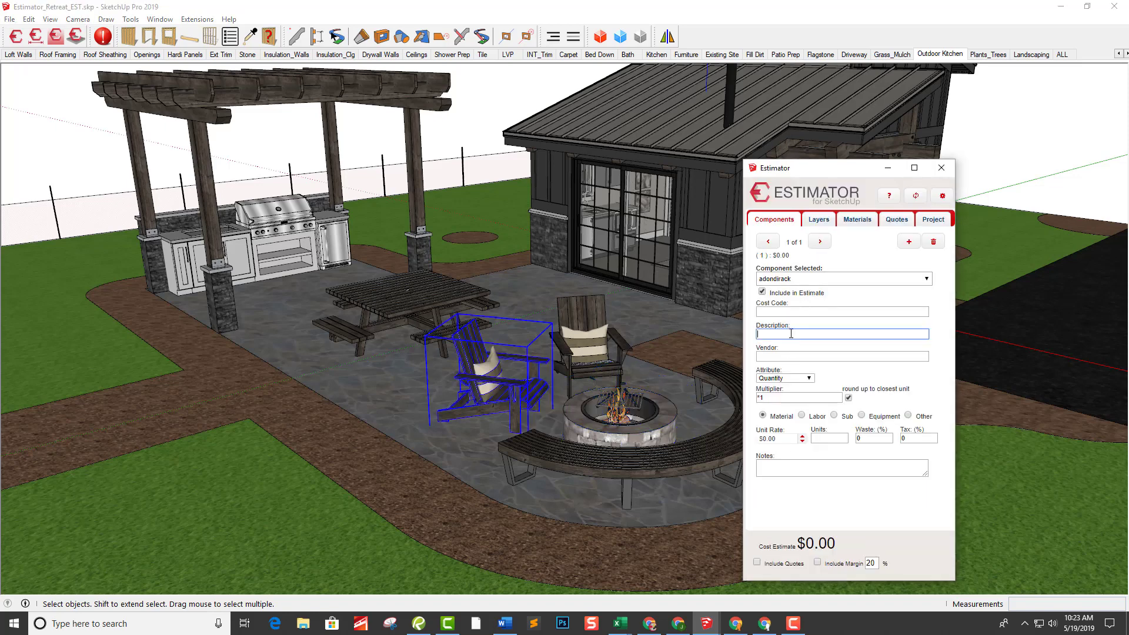
text(ad)
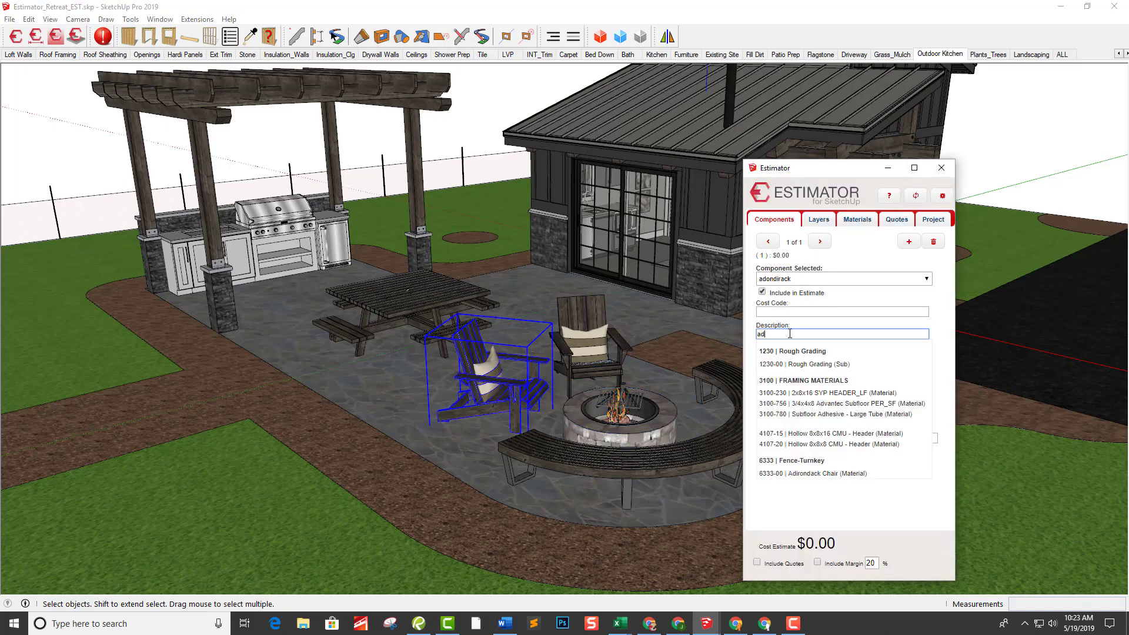
click(829, 474)
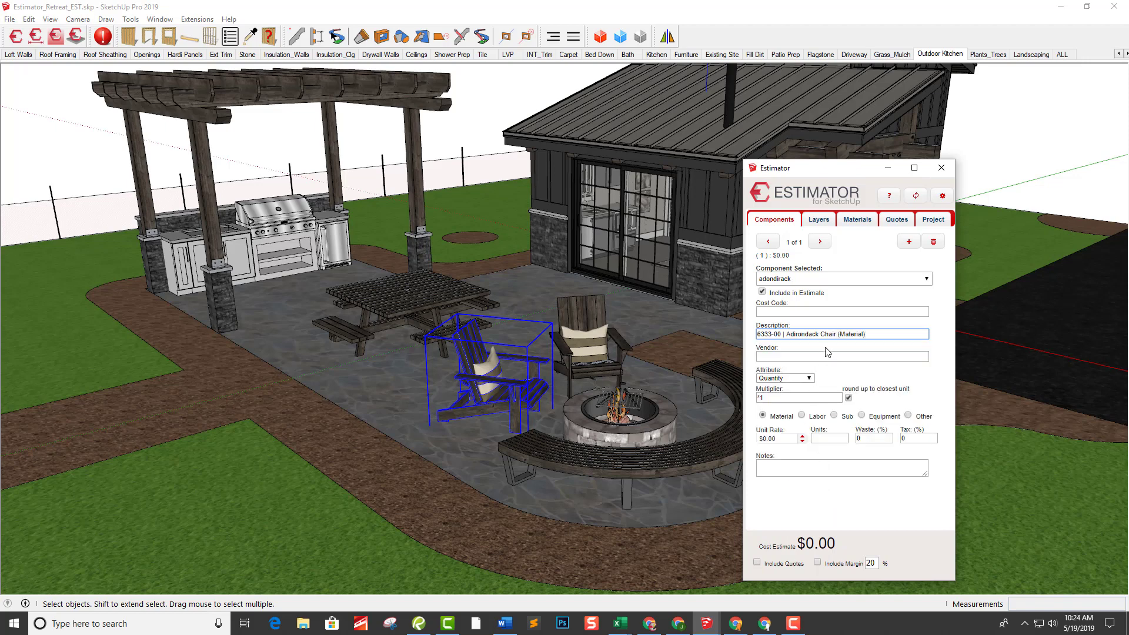
click(829, 355)
middle_drag(612, 341, 595, 331)
click(594, 331)
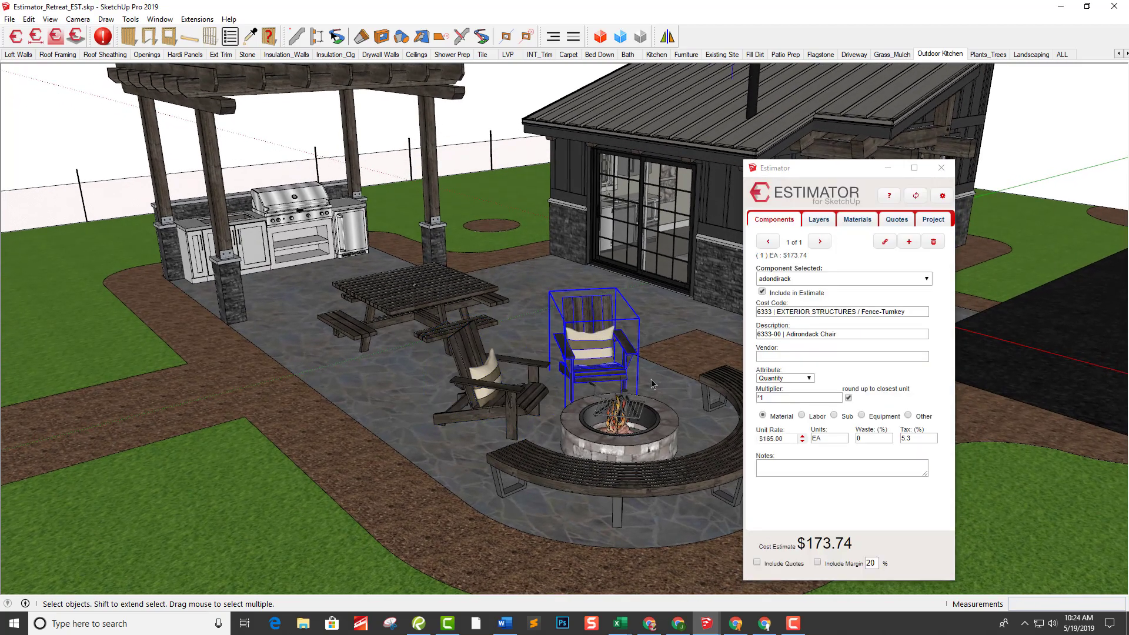
Assign the cost item 6332-00 | Picnic Table (Material) to the Picnic Table component.
middle_drag(658, 385, 567, 296)
middle_drag(541, 340, 429, 280)
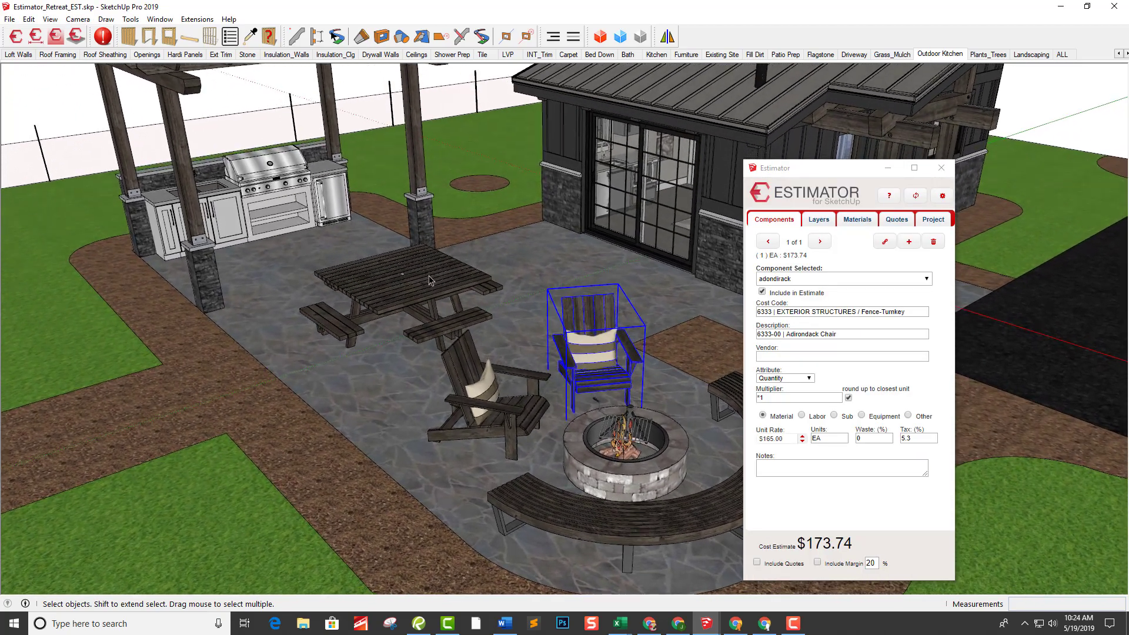
click(429, 281)
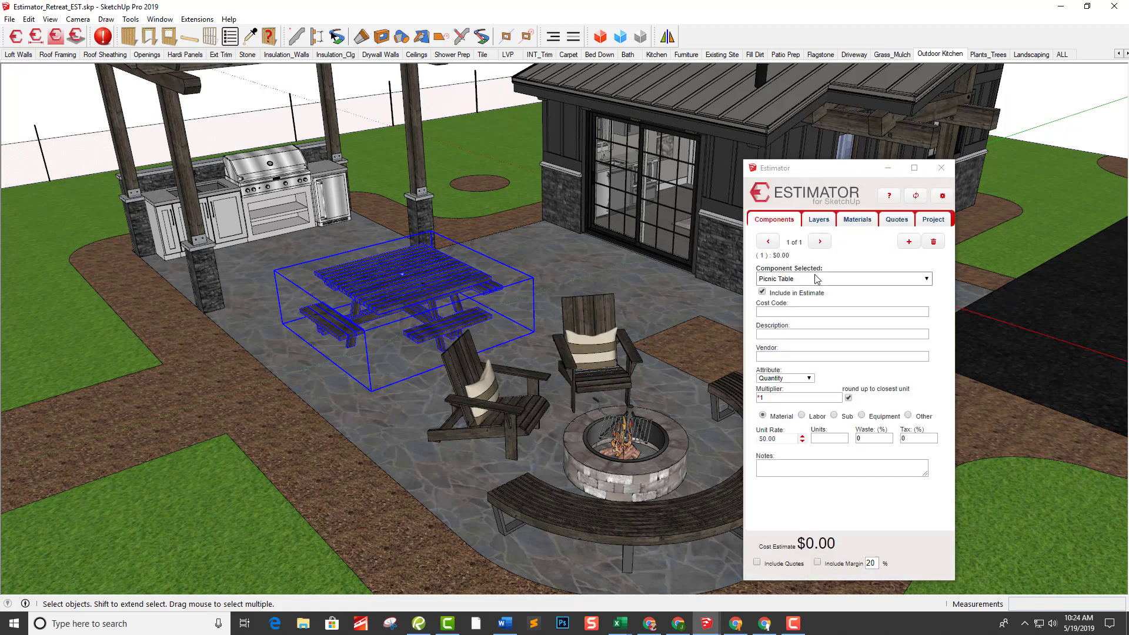
click(799, 333)
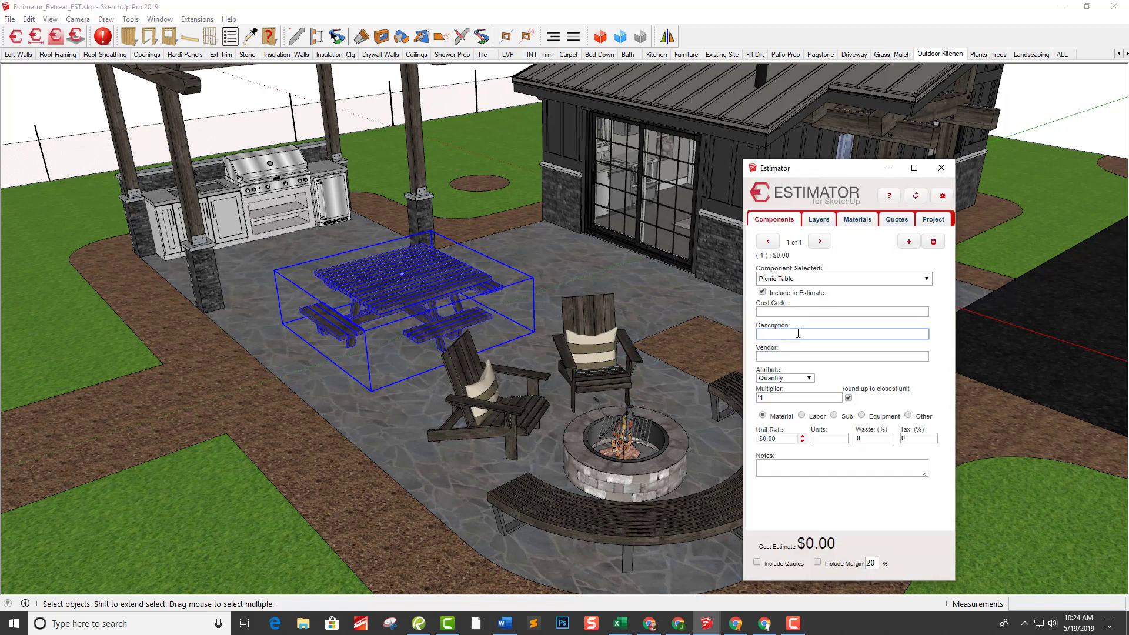
text(pic)
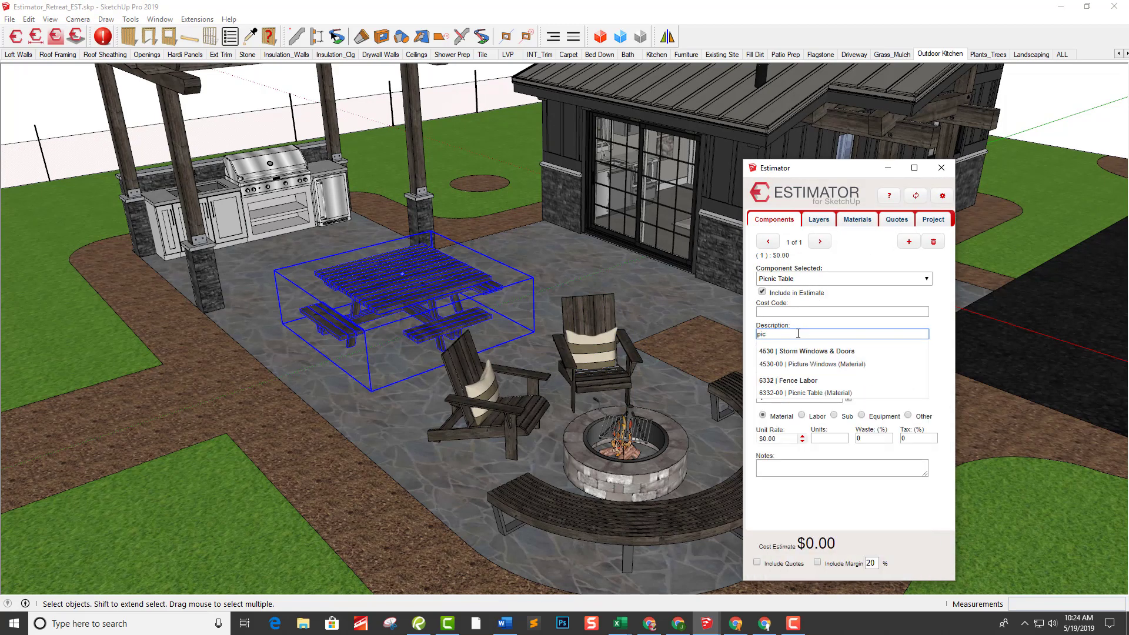
click(829, 393)
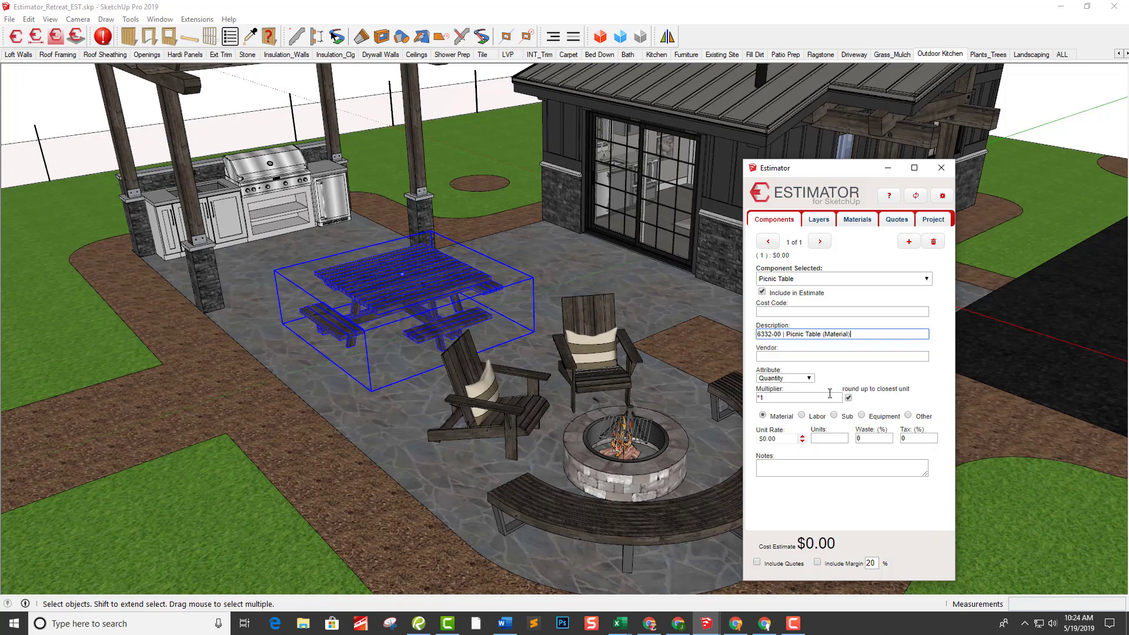
click(837, 356)
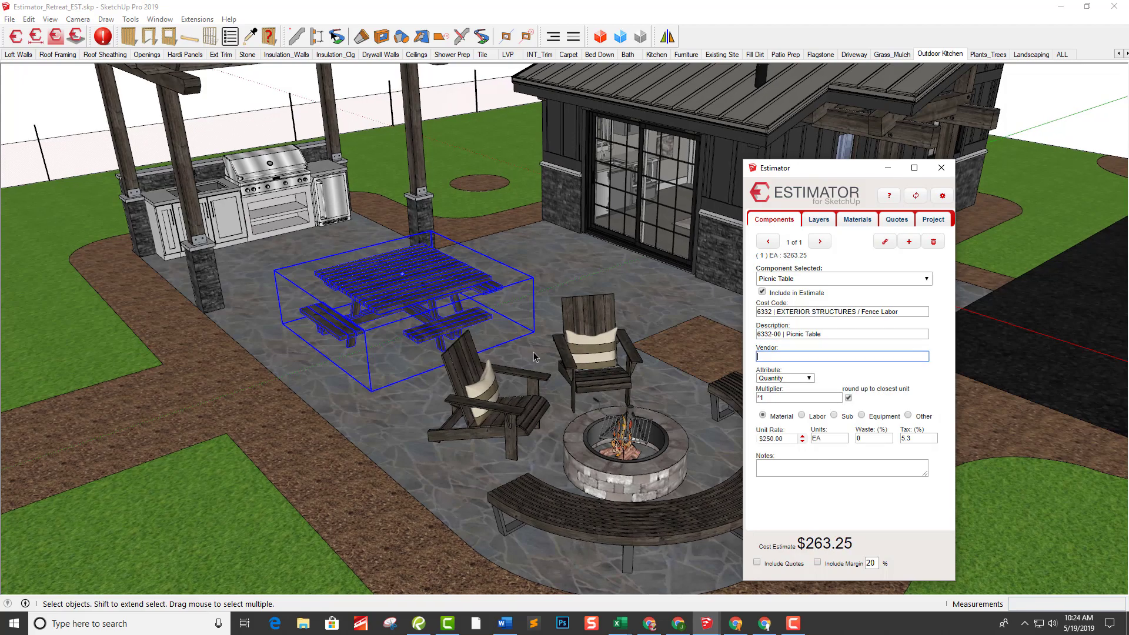
Switch to the Plants_Trees scene and clear the current selection.
middle_drag(522, 365, 511, 328)
scroll(510, 328, down, 4)
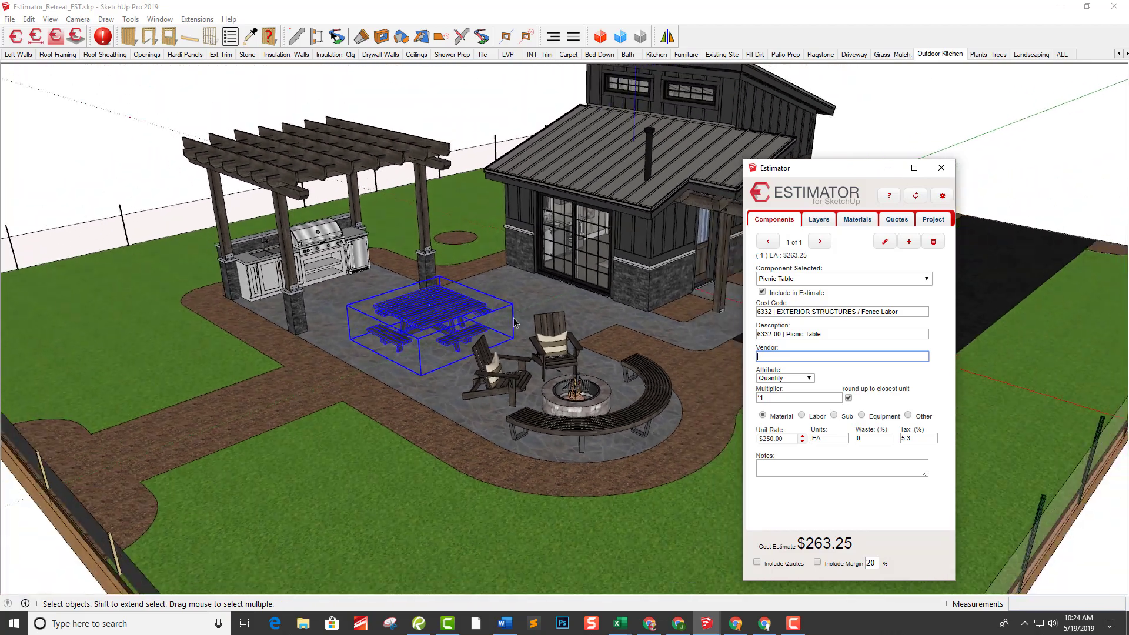
scroll(560, 250, up, 1)
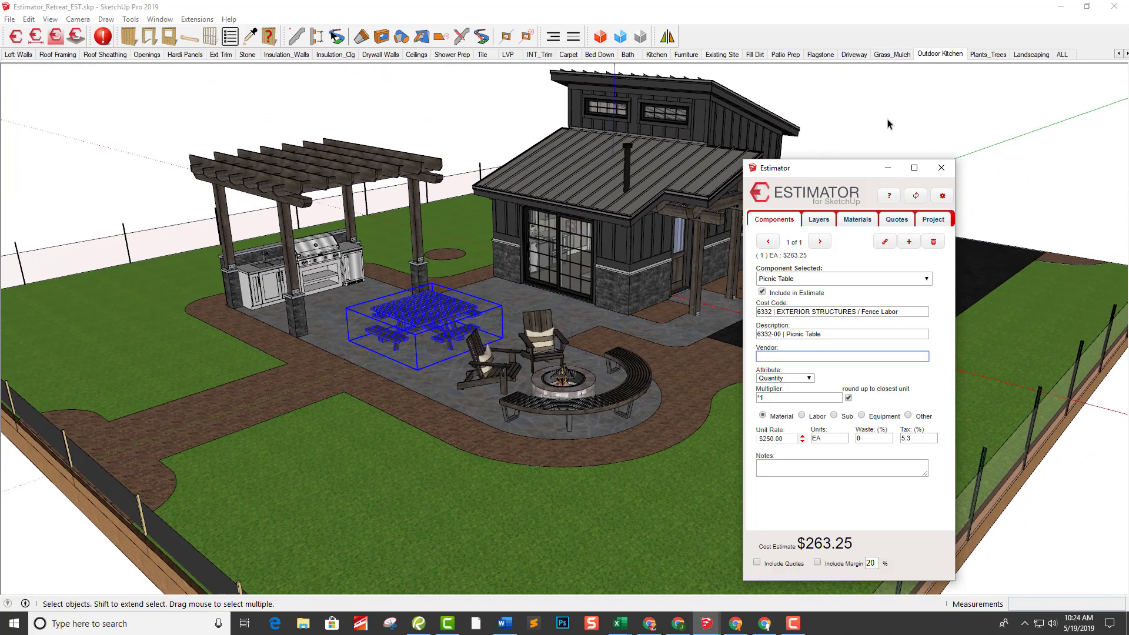
click(982, 56)
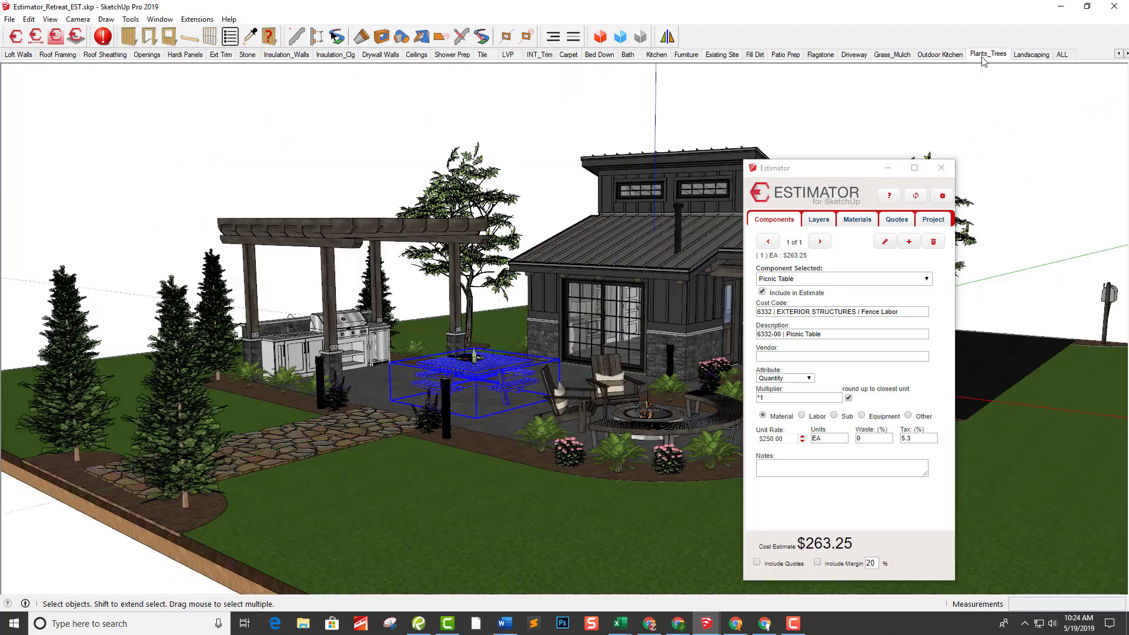
click(654, 94)
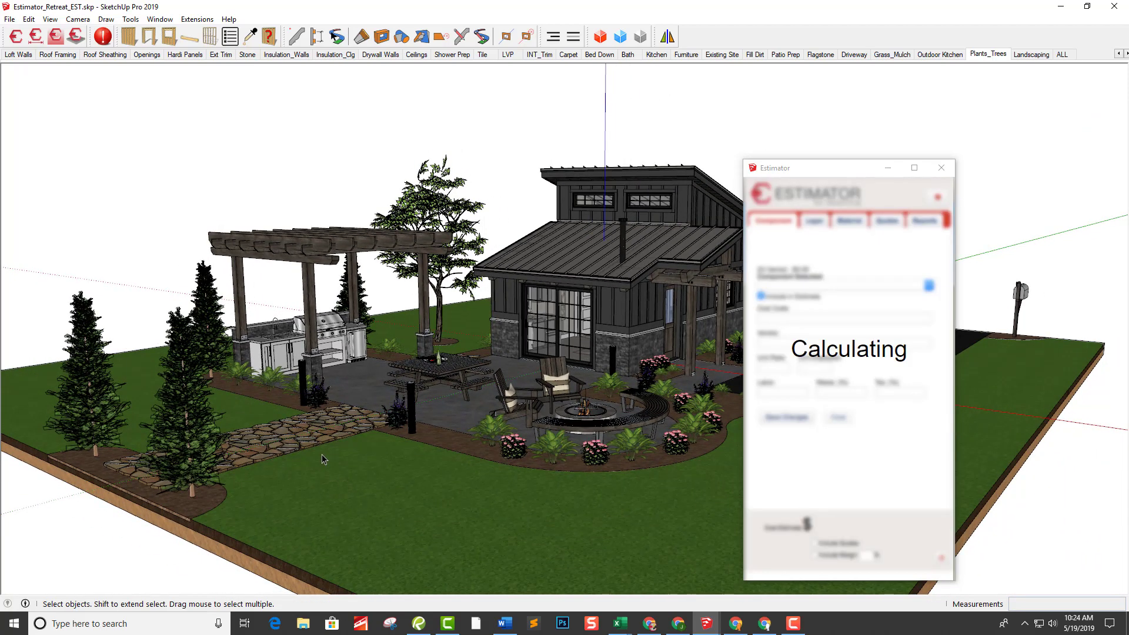
Assign the cost item 6110-05 | Cypress Tree (Sub) to the Cypress Tree component beside the stone path.
click(186, 421)
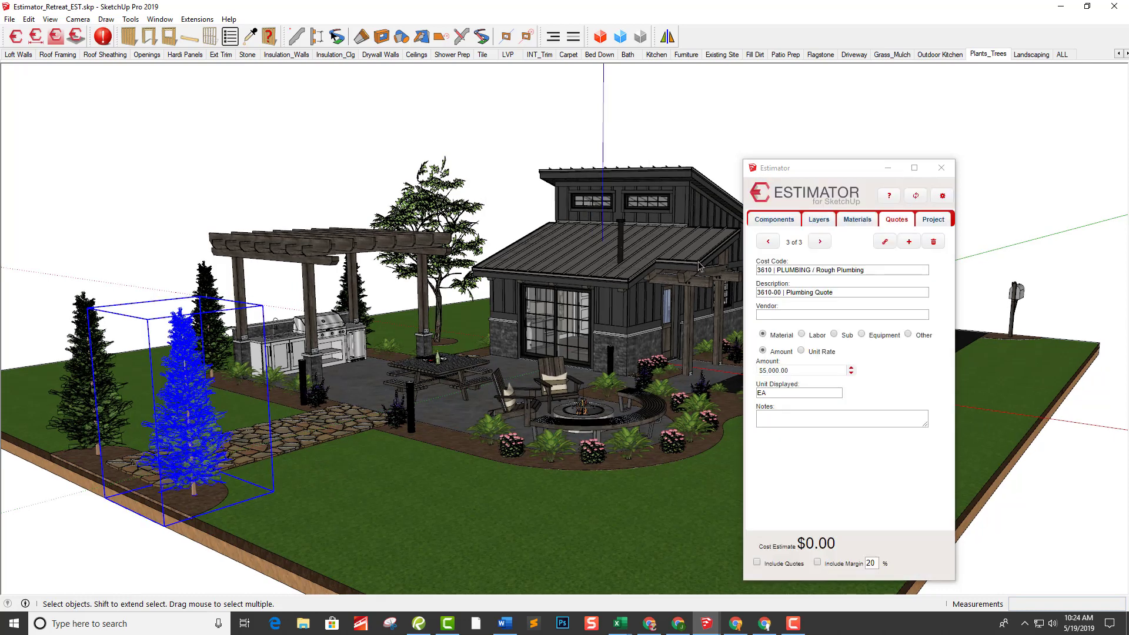
click(785, 222)
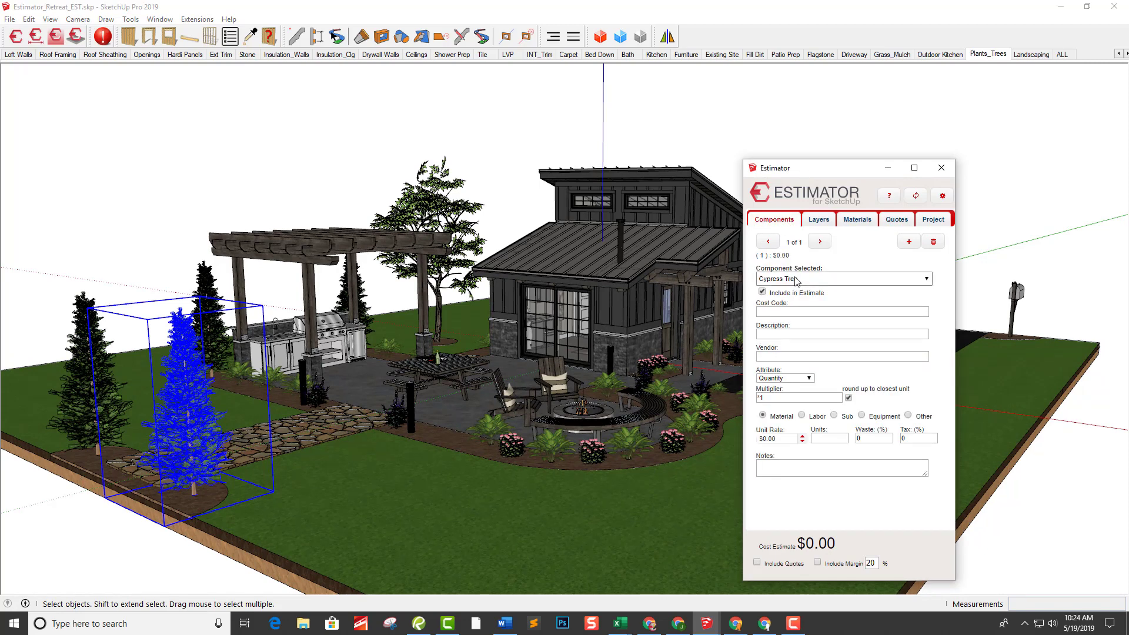
click(787, 333)
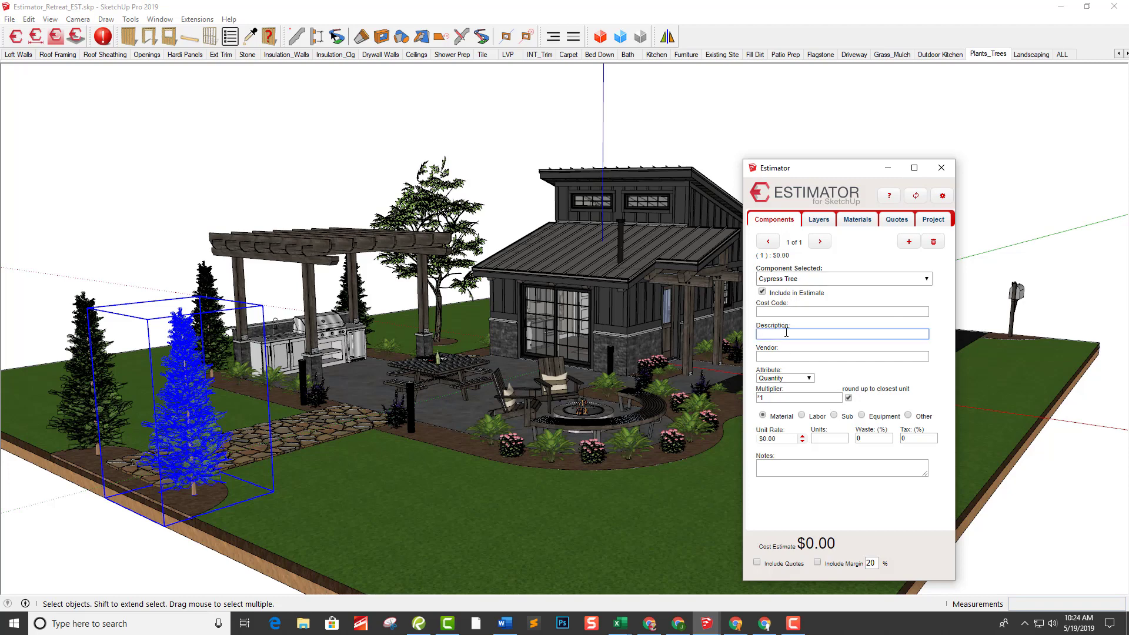
text(cypr)
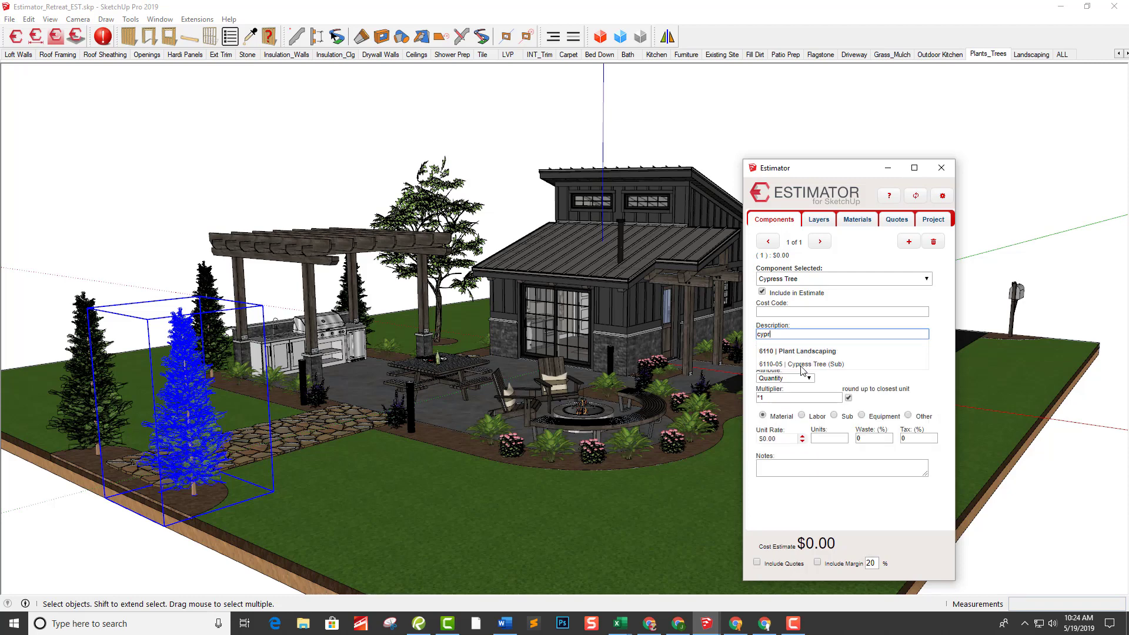
click(802, 365)
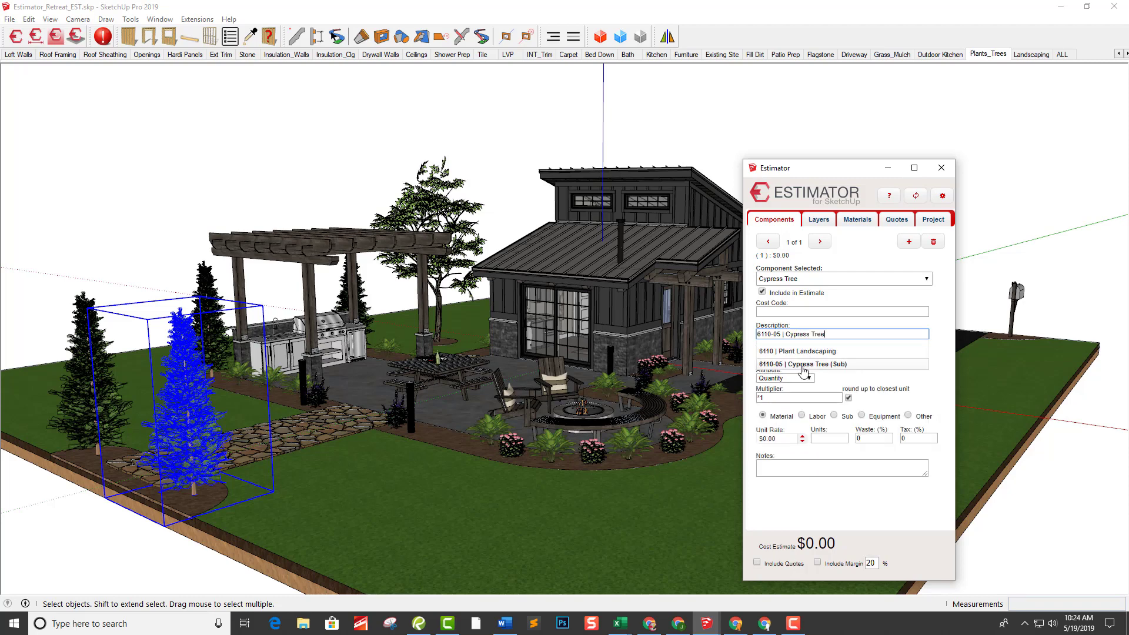
click(807, 356)
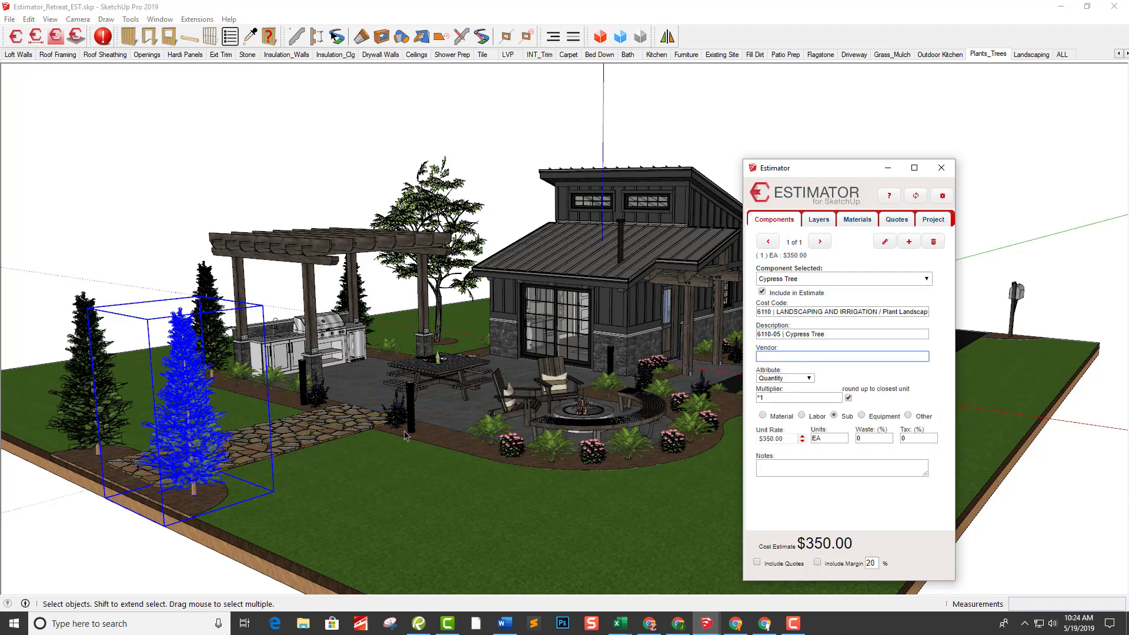
Select all instances of the Cypress Tree component to check their combined cost estimate.
middle_drag(464, 407, 497, 412)
middle_drag(194, 390, 187, 398)
right_click(187, 399)
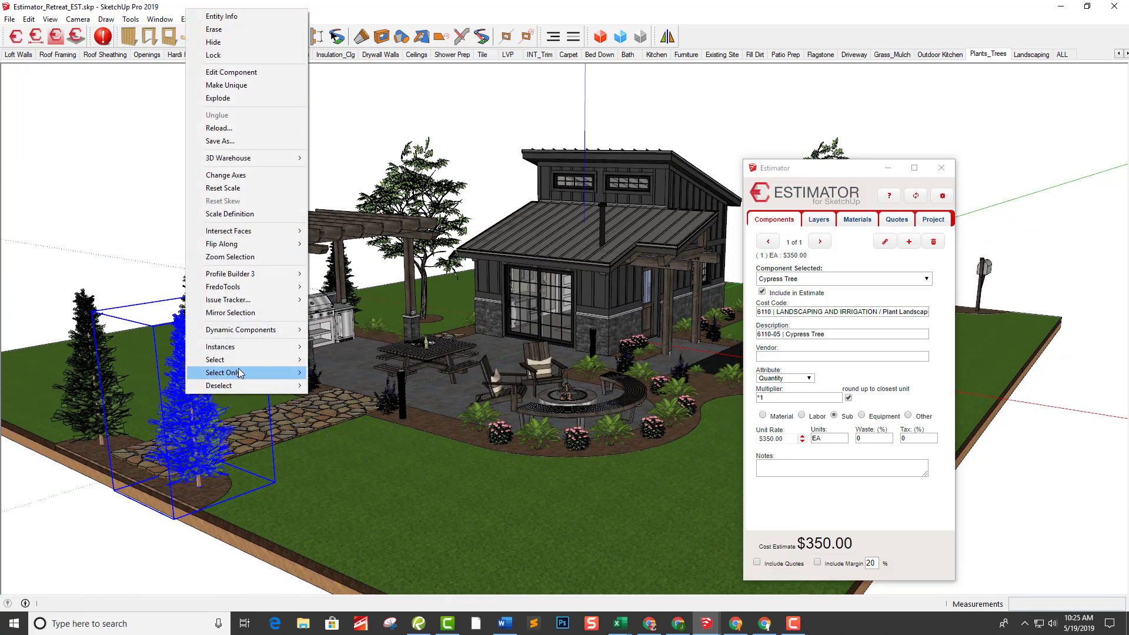
mouse_move(248, 359)
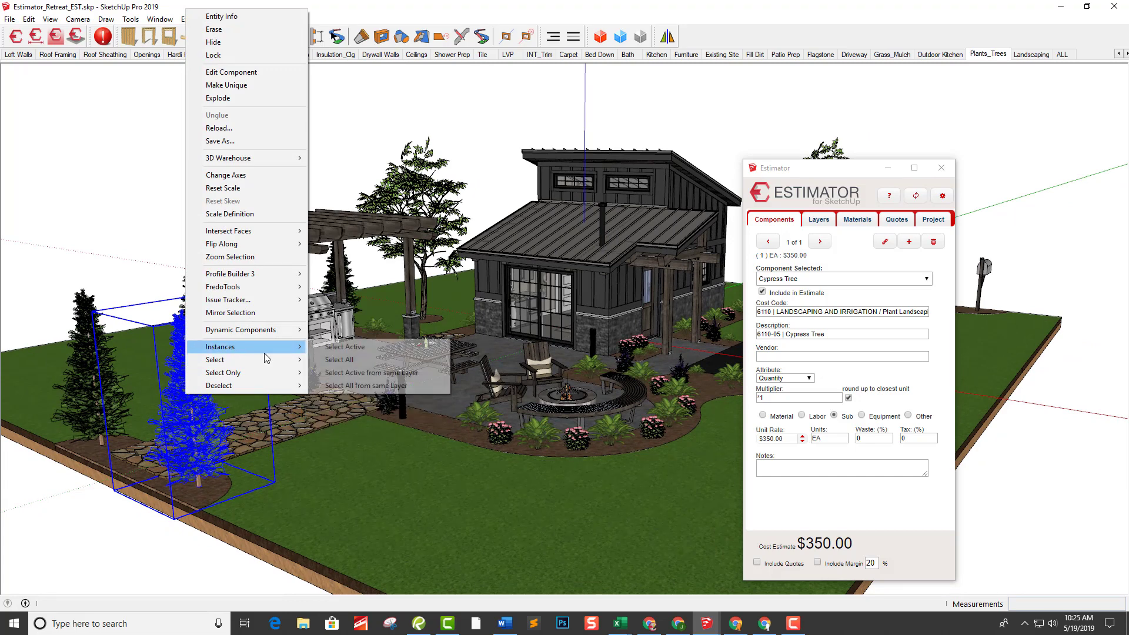
click(350, 360)
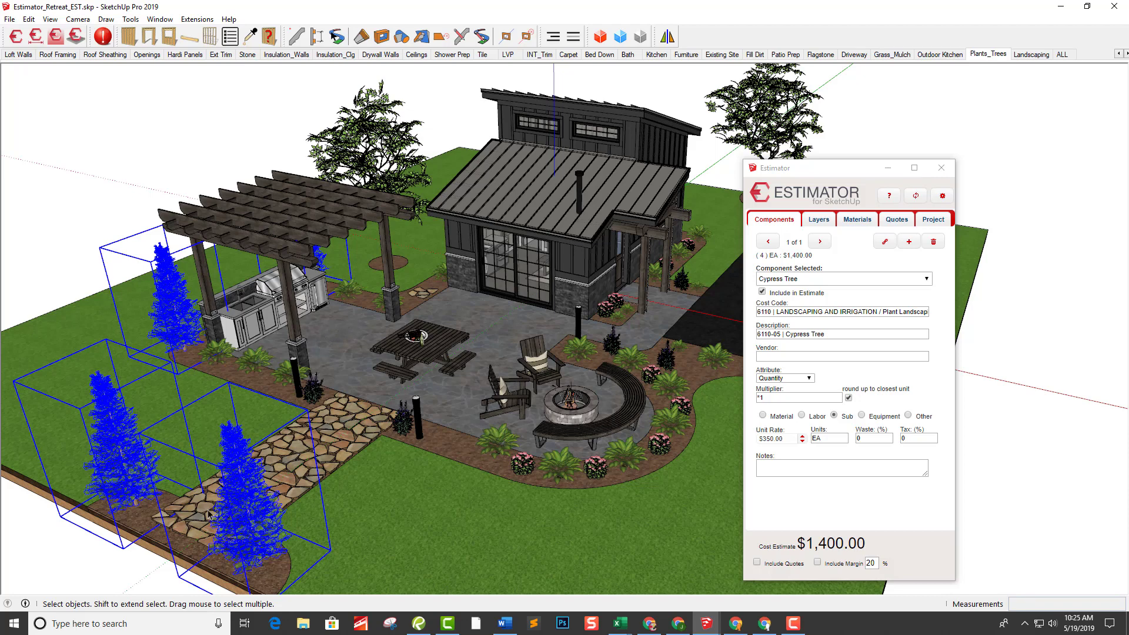
Assign the cost item 6331-00 | Stepping Stones- per pallet installed (Sub) to the Stepping Stone Section component and add the other two path sections to the selection.
click(369, 435)
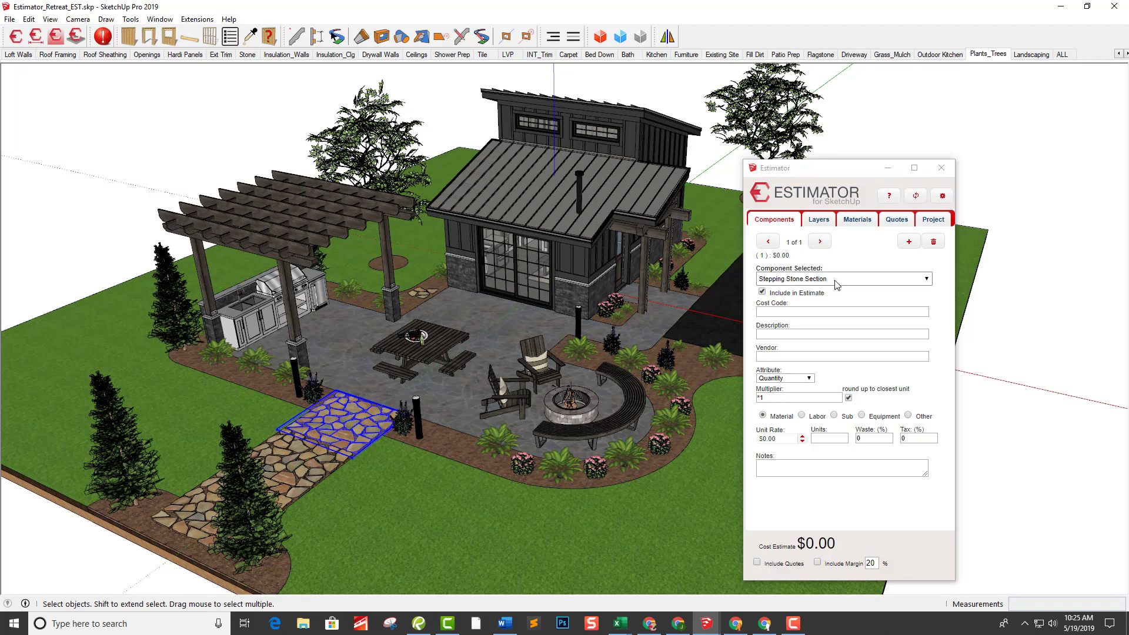
click(821, 333)
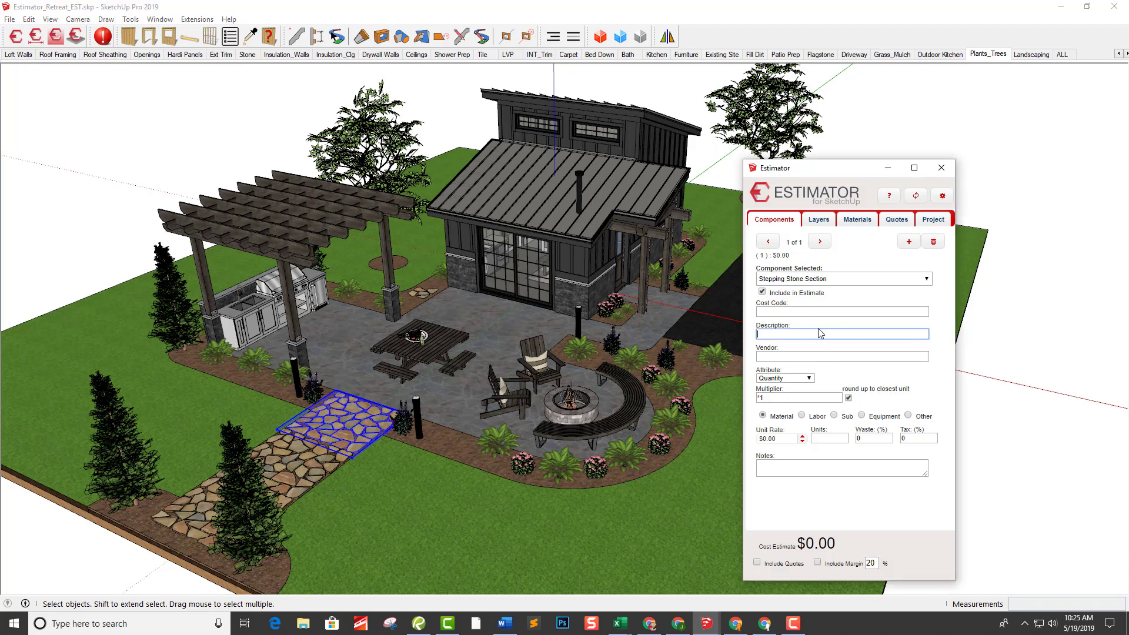
text(steppin)
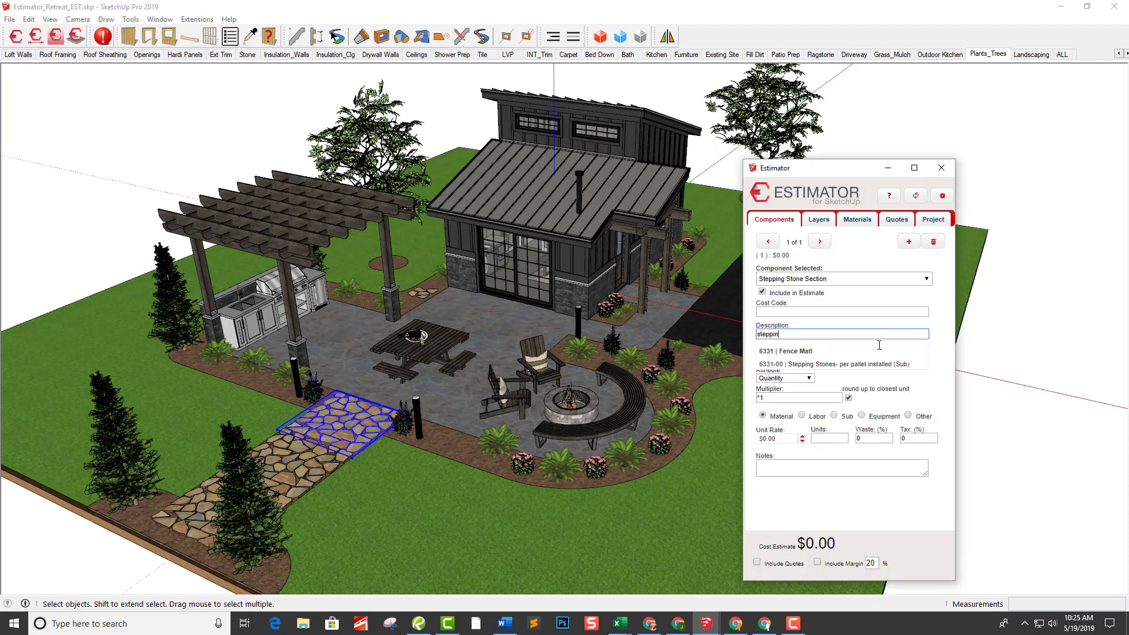
click(879, 364)
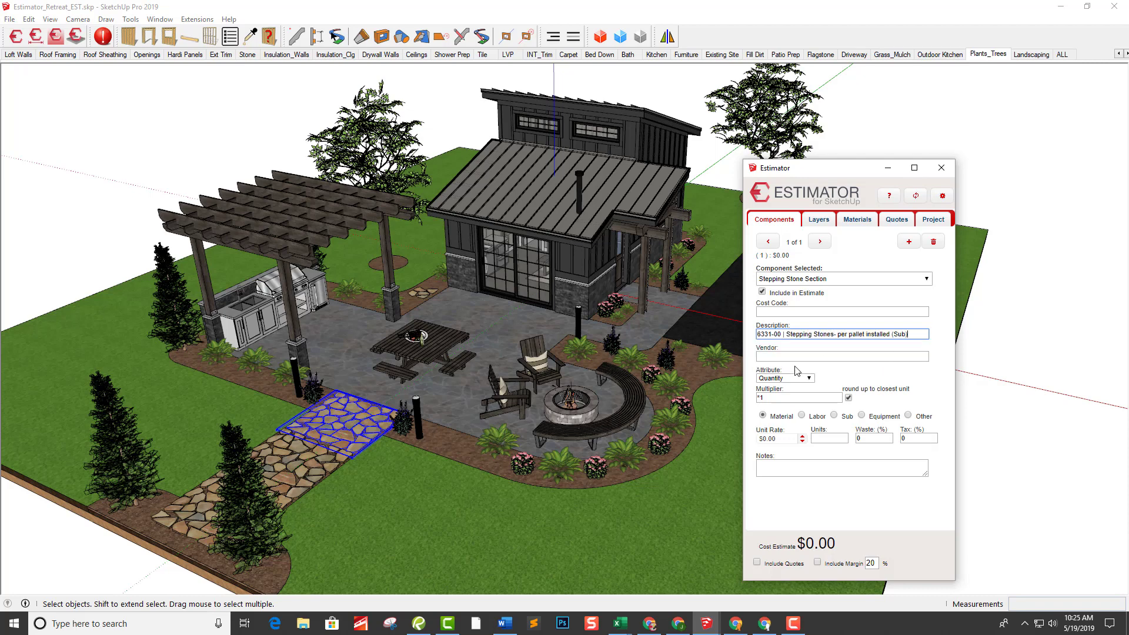
click(811, 357)
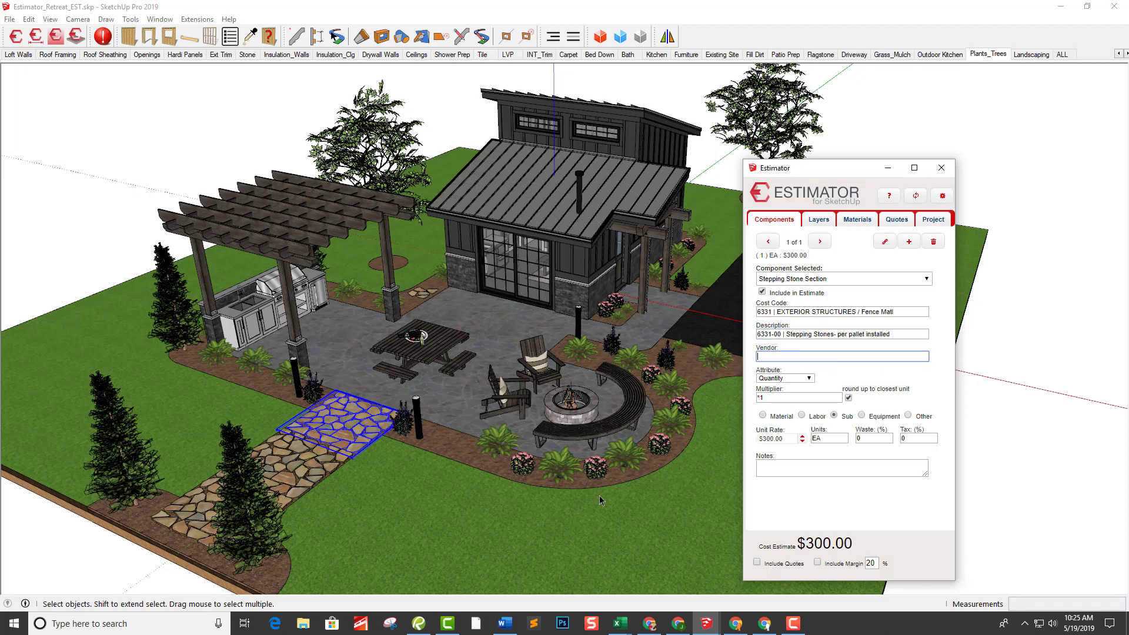
shift+click(305, 474)
shift+click(220, 508)
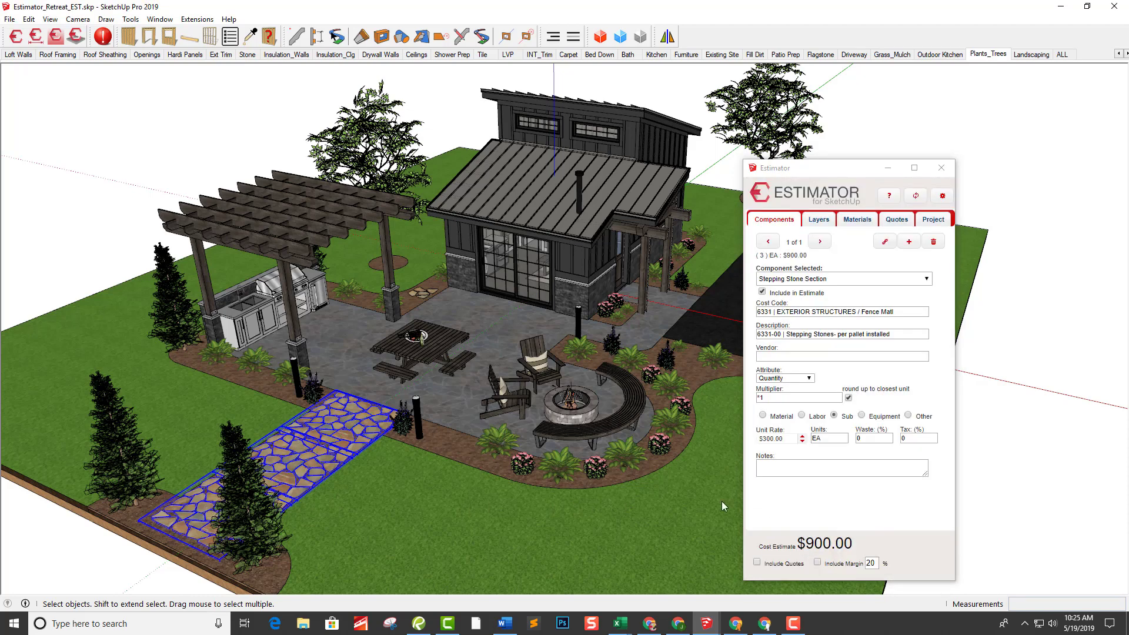
Select all instances of the Plant2 component beside the stone path and assign them the cost item 6110-02 | Plant2 (Sub).
middle_drag(399, 421, 402, 431)
click(403, 432)
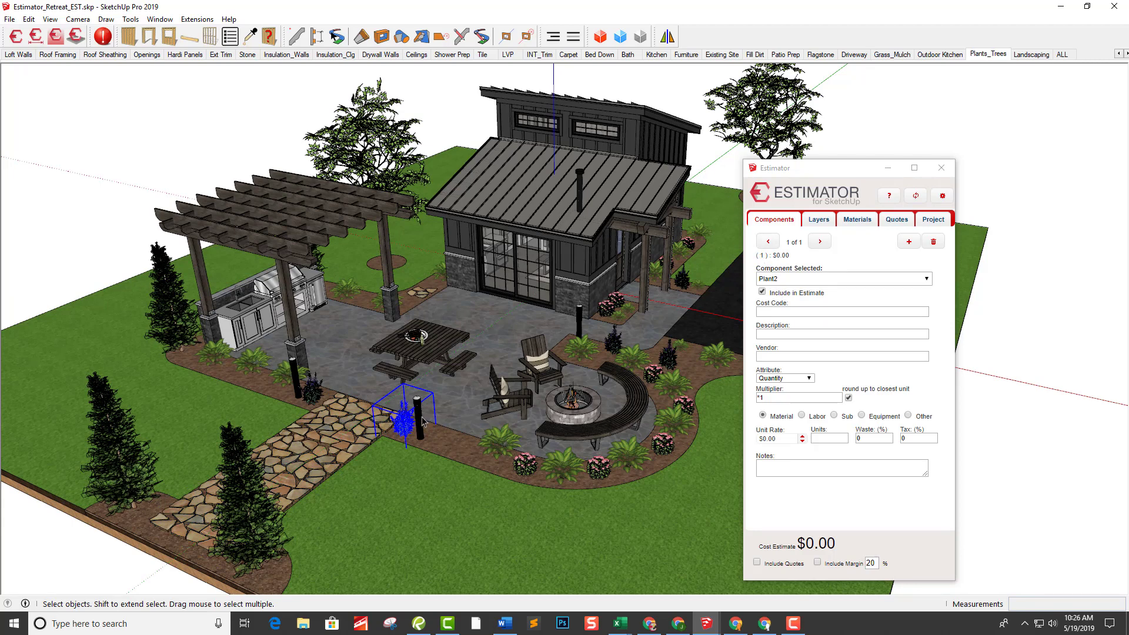
right_click(401, 431)
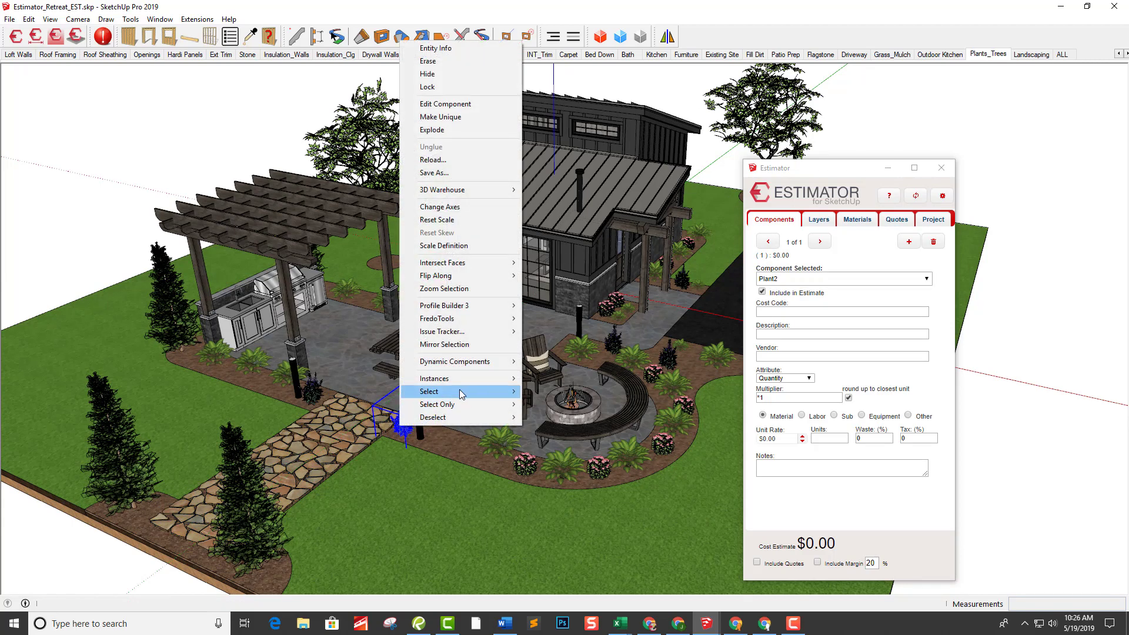
mouse_move(513, 382)
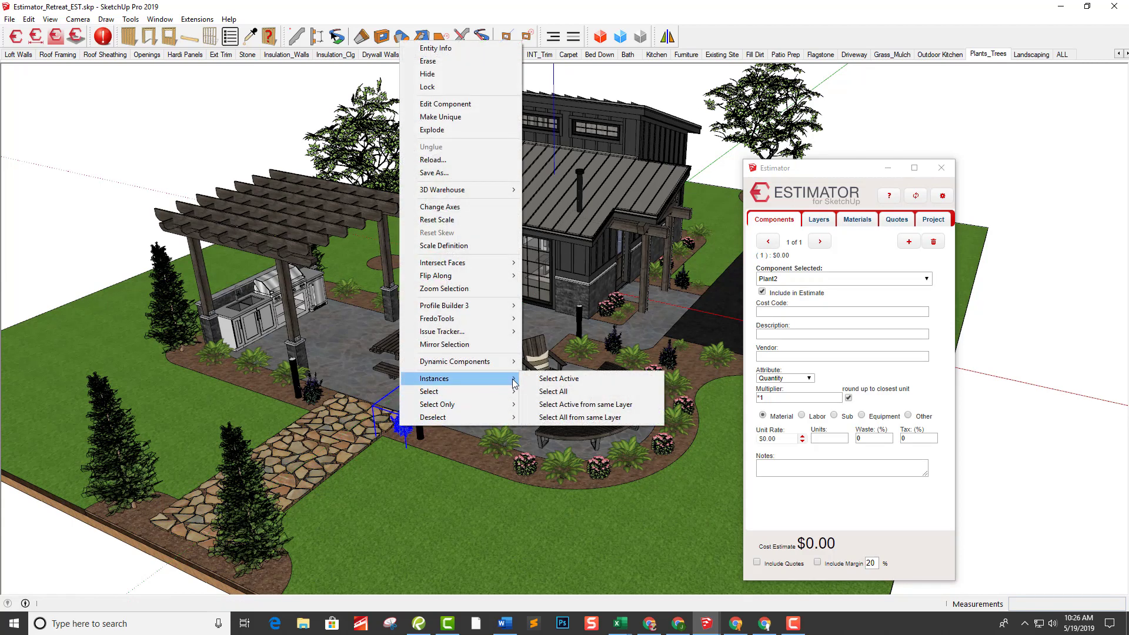
click(547, 393)
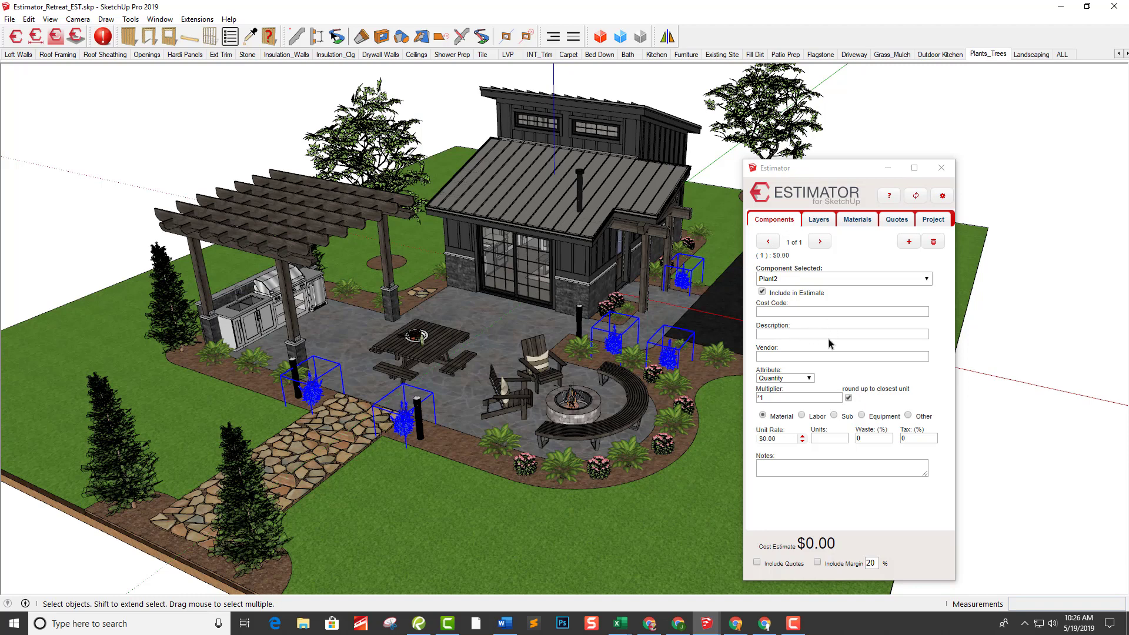
click(810, 334)
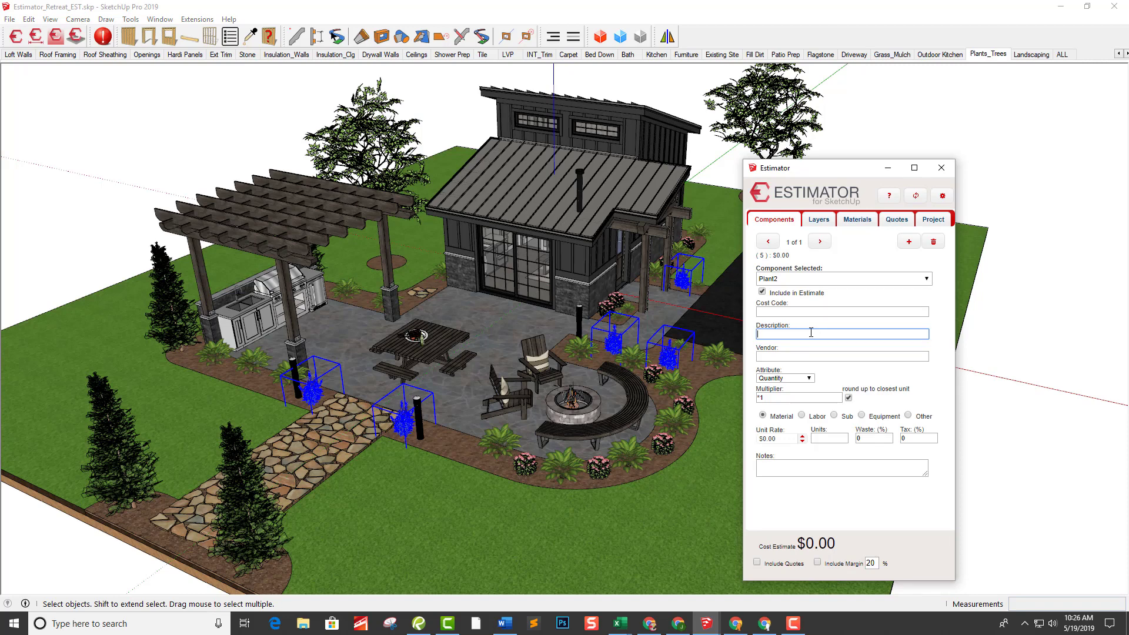
text(plan)
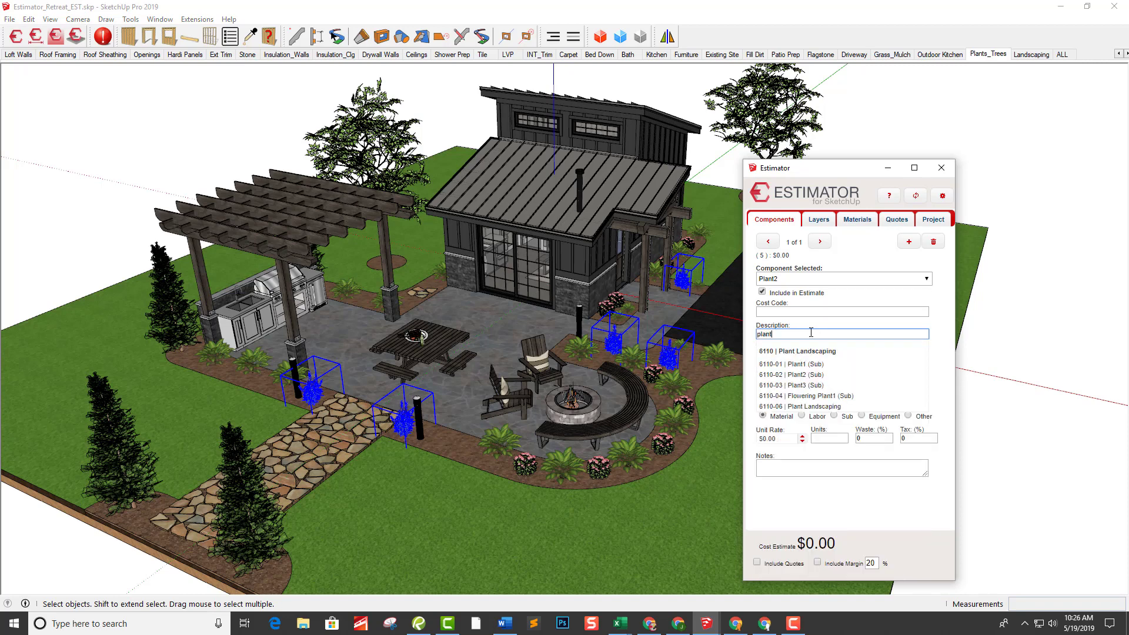
click(827, 375)
click(819, 358)
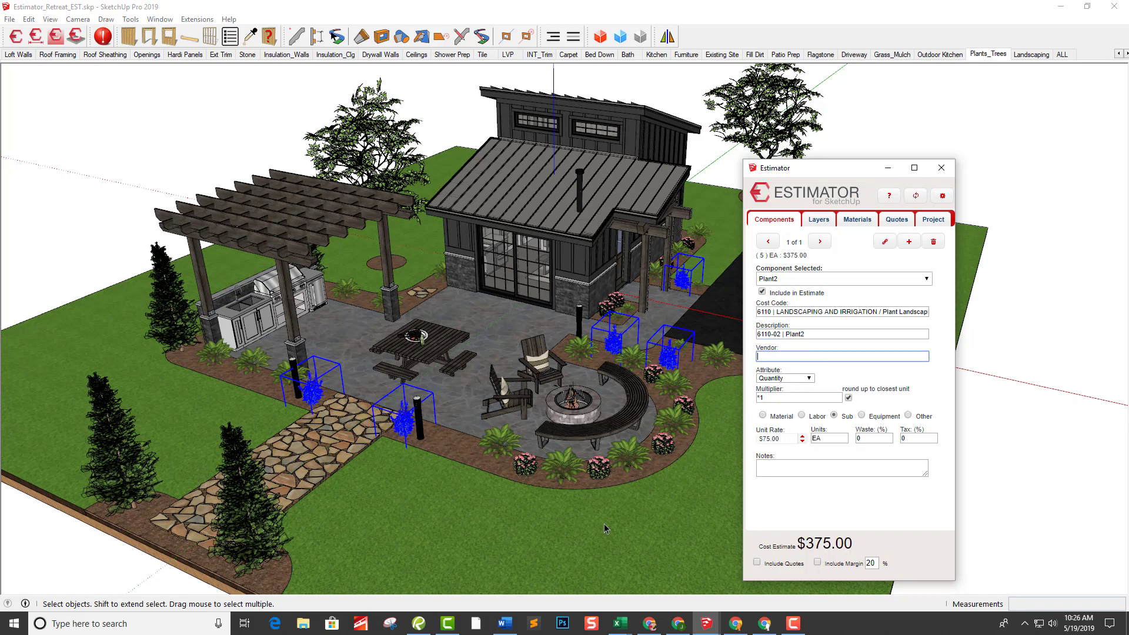
Select all instances of the Bollard Lamp component and assign them the cost item 6340-00 | Bollard Lamp (Material).
middle_drag(605, 525, 495, 447)
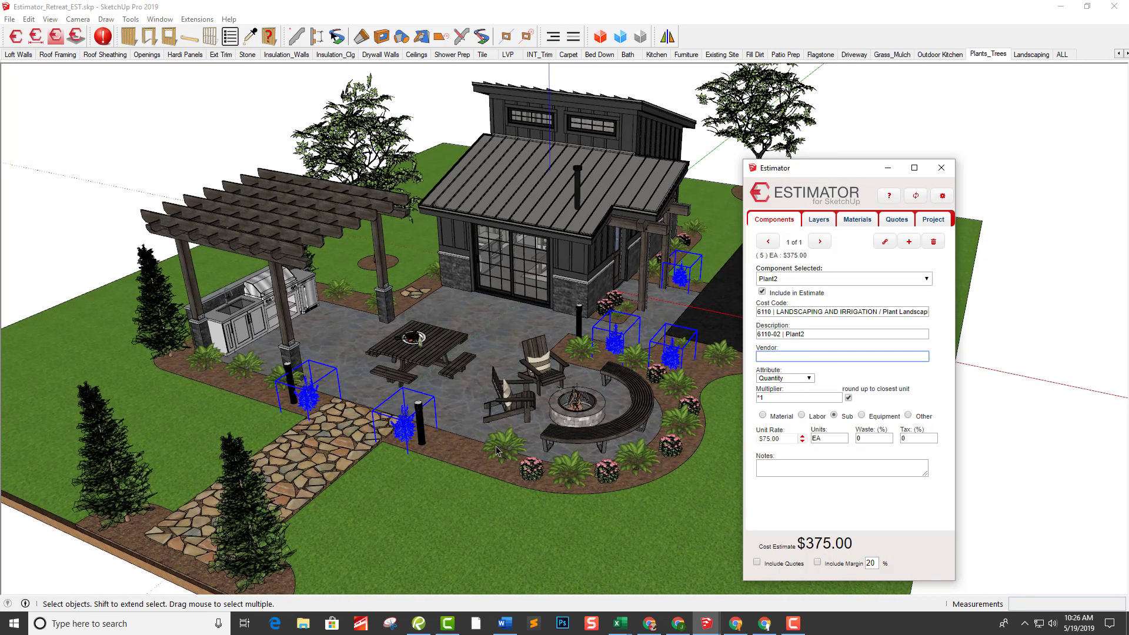
click(420, 419)
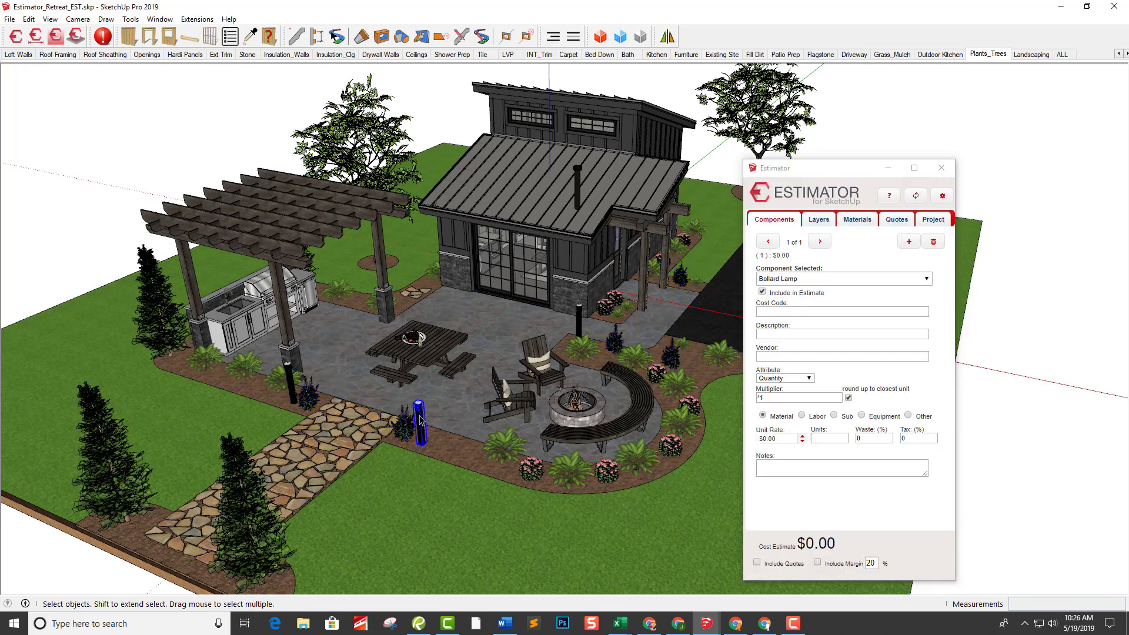
right_click(420, 418)
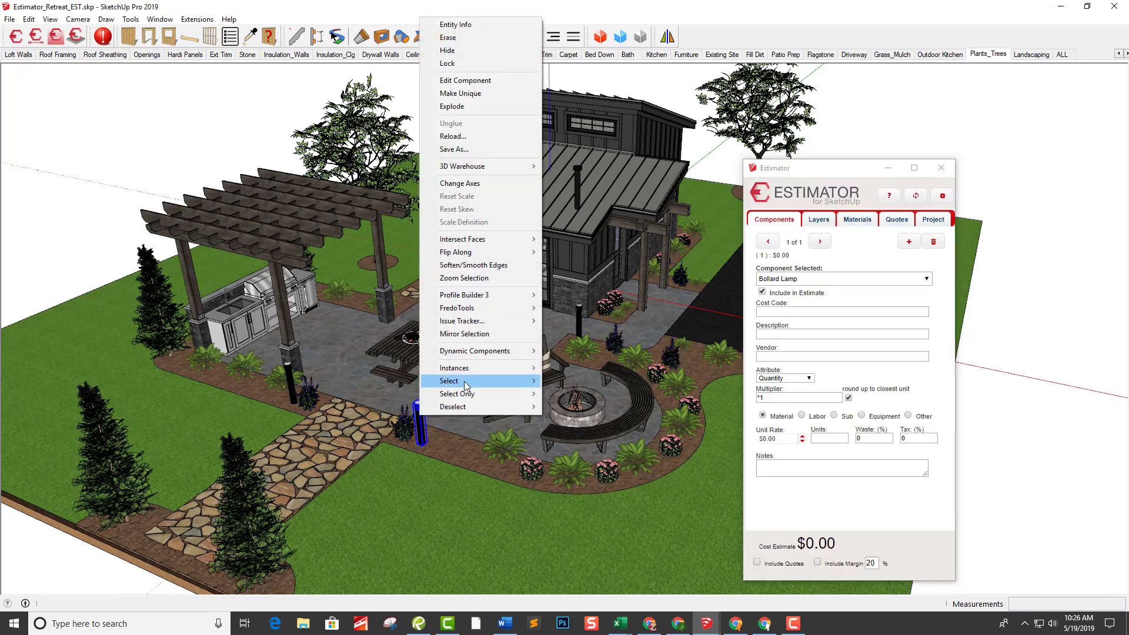
mouse_move(478, 370)
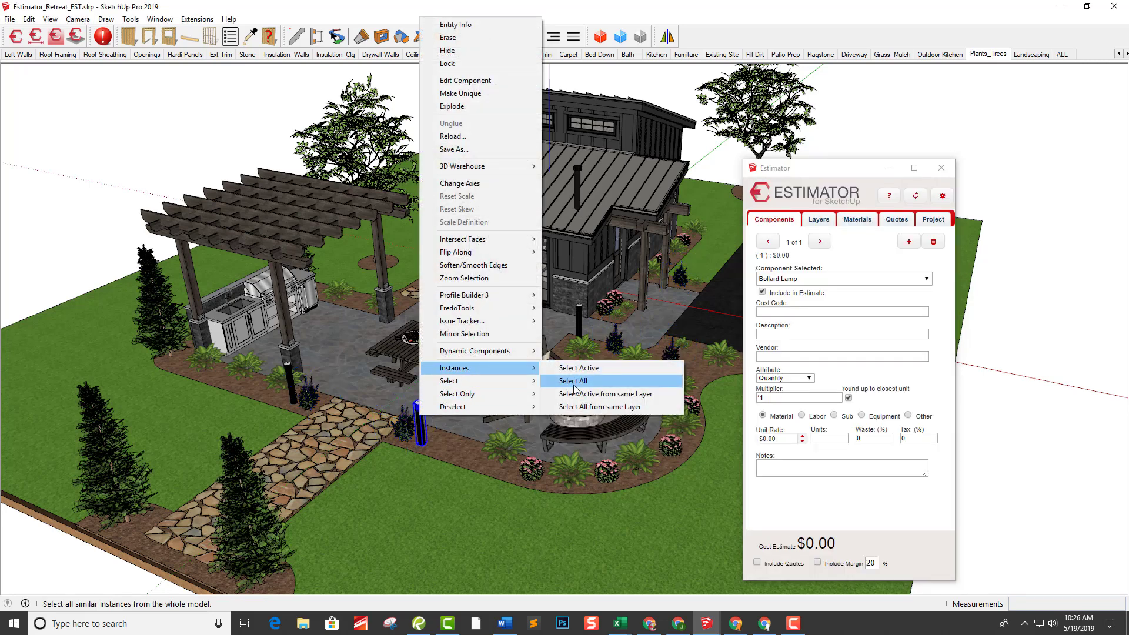
click(576, 381)
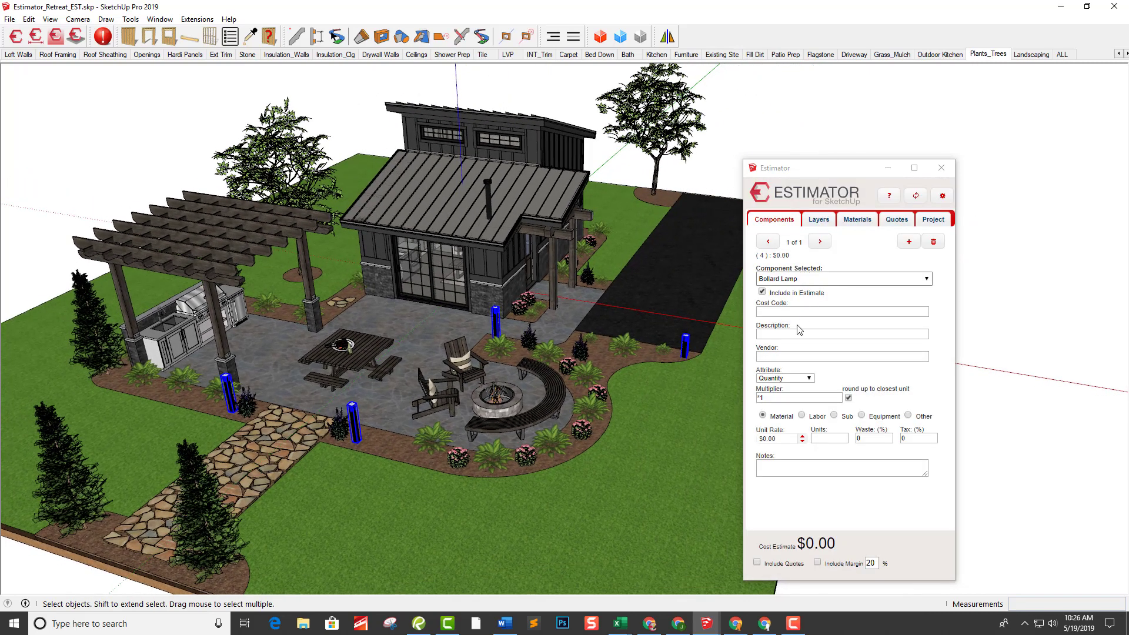
click(796, 332)
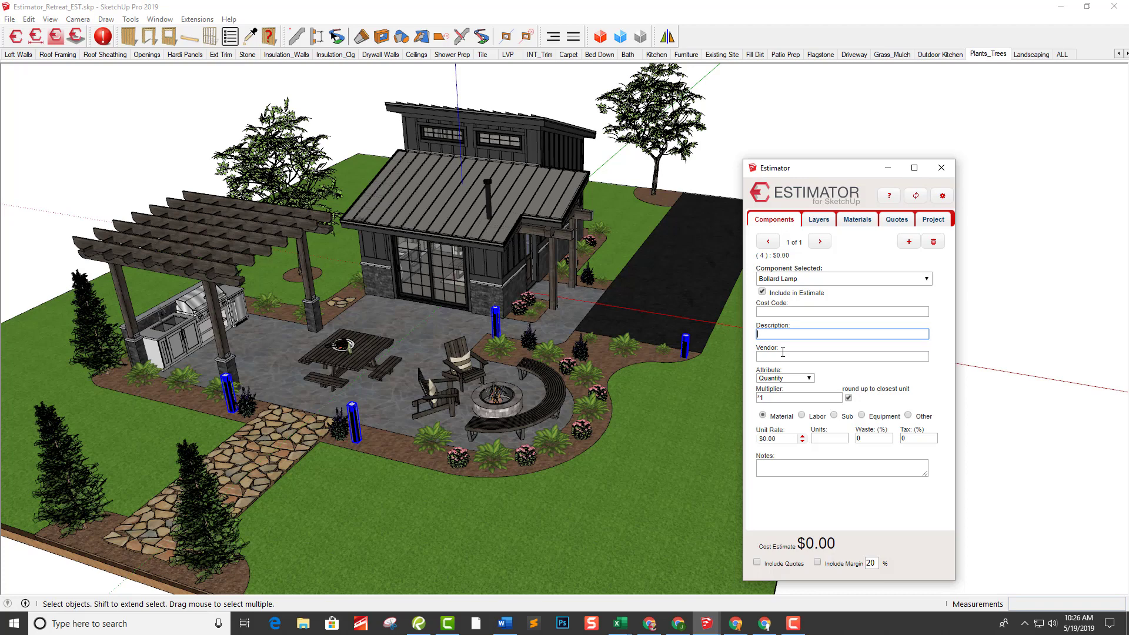
text(bolla)
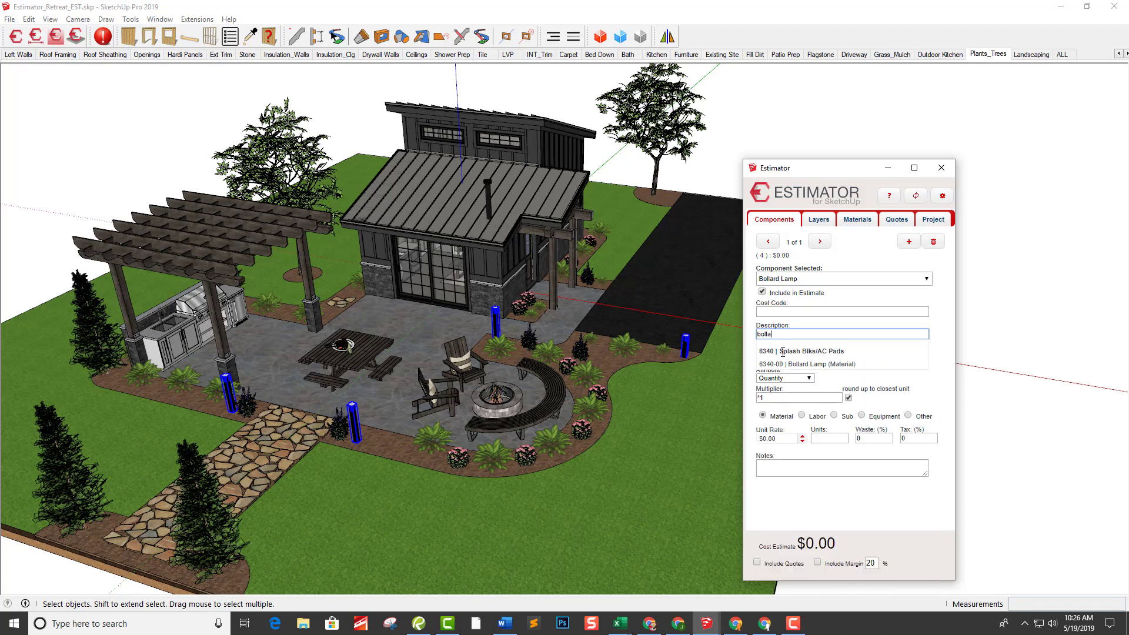
click(860, 365)
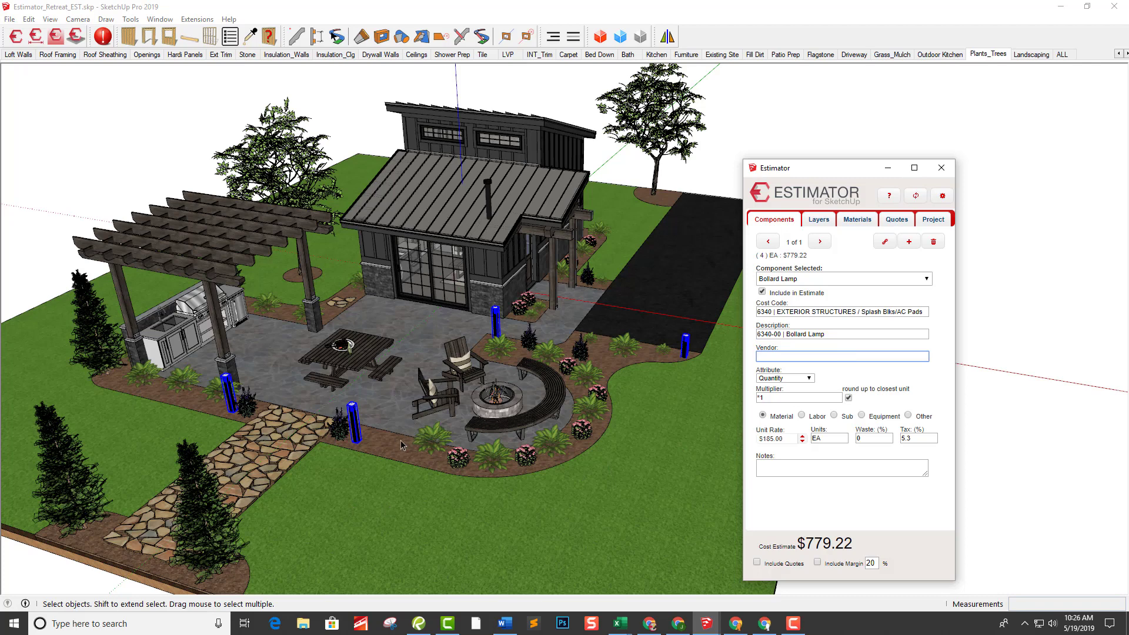
Select all instances of the Plant1 component in the patio beds and assign them the cost item 6110-01 | Plant1 (Sub).
click(428, 444)
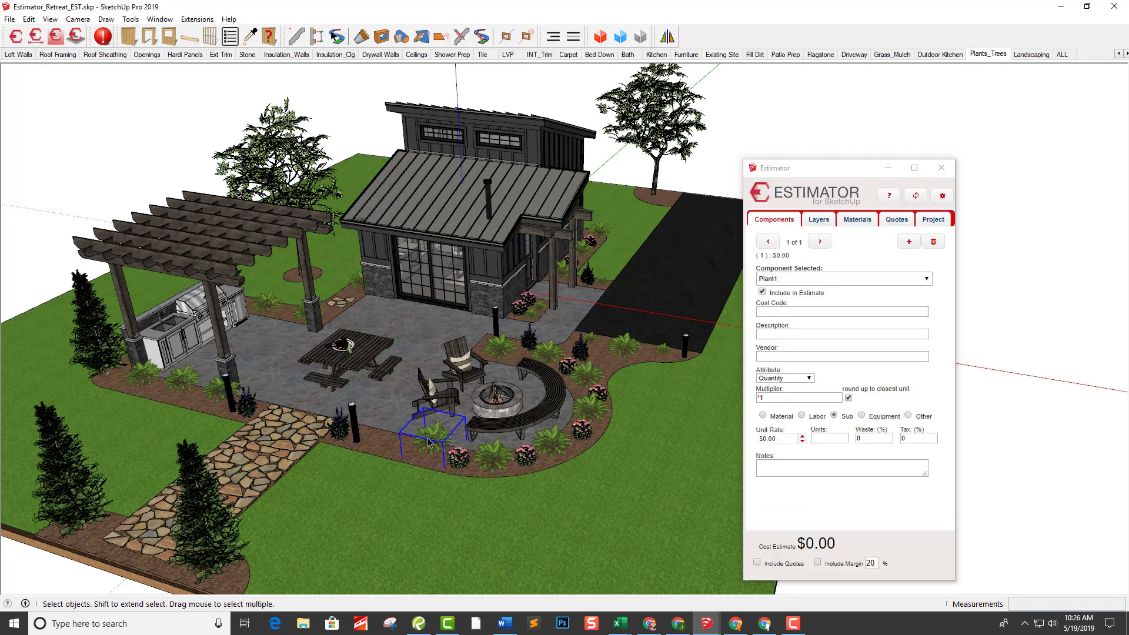
right_click(428, 442)
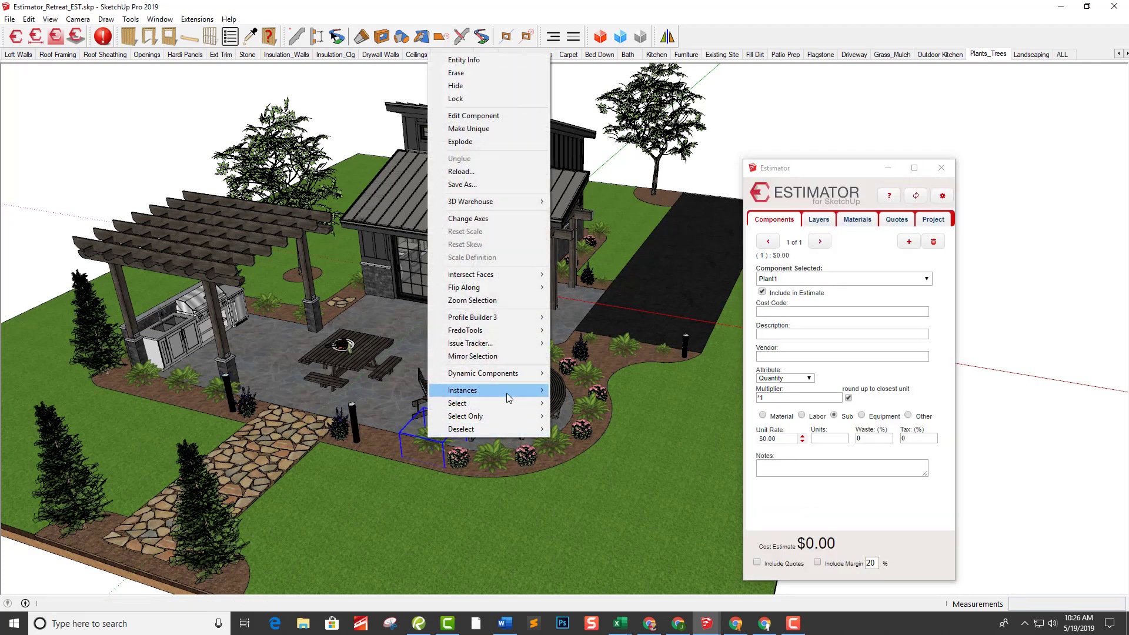
mouse_move(507, 393)
click(582, 405)
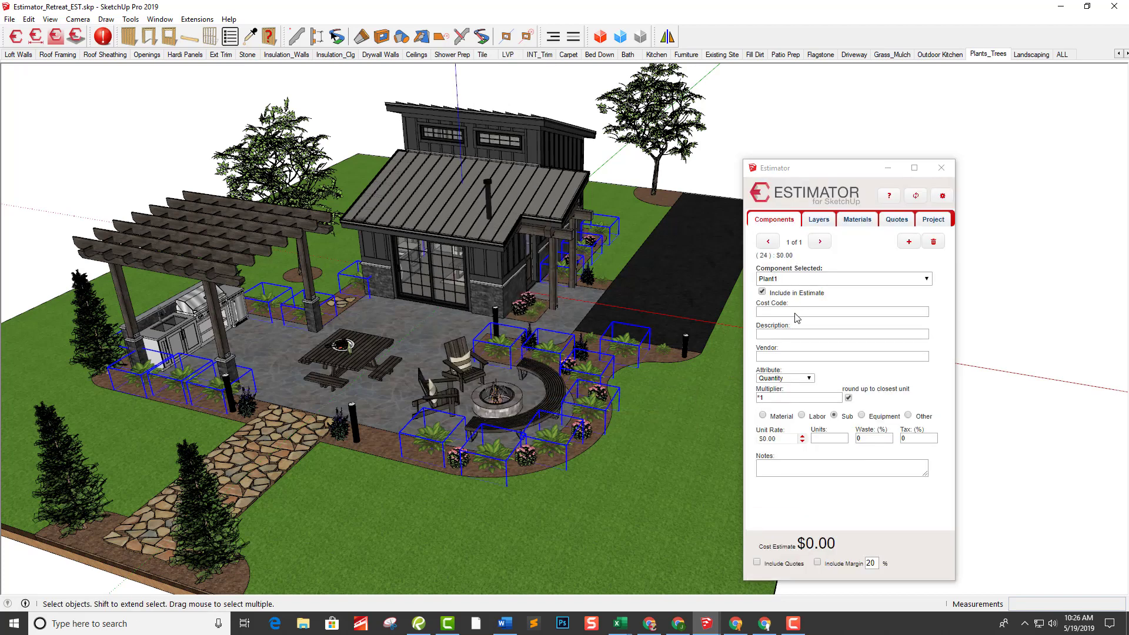
click(784, 333)
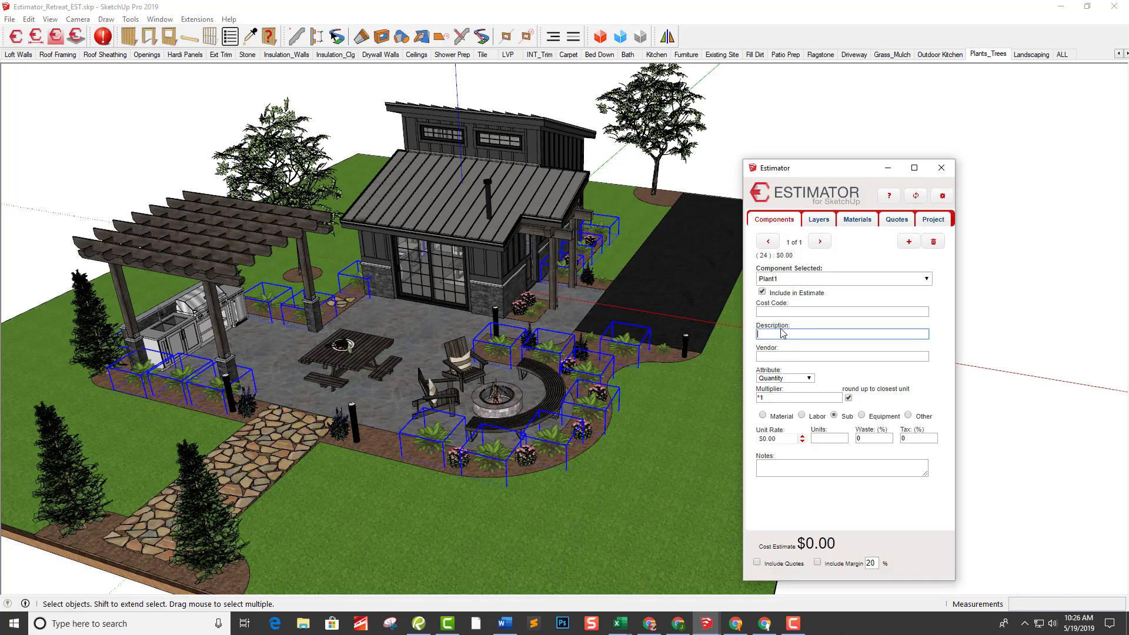
text(plant)
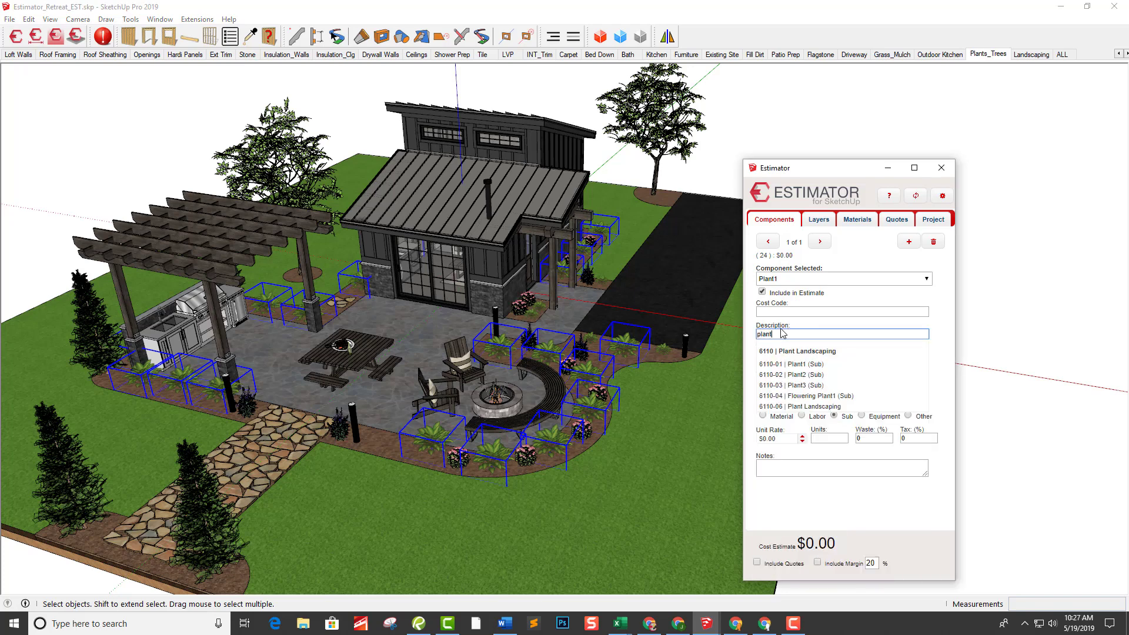
click(810, 364)
click(815, 356)
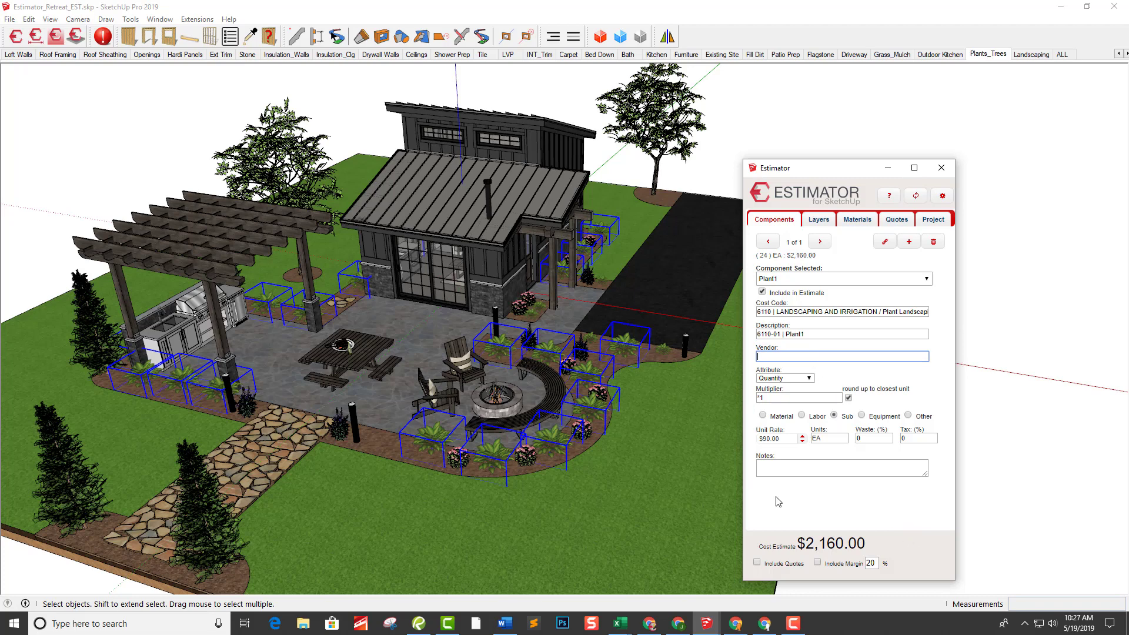
Select all instances of the Flowering Plant1 component and assign them the cost item 6110-04 | Flowering Plant1 (Sub).
click(454, 465)
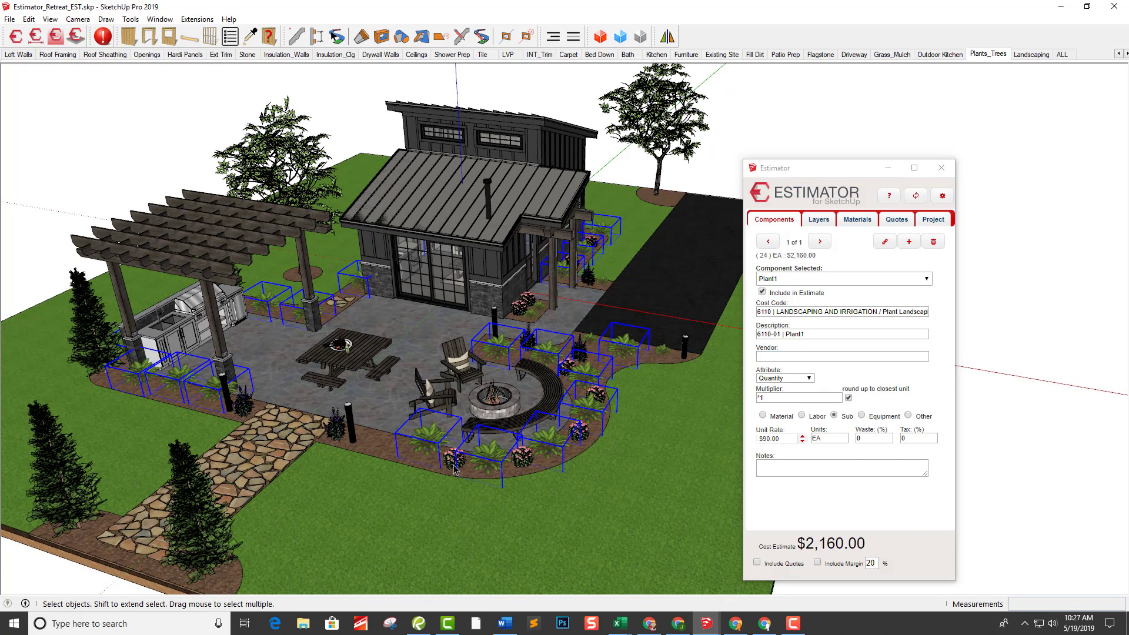
click(454, 465)
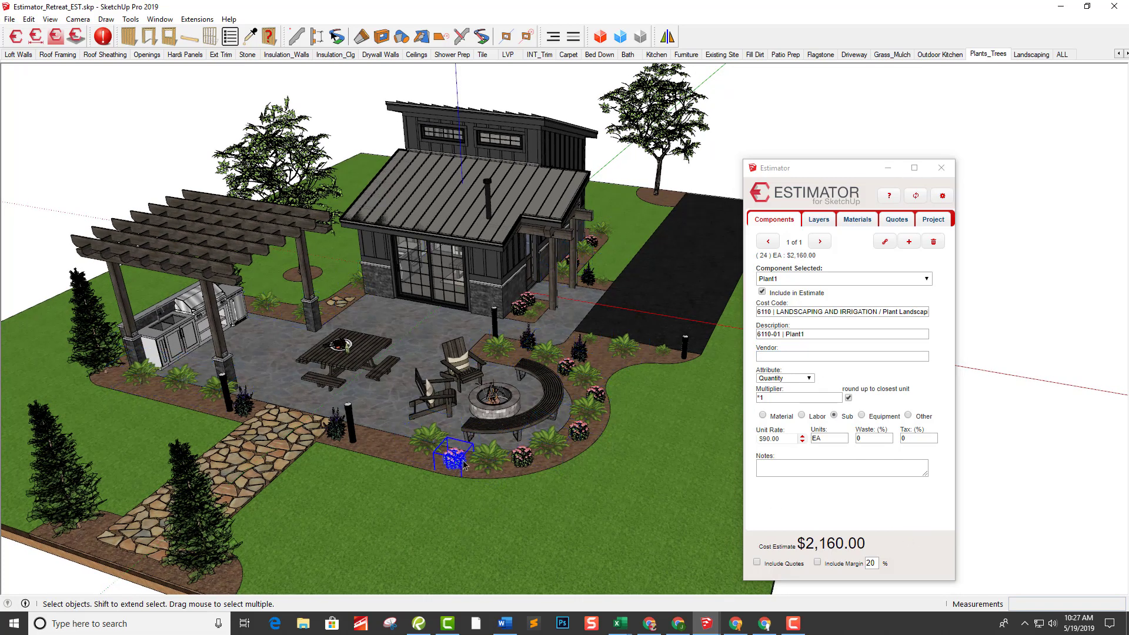
right_click(455, 466)
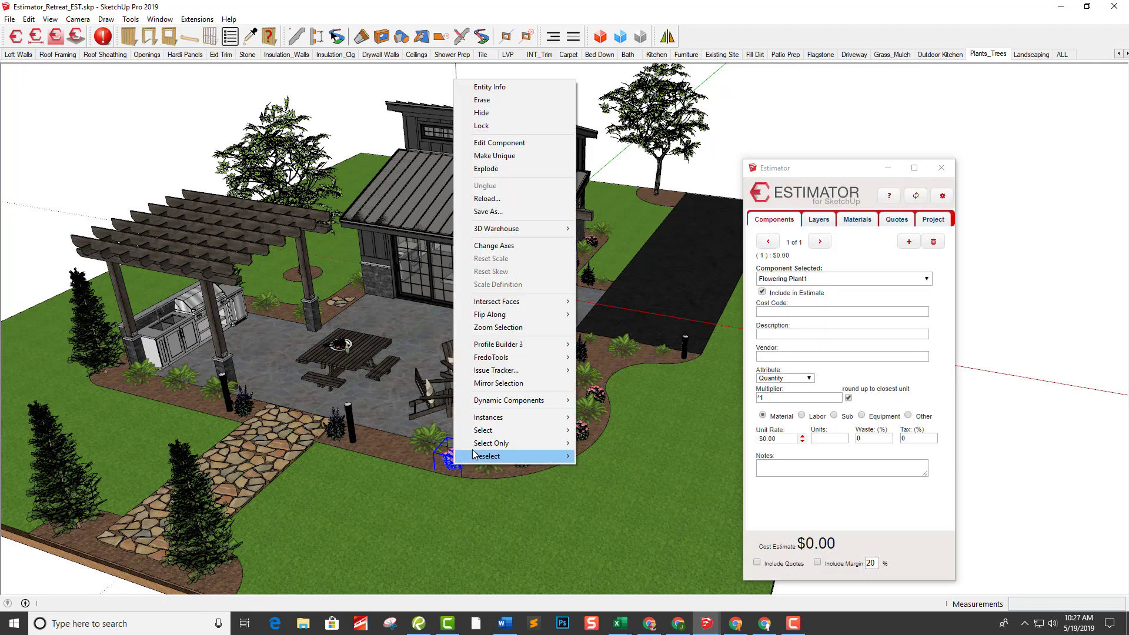
mouse_move(567, 417)
click(608, 430)
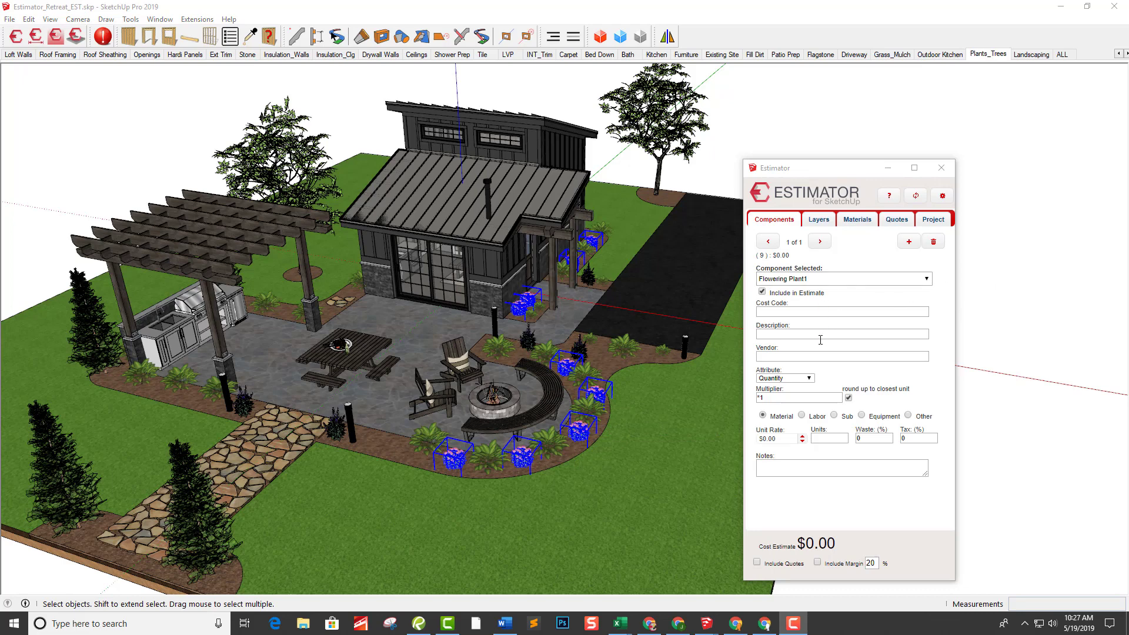
click(818, 336)
text(flow)
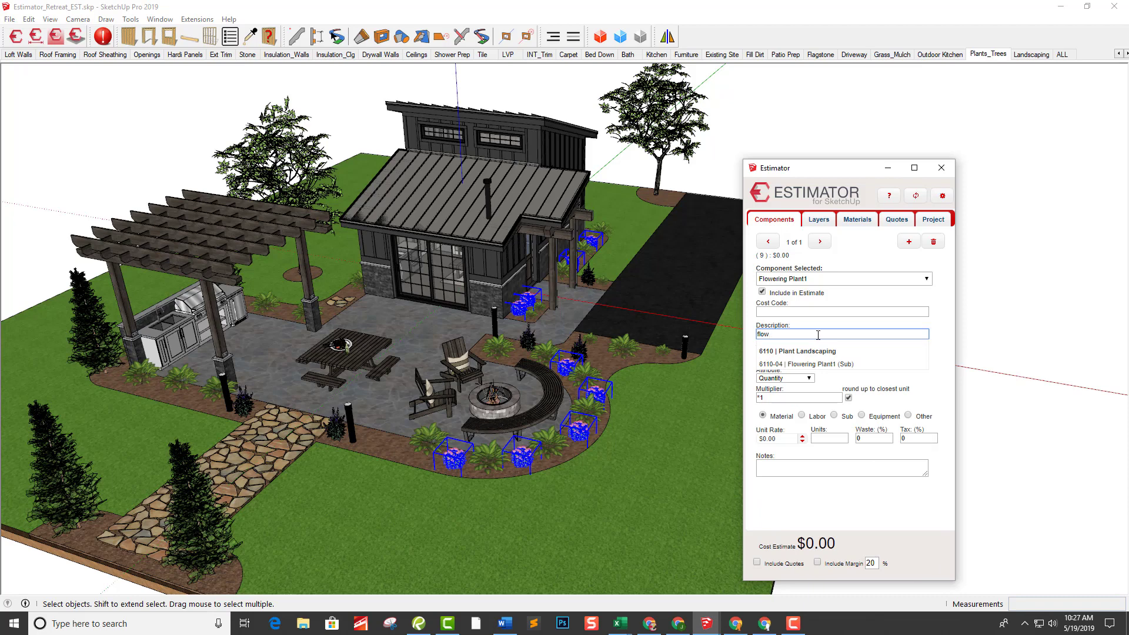
click(804, 364)
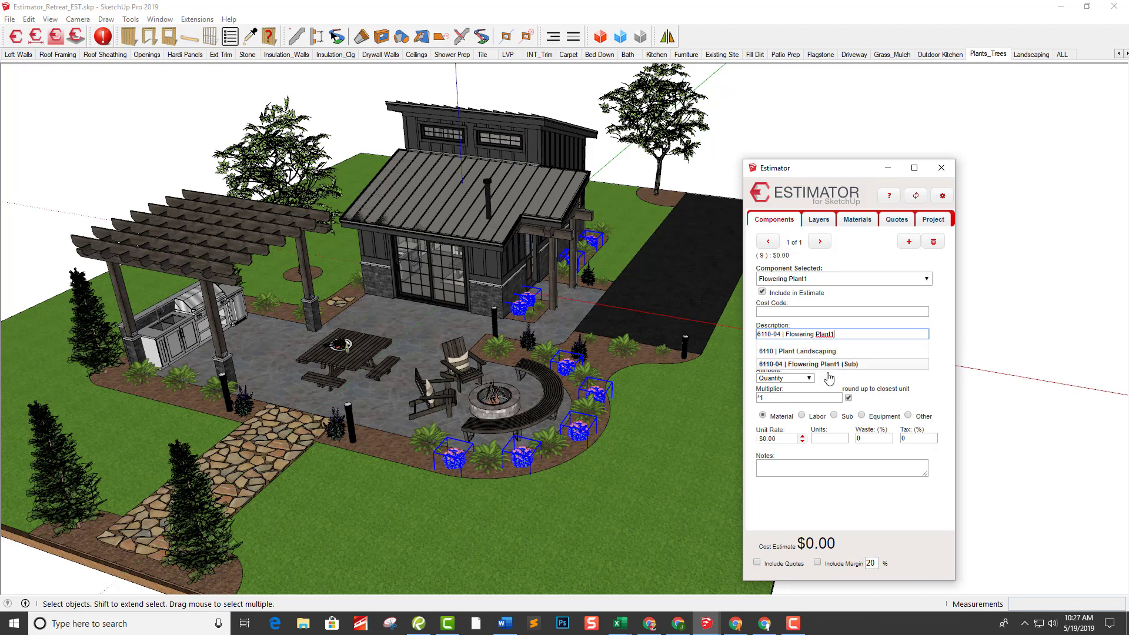
click(847, 364)
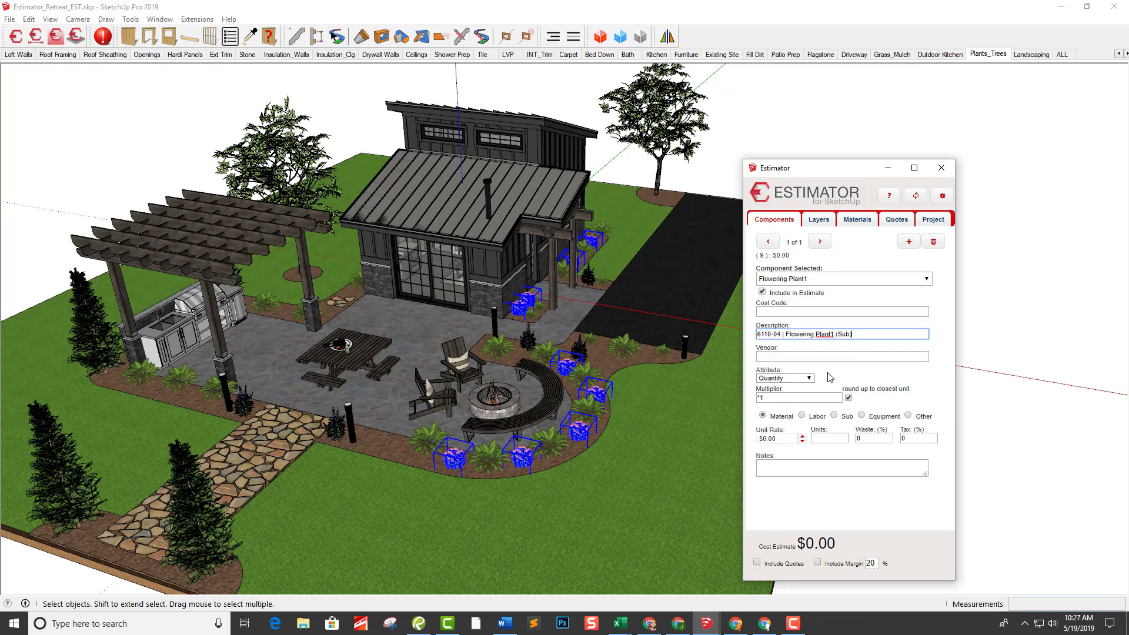
click(852, 352)
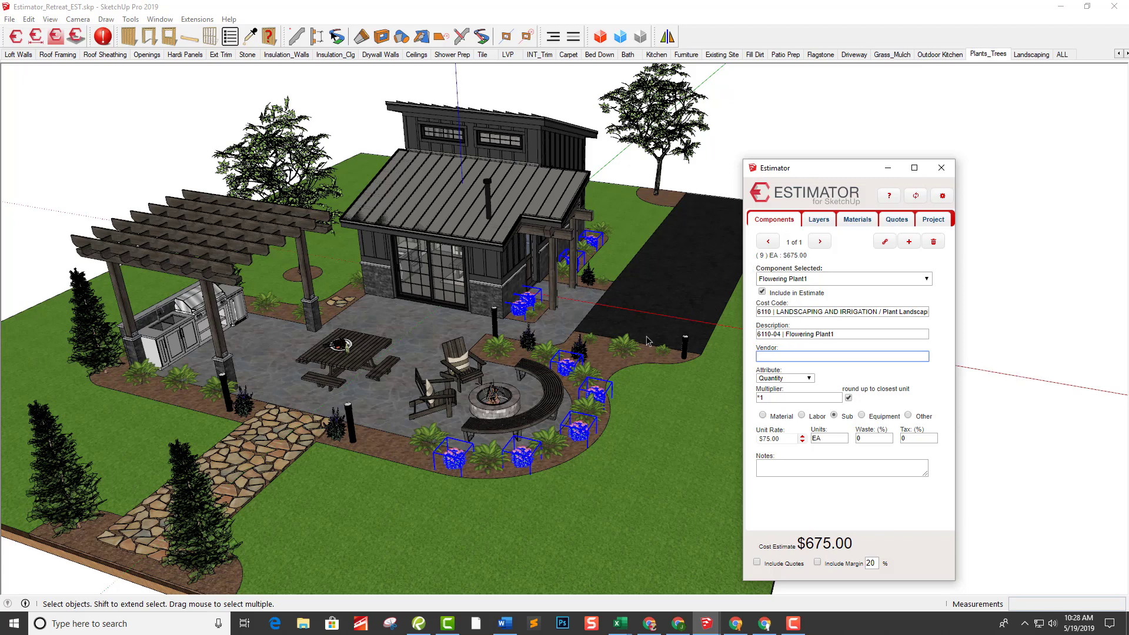
Save the active model.
middle_drag(647, 341, 621, 324)
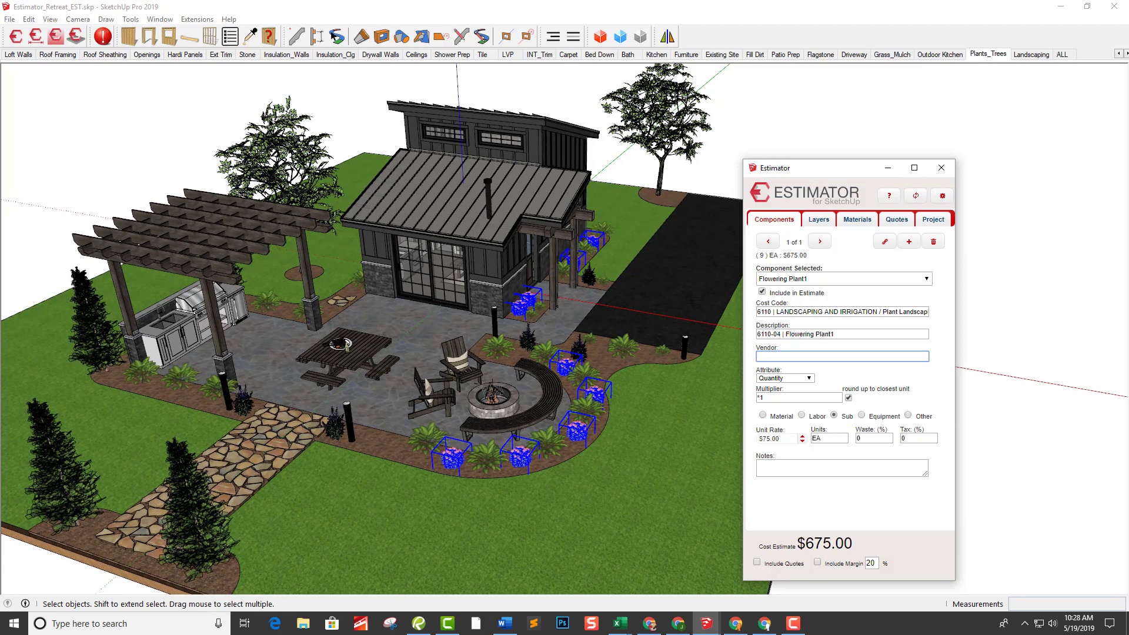
click(9, 19)
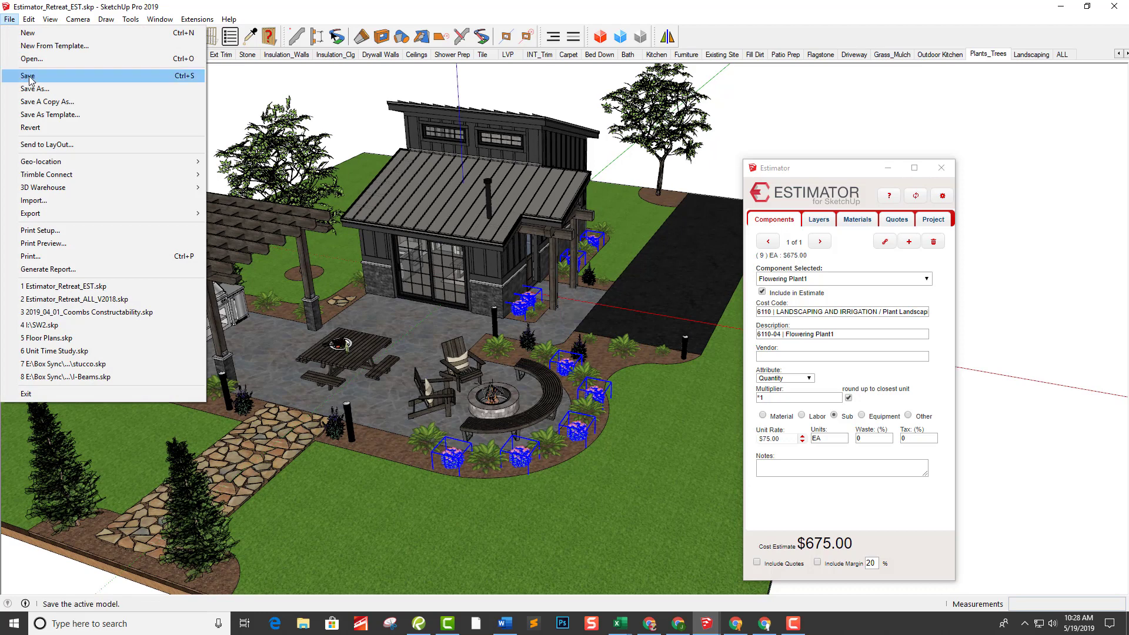
click(24, 75)
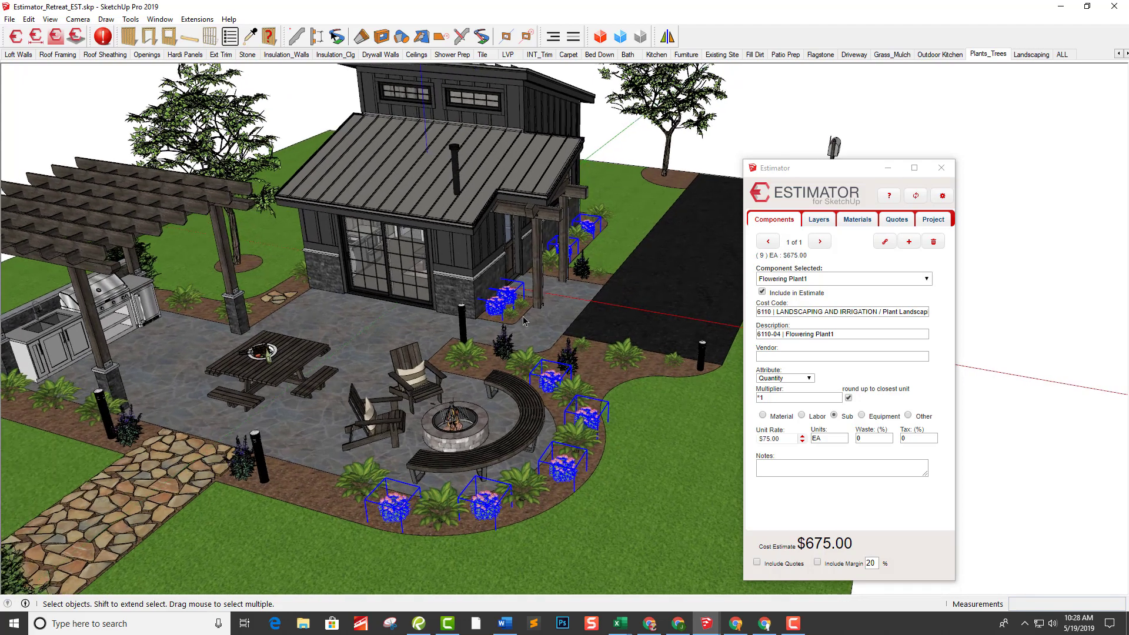
Select all instances of the Plant3 component and assign them the cost item 6110-03 | Plant3 (Sub).
click(513, 322)
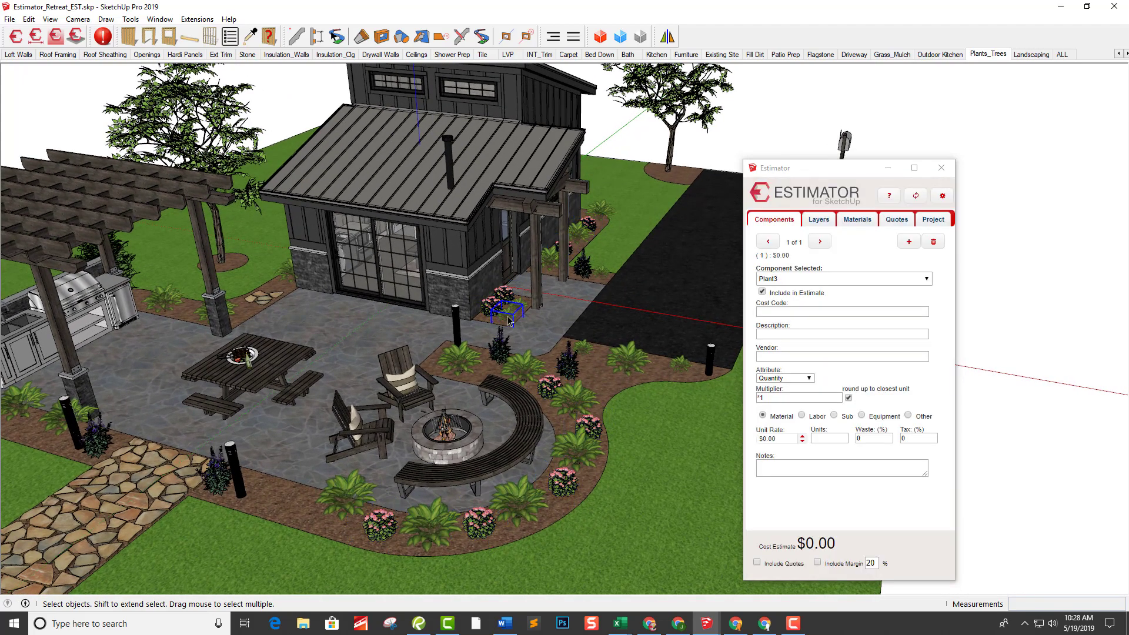
right_click(509, 320)
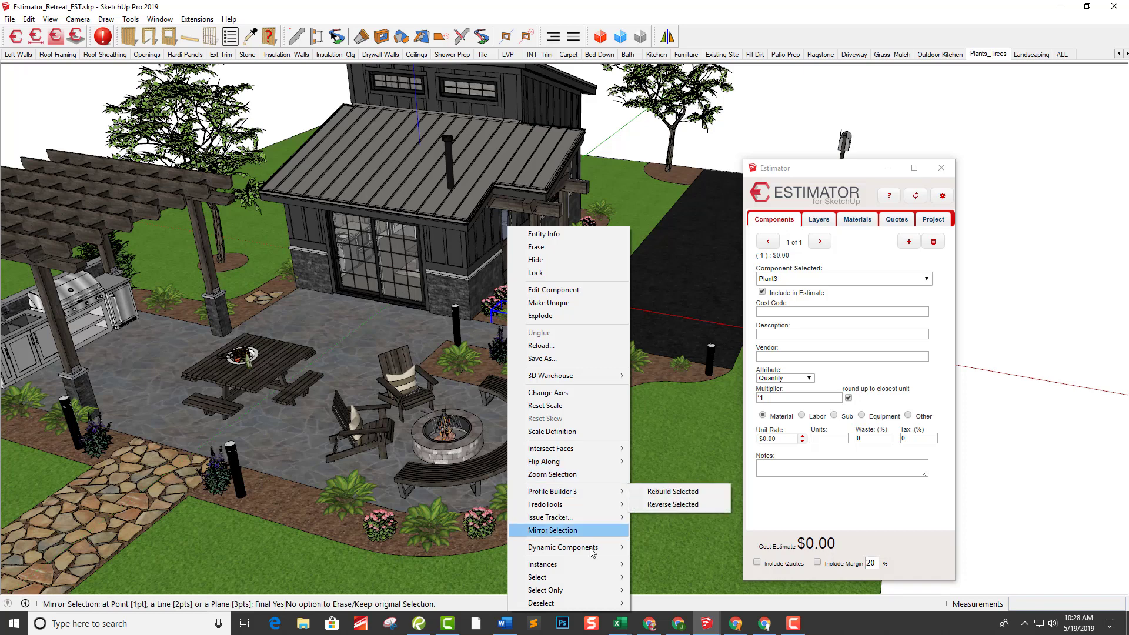
mouse_move(611, 566)
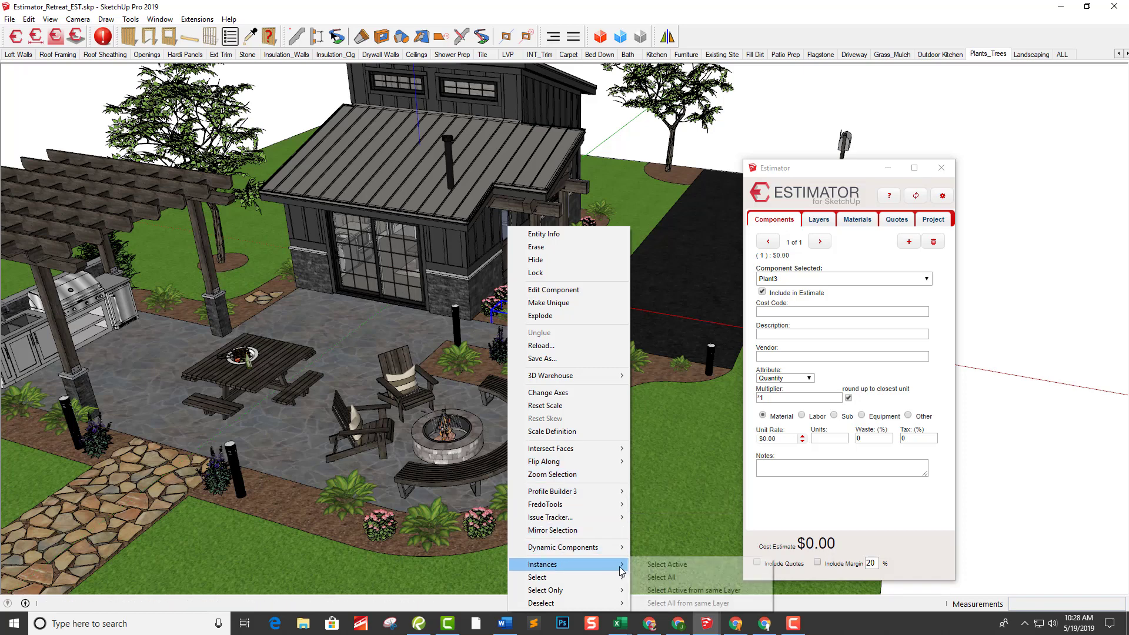
click(670, 578)
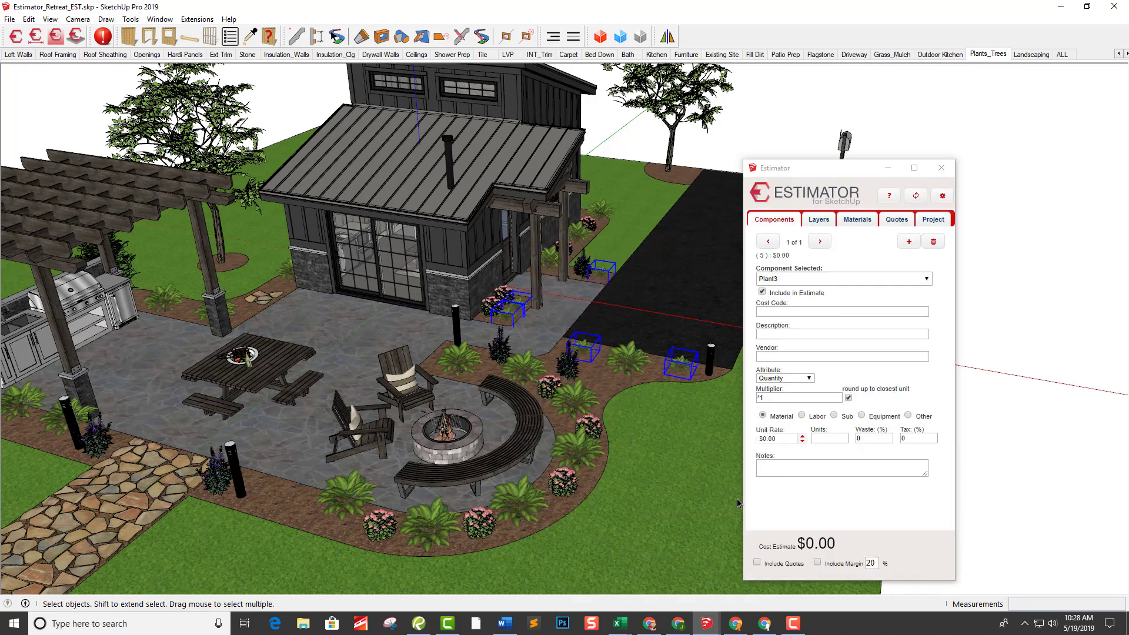
click(816, 333)
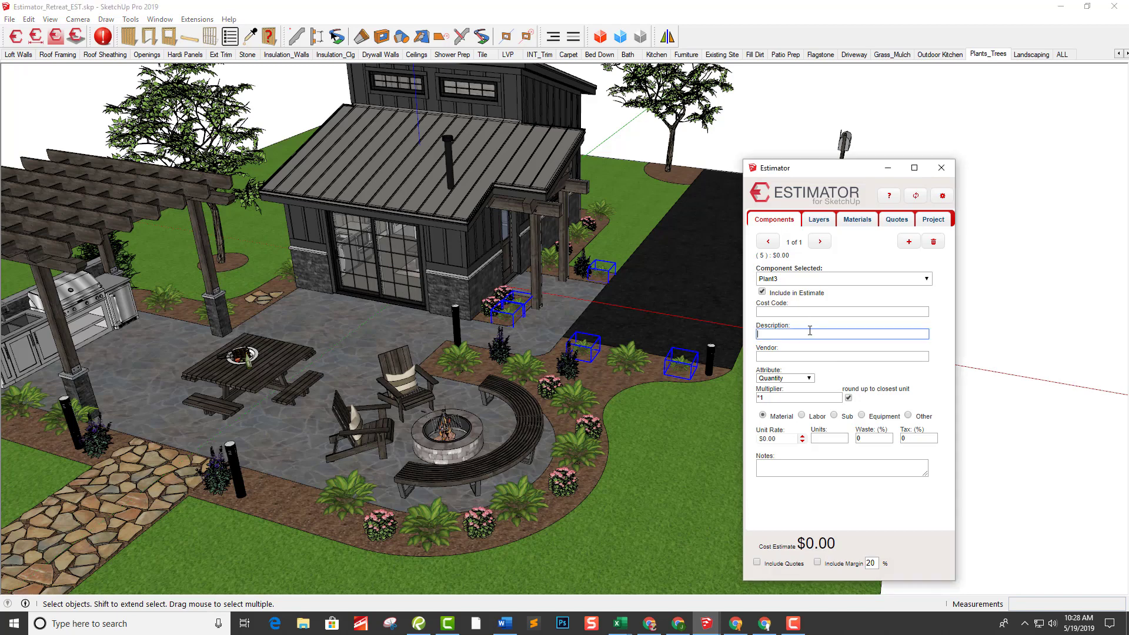
text(plan)
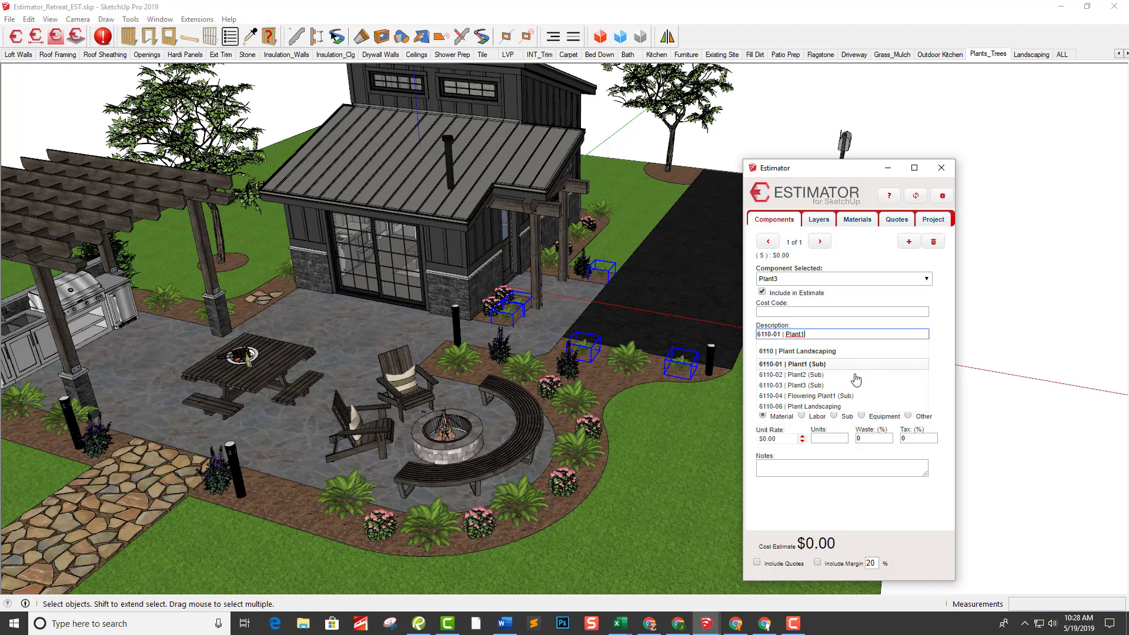
click(826, 385)
click(839, 357)
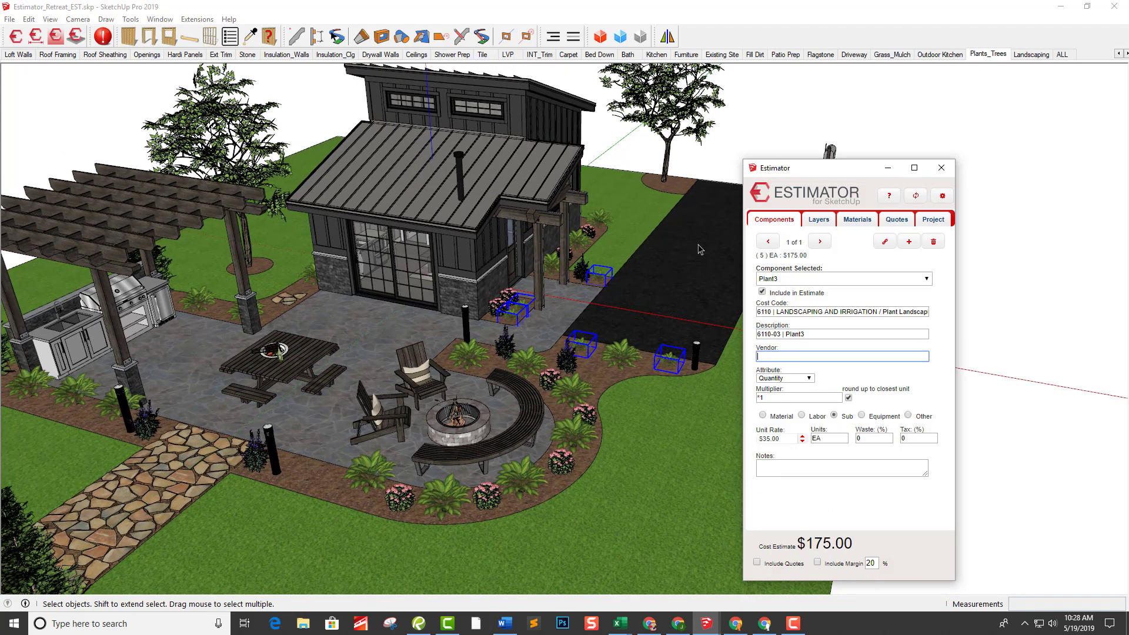
Select both Tree components behind the house and pergola and assign them the cost item 6110-00 | Tree1 (Sub).
click(654, 158)
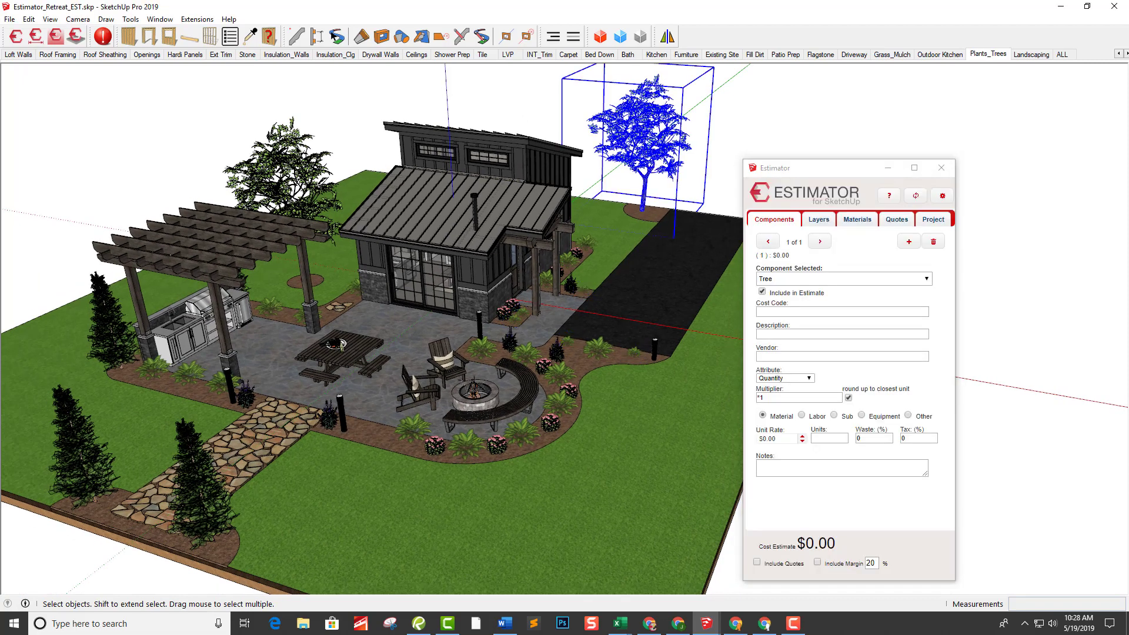
click(314, 174)
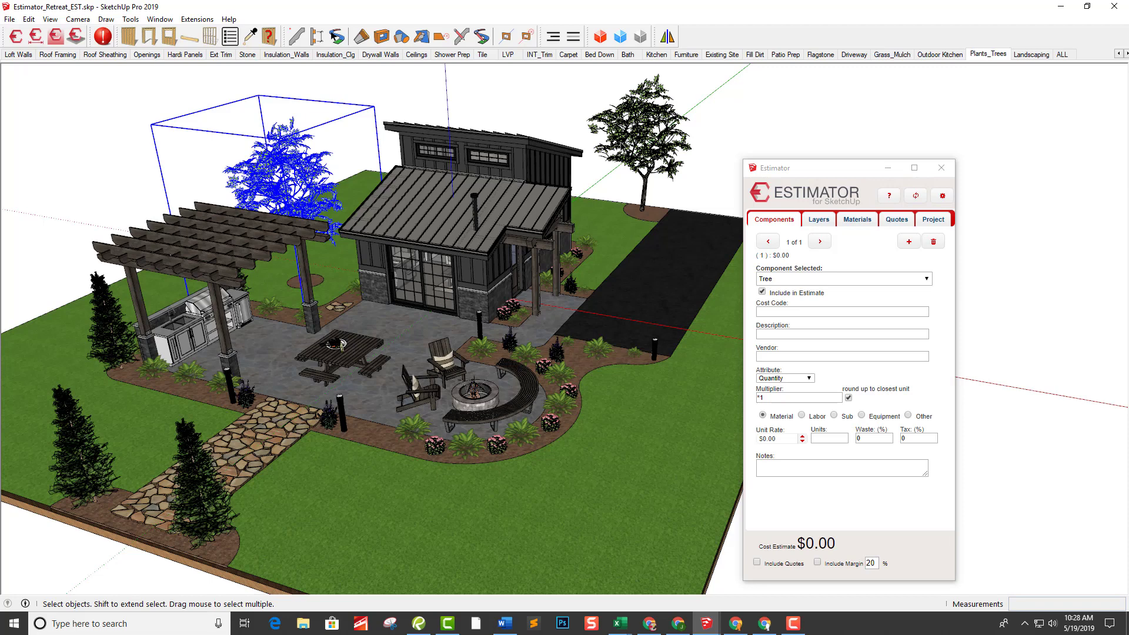
shift+click(634, 134)
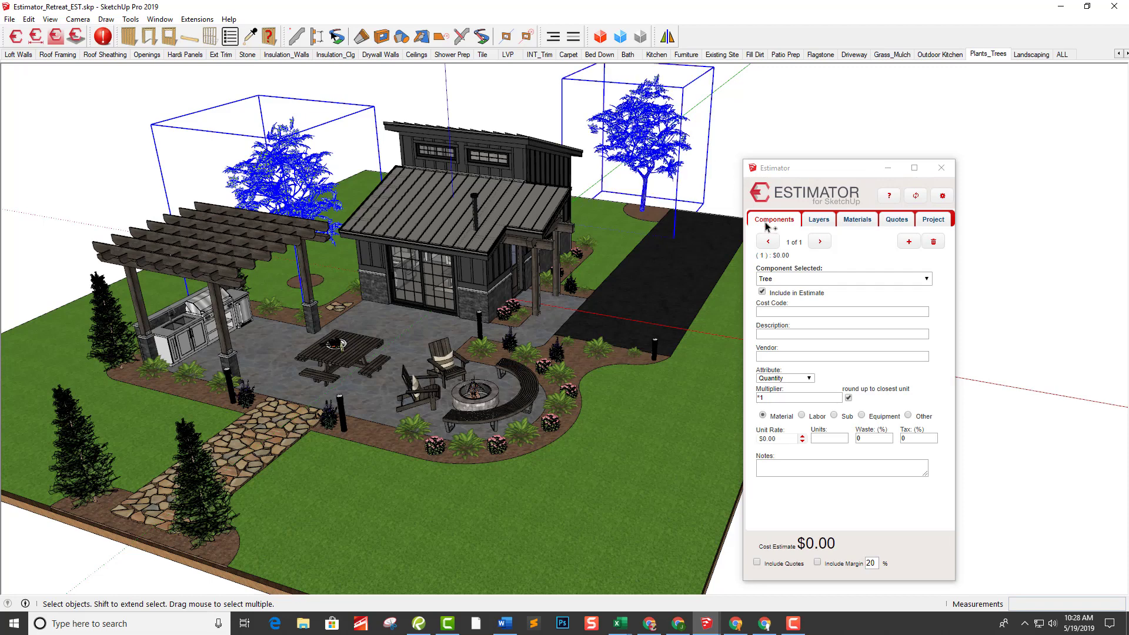
click(793, 334)
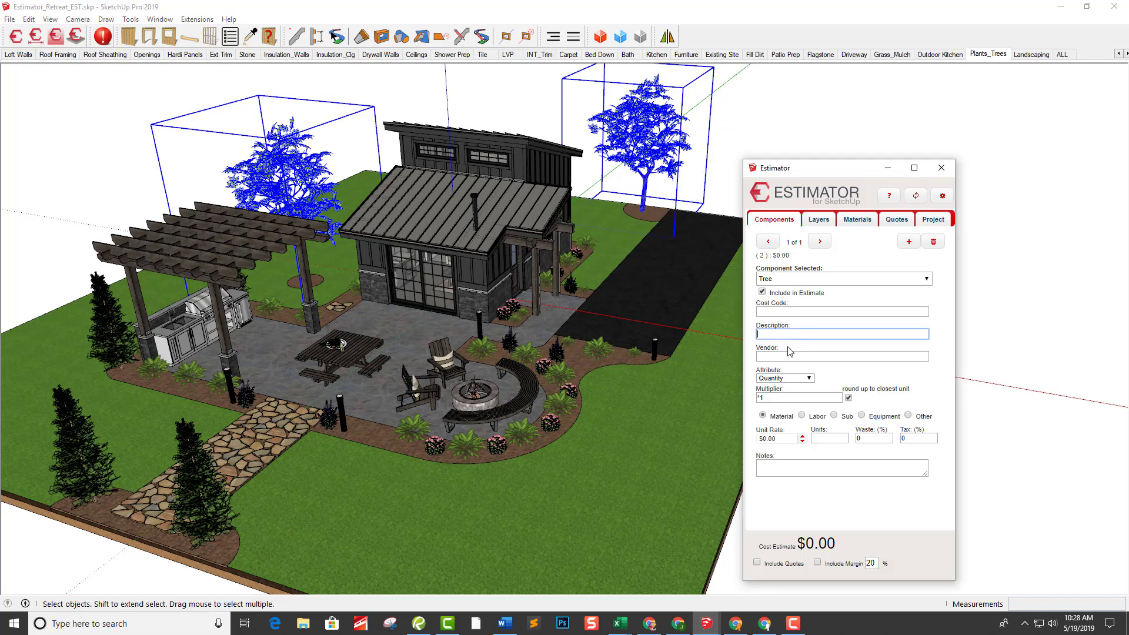
text(tree)
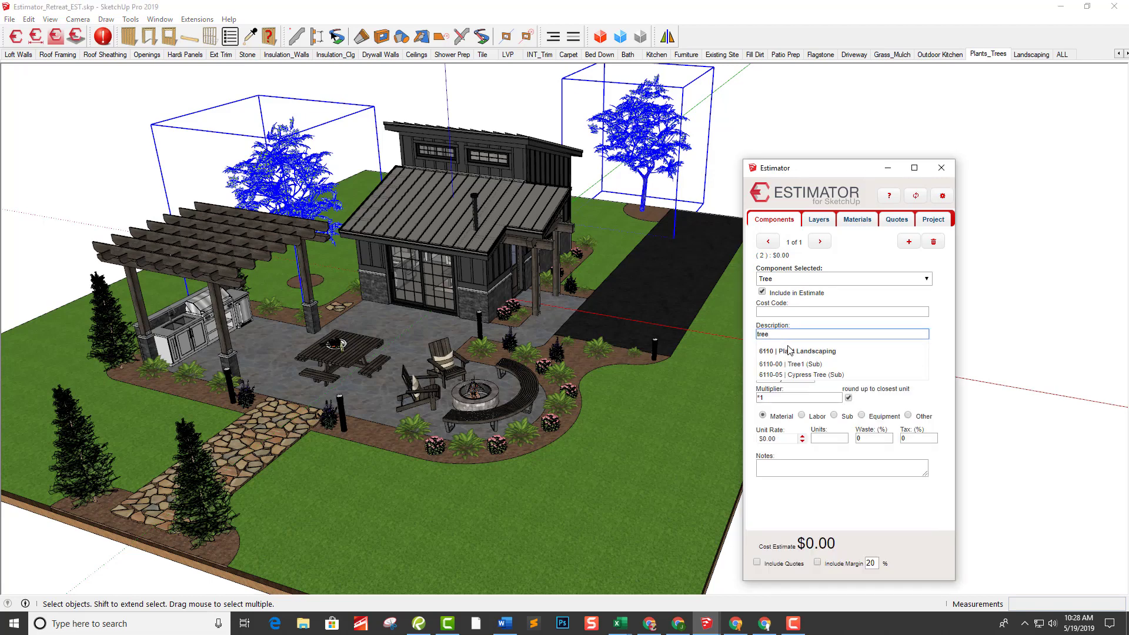
click(834, 364)
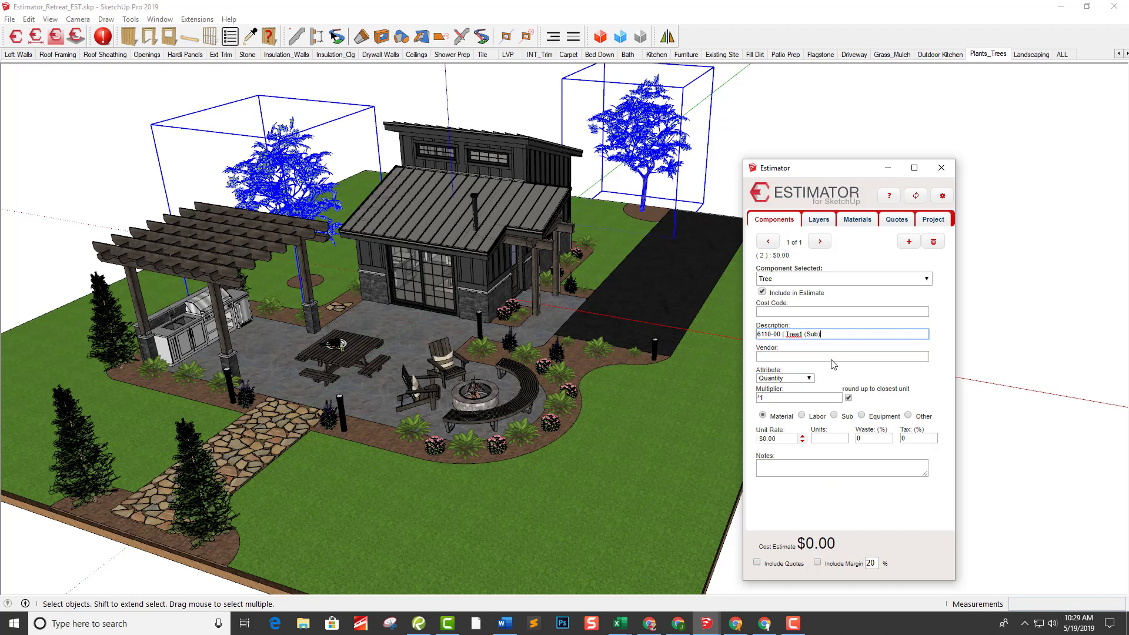
click(835, 357)
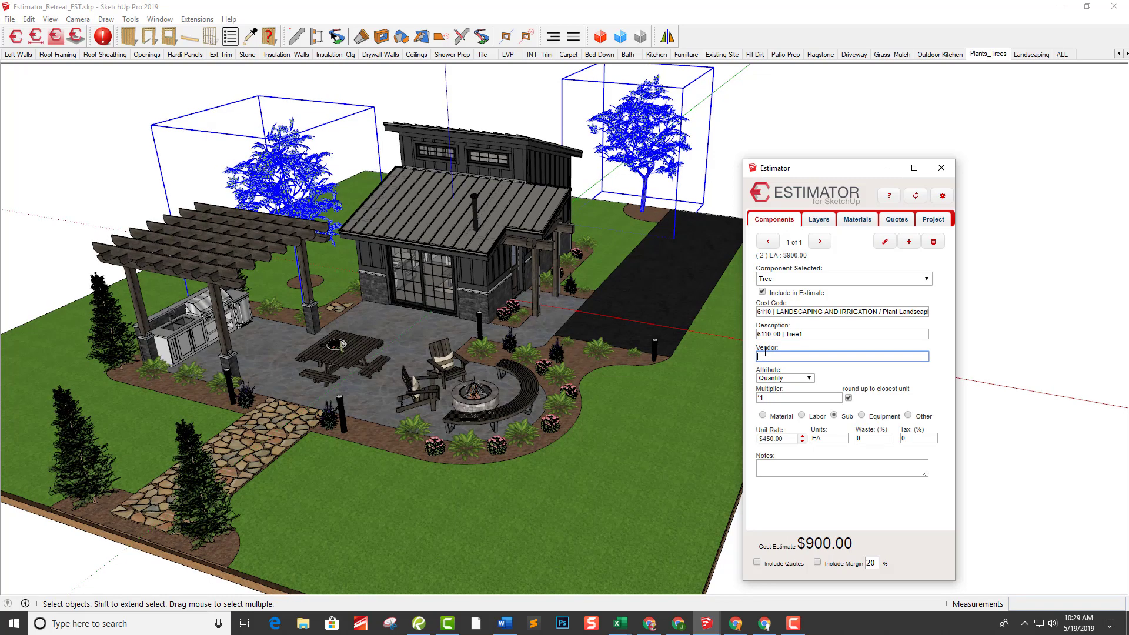
Show the Landscaping scene and assign the mailbox component at the driveway's end the cost item 6380-05 | Mailbox Kit (Material).
middle_drag(623, 223, 433, 334)
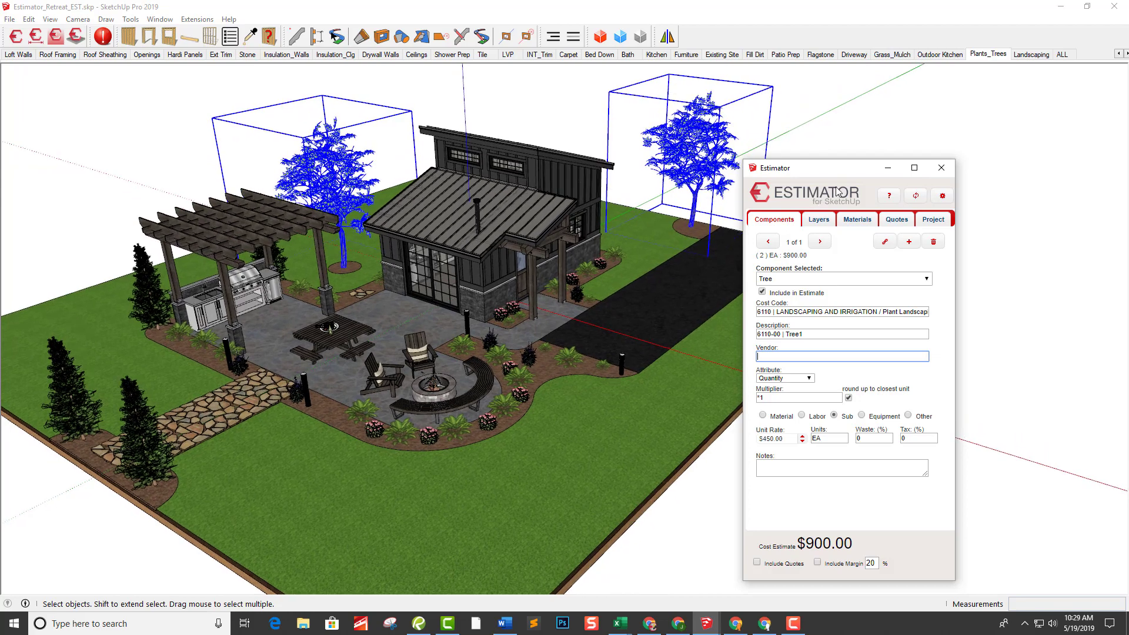
click(1037, 55)
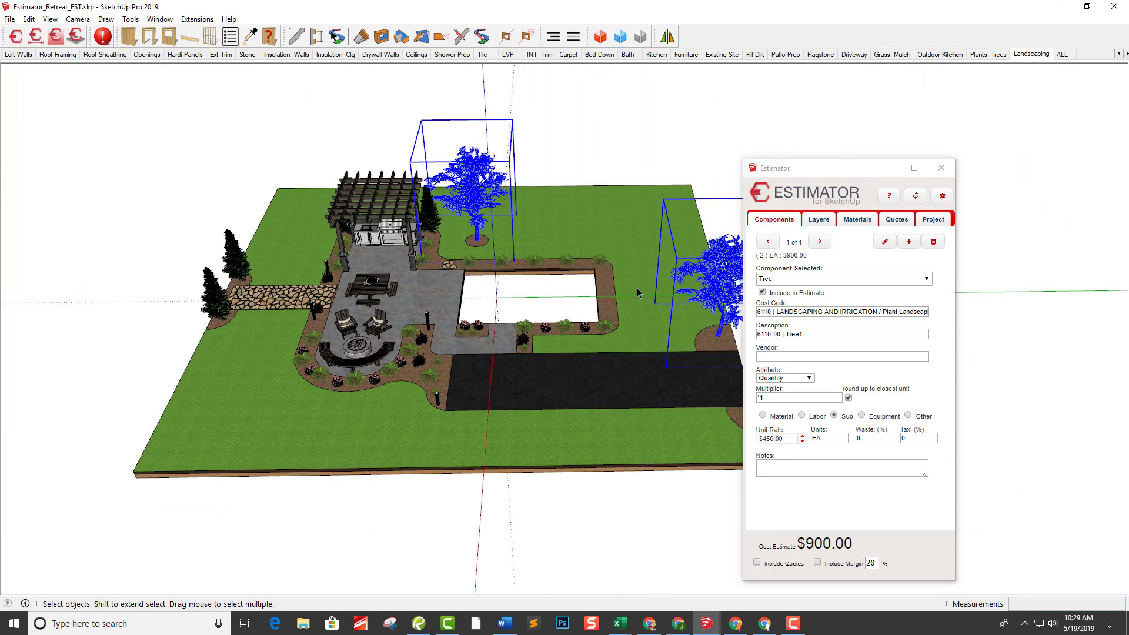
scroll(662, 385, up, 1)
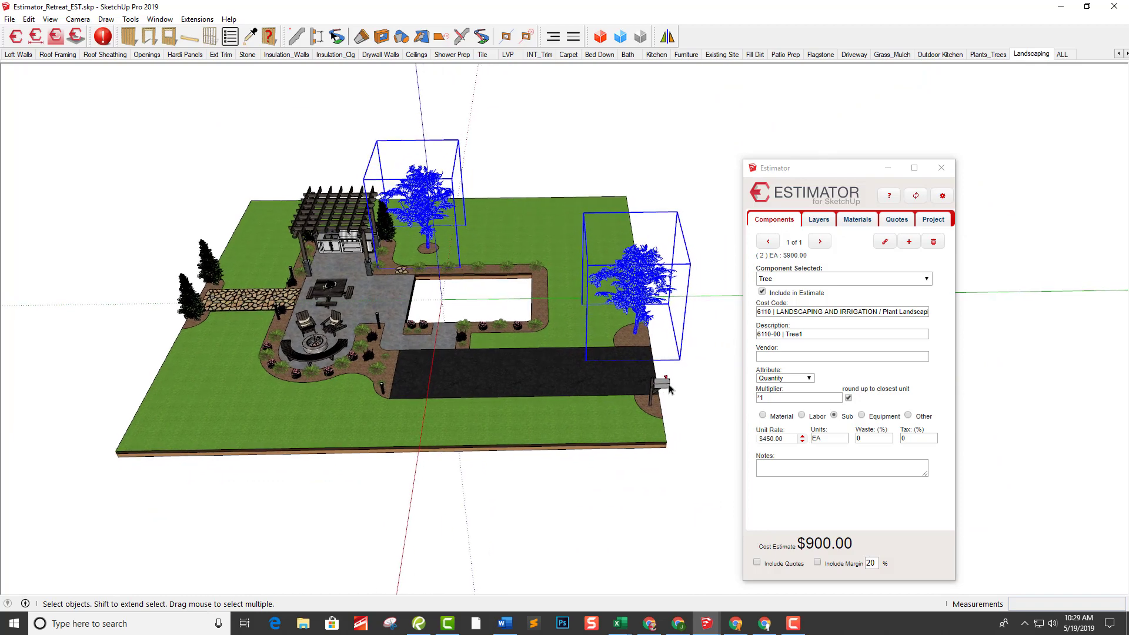
click(660, 388)
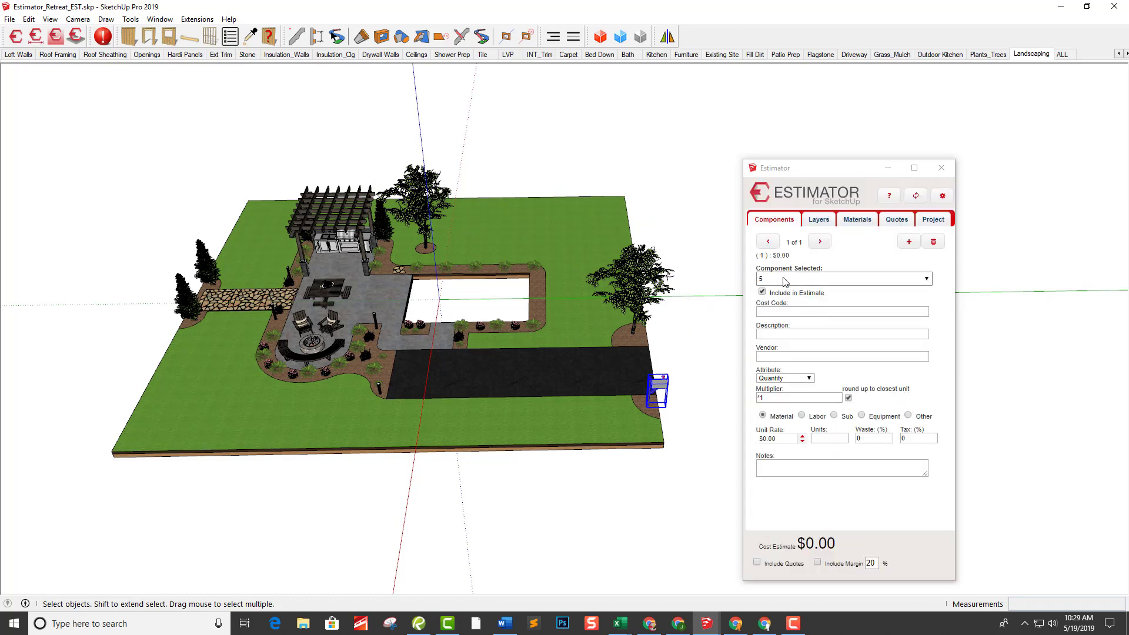
click(786, 280)
click(792, 299)
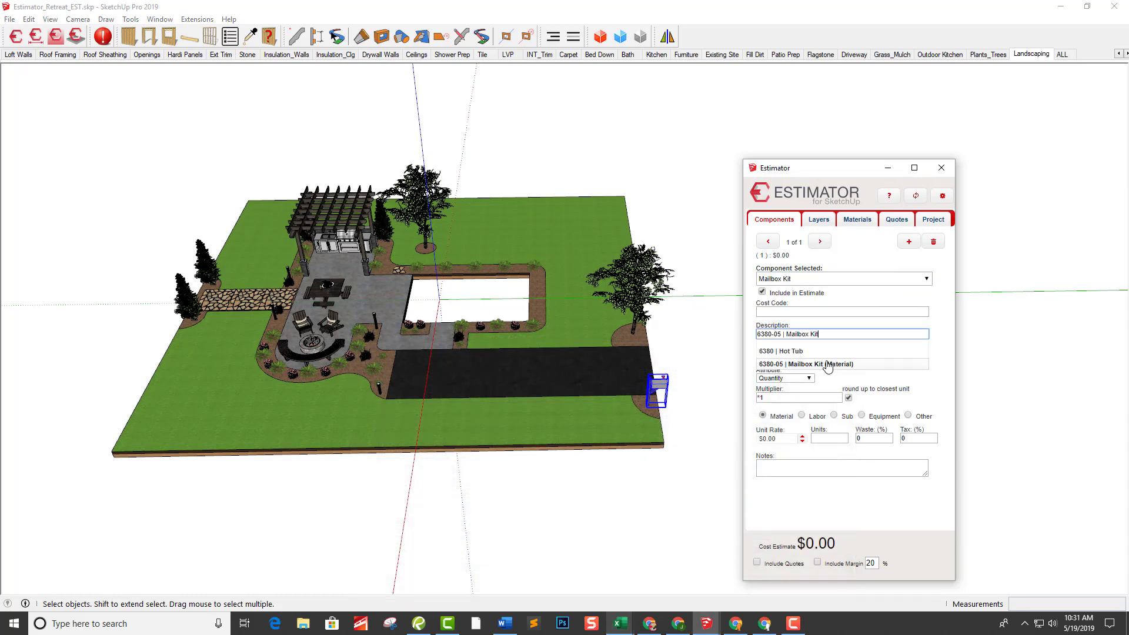
click(827, 360)
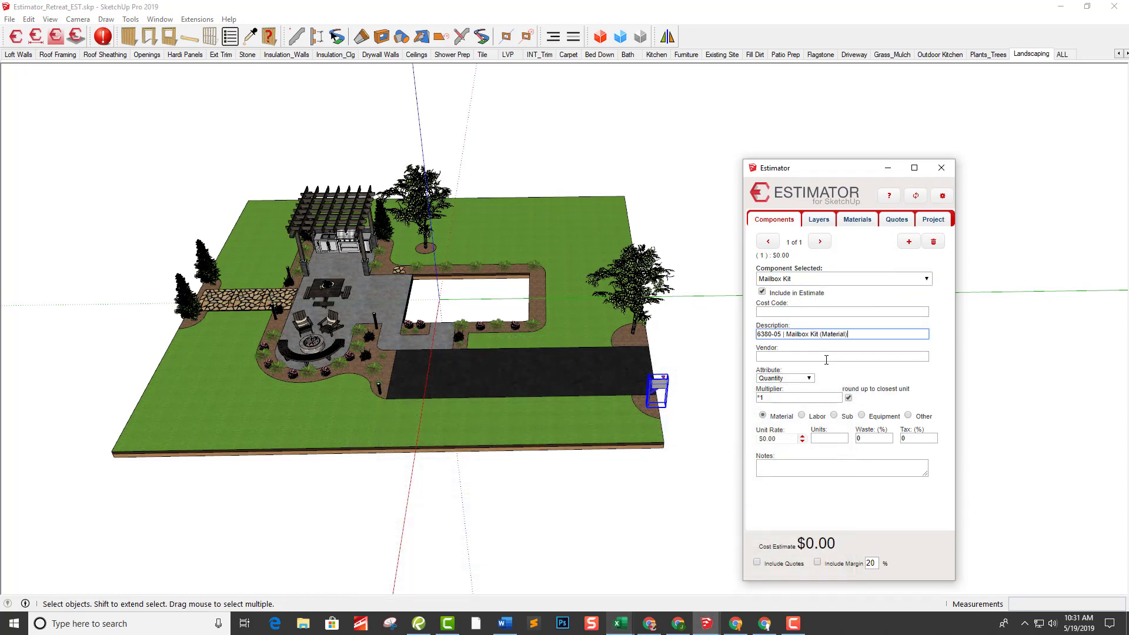
click(827, 358)
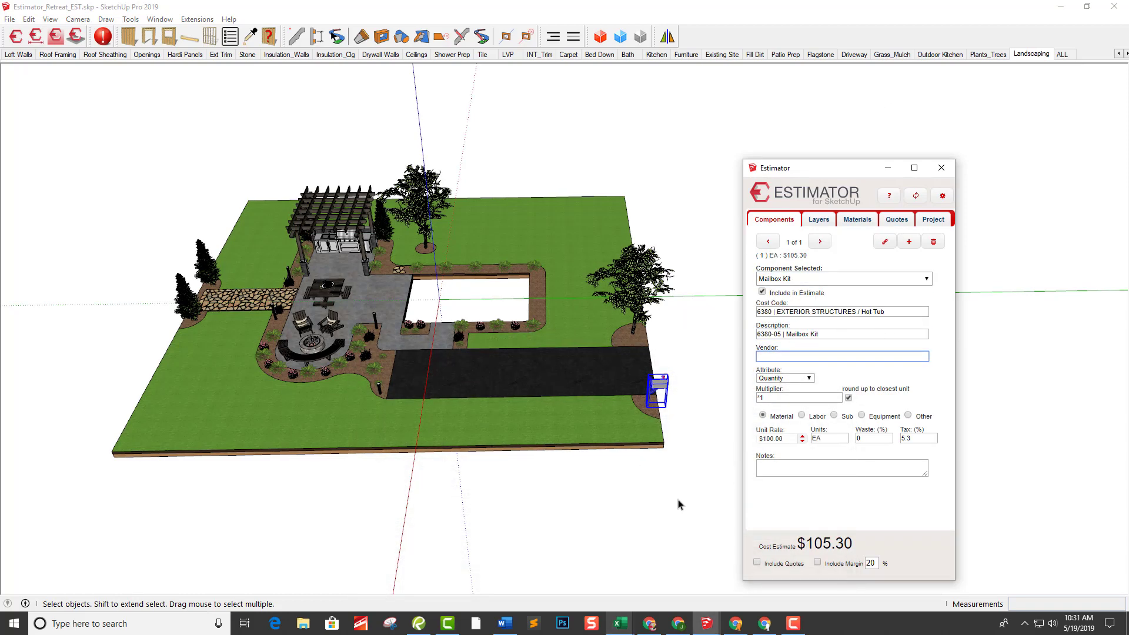
Select the entire site model and generate an HTML report of its estimate.
drag(684, 505, 110, 135)
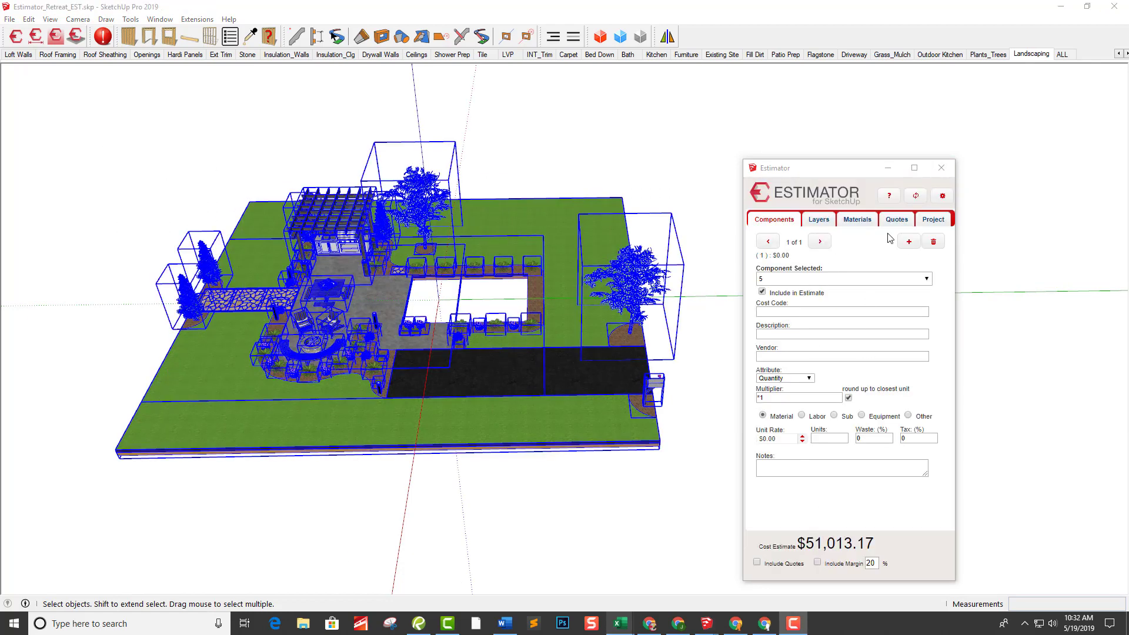
click(932, 221)
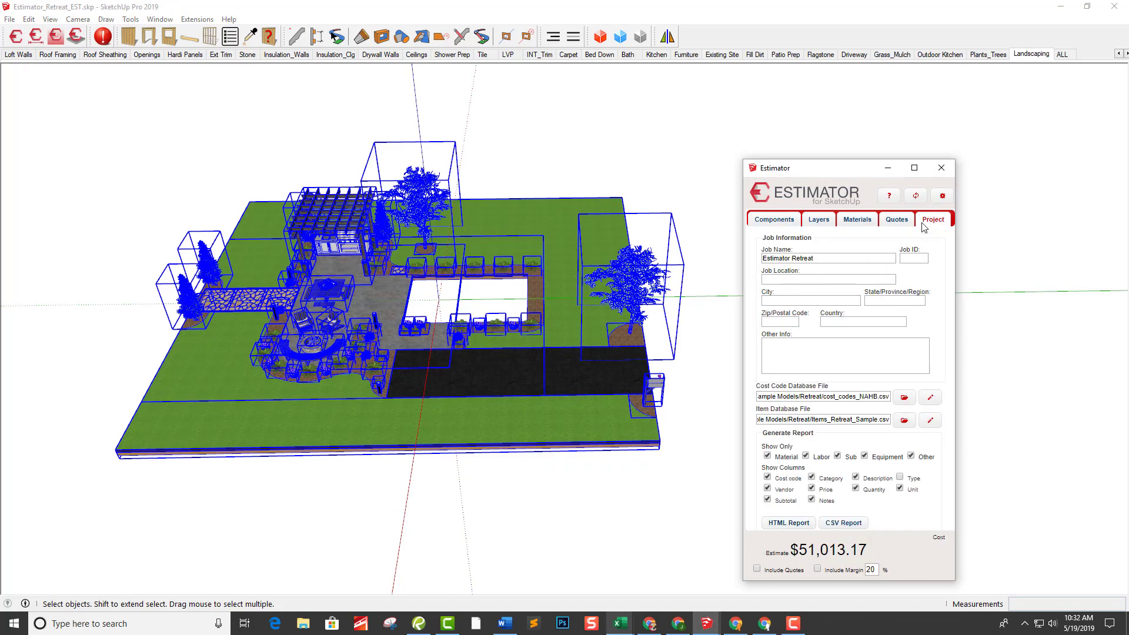
click(791, 523)
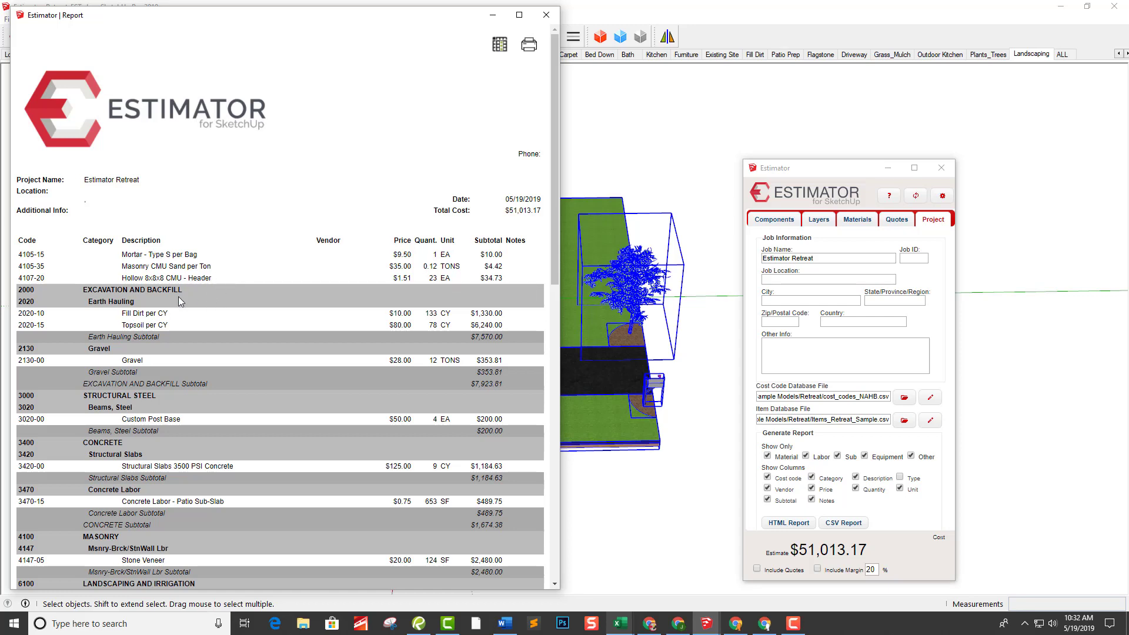
Review the report's cost items, quantities and subtotals from excavation through exterior structures.
scroll(183, 325, down, 1)
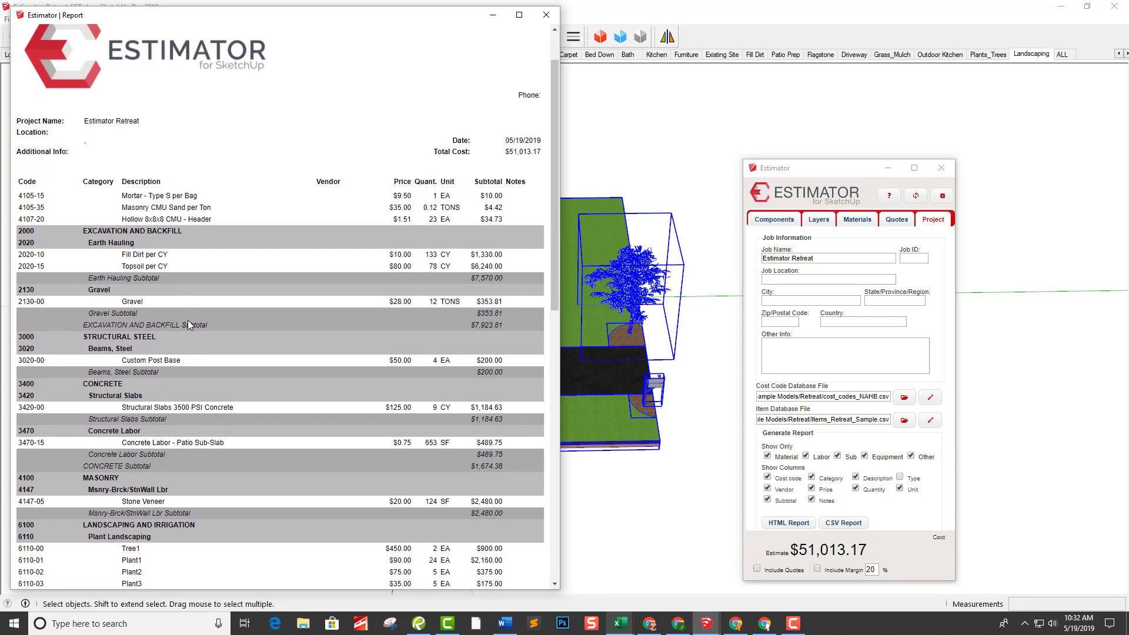
scroll(195, 320, down, 2)
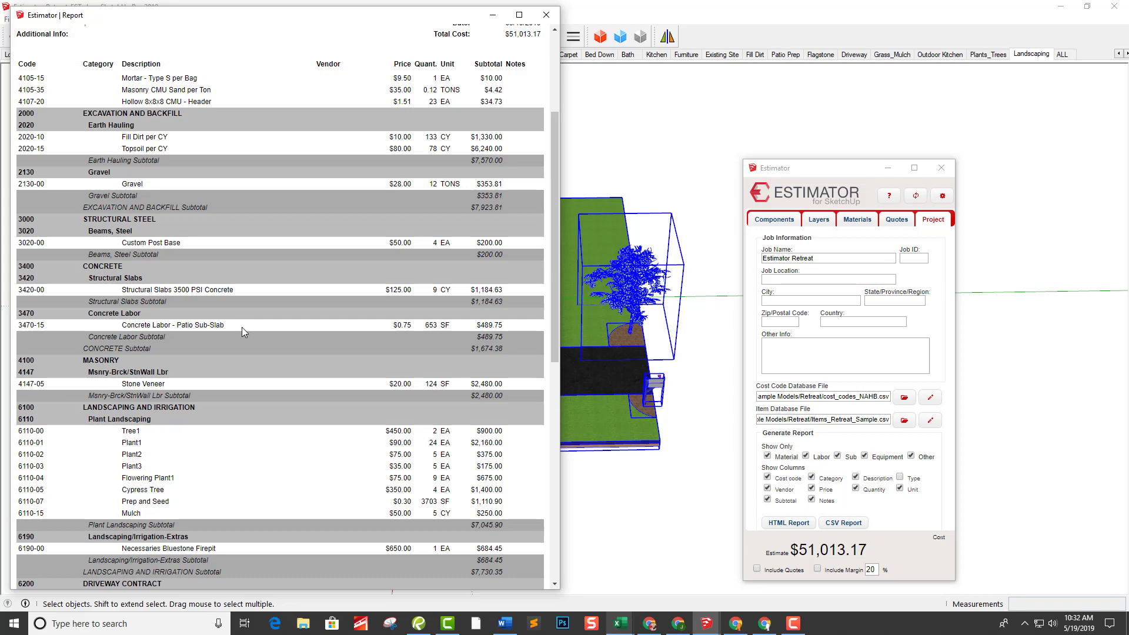
scroll(243, 328, down, 2)
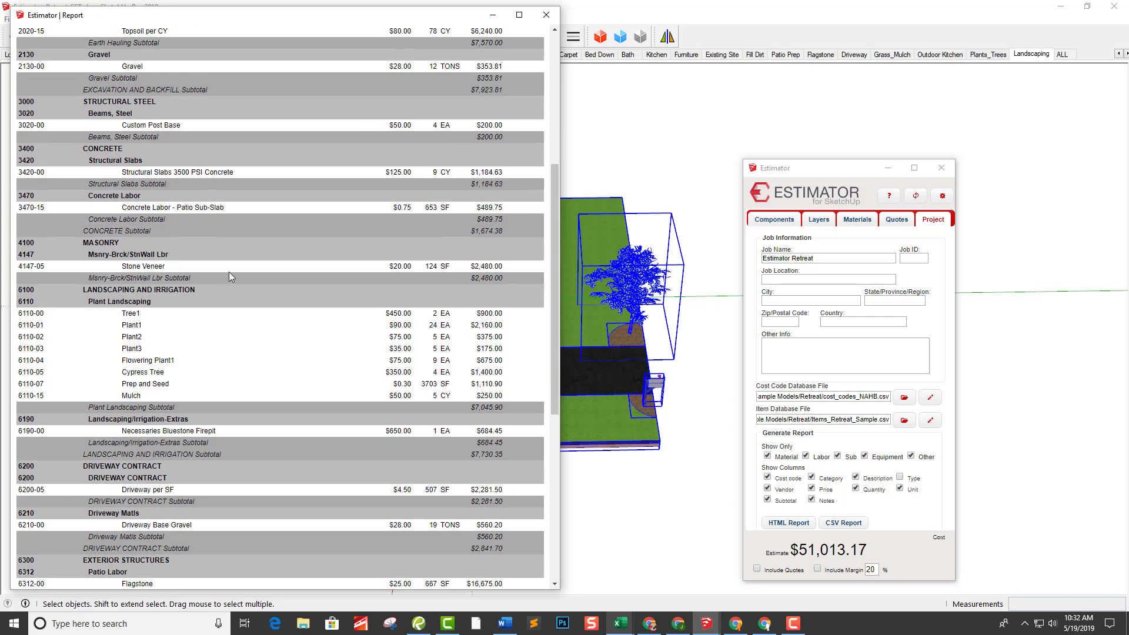
scroll(238, 283, down, 2)
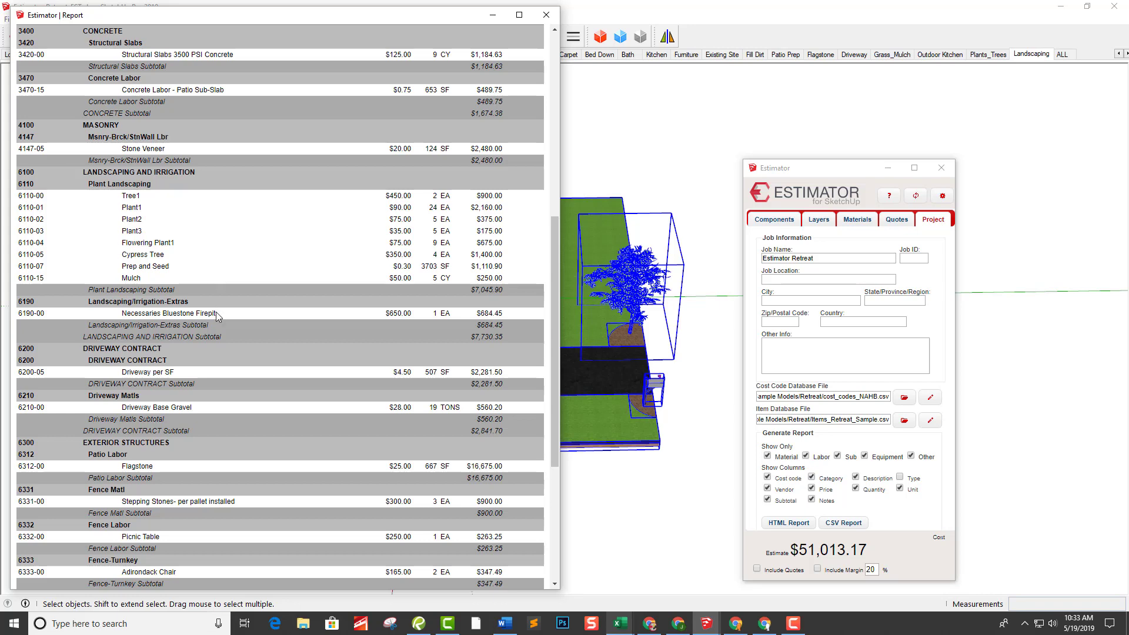
scroll(237, 322, down, 2)
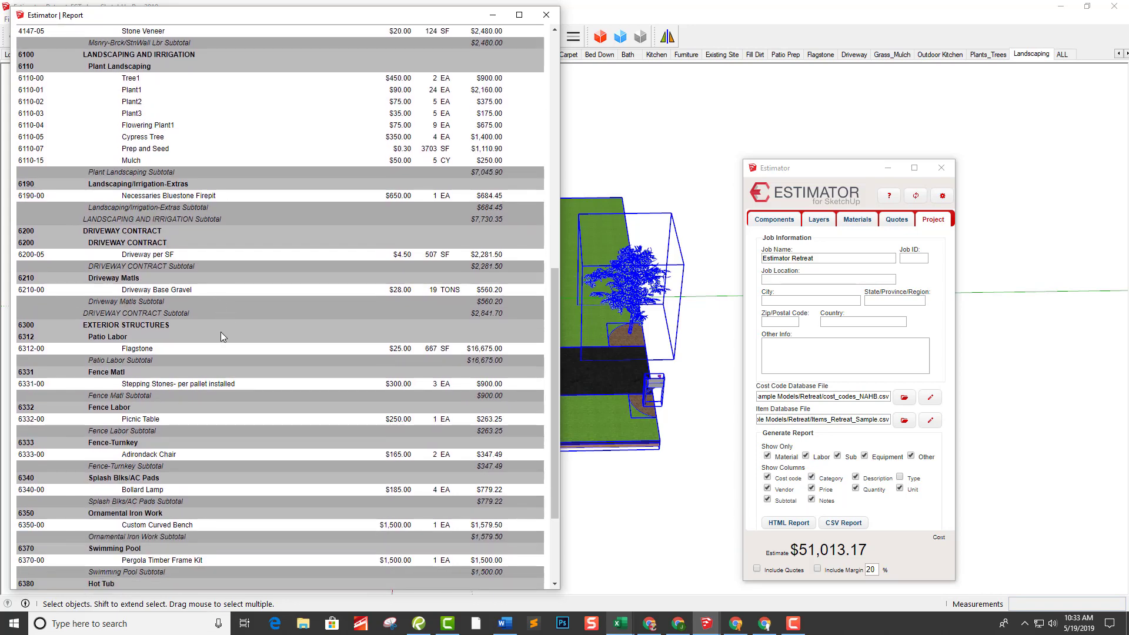
scroll(221, 334, down, 1)
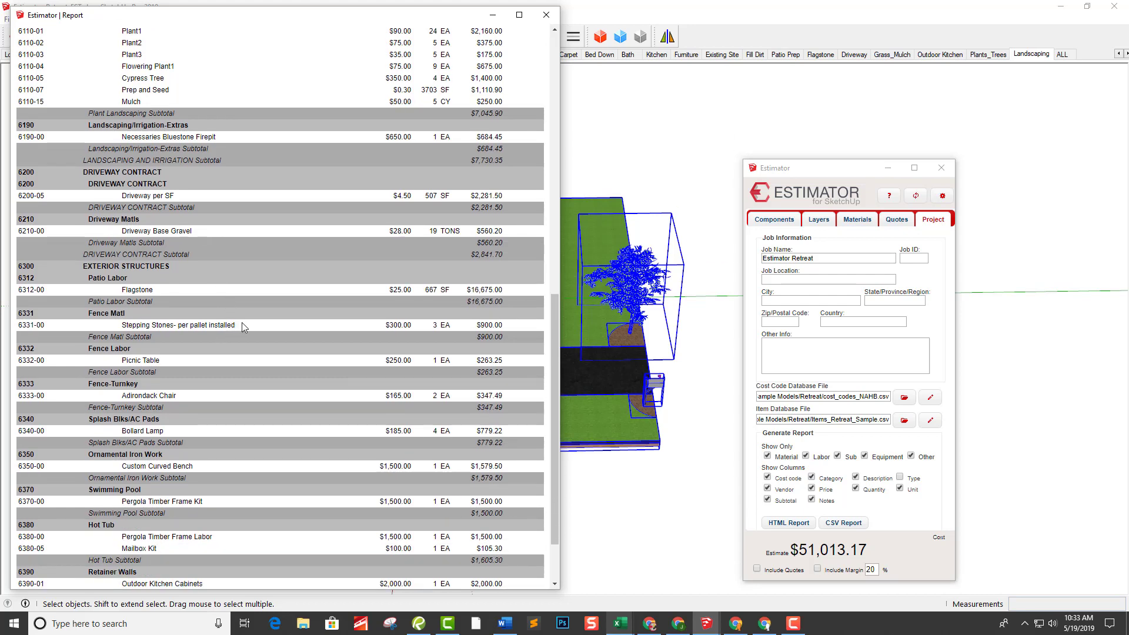
scroll(237, 331, down, 1)
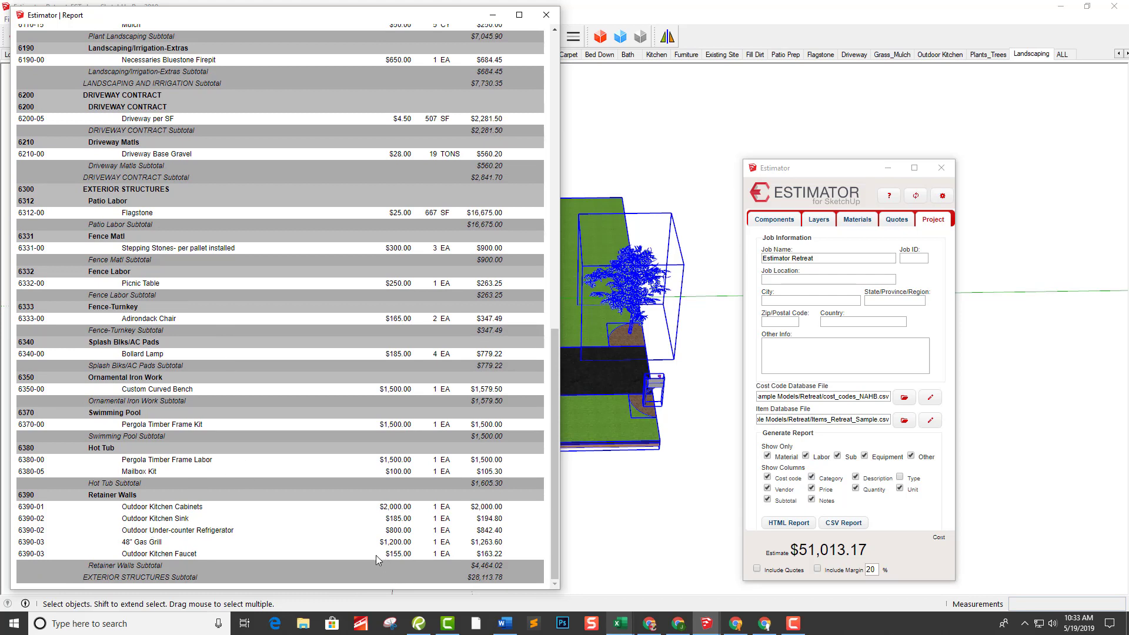
scroll(353, 353, up, 10)
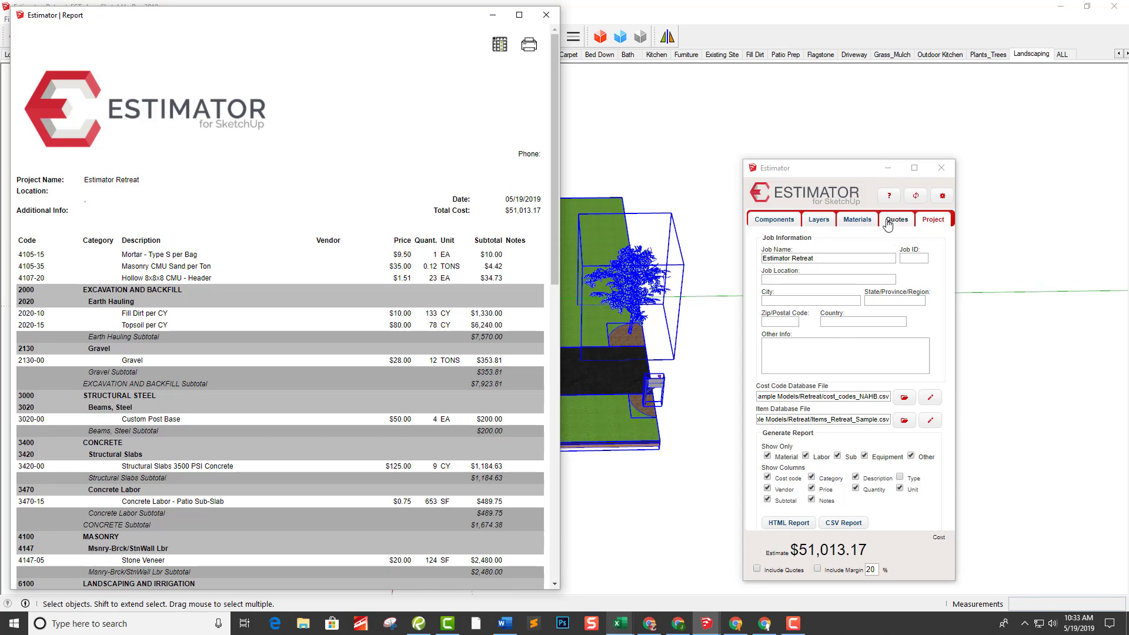
Include the 20% margin in the estimate, and close the report and the Estimator window.
click(818, 569)
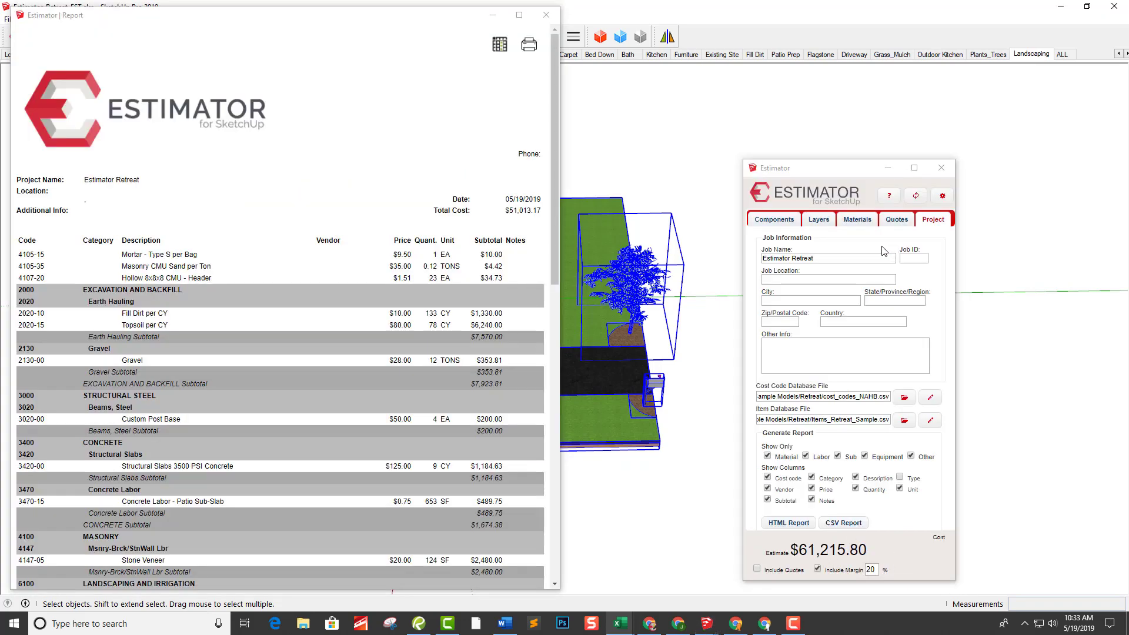
click(546, 15)
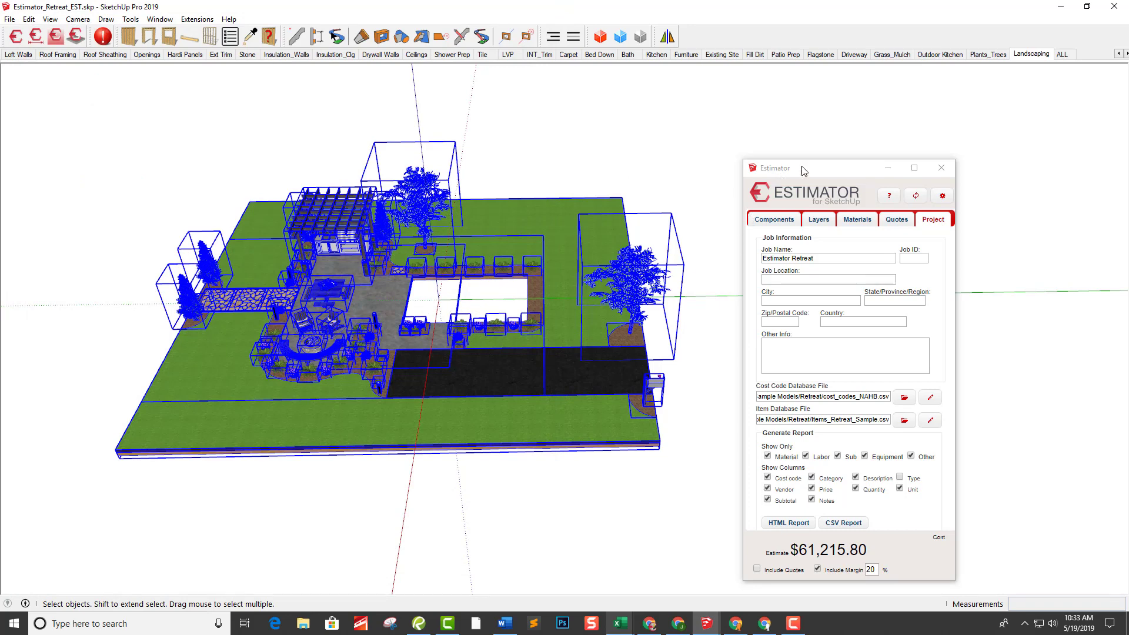
click(941, 169)
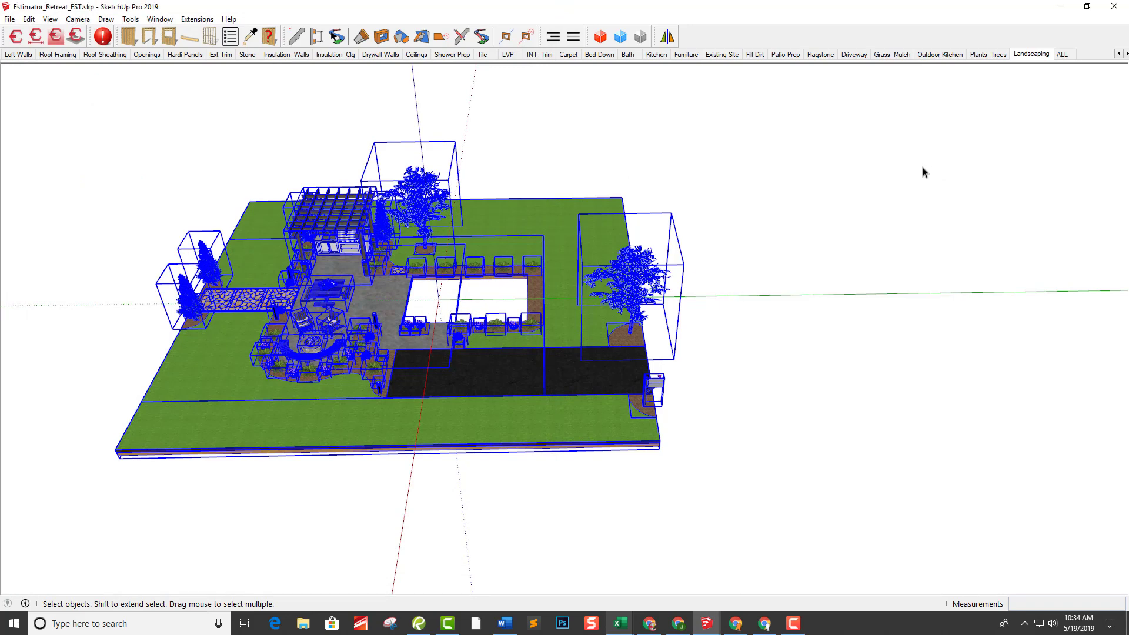
Run Estimator's Inspection on the selected site model to isolate the entities that have no associated cost data.
click(198, 19)
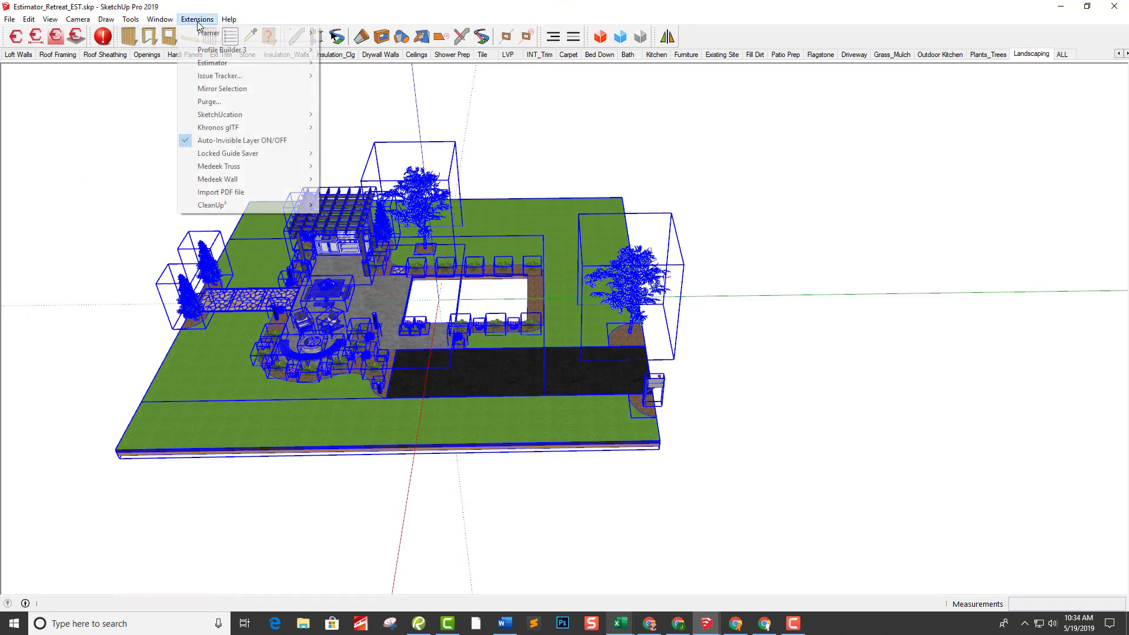
mouse_move(217, 66)
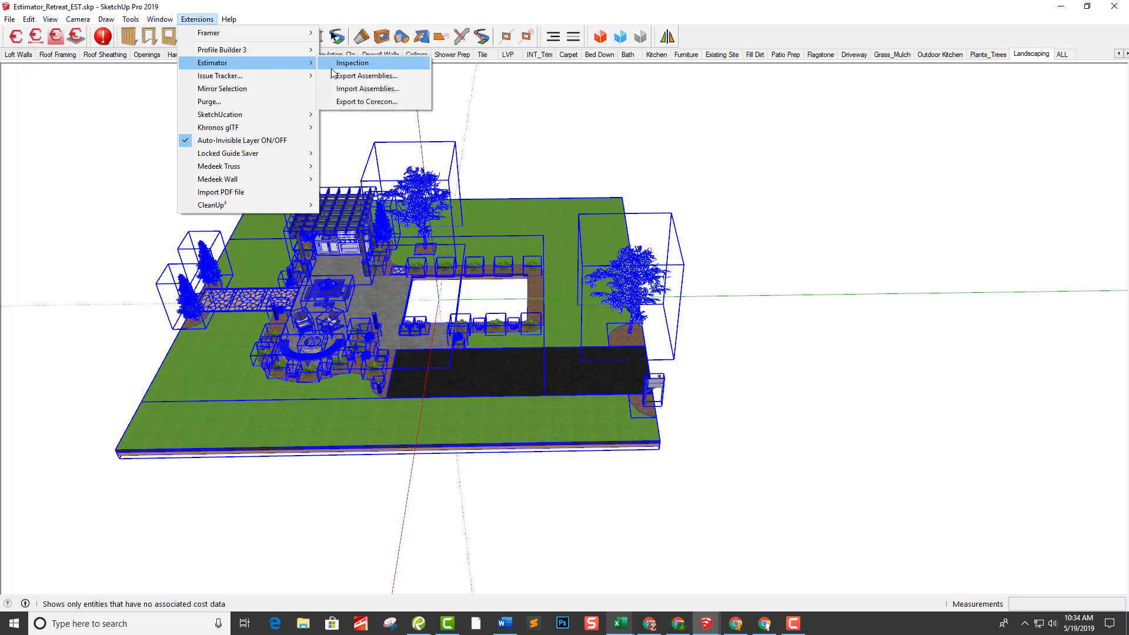
click(355, 68)
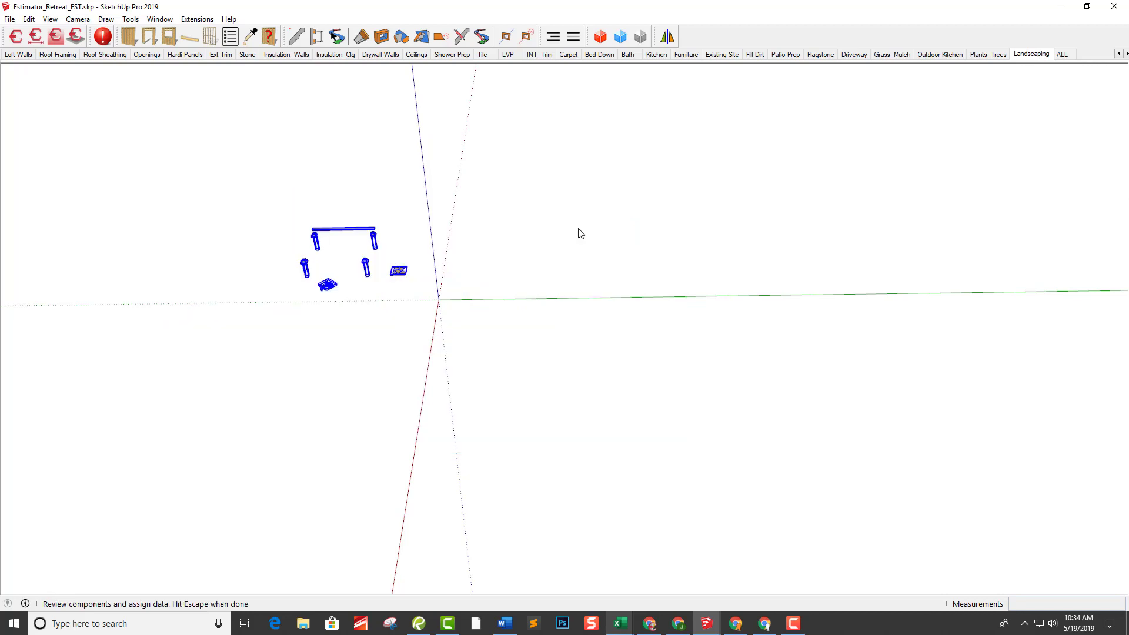
Examine the isolated entities from several angles and close up to identify which site objects still lack cost data.
middle_drag(563, 319, 542, 360)
scroll(535, 347, up, 5)
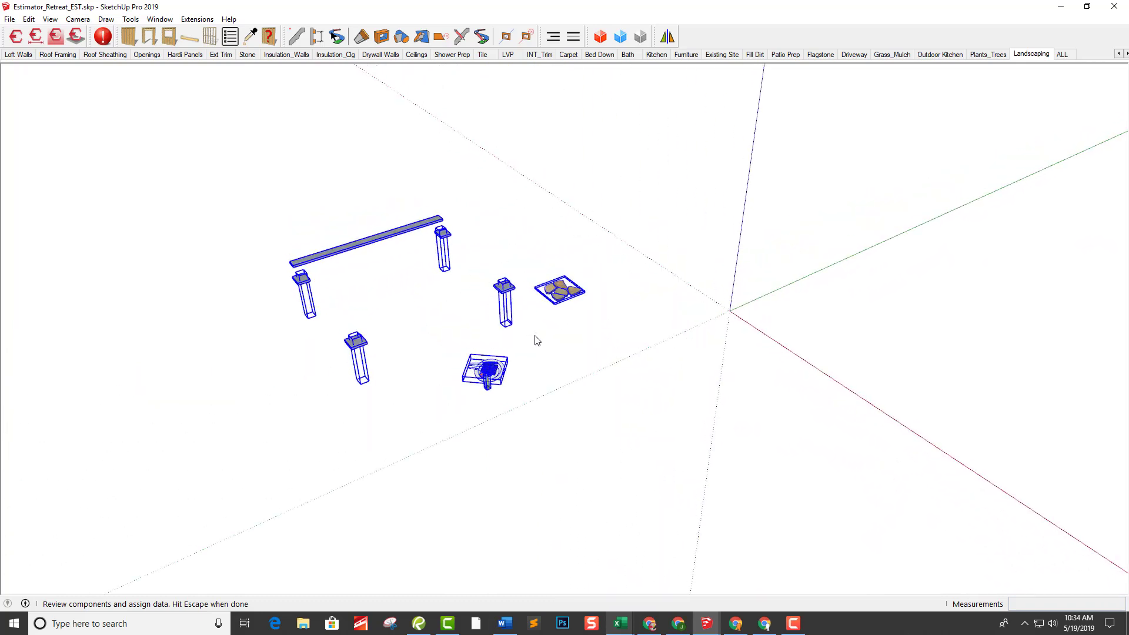
scroll(539, 340, up, 5)
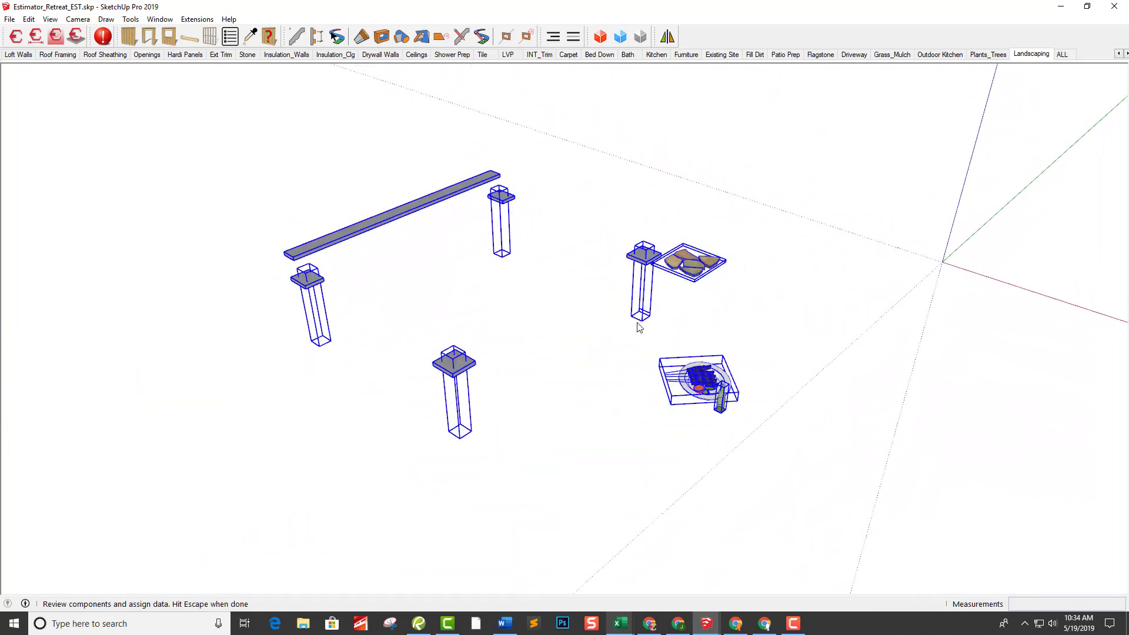
scroll(732, 391, up, 3)
scroll(732, 391, up, 2)
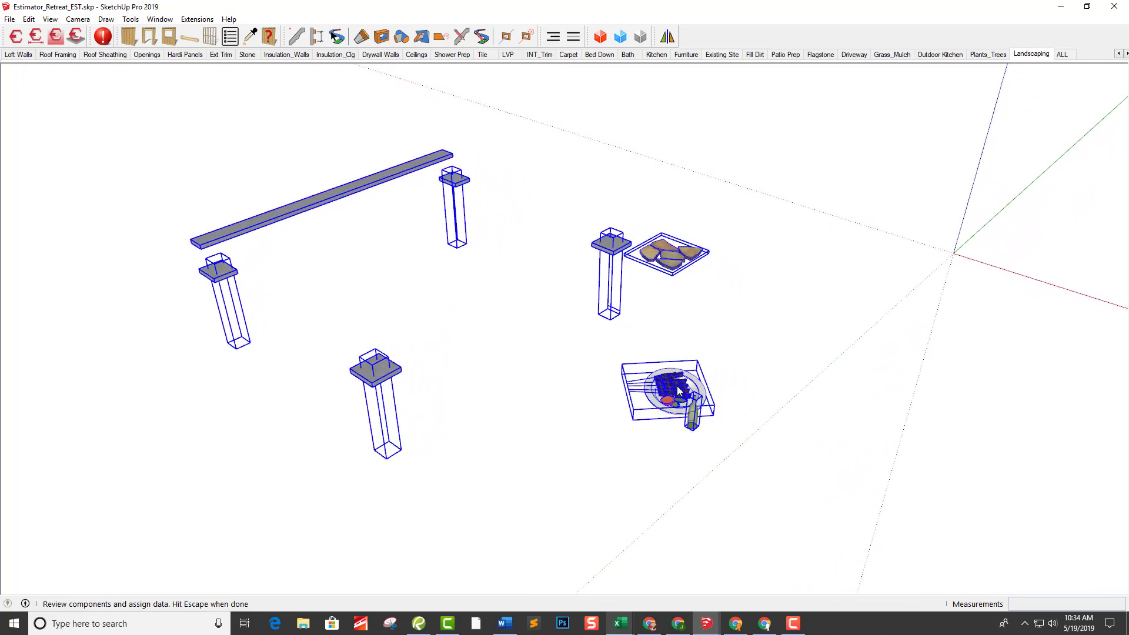
middle_drag(670, 387, 674, 364)
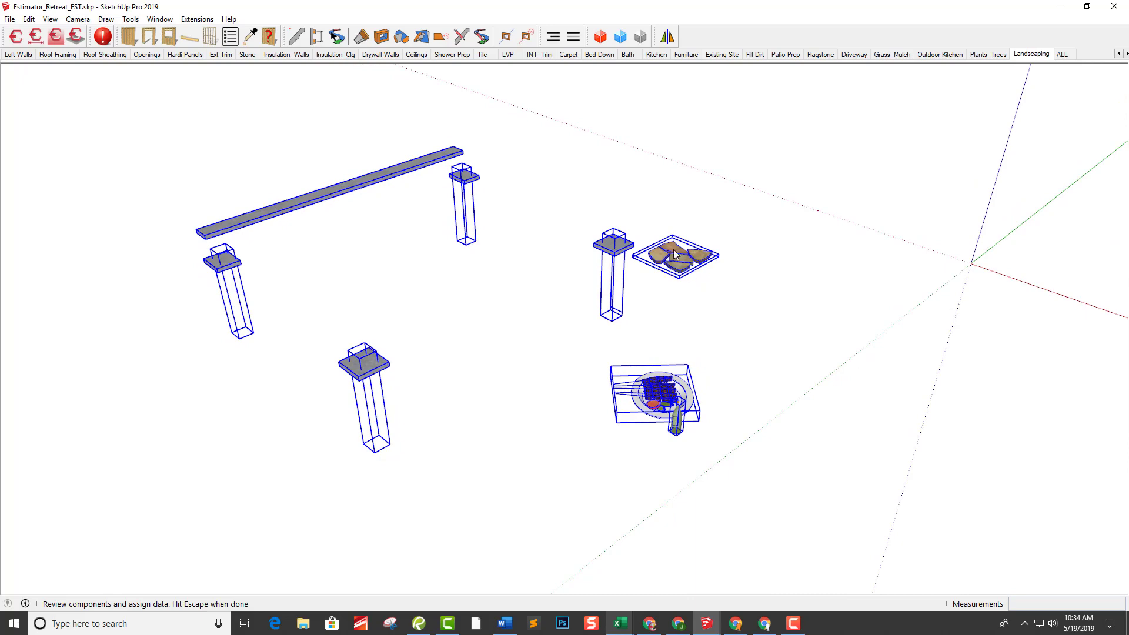
middle_drag(672, 249, 693, 251)
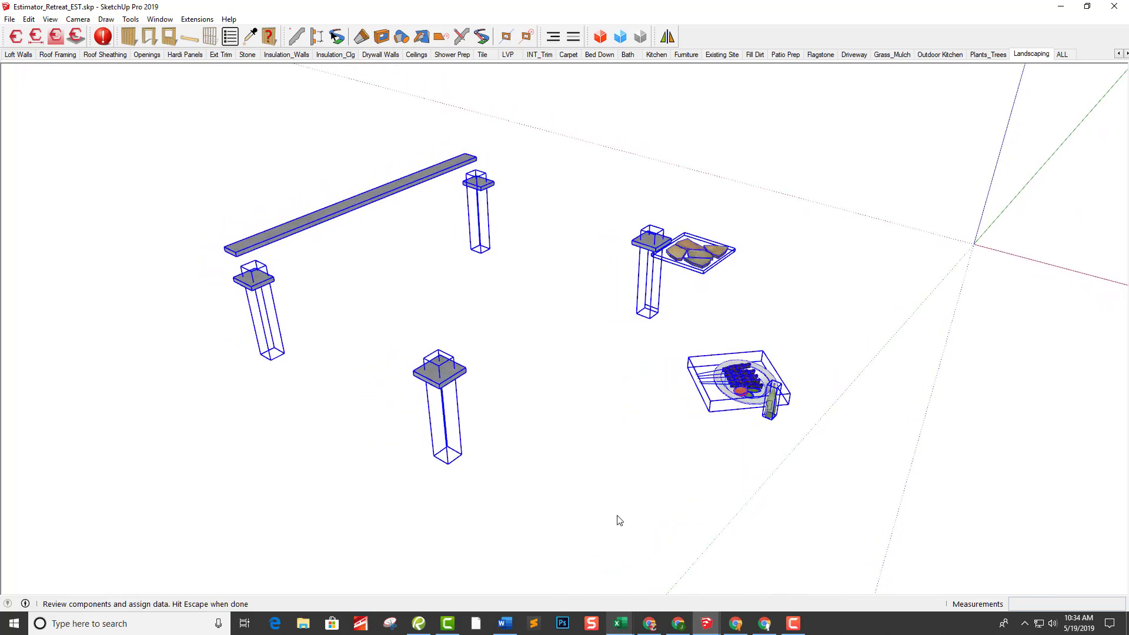
middle_drag(534, 494, 576, 479)
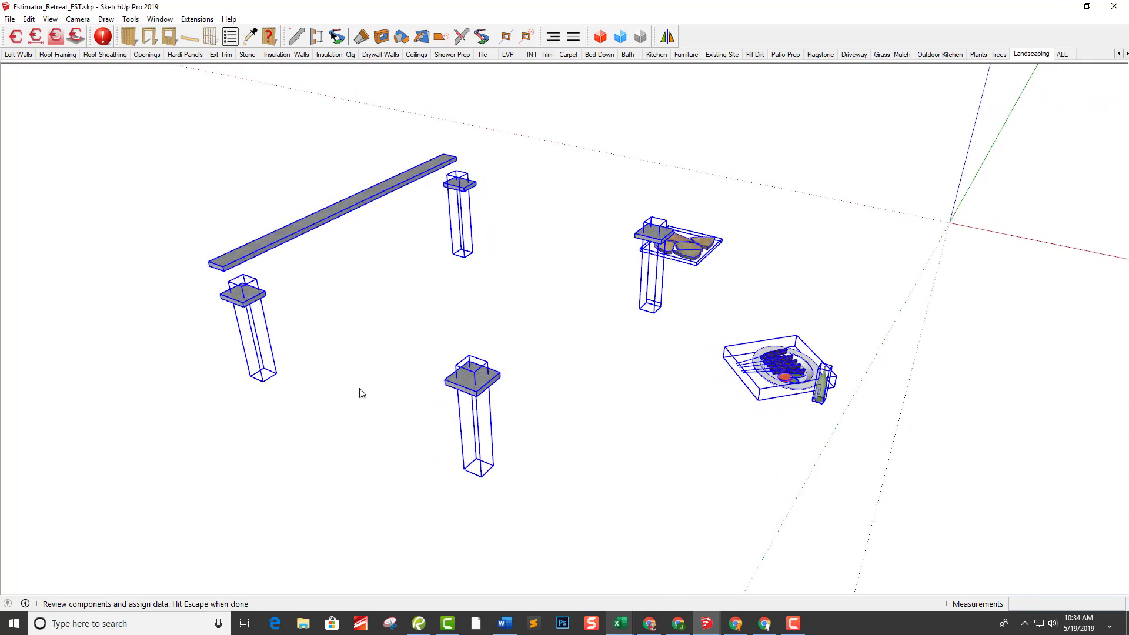
middle_drag(346, 359, 356, 358)
scroll(529, 302, down, 5)
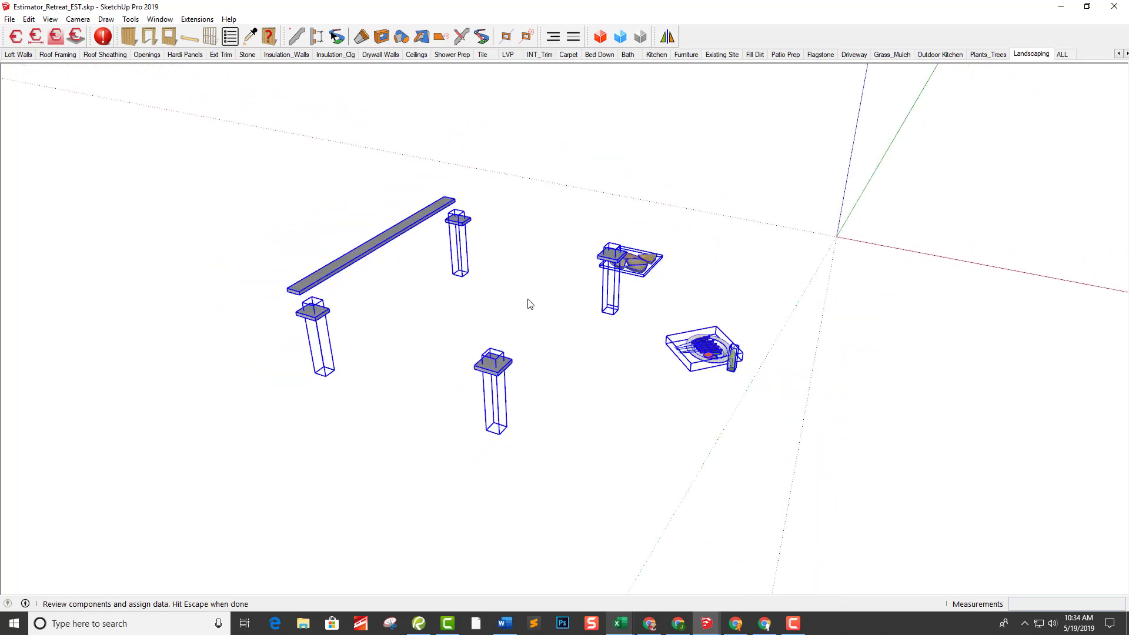
scroll(541, 306, down, 2)
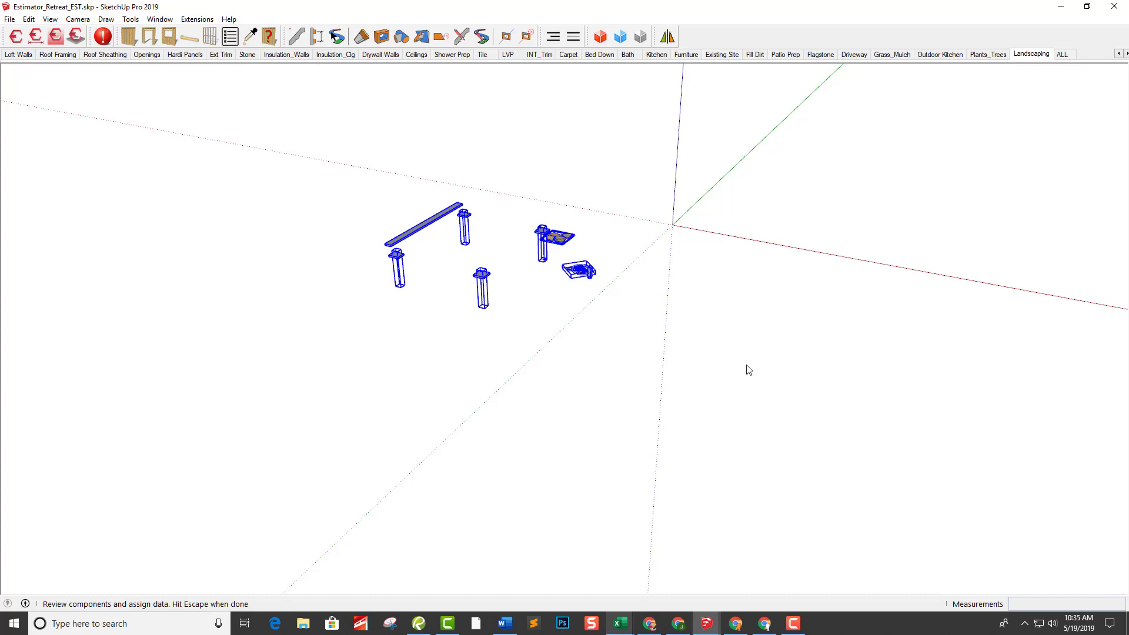
End the inspection and show the ALL scene with nothing selected.
key(Escape)
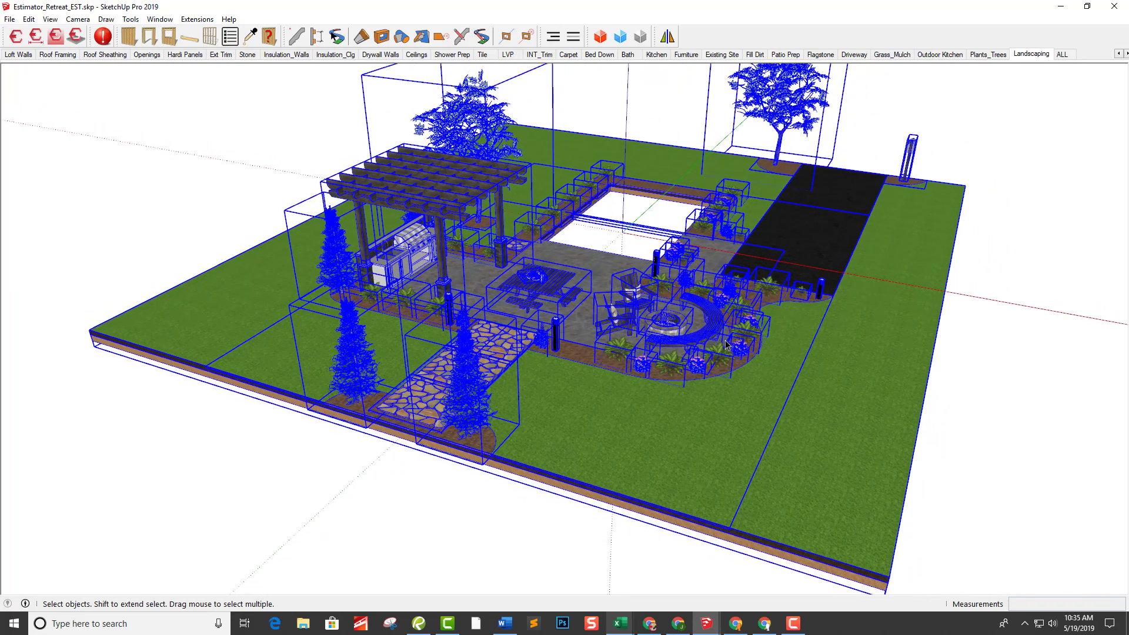
click(1062, 54)
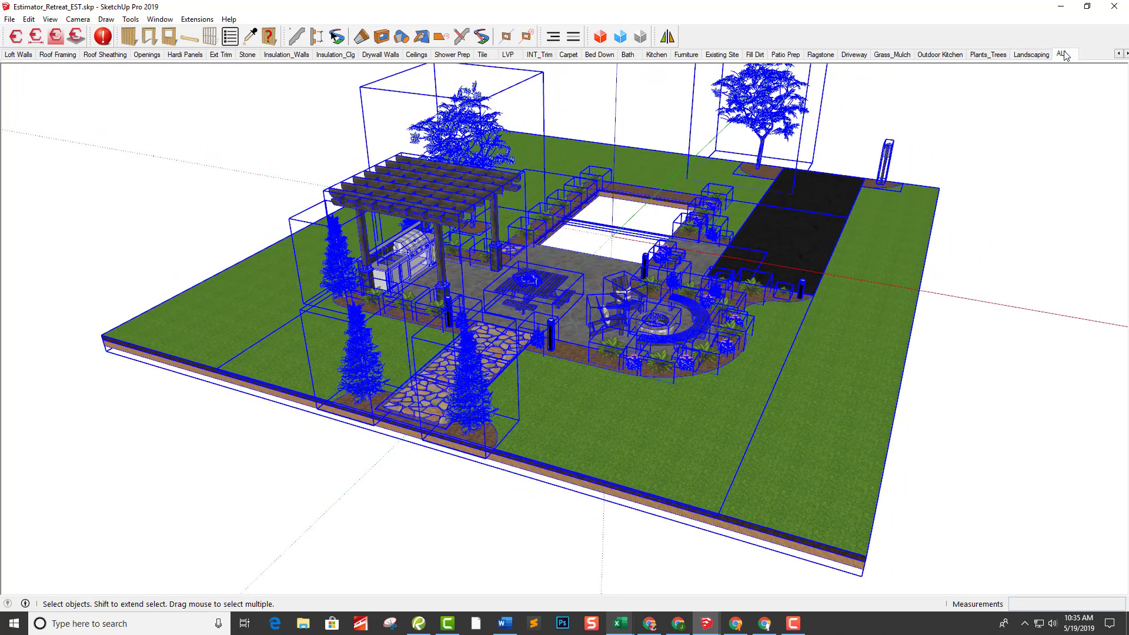
click(942, 109)
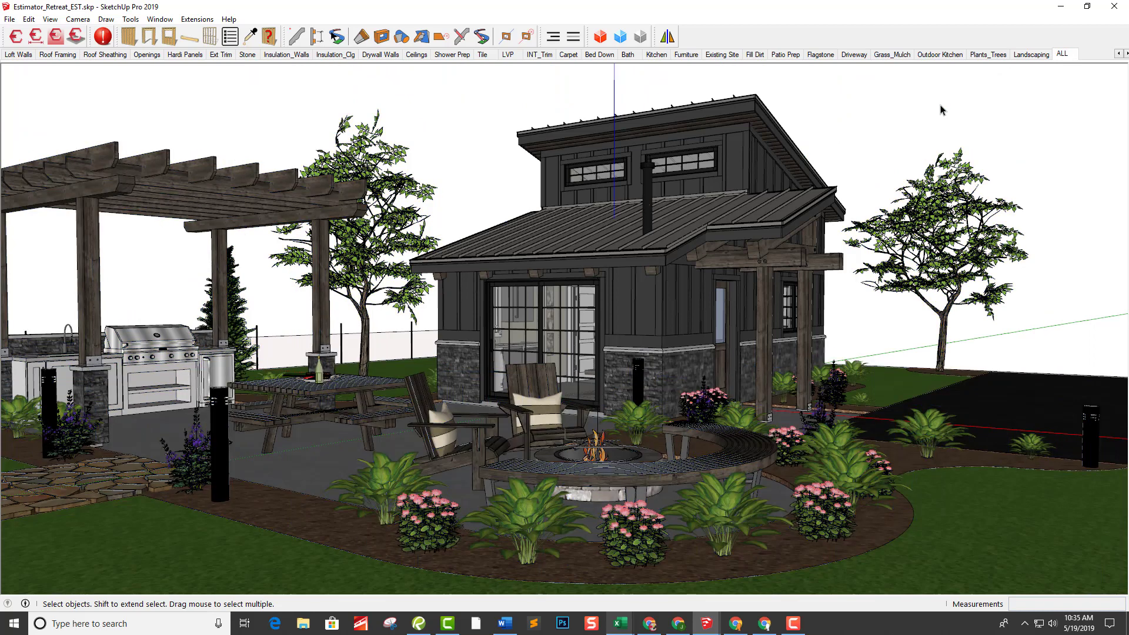